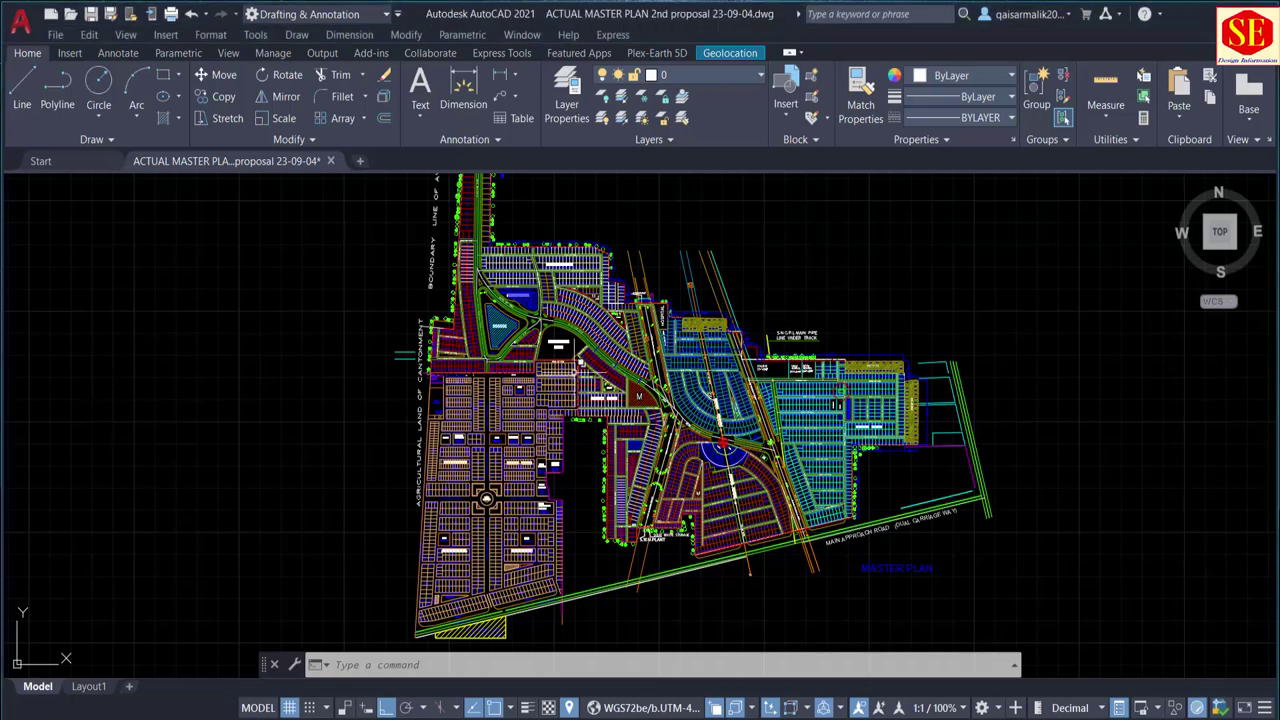
Step: Zoom and pan around the master plan drawing to survey the whole housing layout
{"action": "left_click", "coordinate": [716, 474]}
{"action": "left_click", "coordinate": [545, 335]}
{"action": "scroll", "coordinate": [587, 328], "scroll_direction": "up", "scroll_amount": 1}
{"action": "scroll", "coordinate": [587, 328], "scroll_direction": "up", "scroll_amount": 1}
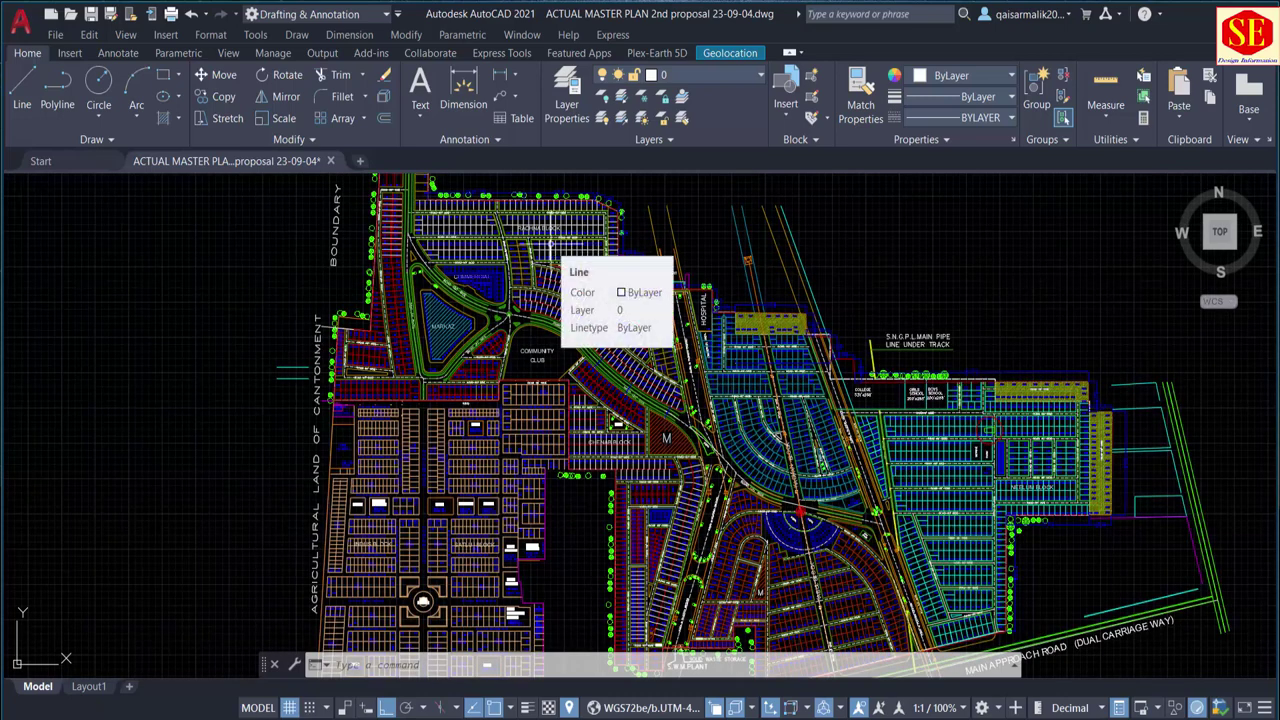
{"action": "scroll", "coordinate": [745, 429], "scroll_direction": "up", "scroll_amount": 1}
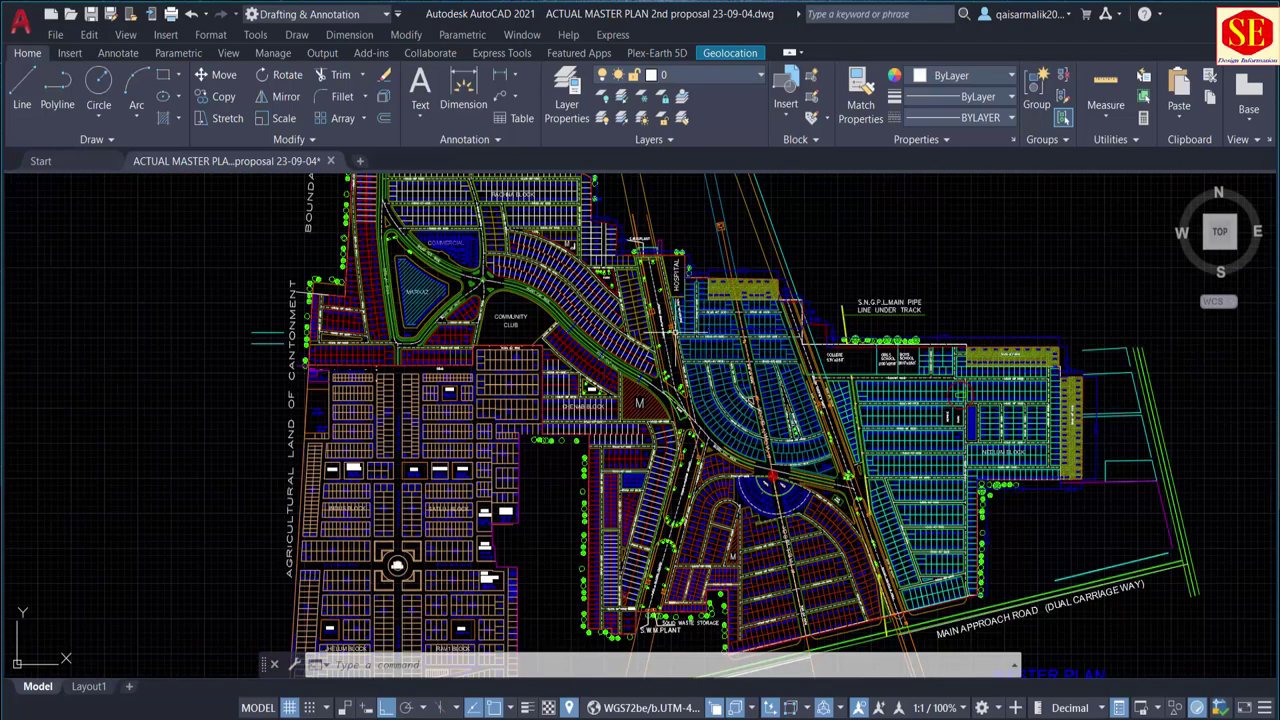
{"action": "scroll", "coordinate": [670, 340], "scroll_direction": "down", "scroll_amount": 1}
{"action": "scroll", "coordinate": [834, 384], "scroll_direction": "down", "scroll_amount": 1}
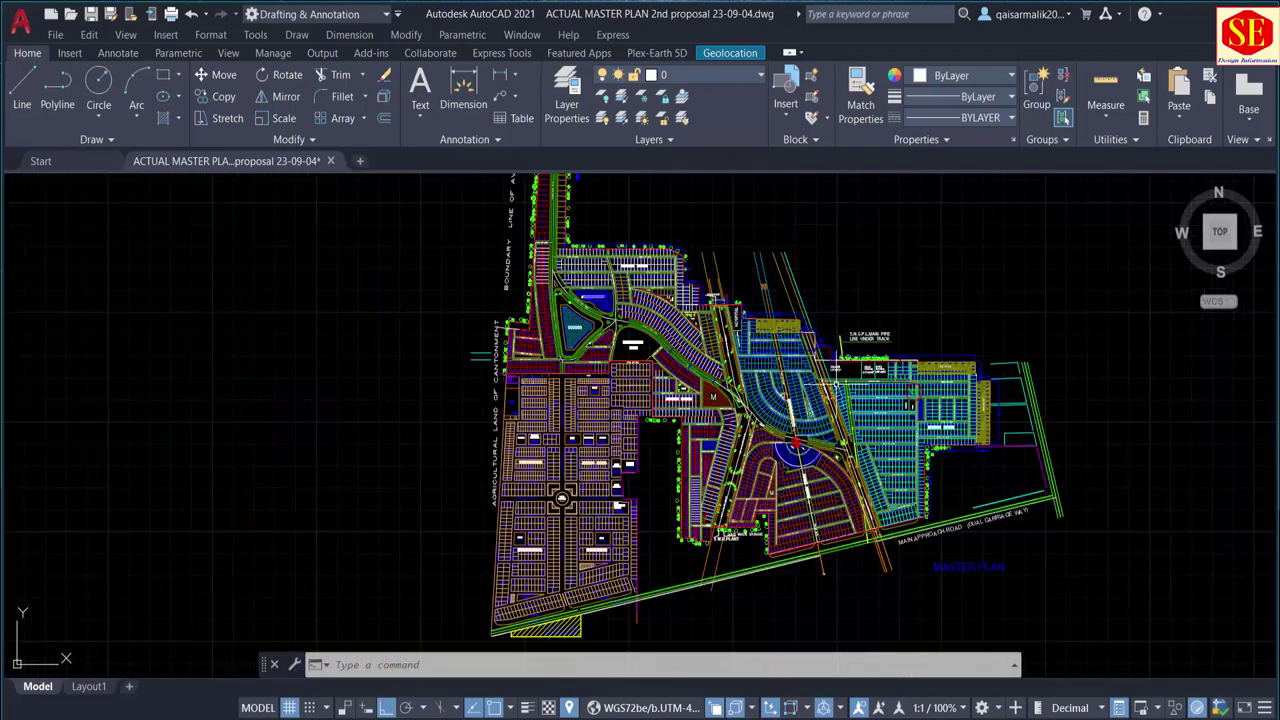
{"action": "middle_click_drag", "start_coordinate": [838, 372], "coordinate": [831, 387]}
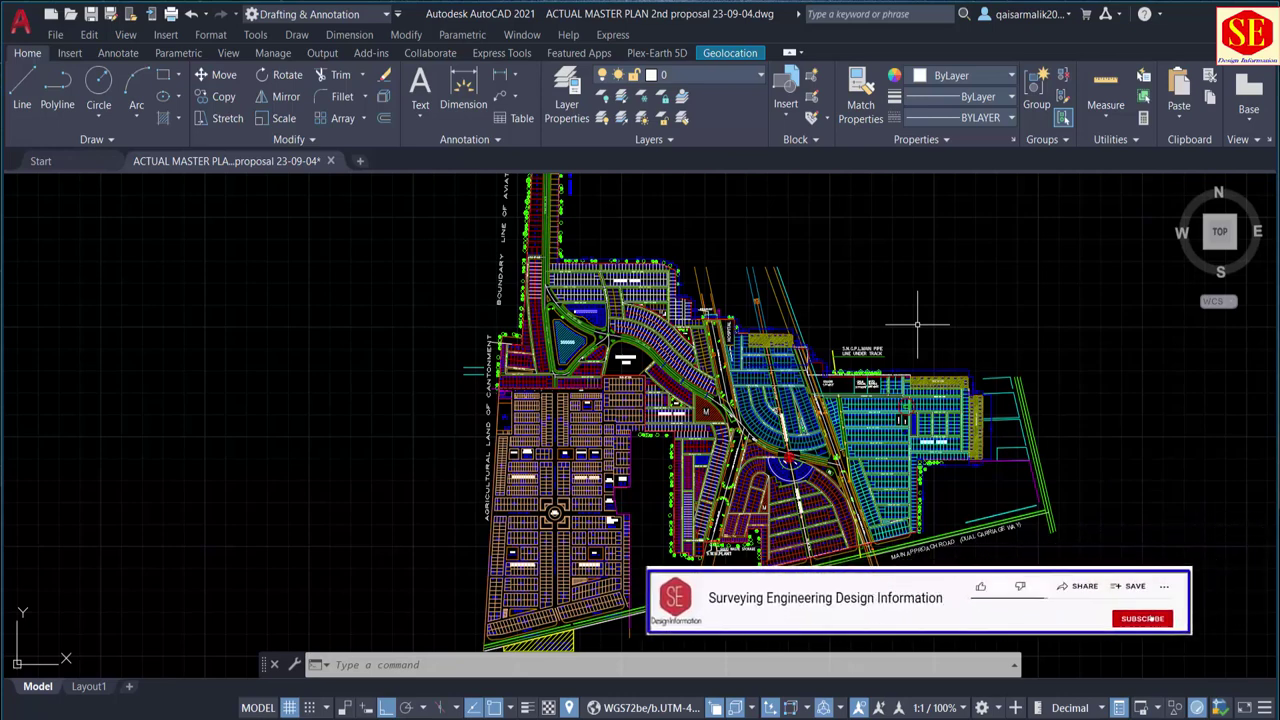
Step: Turn on the Aerial online map beneath the master plan and zoom to inspect it
{"action": "left_click", "coordinate": [740, 56]}
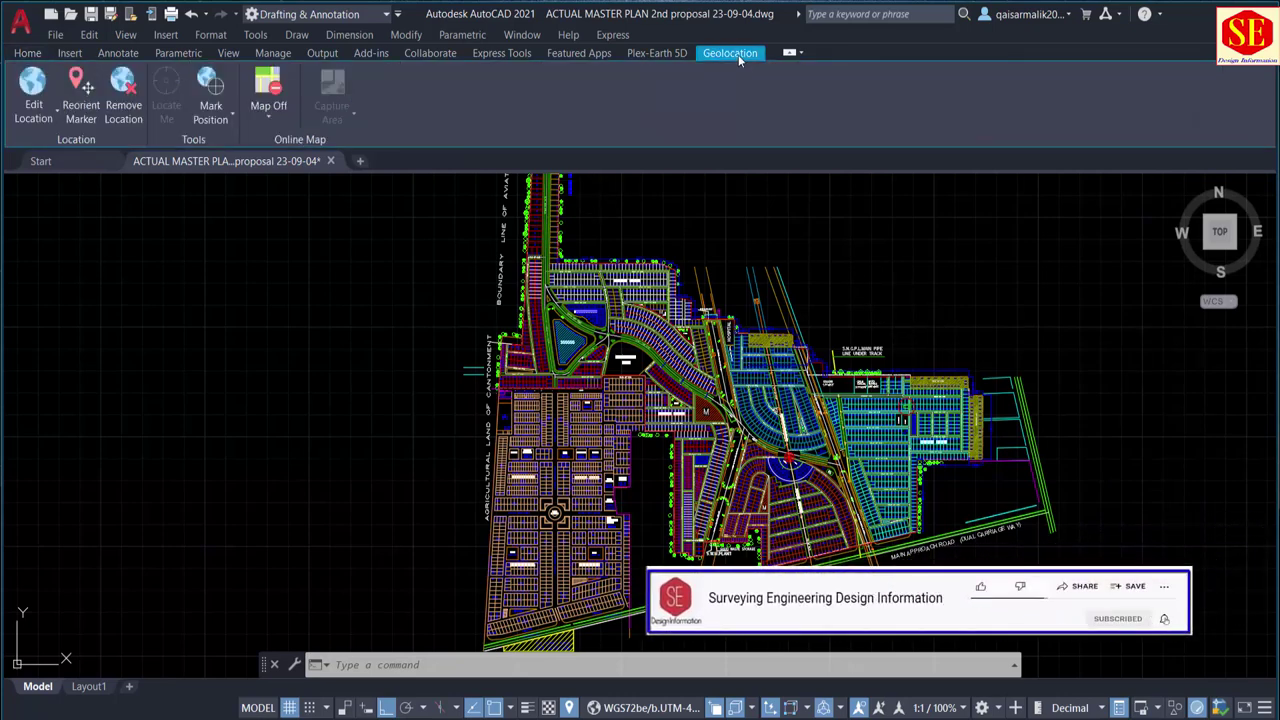
{"action": "left_click", "coordinate": [275, 113]}
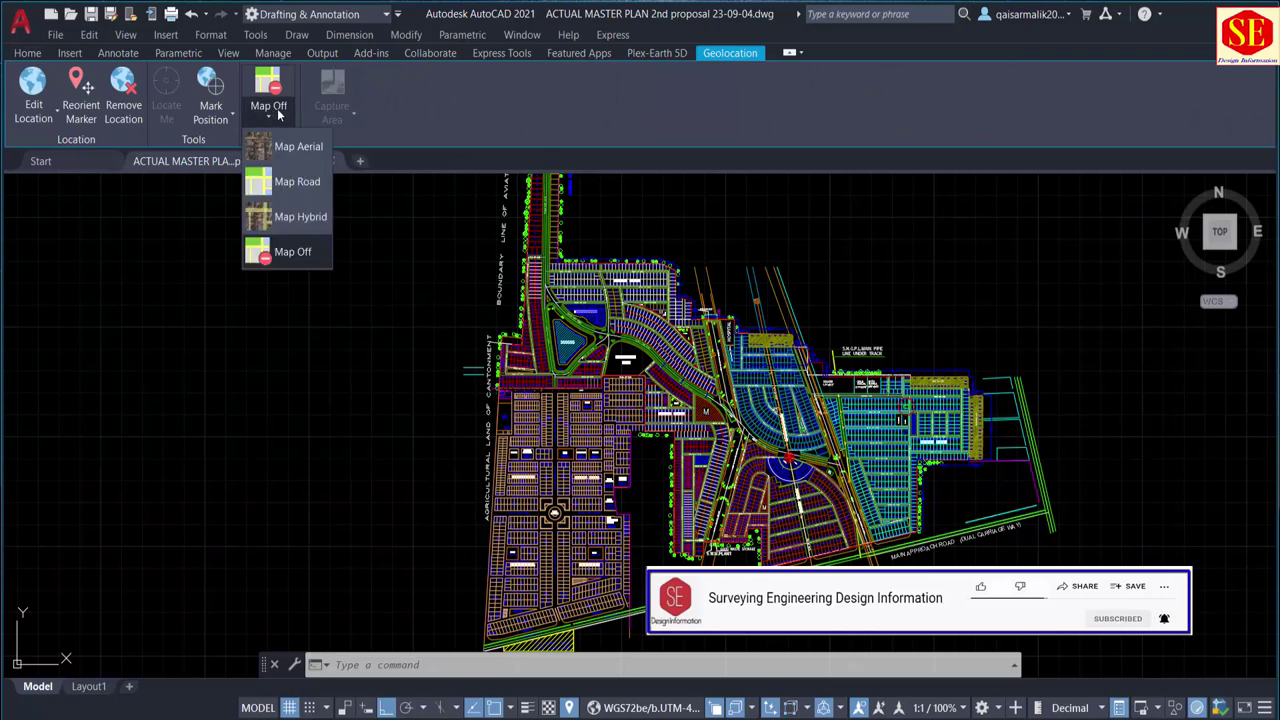
{"action": "left_click", "coordinate": [298, 150]}
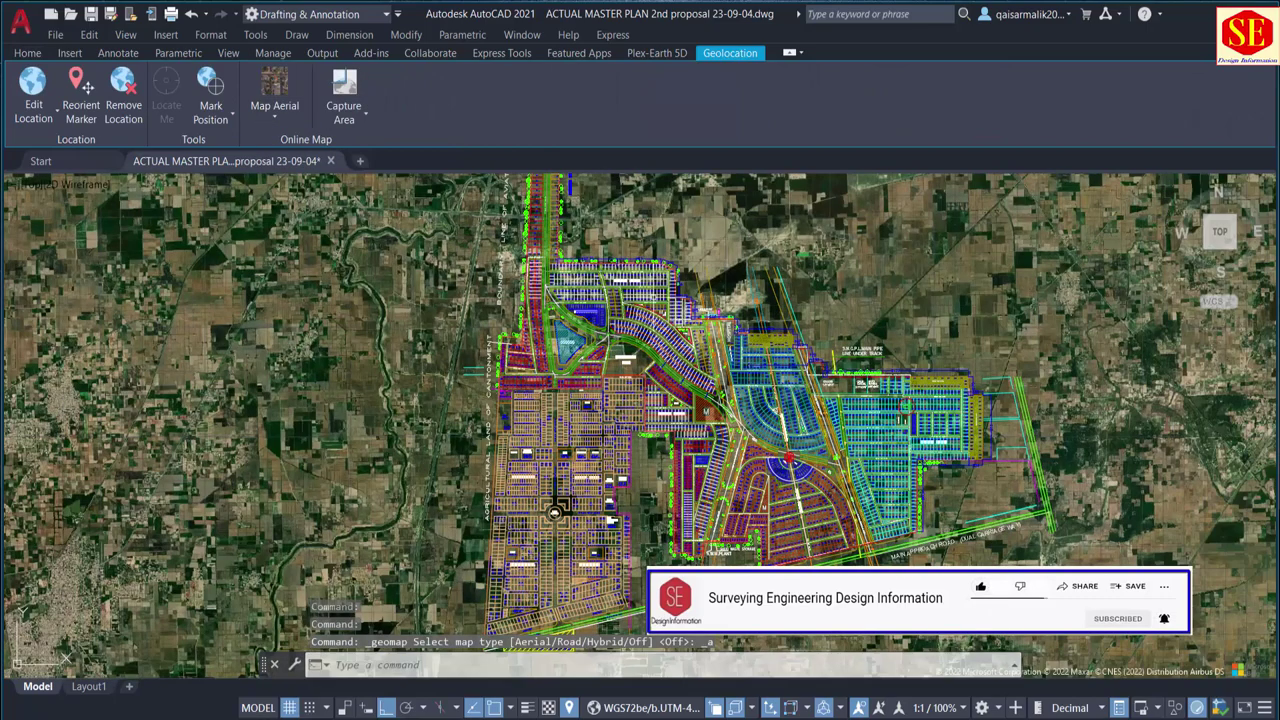
{"action": "scroll", "coordinate": [730, 380], "scroll_direction": "down", "scroll_amount": 2}
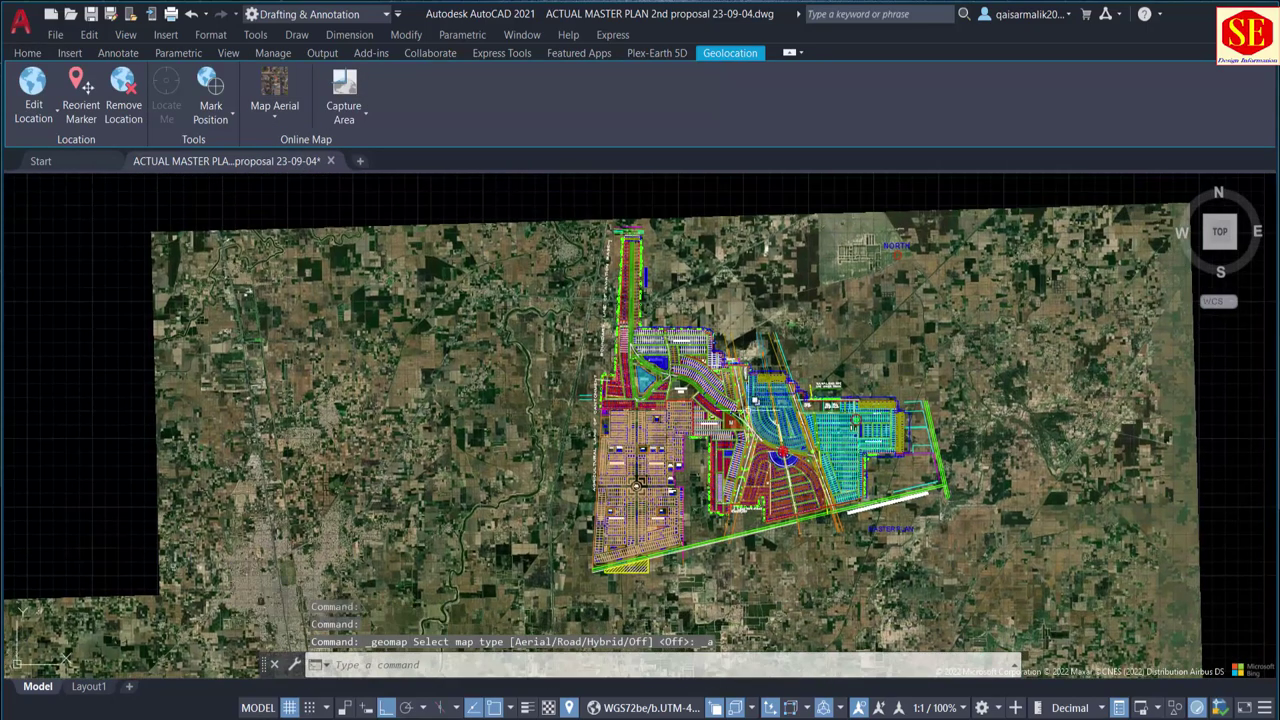
{"action": "scroll", "coordinate": [730, 380], "scroll_direction": "up", "scroll_amount": 4}
{"action": "scroll", "coordinate": [333, 389], "scroll_direction": "up", "scroll_amount": 4}
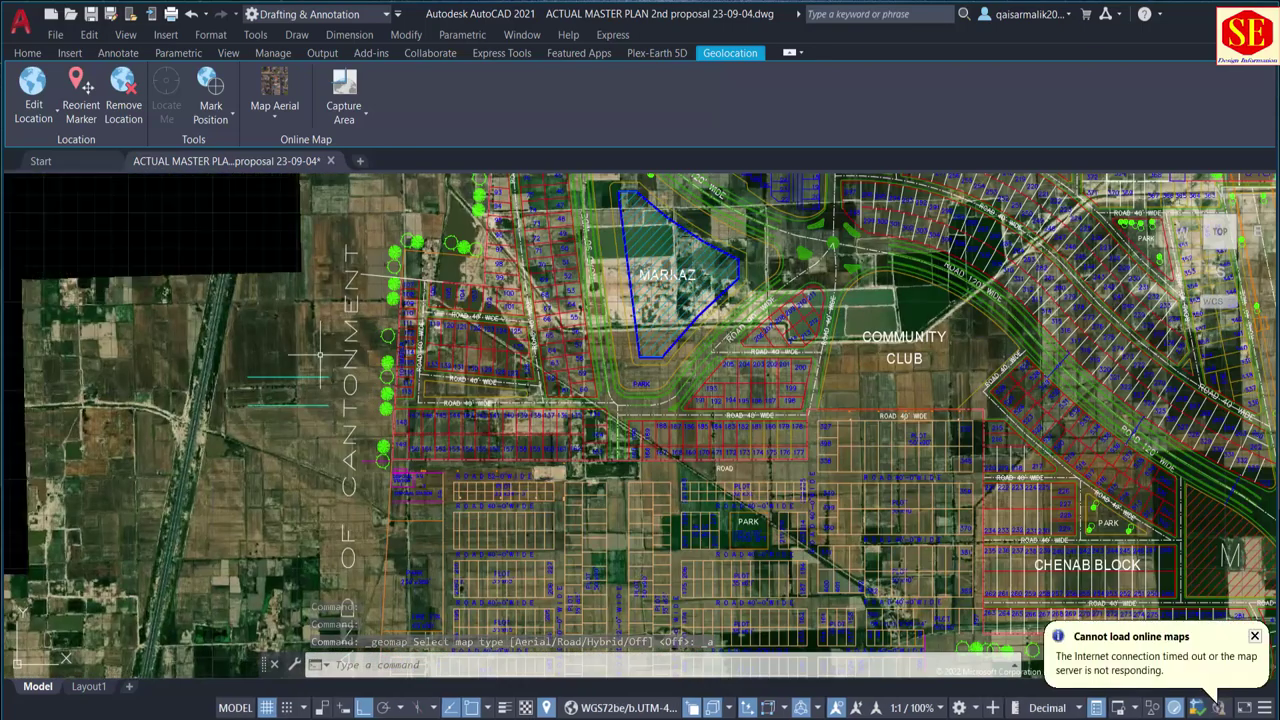
{"action": "scroll", "coordinate": [337, 356], "scroll_direction": "down", "scroll_amount": 4}
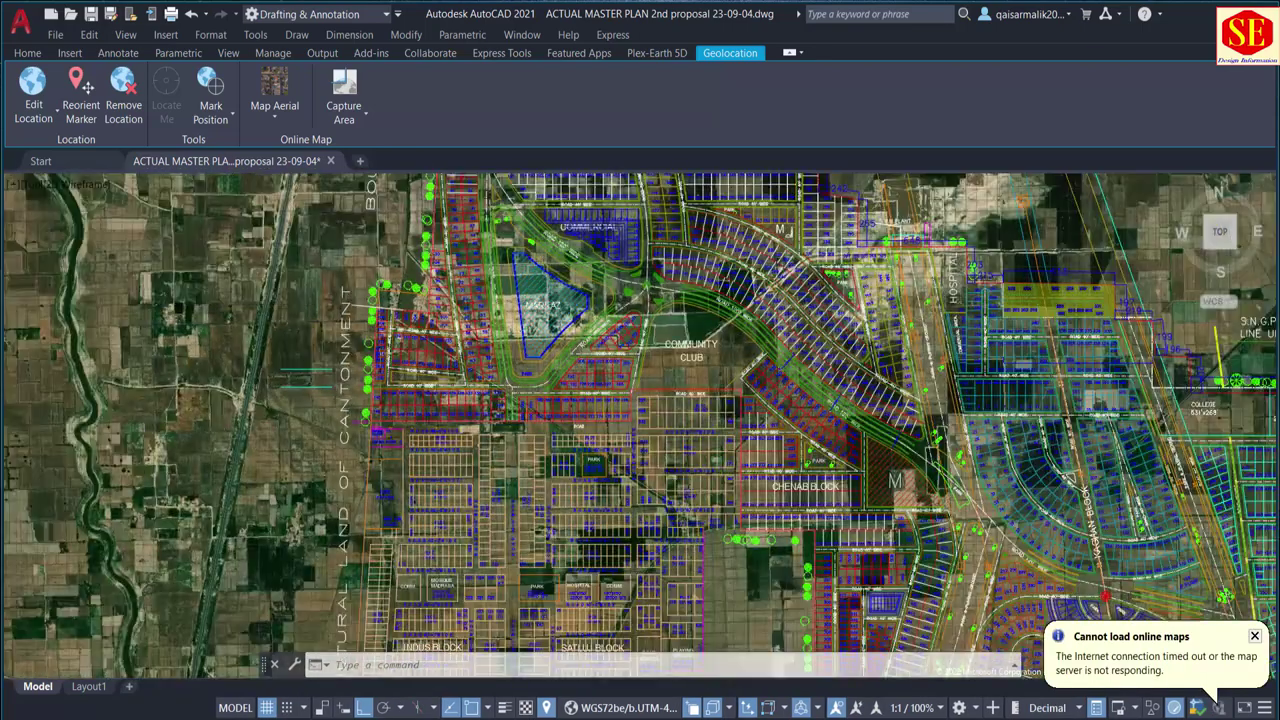
{"action": "scroll", "coordinate": [800, 260], "scroll_direction": "down", "scroll_amount": 4}
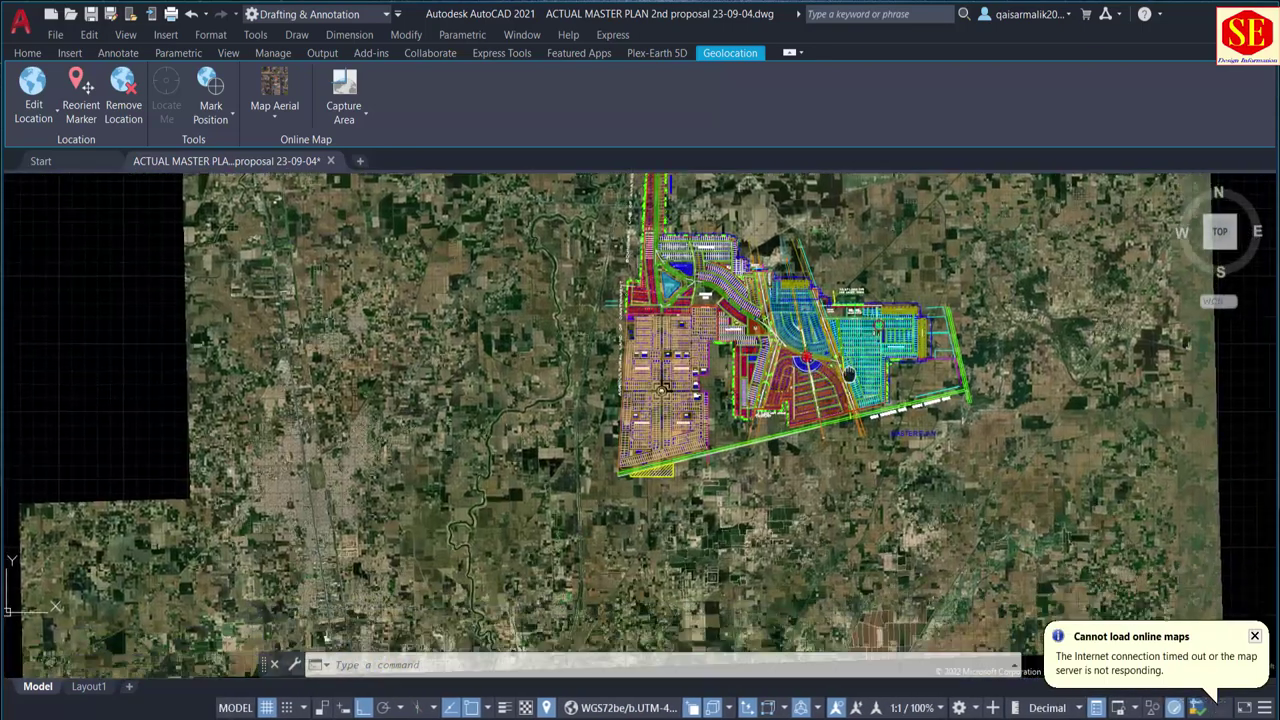
Step: Switch the online map to Road and recentre the master plan over it
{"action": "left_click", "coordinate": [290, 115]}
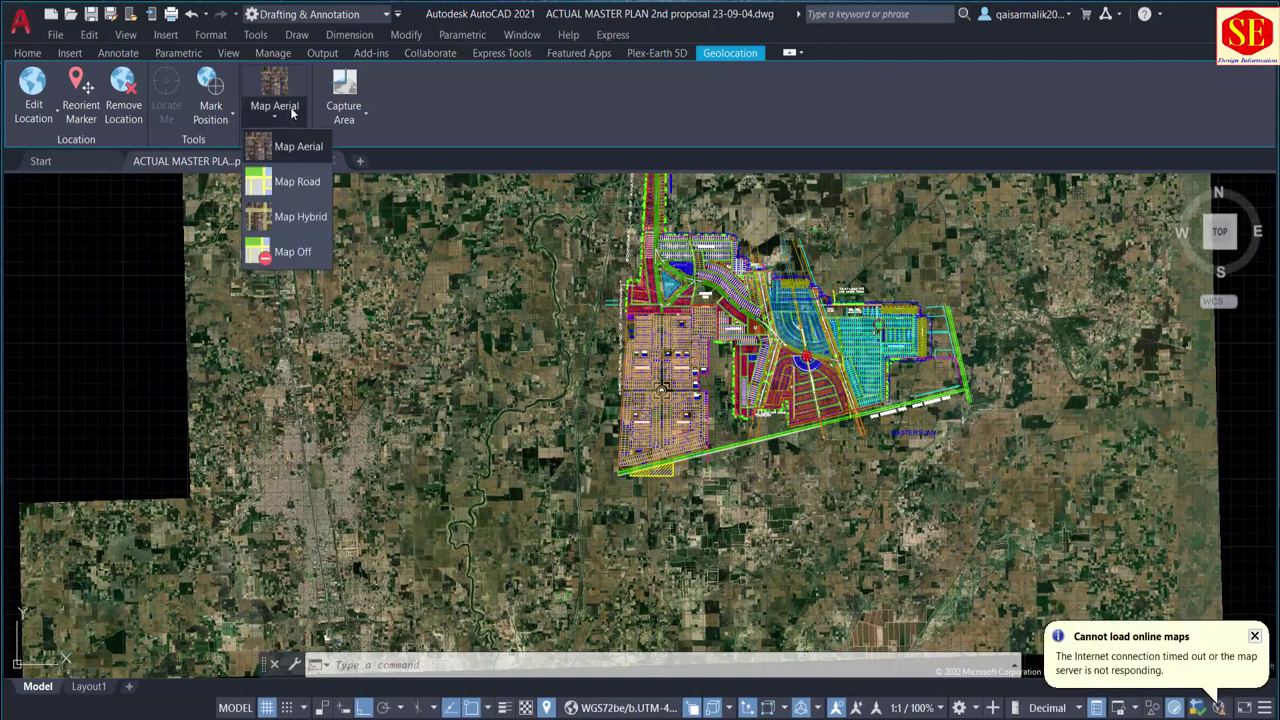
{"action": "left_click", "coordinate": [302, 180]}
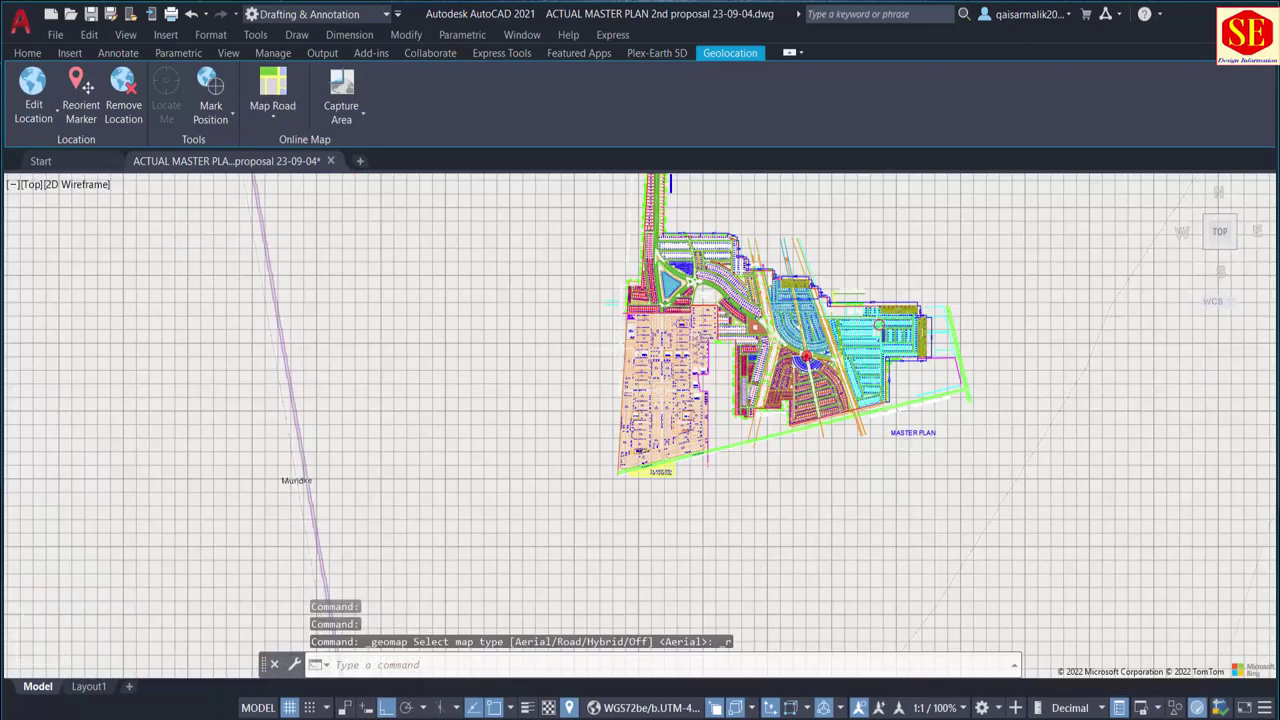
{"action": "scroll", "coordinate": [602, 355], "scroll_direction": "down", "scroll_amount": 5}
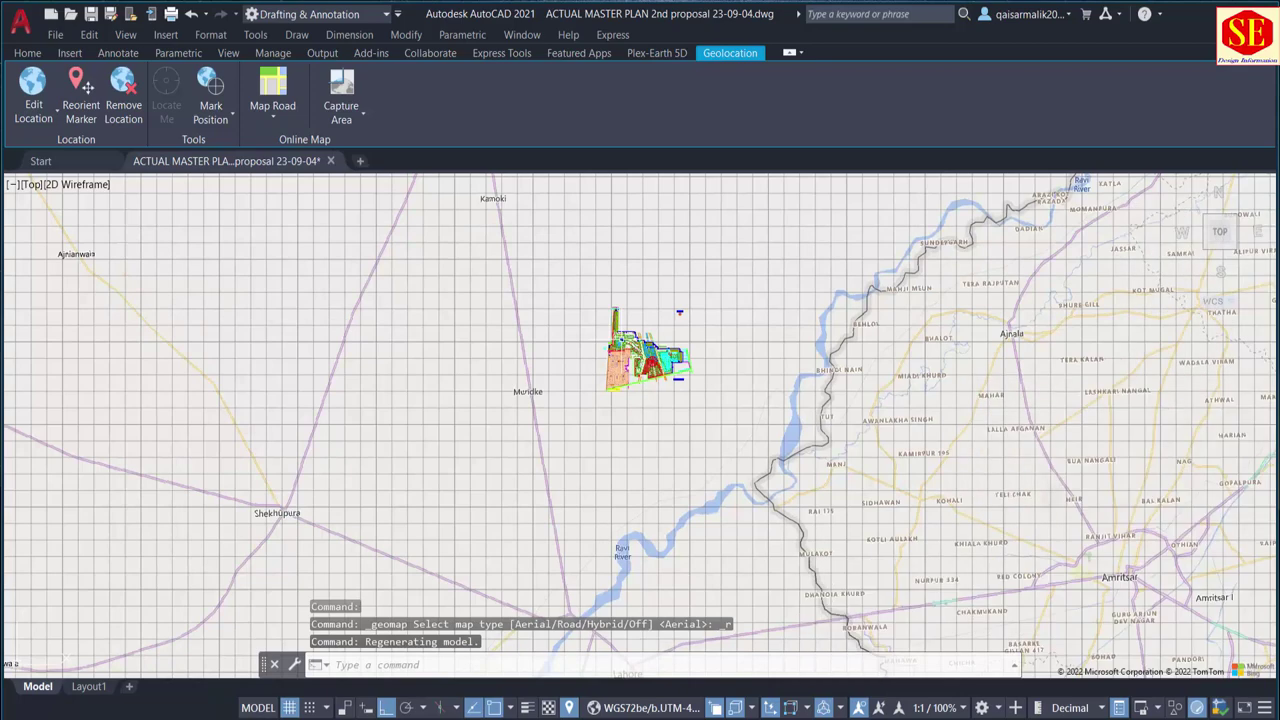
{"action": "scroll", "coordinate": [681, 352], "scroll_direction": "up", "scroll_amount": 2}
{"action": "scroll", "coordinate": [563, 355], "scroll_direction": "up", "scroll_amount": 2}
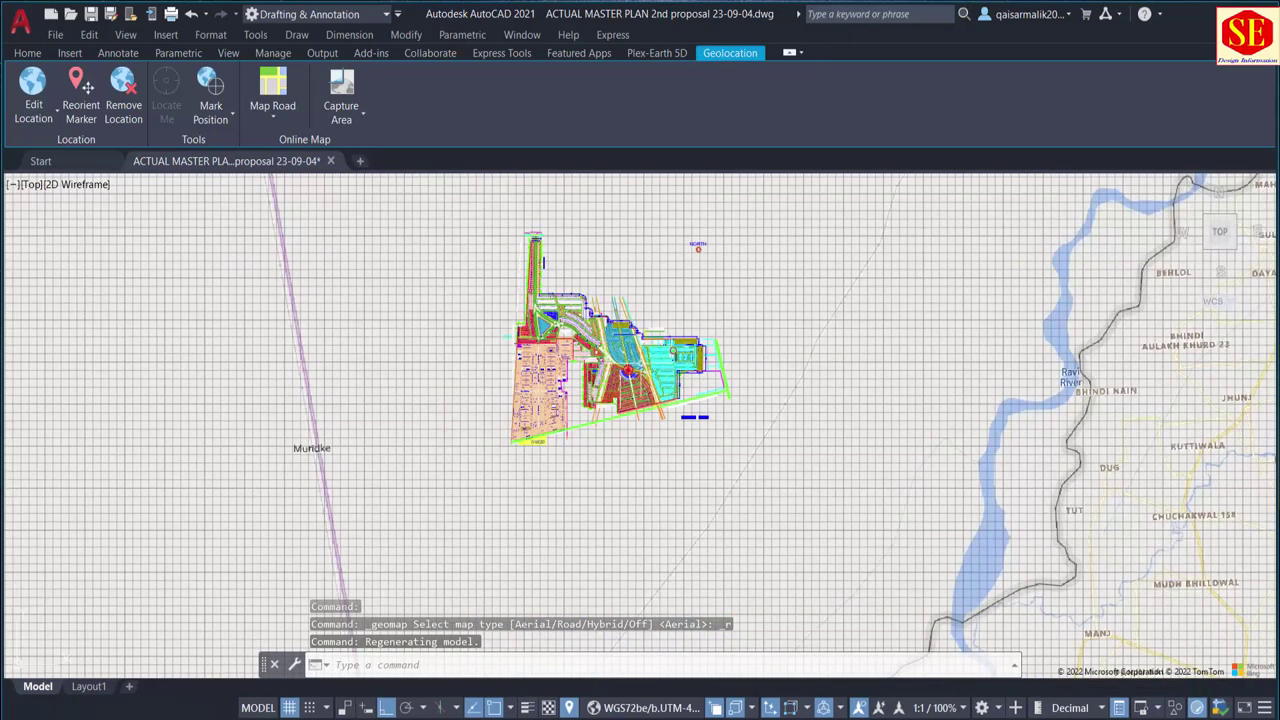
{"action": "scroll", "coordinate": [563, 355], "scroll_direction": "up", "scroll_amount": 2}
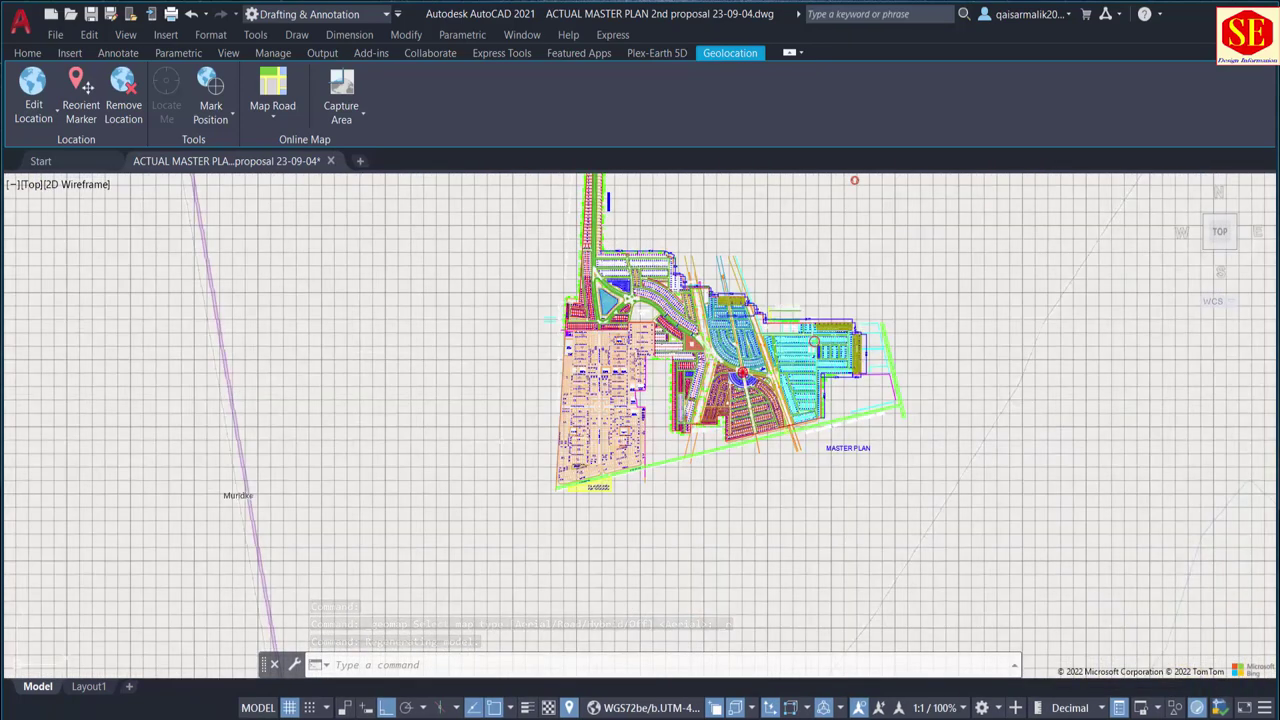
{"action": "middle_click_drag", "start_coordinate": [630, 339], "coordinate": [612, 405]}
{"action": "scroll", "coordinate": [612, 405], "scroll_direction": "up", "scroll_amount": 2}
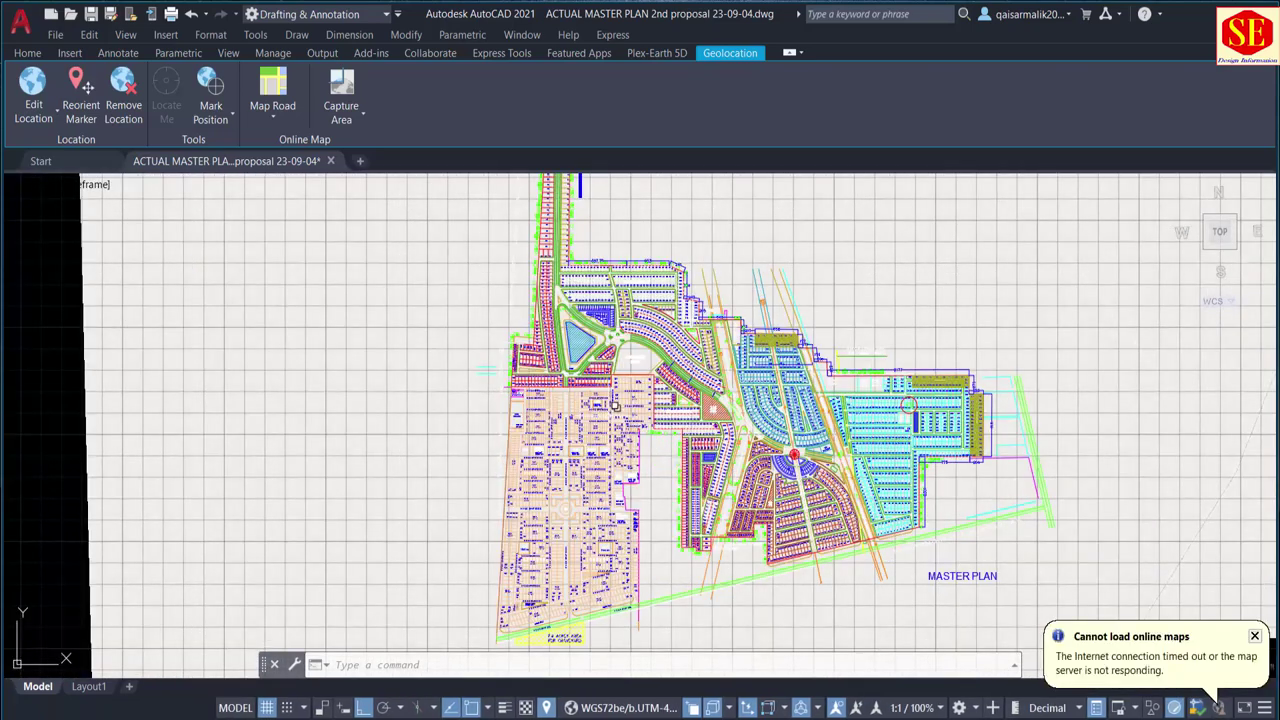
Step: Switch the online map to Map Hybrid and check the plan against the labelled satellite imagery
{"action": "left_click", "coordinate": [274, 117]}
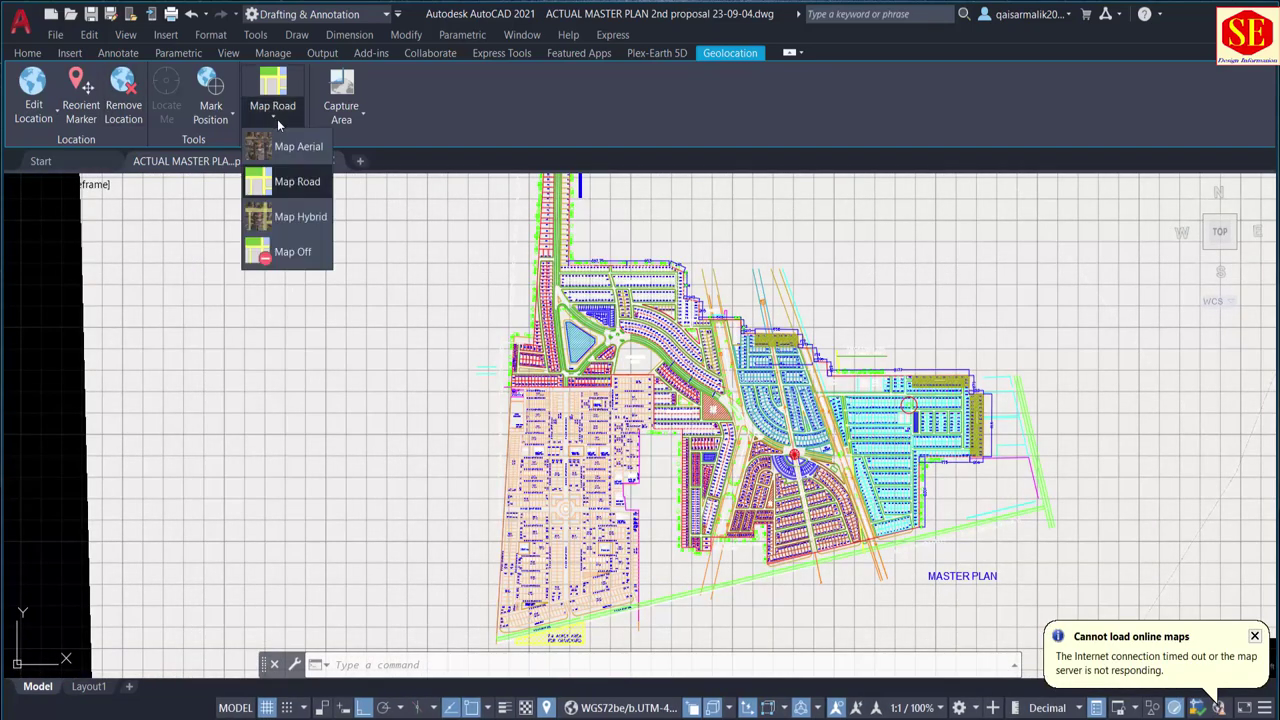
{"action": "left_click", "coordinate": [292, 214]}
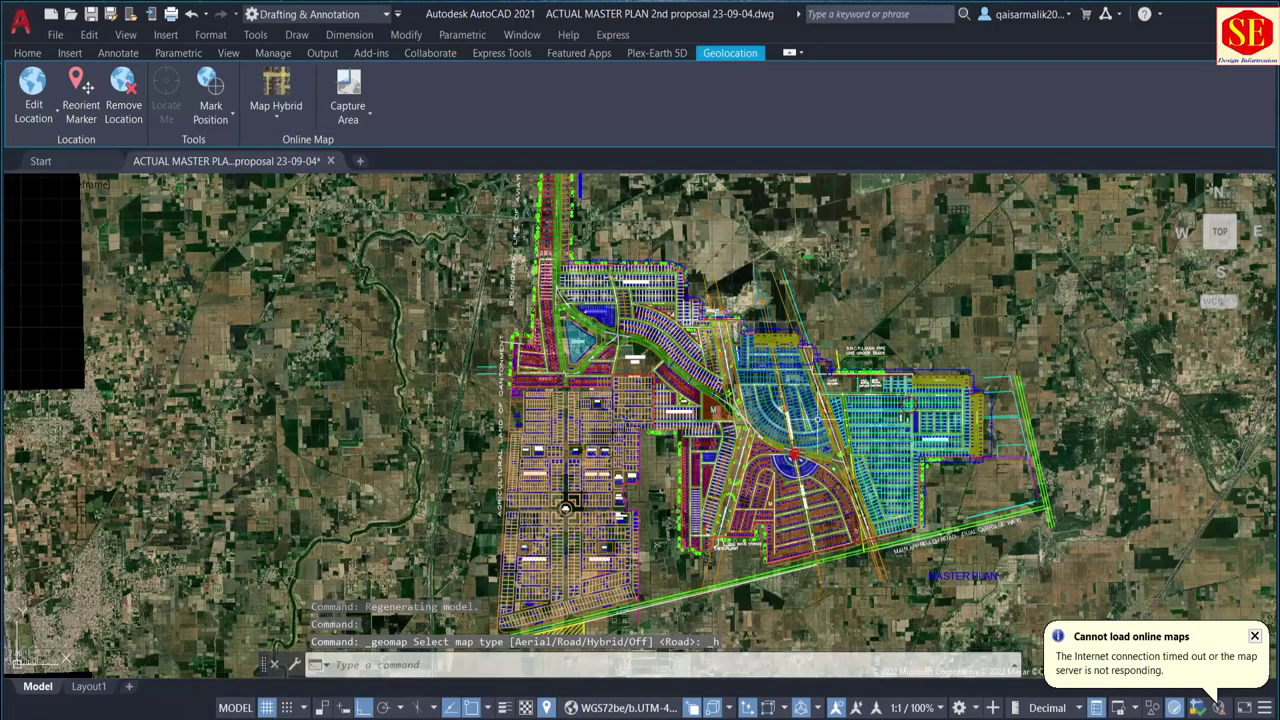
{"action": "scroll", "coordinate": [612, 346], "scroll_direction": "up", "scroll_amount": 2}
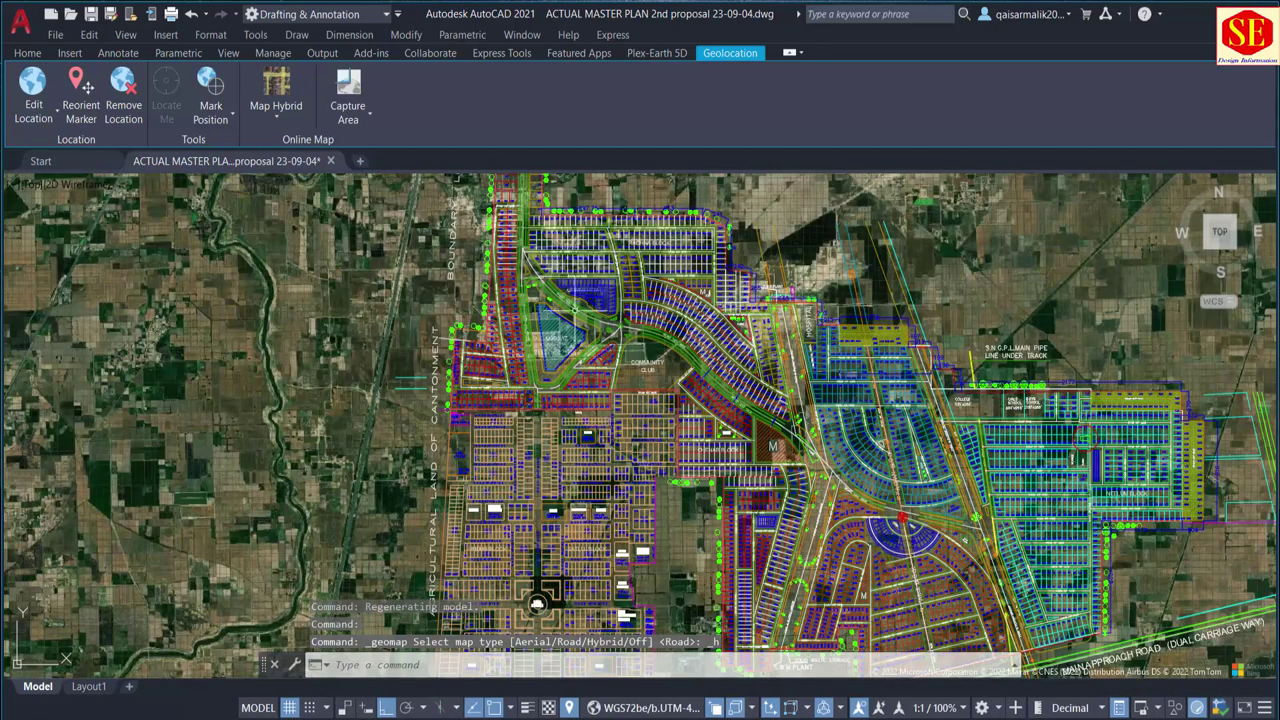
{"action": "middle_click_drag", "start_coordinate": [537, 603], "coordinate": [537, 540]}
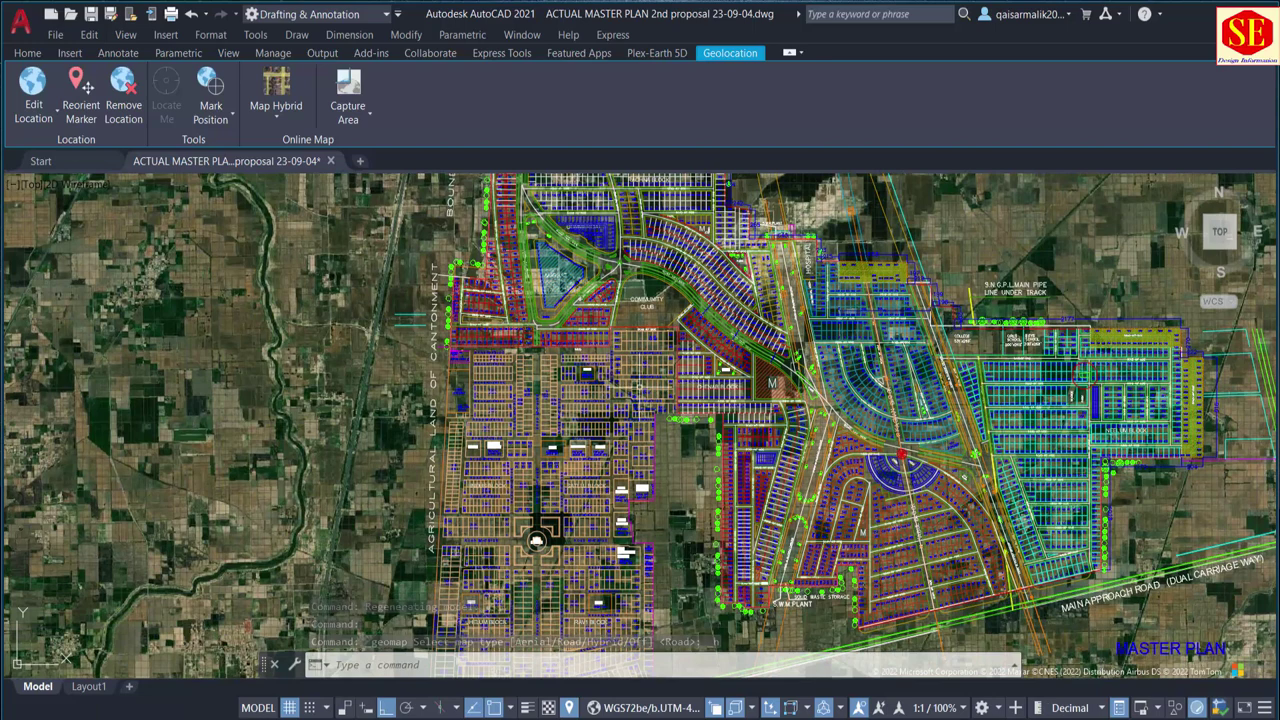
{"action": "mouse_move", "coordinate": [584, 398]}
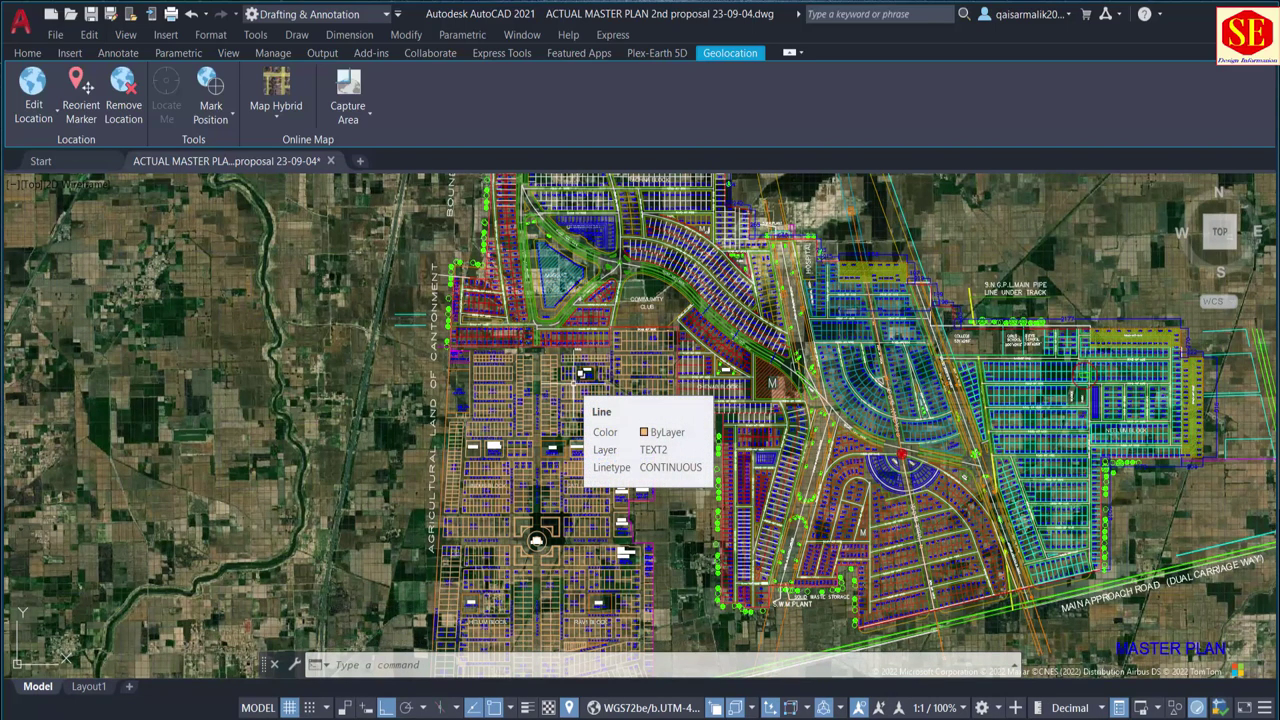
{"action": "scroll", "coordinate": [537, 541], "scroll_direction": "down", "scroll_amount": 2}
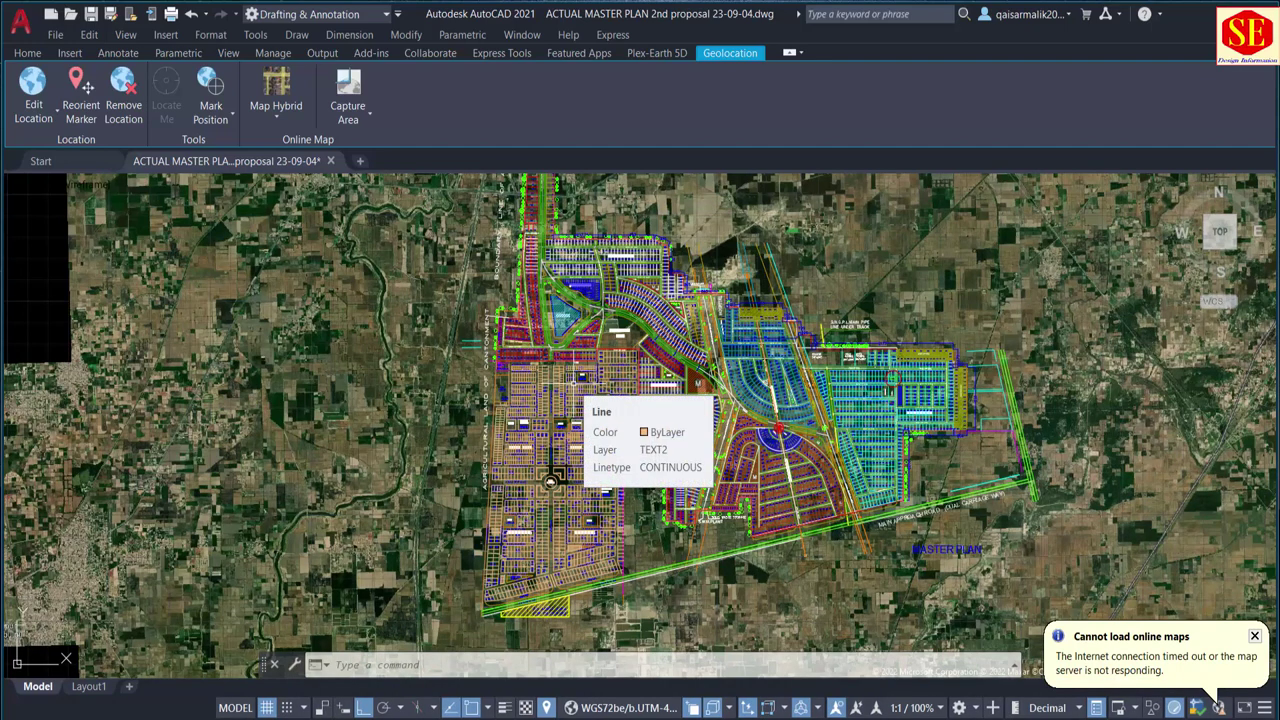
{"action": "scroll", "coordinate": [670, 360], "scroll_direction": "up", "scroll_amount": 2}
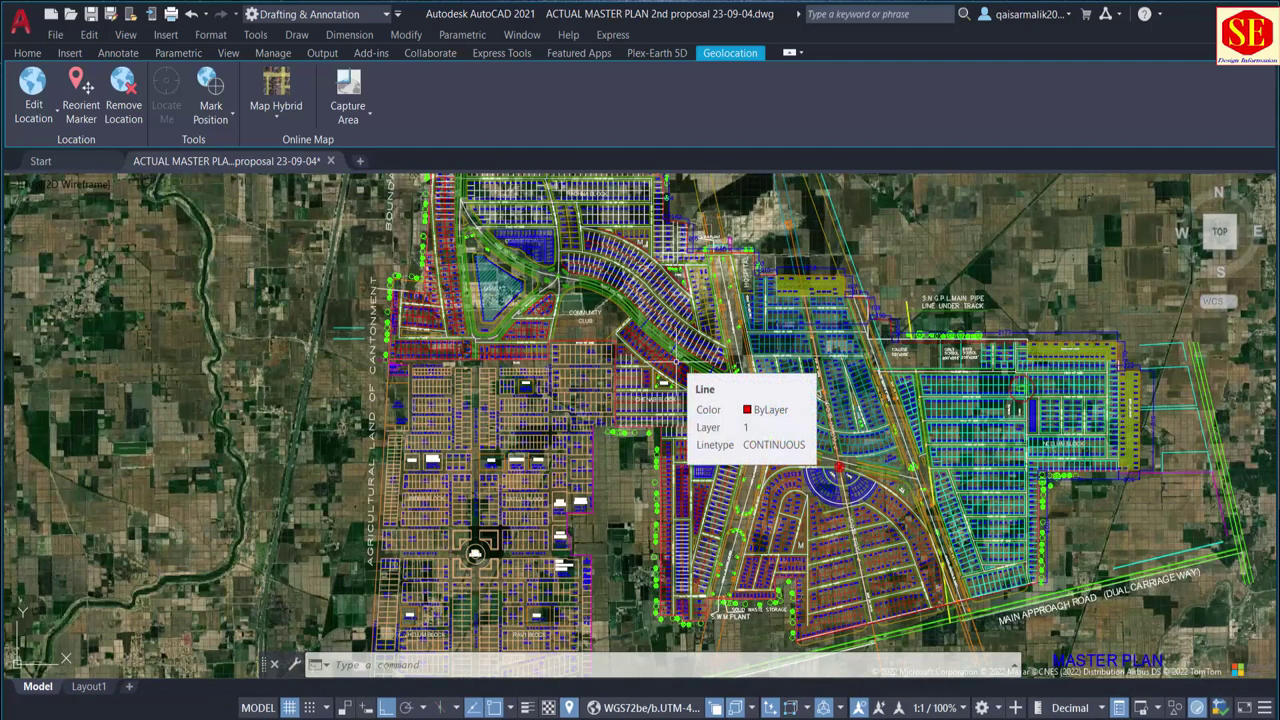
{"action": "scroll", "coordinate": [518, 532], "scroll_direction": "down", "scroll_amount": 2}
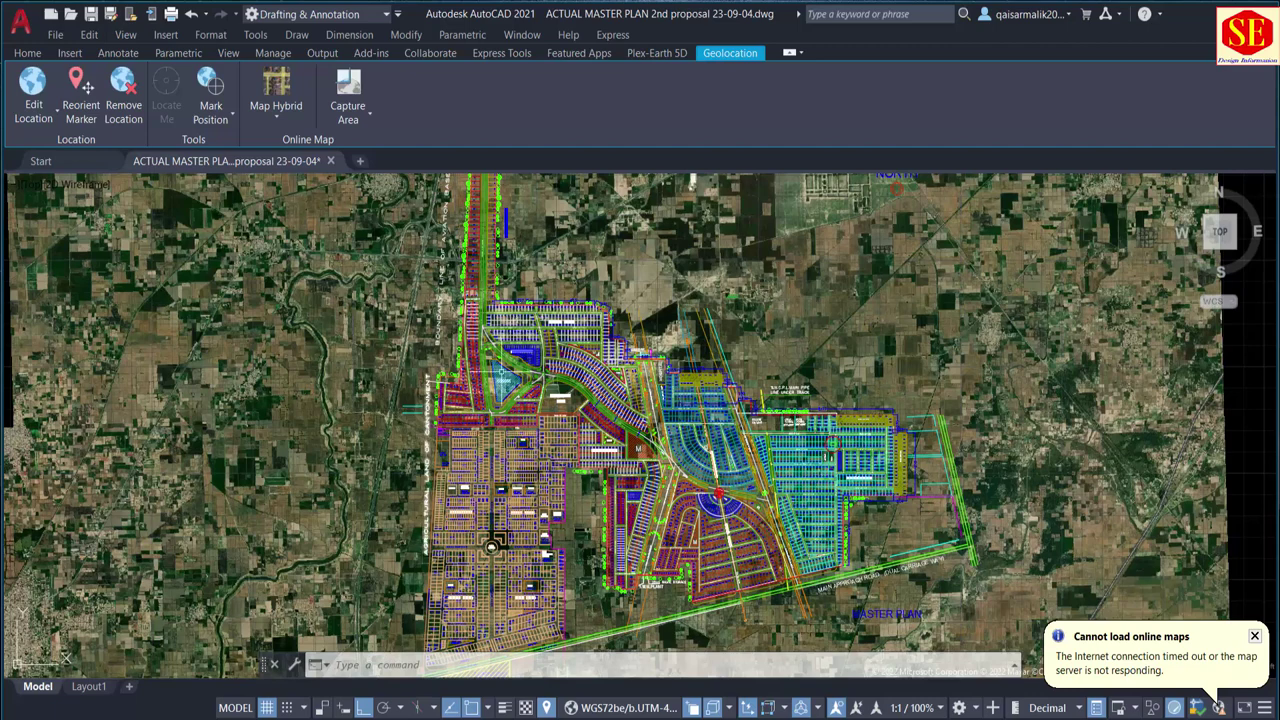
{"action": "scroll", "coordinate": [720, 305], "scroll_direction": "down", "scroll_amount": 1}
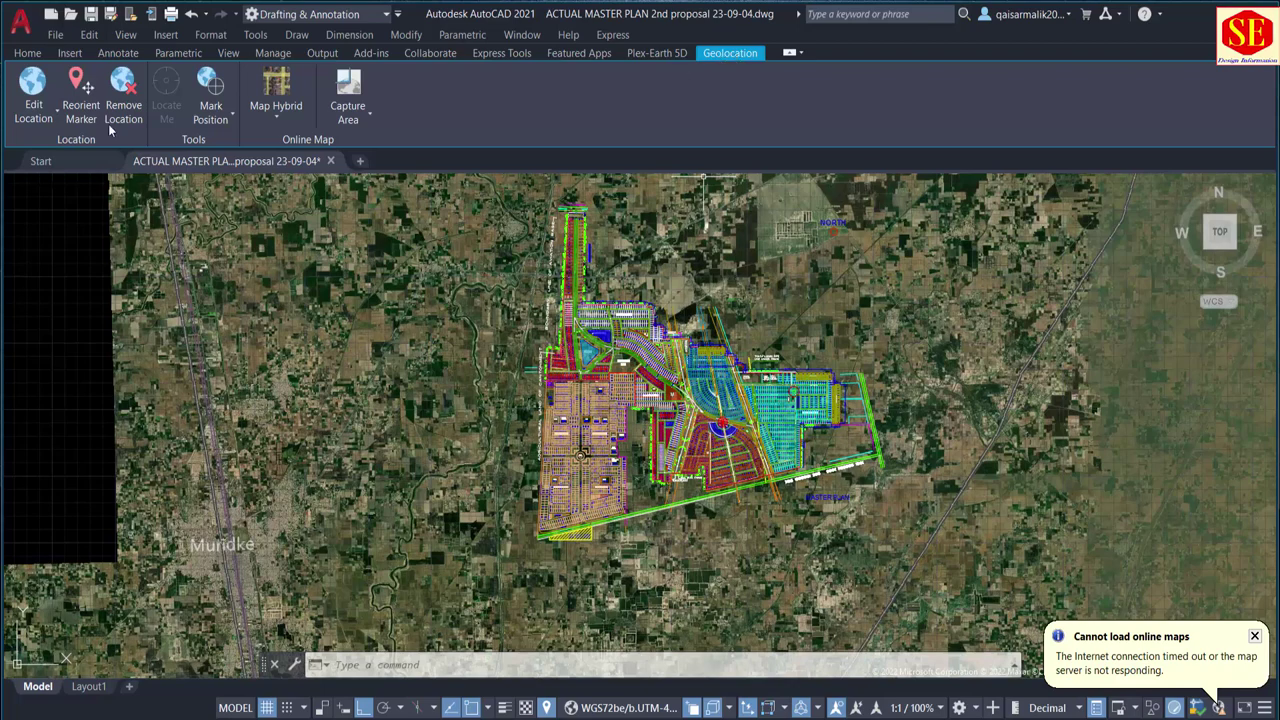
Step: Use Remove Location on the Geolocation tab and confirm it in the Geographic Location - Remove dialog
{"action": "left_click", "coordinate": [72, 54]}
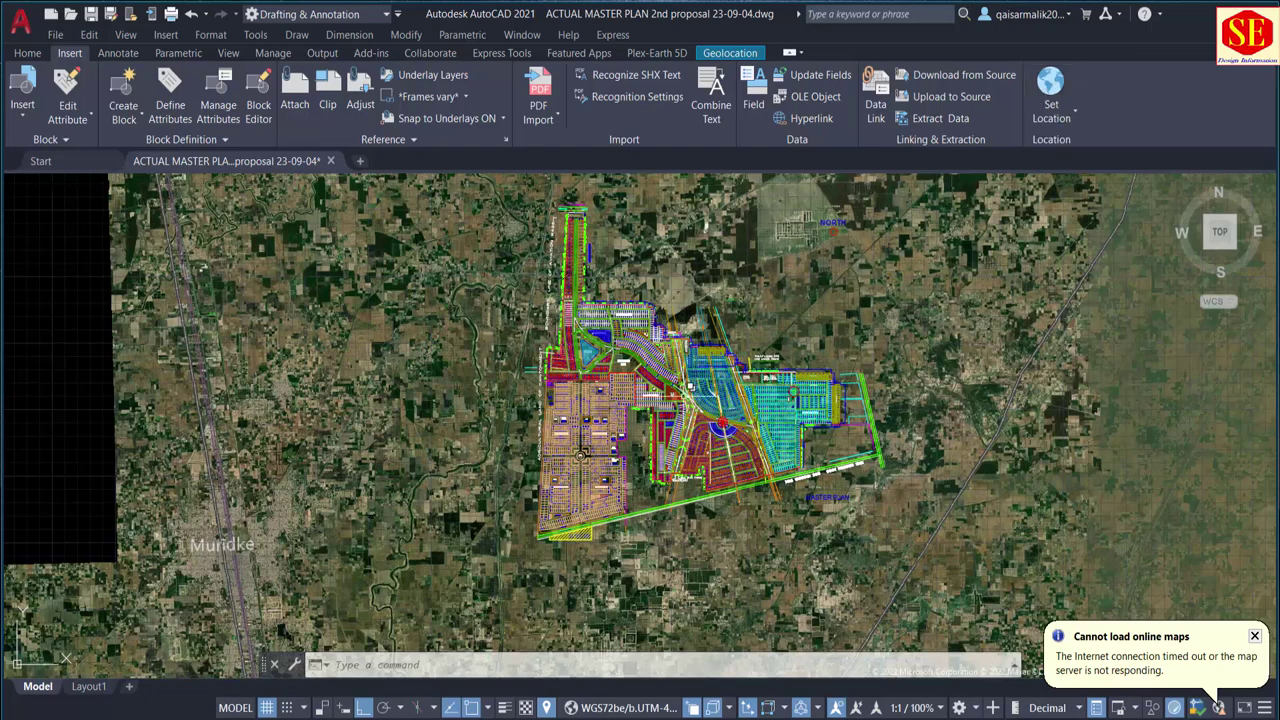
{"action": "scroll", "coordinate": [683, 402], "scroll_direction": "up", "scroll_amount": 2}
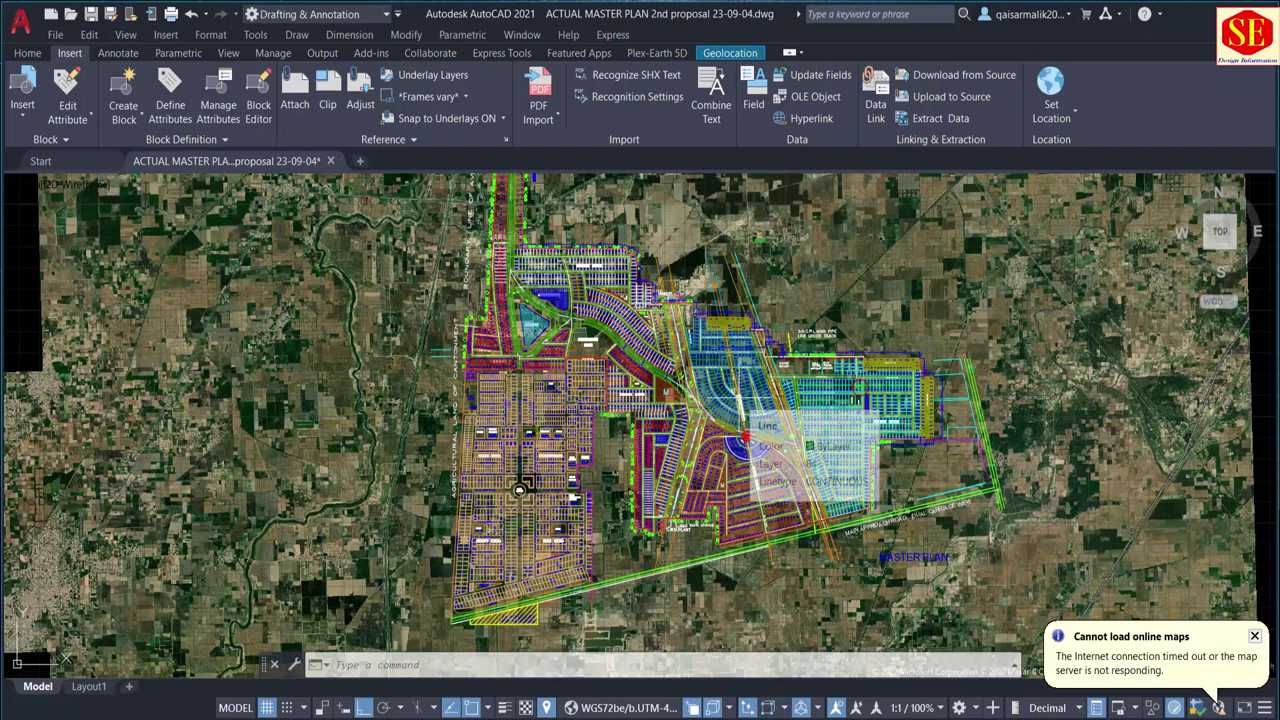
{"action": "left_click", "coordinate": [730, 52]}
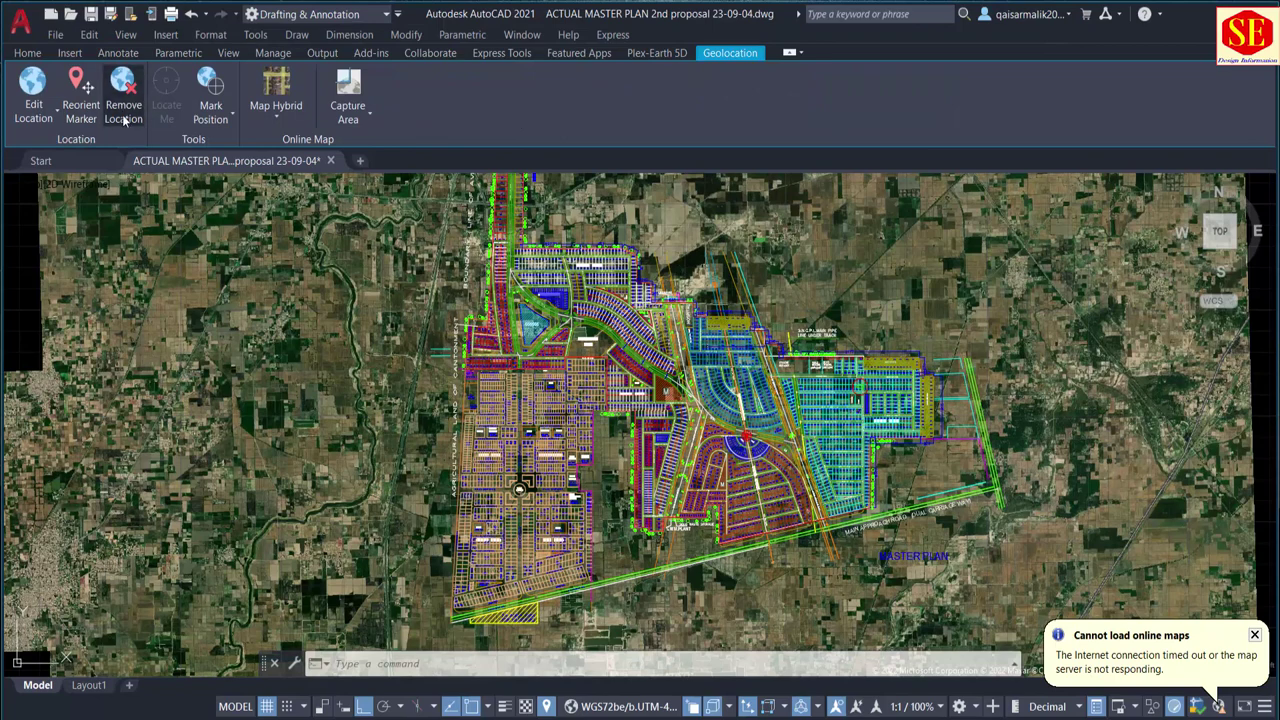
{"action": "left_click", "coordinate": [124, 112]}
{"action": "left_click", "coordinate": [700, 394]}
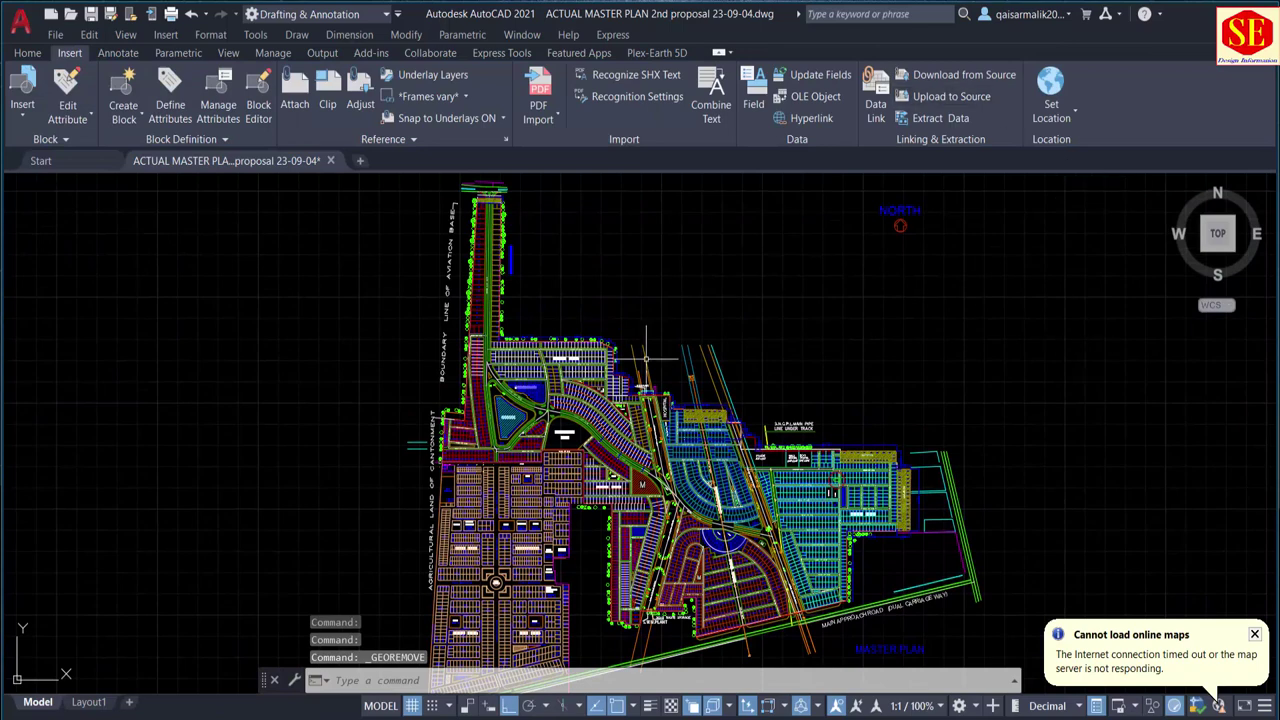
{"action": "scroll", "coordinate": [830, 244], "scroll_direction": "down", "scroll_amount": 2}
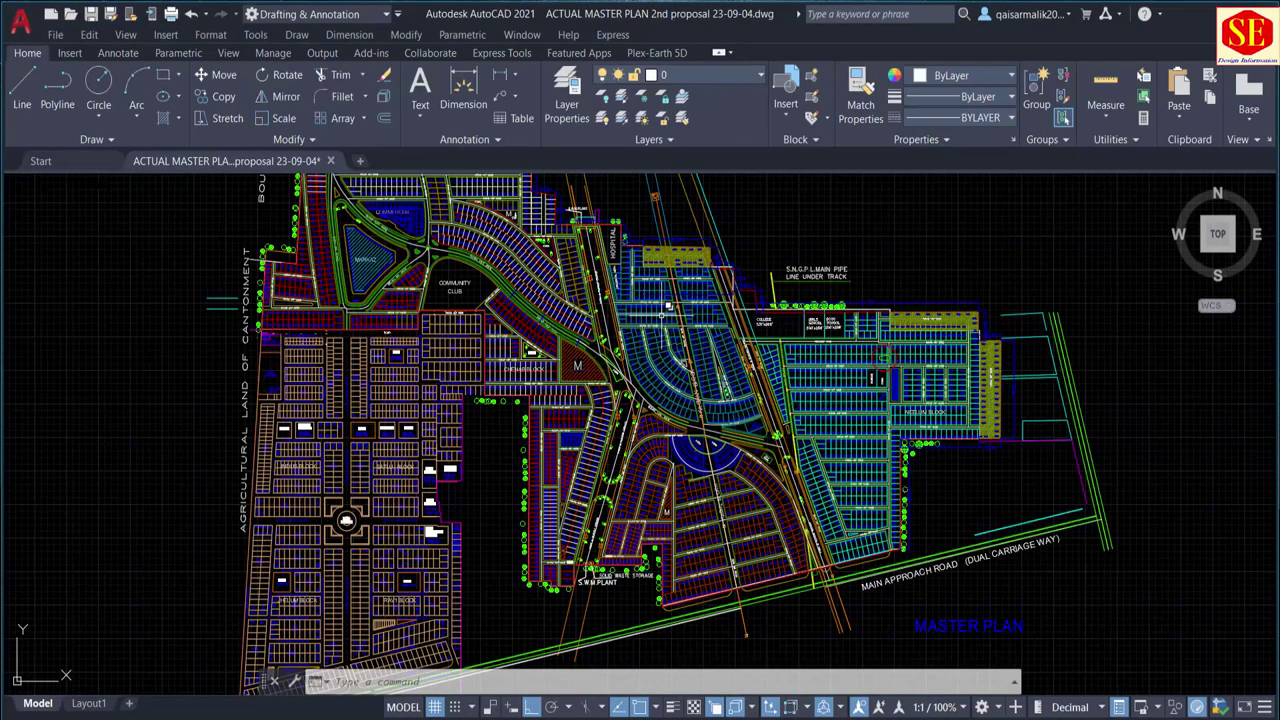
Step: Open the Autodesk account's User Profile window from the sign-in menu, then close it
{"action": "left_click", "coordinate": [1025, 15]}
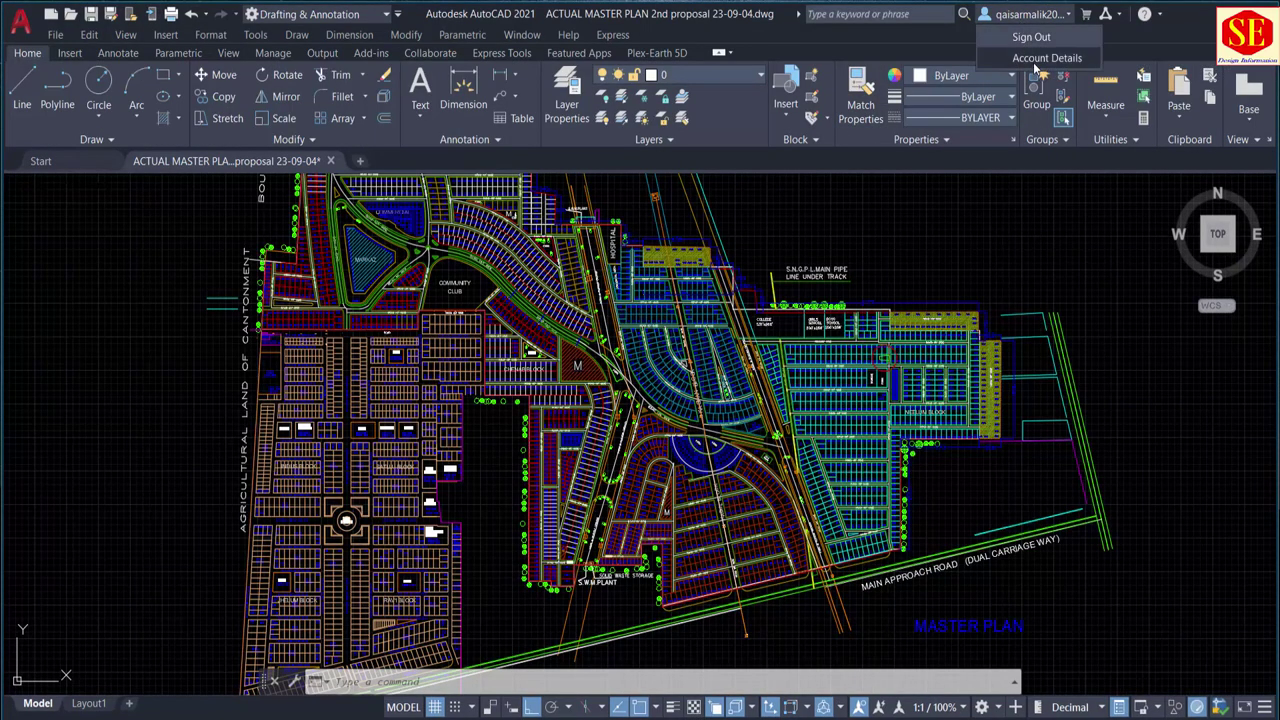
{"action": "left_click", "coordinate": [1040, 60]}
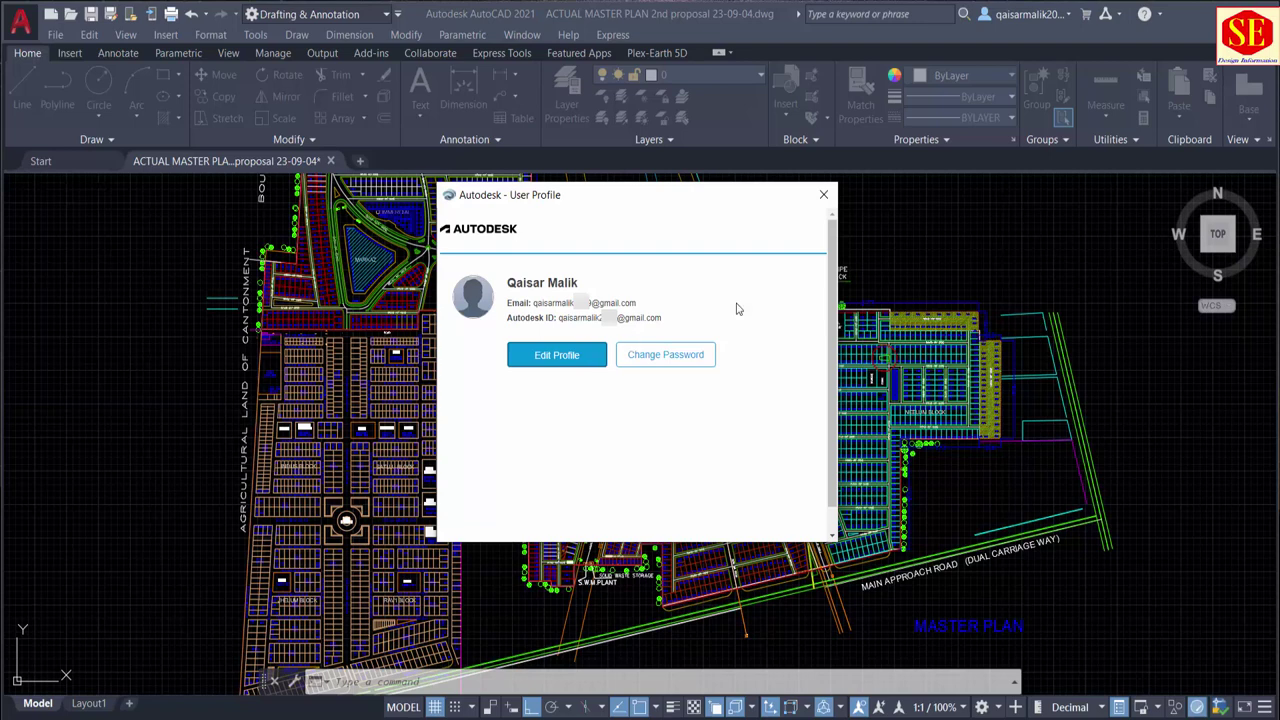
{"action": "left_click", "coordinate": [823, 196]}
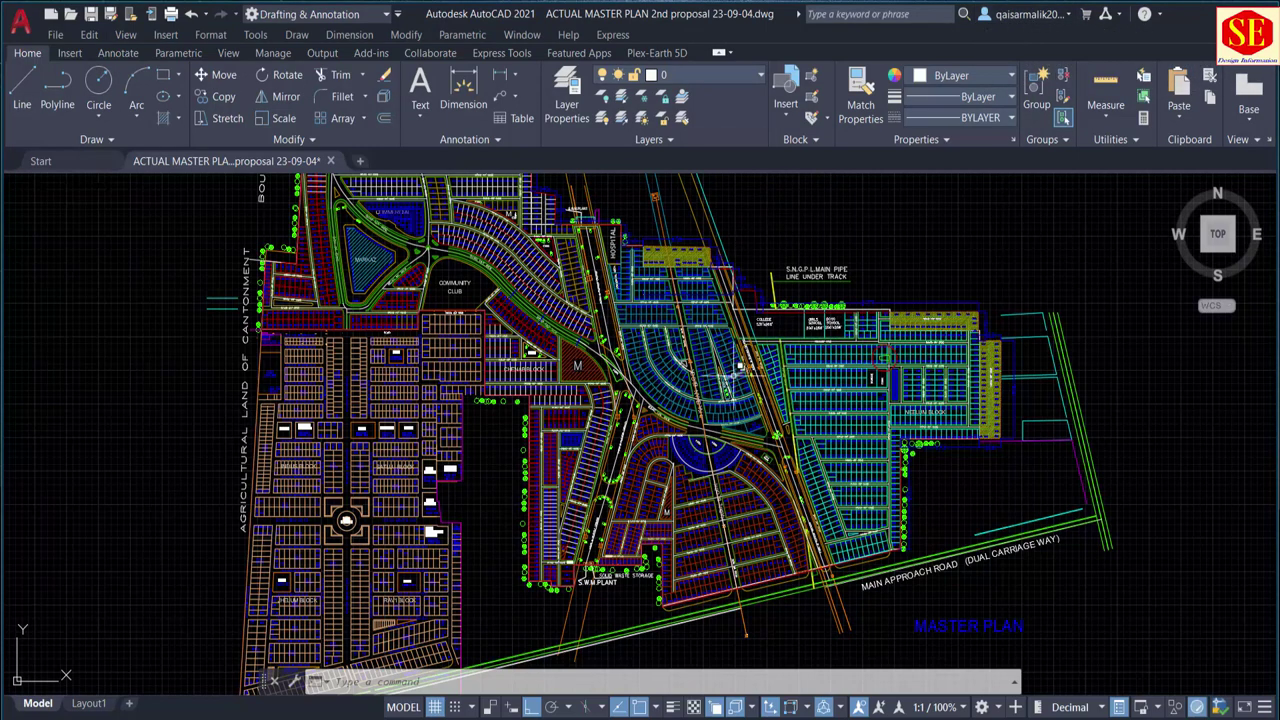
Step: Zoom and pan to the E/N coordinate label at the Kaghan Block park road junction
{"action": "scroll", "coordinate": [736, 372], "scroll_direction": "down", "scroll_amount": 2}
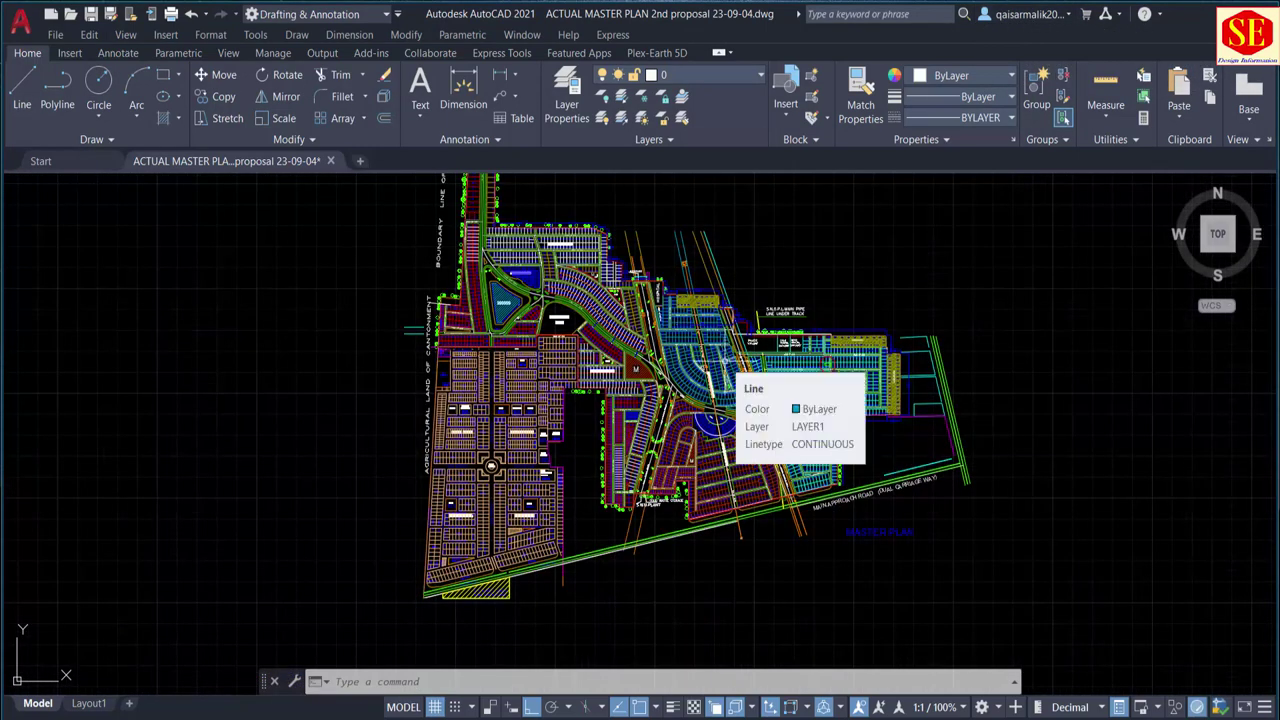
{"action": "scroll", "coordinate": [728, 368], "scroll_direction": "up", "scroll_amount": 1}
{"action": "scroll", "coordinate": [735, 410], "scroll_direction": "up", "scroll_amount": 1}
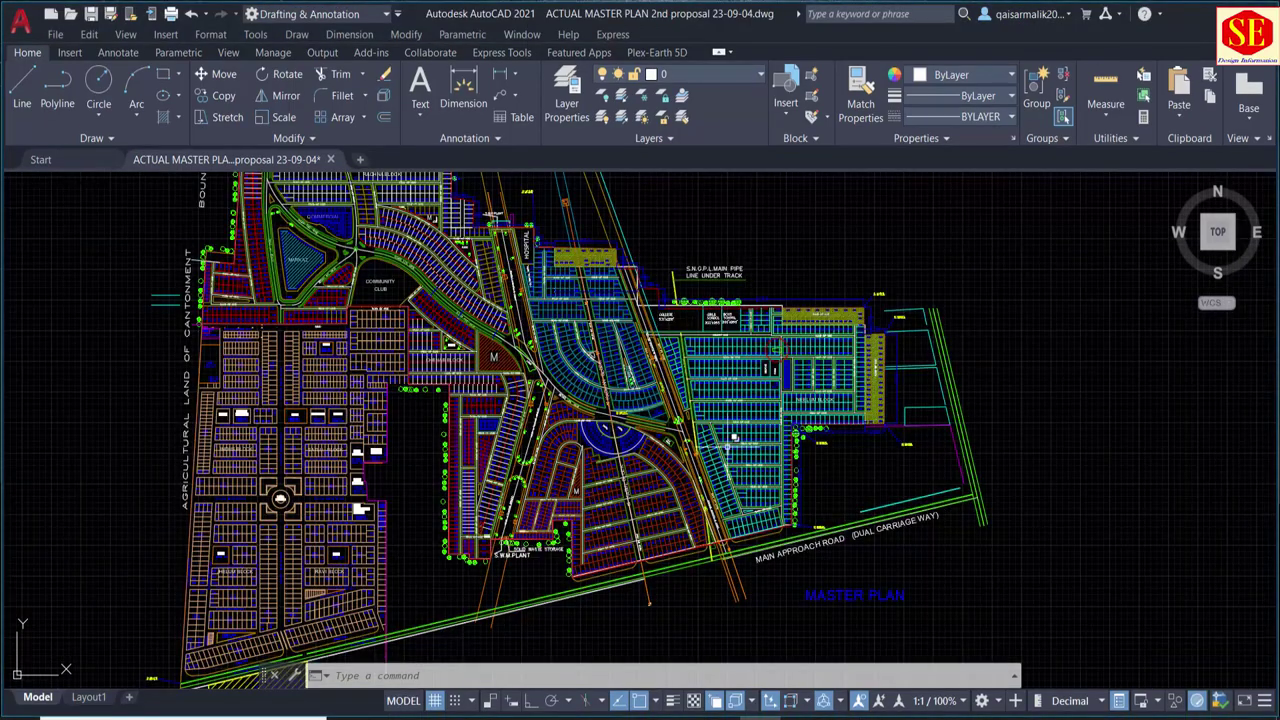
{"action": "scroll", "coordinate": [760, 395], "scroll_direction": "up", "scroll_amount": 3}
{"action": "scroll", "coordinate": [665, 430], "scroll_direction": "up", "scroll_amount": 3}
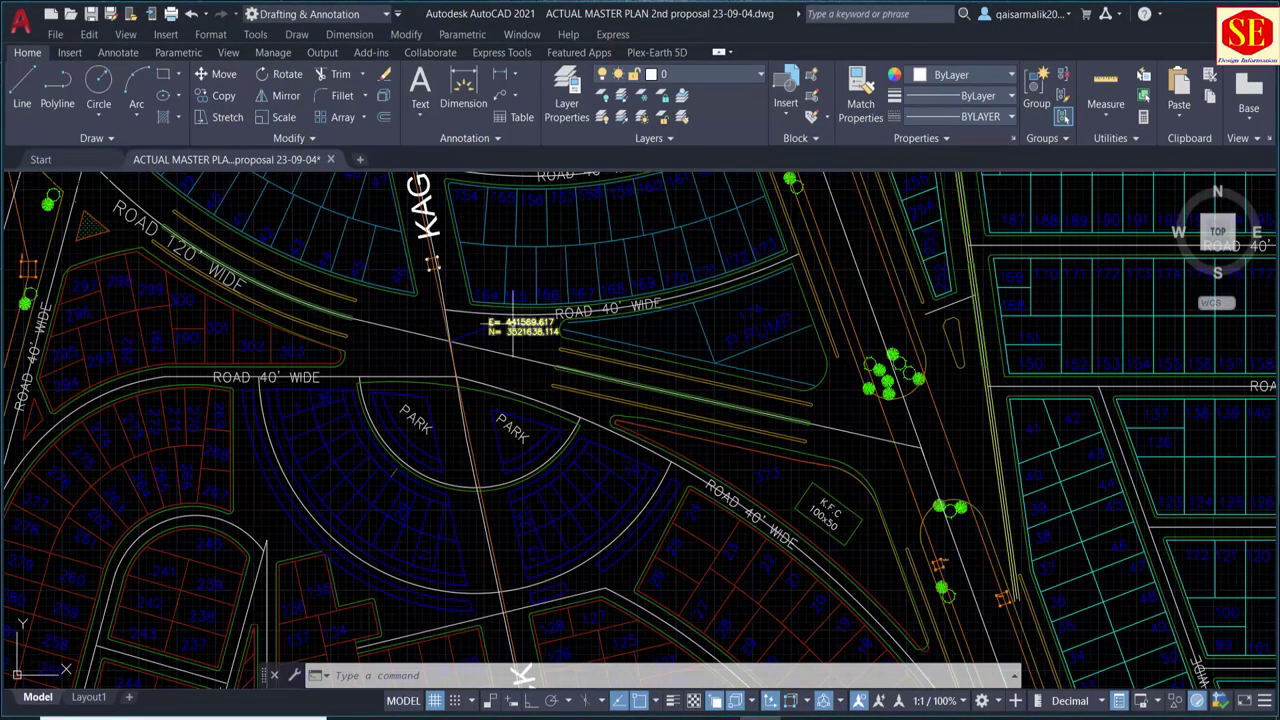
{"action": "scroll", "coordinate": [681, 328], "scroll_direction": "down", "scroll_amount": 5}
{"action": "scroll", "coordinate": [1013, 442], "scroll_direction": "up", "scroll_amount": 3}
{"action": "scroll", "coordinate": [1061, 386], "scroll_direction": "up", "scroll_amount": 2}
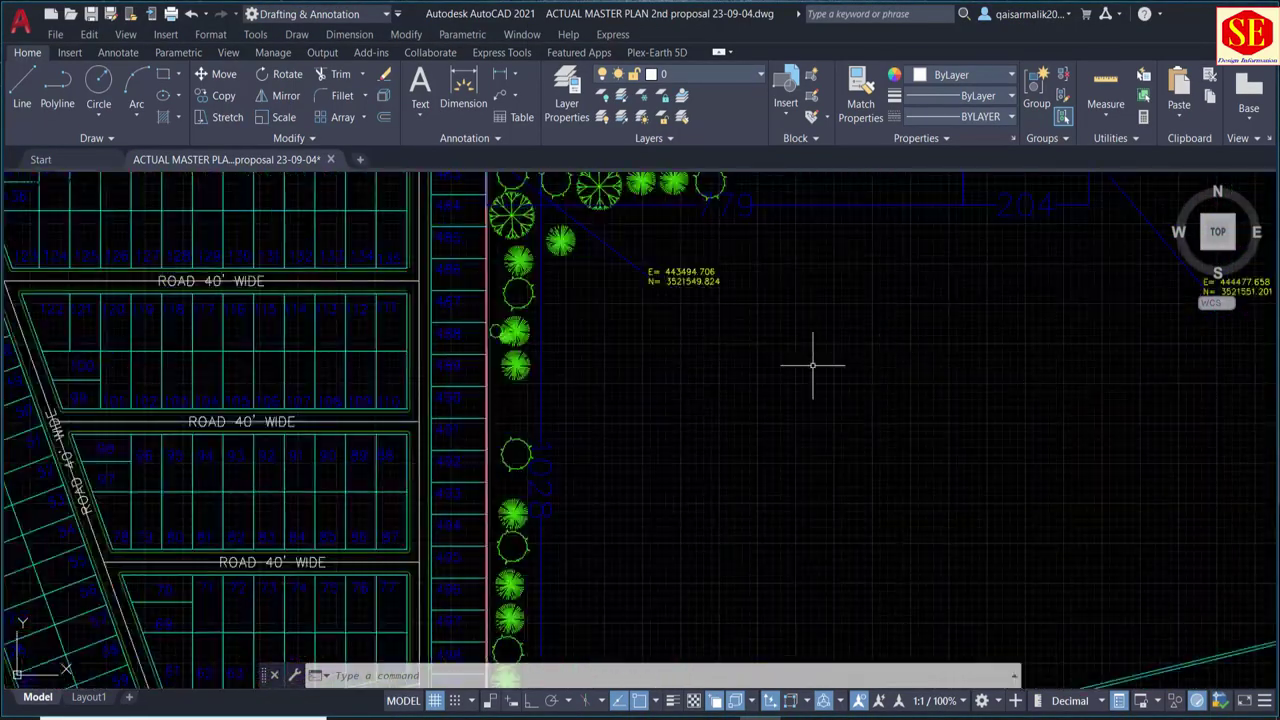
{"action": "scroll", "coordinate": [790, 355], "scroll_direction": "down", "scroll_amount": 2}
{"action": "scroll", "coordinate": [791, 356], "scroll_direction": "down", "scroll_amount": 1}
{"action": "middle_click_drag", "start_coordinate": [717, 443], "coordinate": [640, 690]}
{"action": "scroll", "coordinate": [771, 429], "scroll_direction": "up", "scroll_amount": 5}
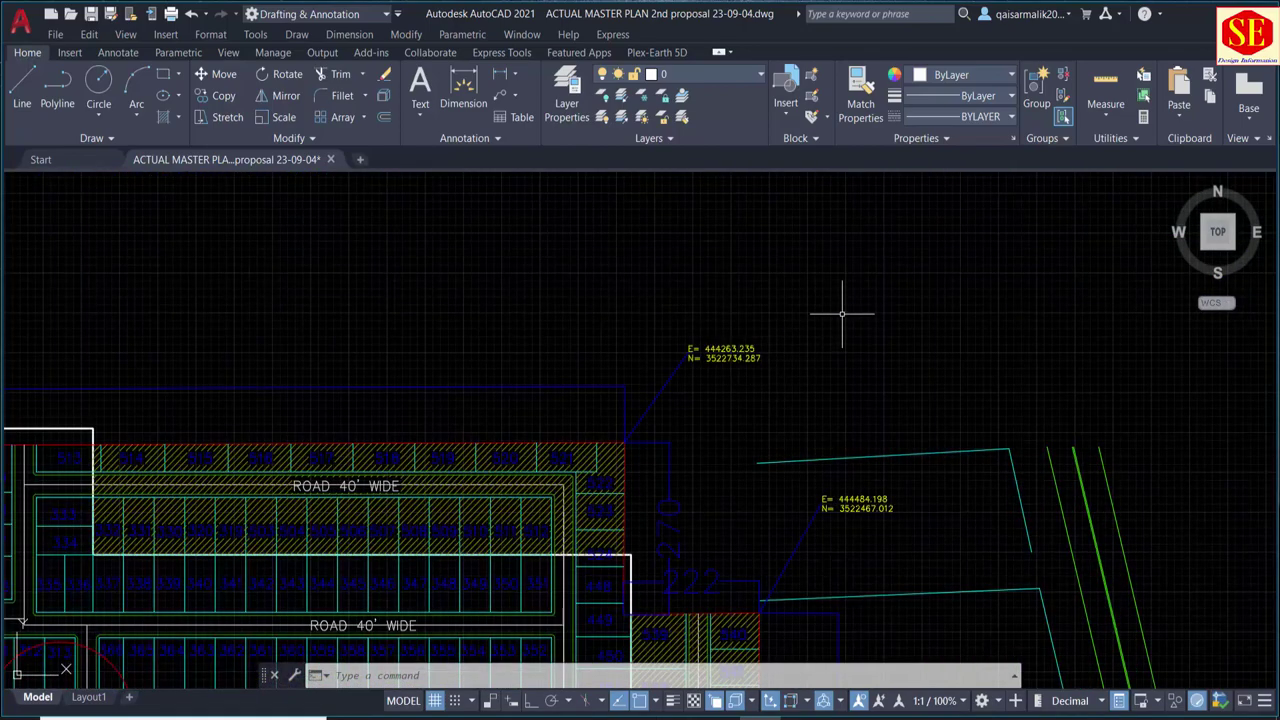
{"action": "scroll", "coordinate": [842, 313], "scroll_direction": "down", "scroll_amount": 5}
{"action": "scroll", "coordinate": [700, 250], "scroll_direction": "up", "scroll_amount": 1}
{"action": "scroll", "coordinate": [663, 224], "scroll_direction": "up", "scroll_amount": 2}
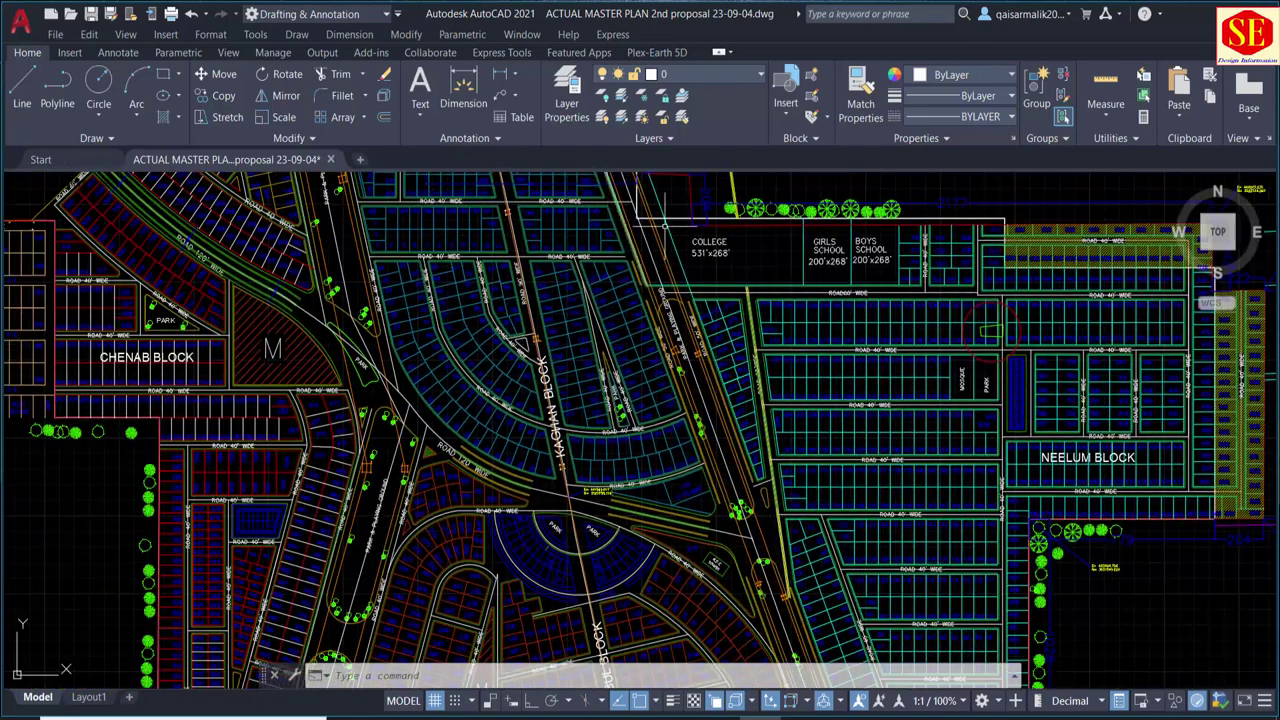
{"action": "scroll", "coordinate": [600, 420], "scroll_direction": "up", "scroll_amount": 2}
{"action": "scroll", "coordinate": [618, 370], "scroll_direction": "up", "scroll_amount": 4}
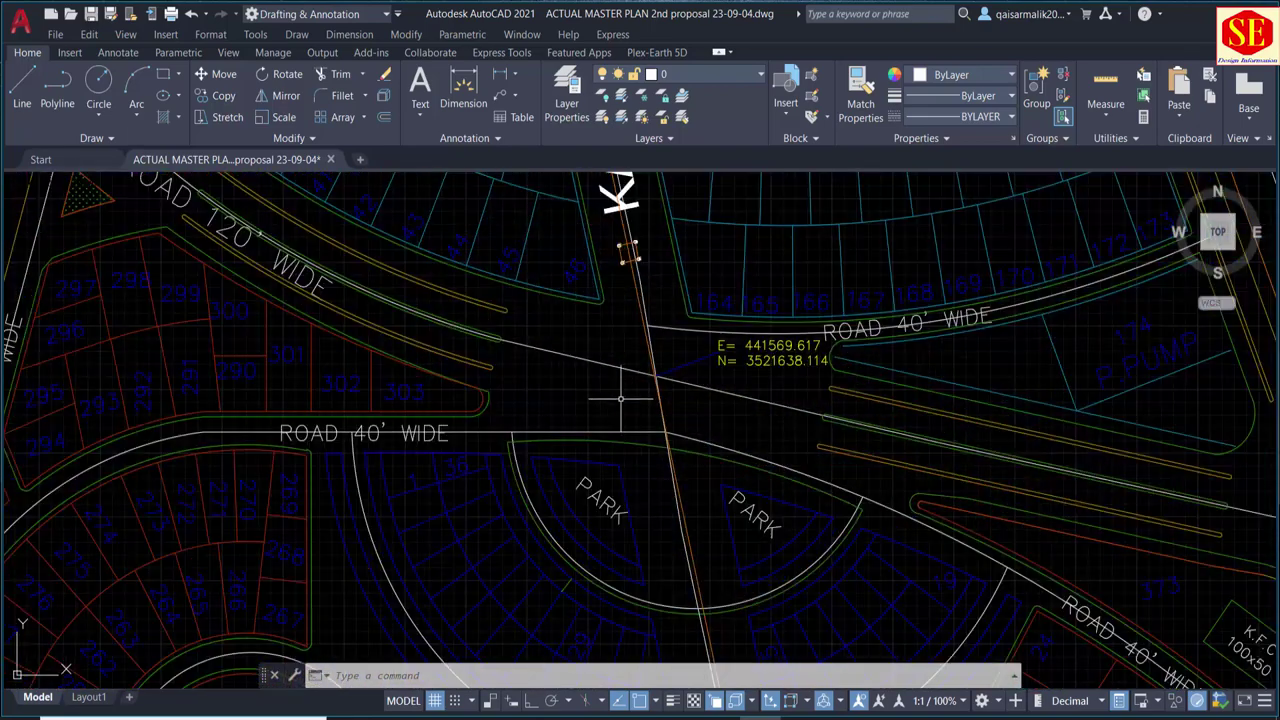
{"action": "scroll", "coordinate": [719, 388], "scroll_direction": "up", "scroll_amount": 2}
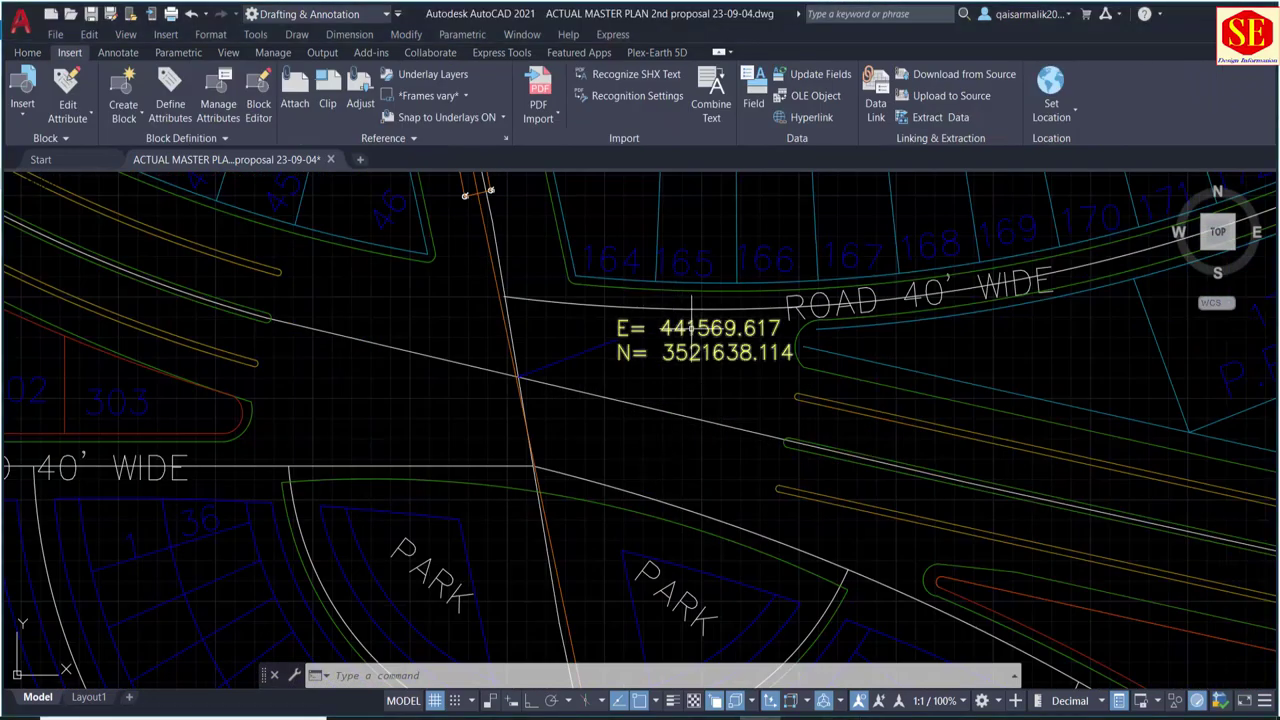
{"action": "scroll", "coordinate": [690, 328], "scroll_direction": "up", "scroll_amount": 2}
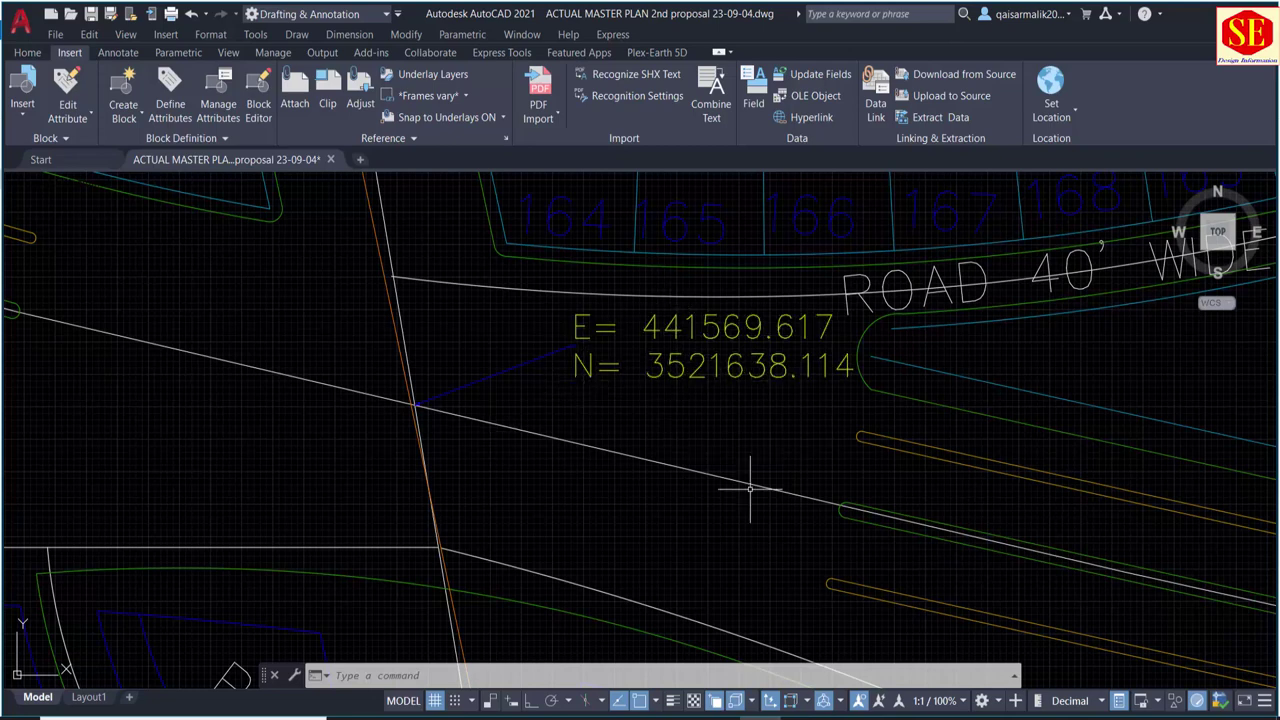
Step: Copy the full coordinate label text from the MText editor and launch Google Earth Pro from its shortcut
{"action": "double_click", "coordinate": [750, 370]}
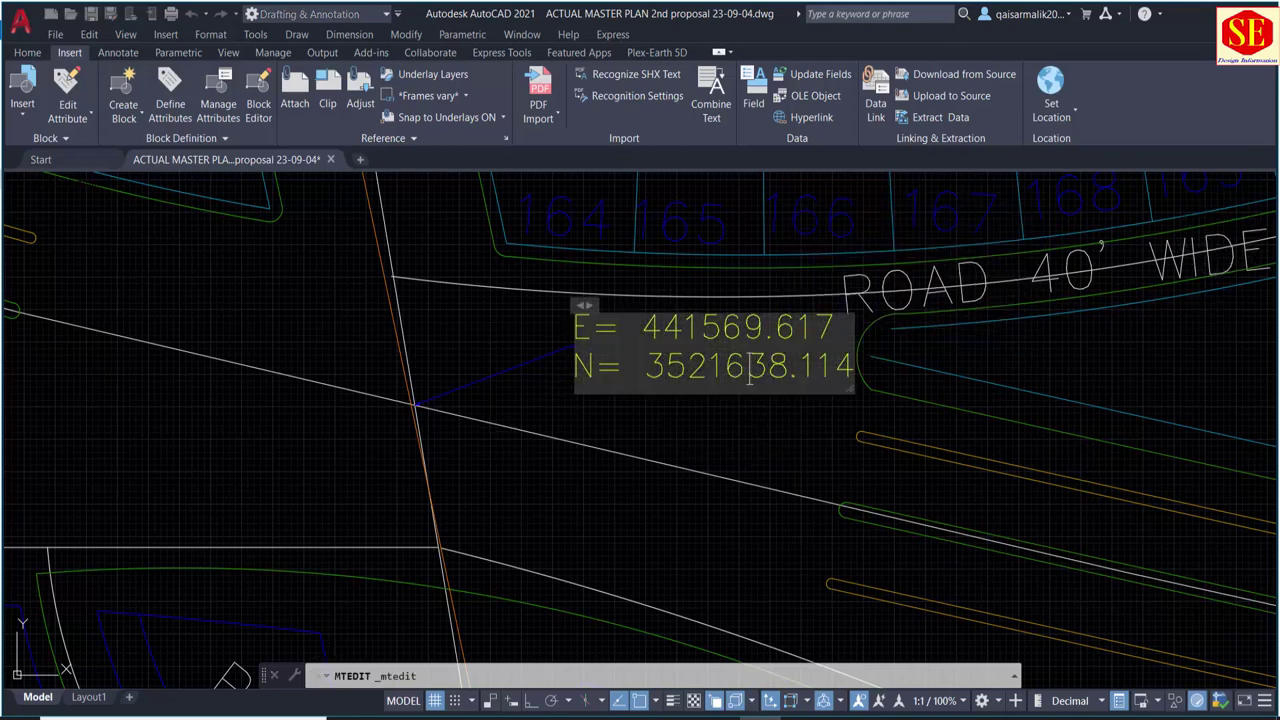
{"action": "key", "text": "ctrl+a"}
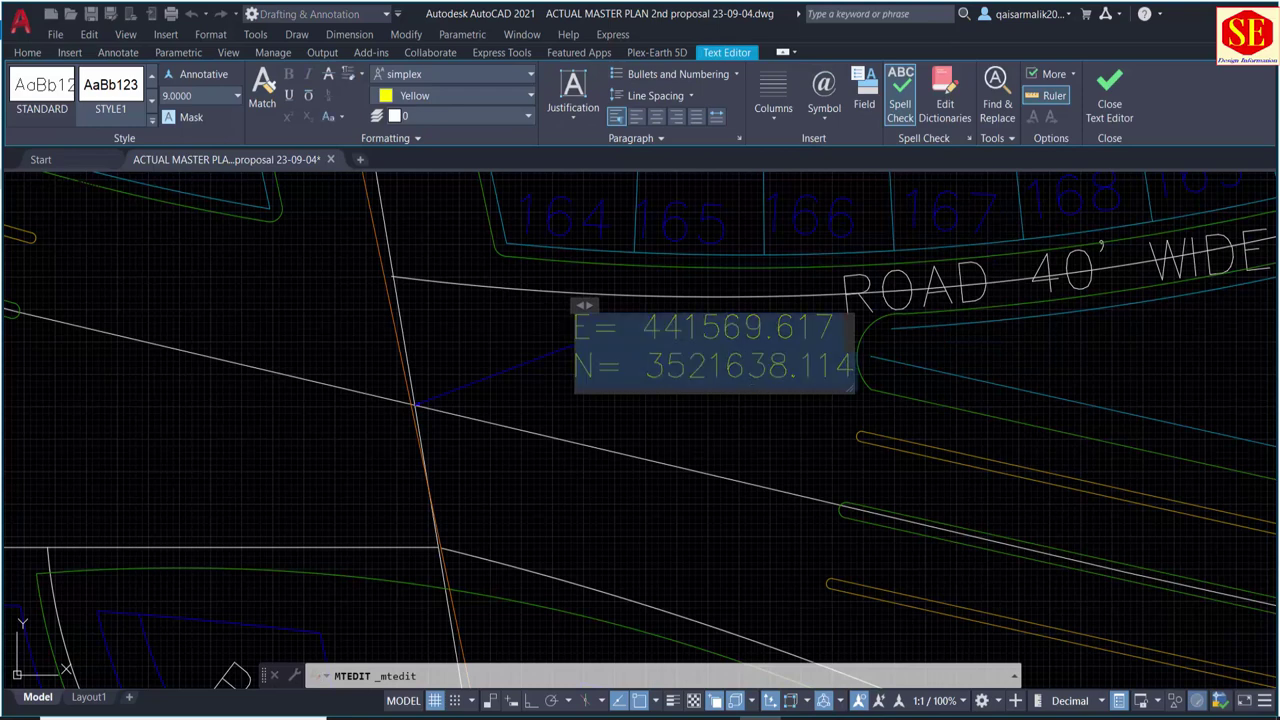
{"action": "right_click", "coordinate": [730, 365]}
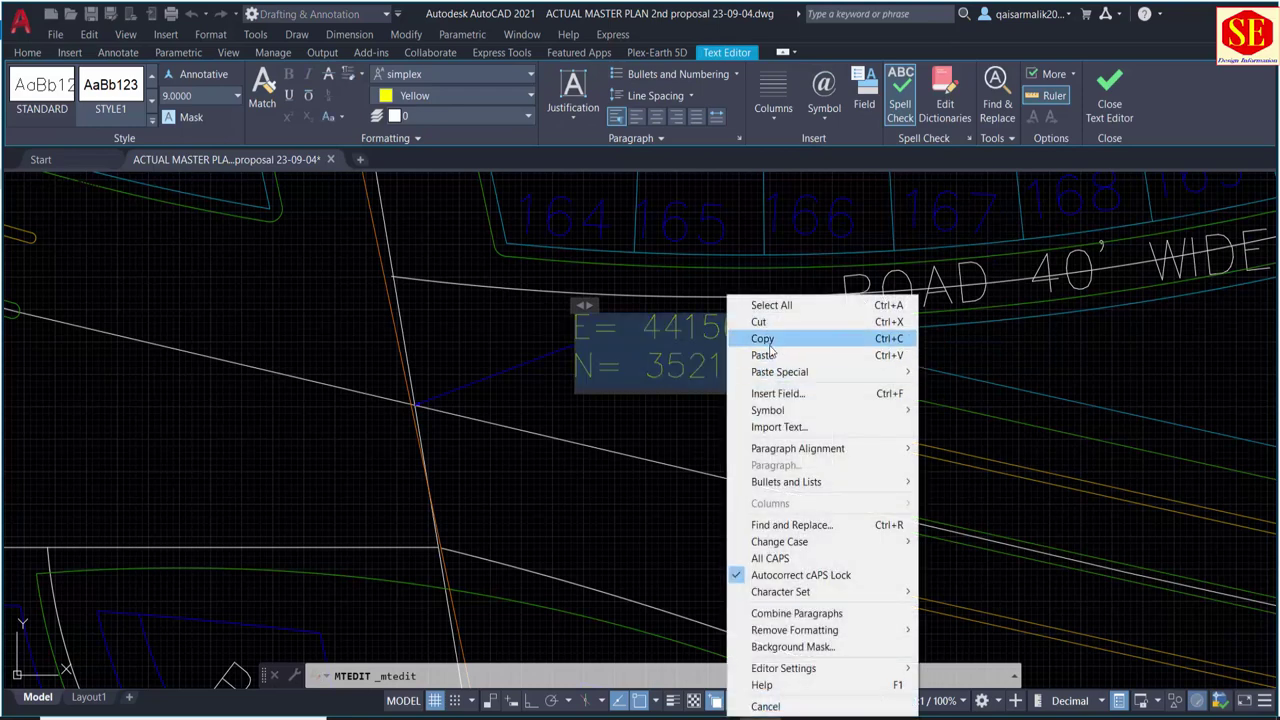
{"action": "left_click", "coordinate": [762, 336]}
{"action": "left_click", "coordinate": [647, 372]}
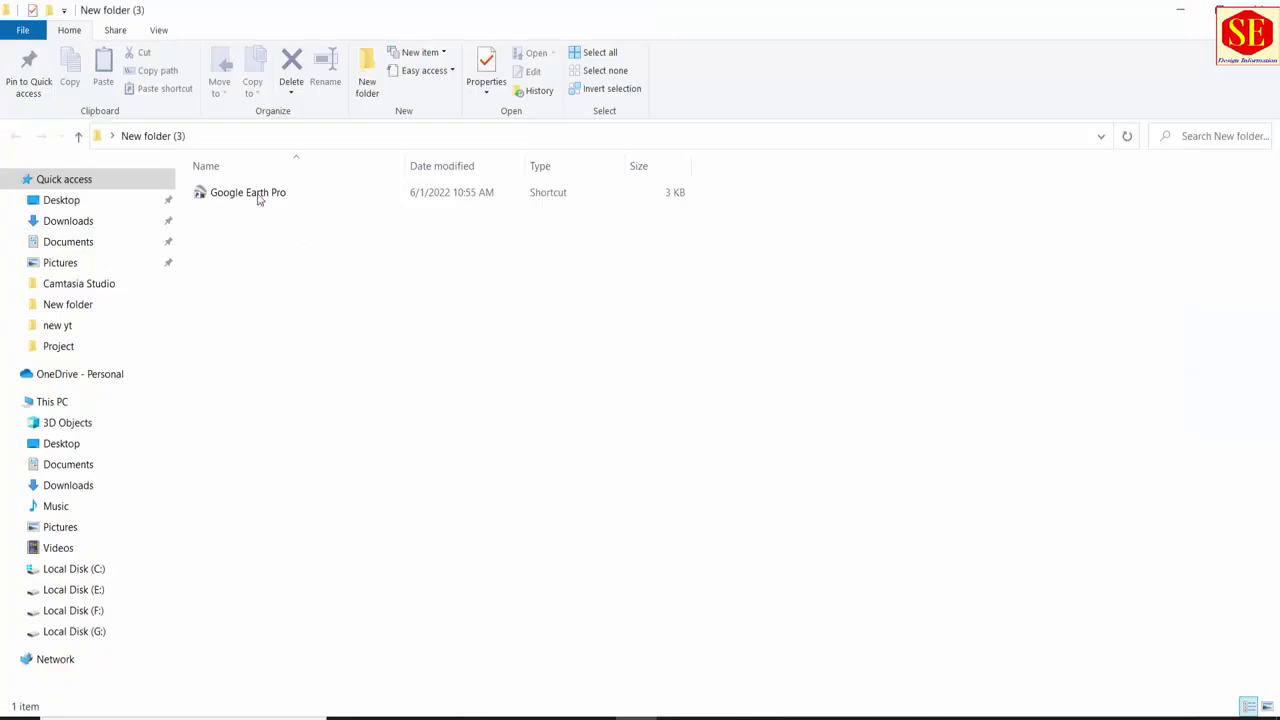
{"action": "left_click", "coordinate": [259, 199]}
{"action": "double_click", "coordinate": [259, 197]}
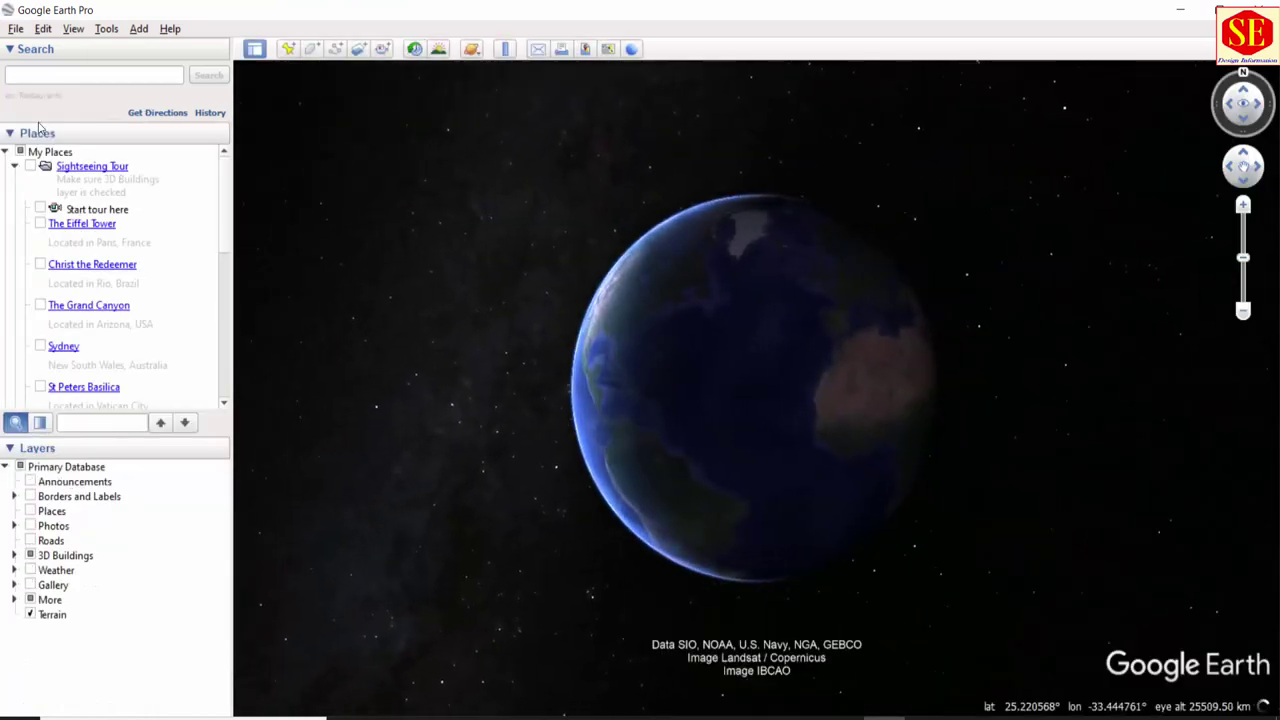
Step: Search Google Earth Pro for 'Lahore, Pakistan' and fly to the city
{"action": "left_click", "coordinate": [73, 76]}
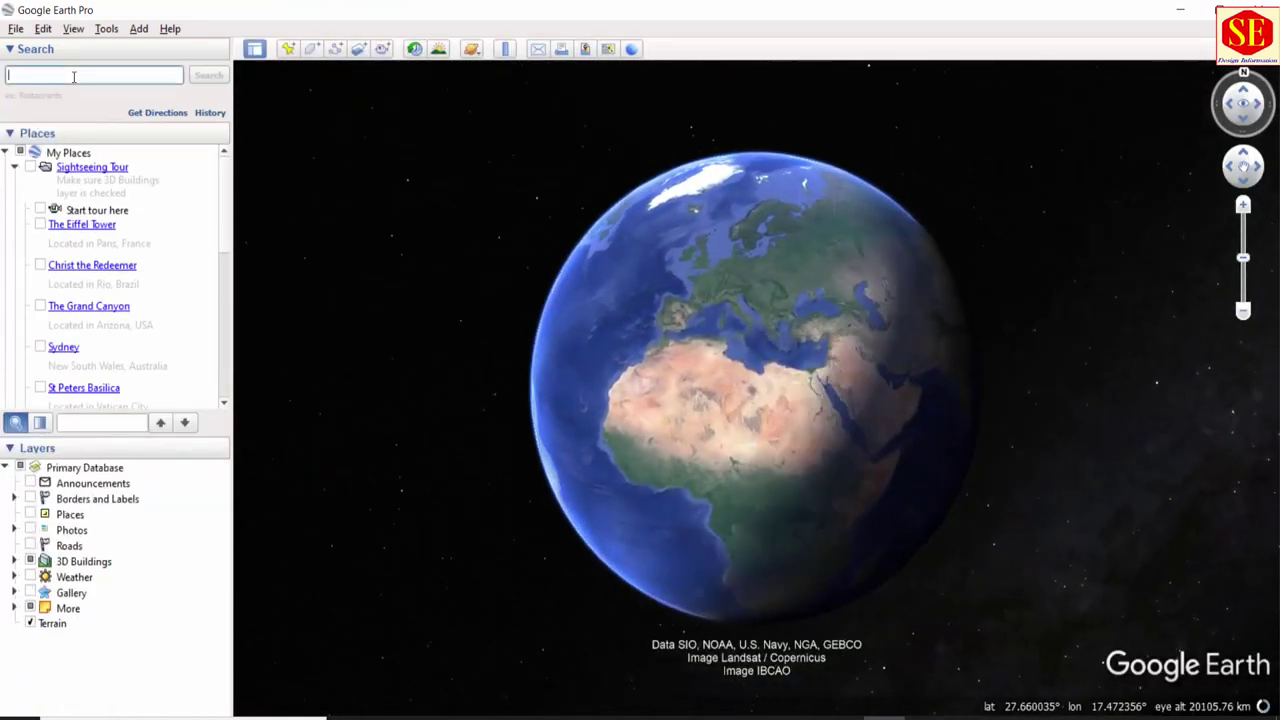
{"action": "type", "text": "k"}
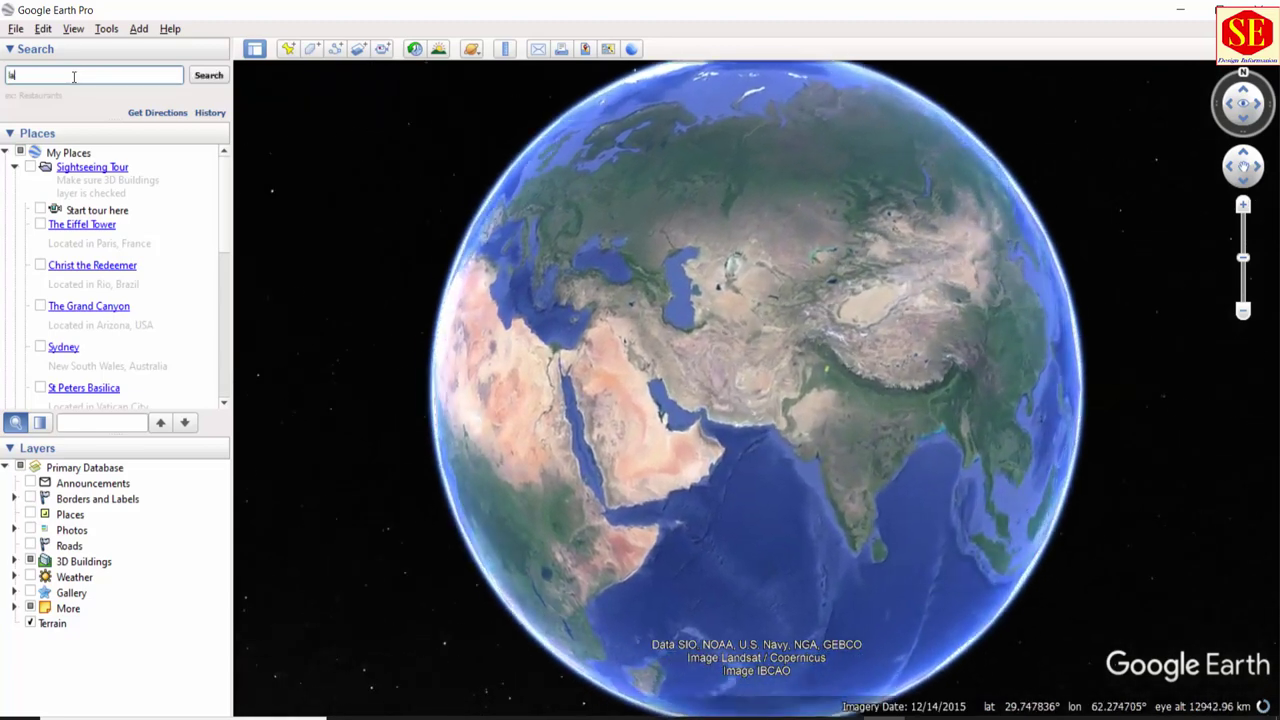
{"action": "type", "text": "ahore"}
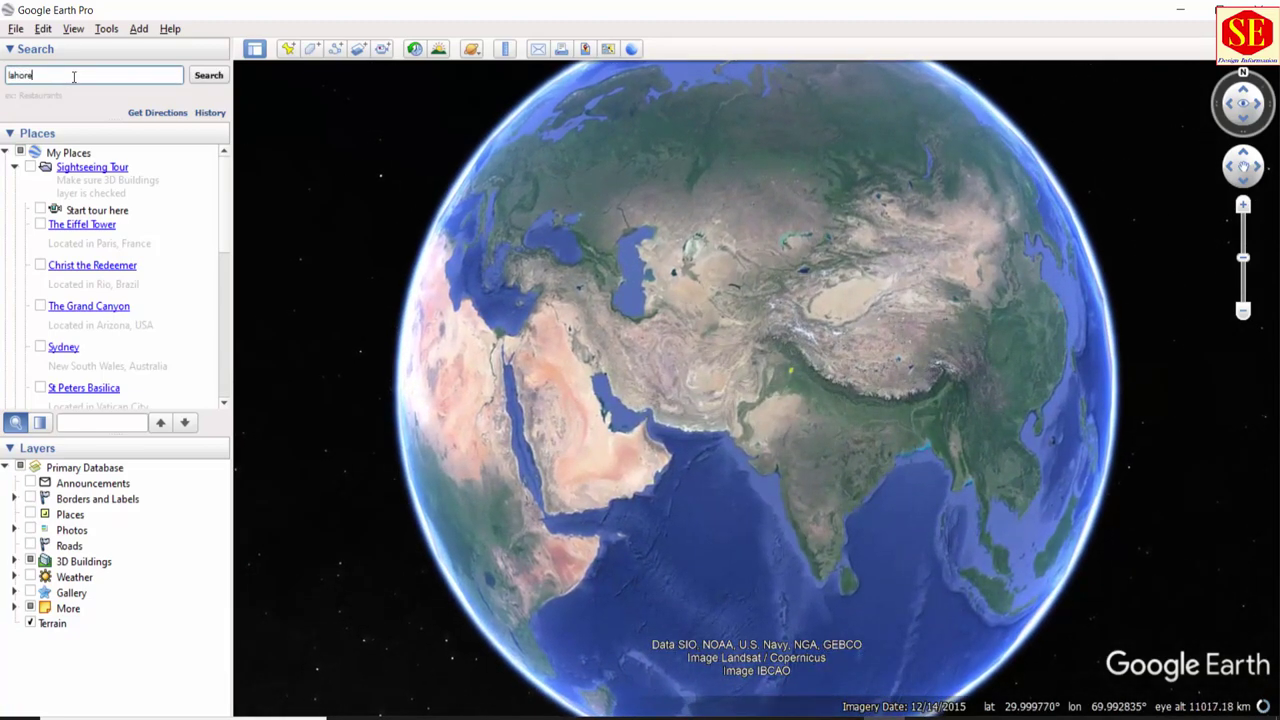
{"action": "type", "text": ",pakis"}
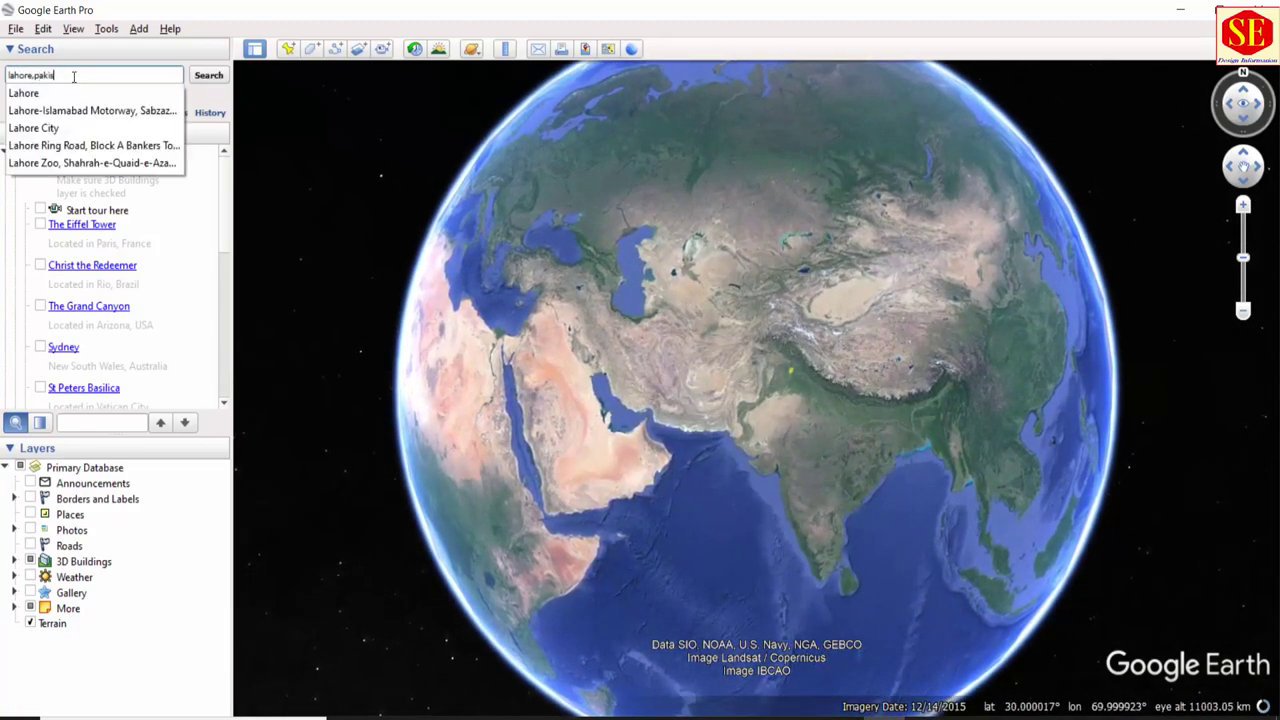
{"action": "left_click", "coordinate": [57, 94]}
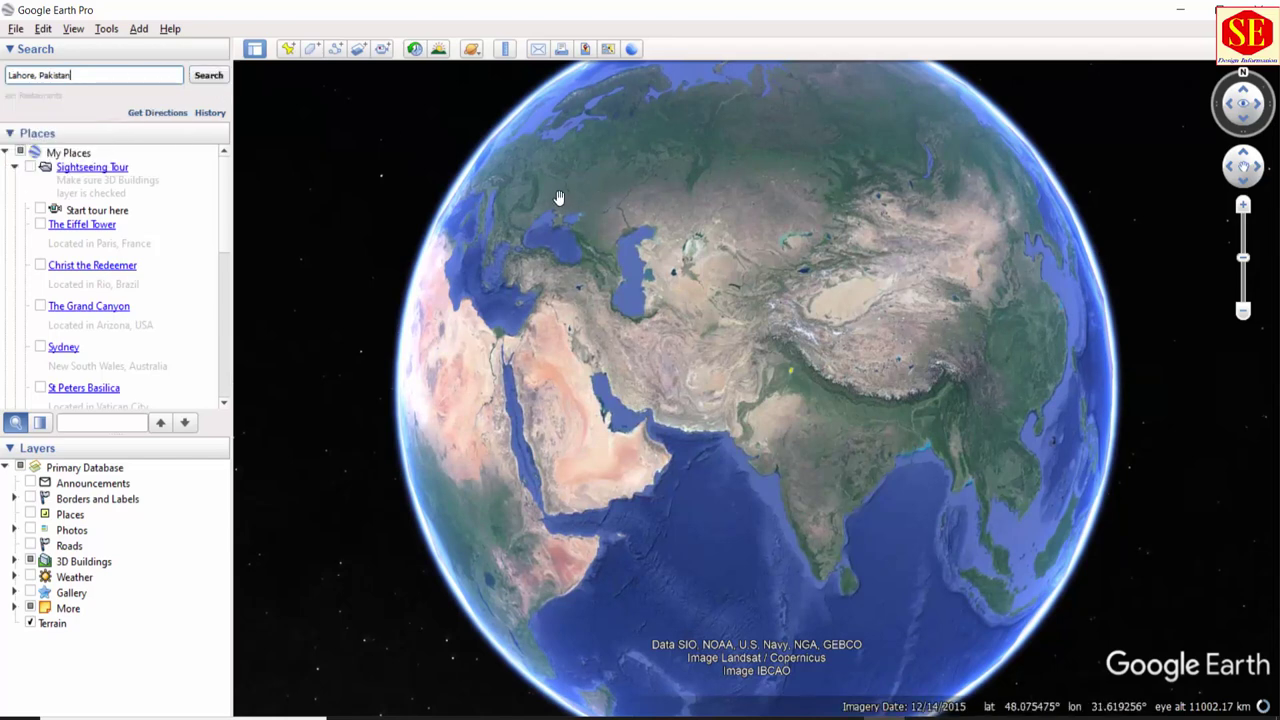
{"action": "key", "text": "Return"}
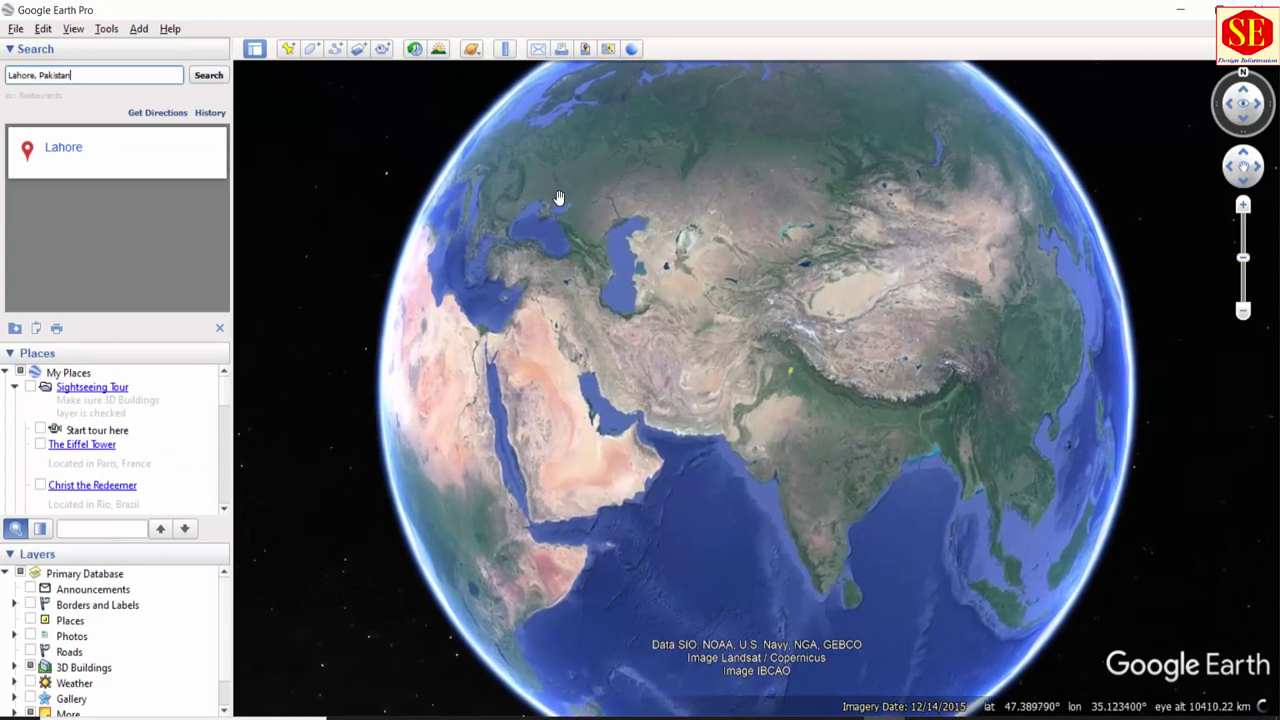
{"action": "left_click", "coordinate": [200, 78]}
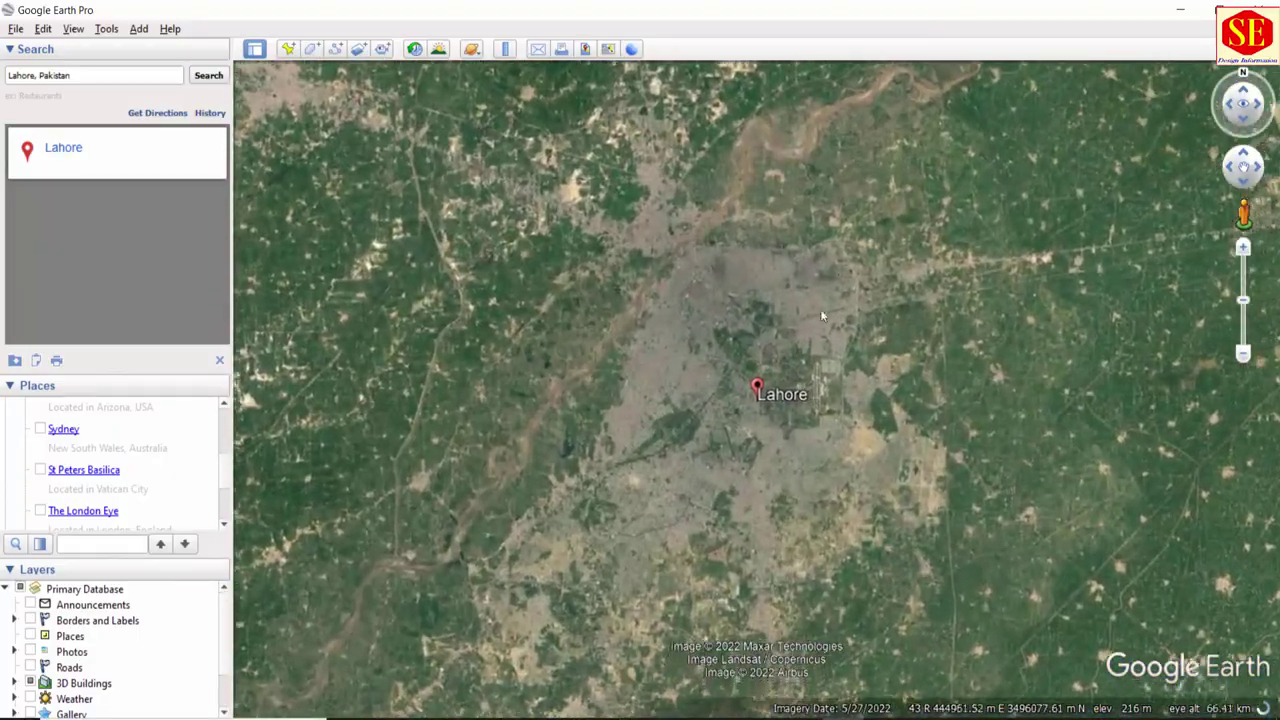
{"action": "left_click", "coordinate": [116, 30]}
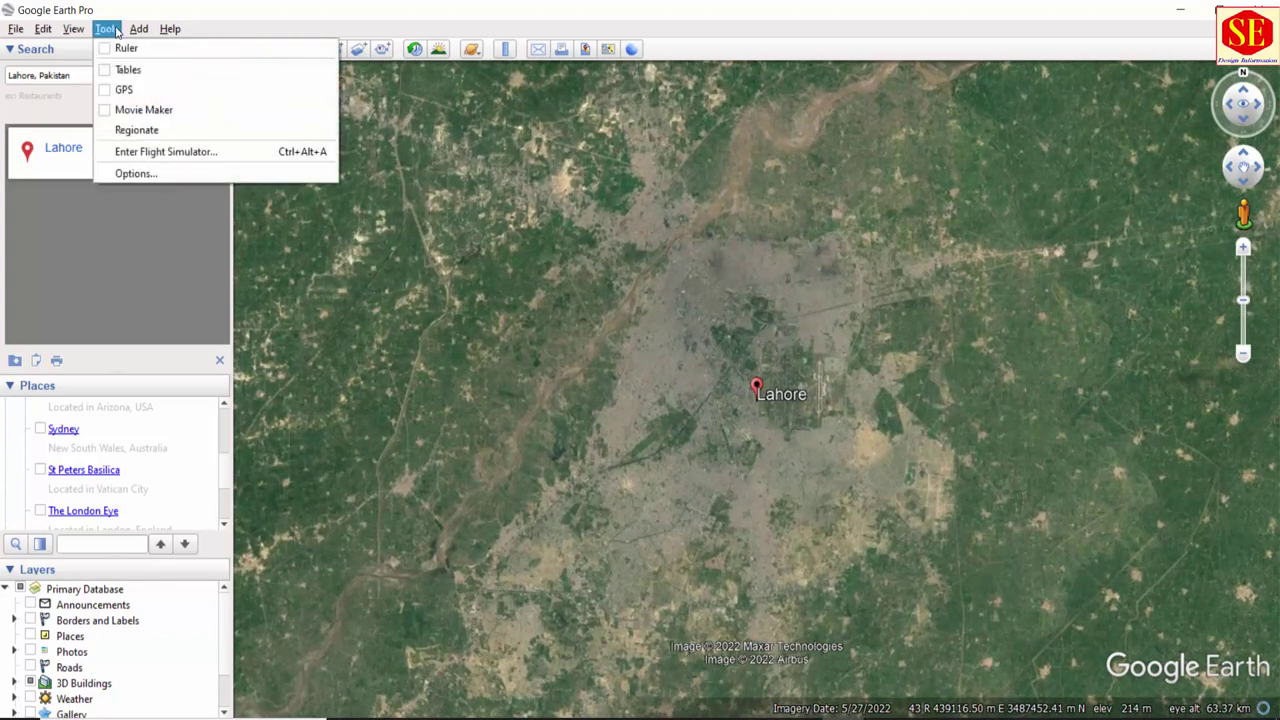
{"action": "left_click", "coordinate": [156, 174]}
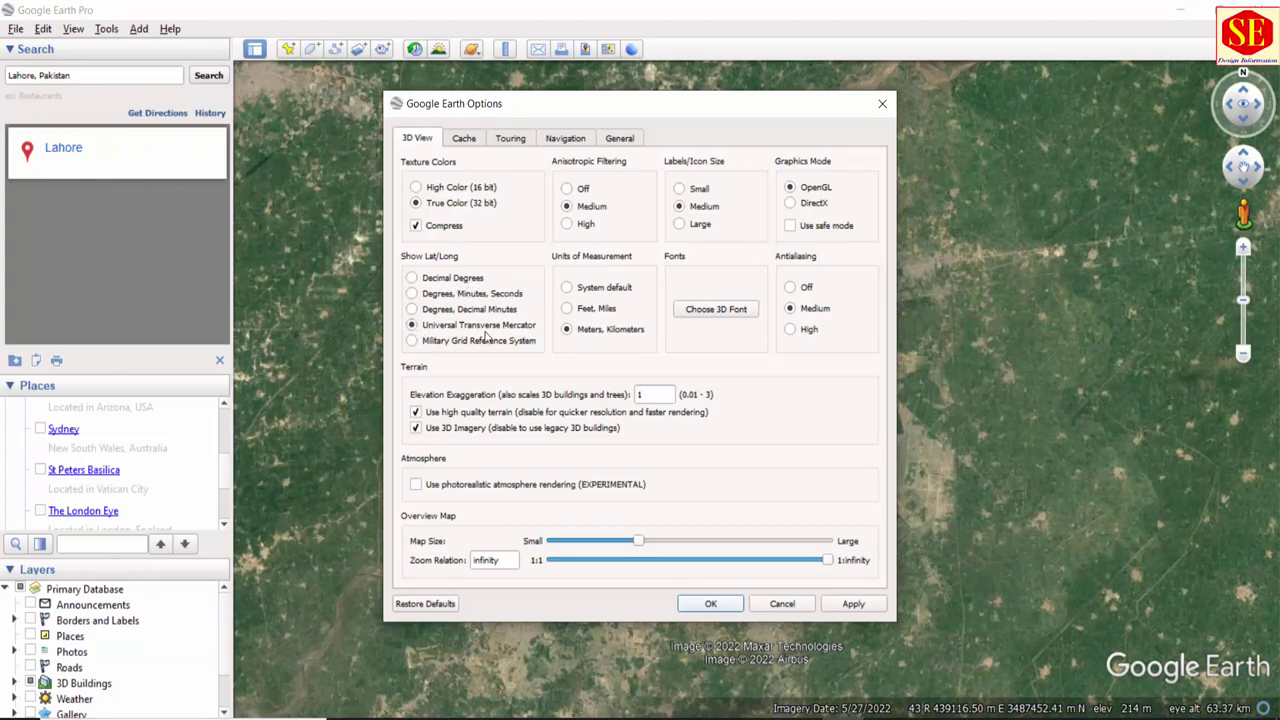
{"action": "left_click", "coordinate": [853, 609]}
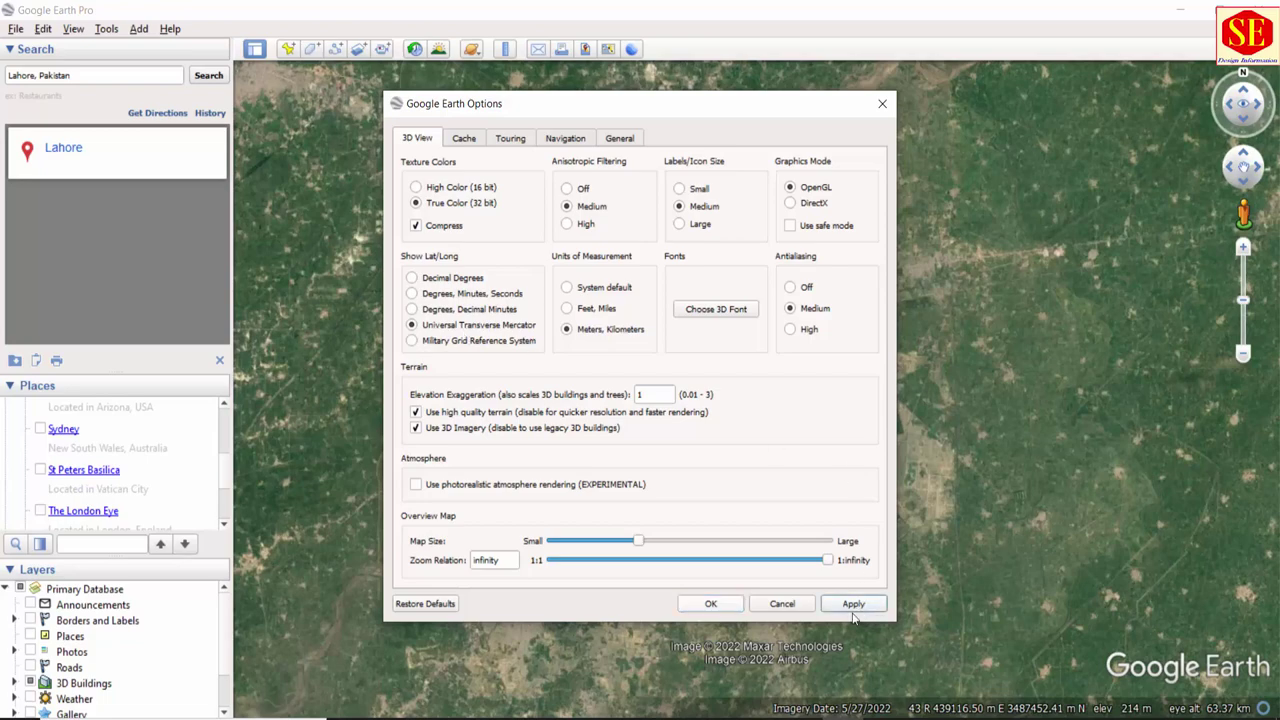
{"action": "left_click", "coordinate": [702, 607]}
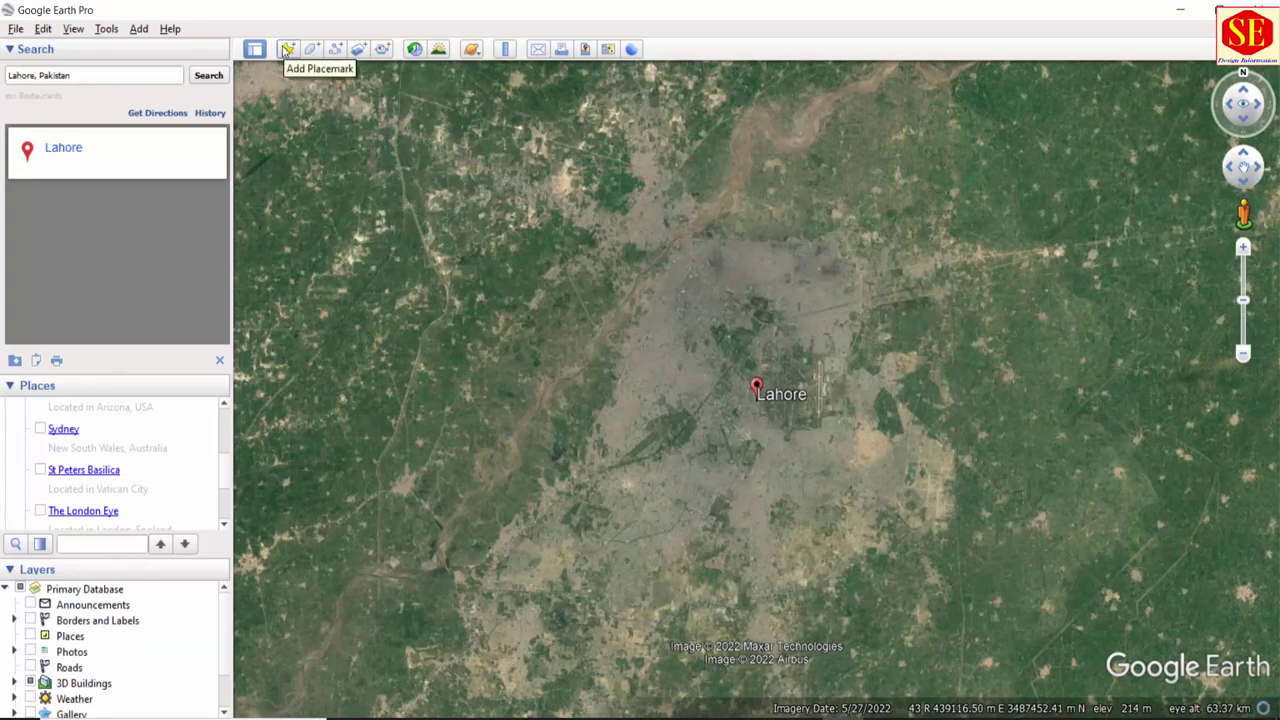
Step: Add a placemark northeast of Lahore and paste the copied E/N coordinates into its description
{"action": "left_click", "coordinate": [287, 49]}
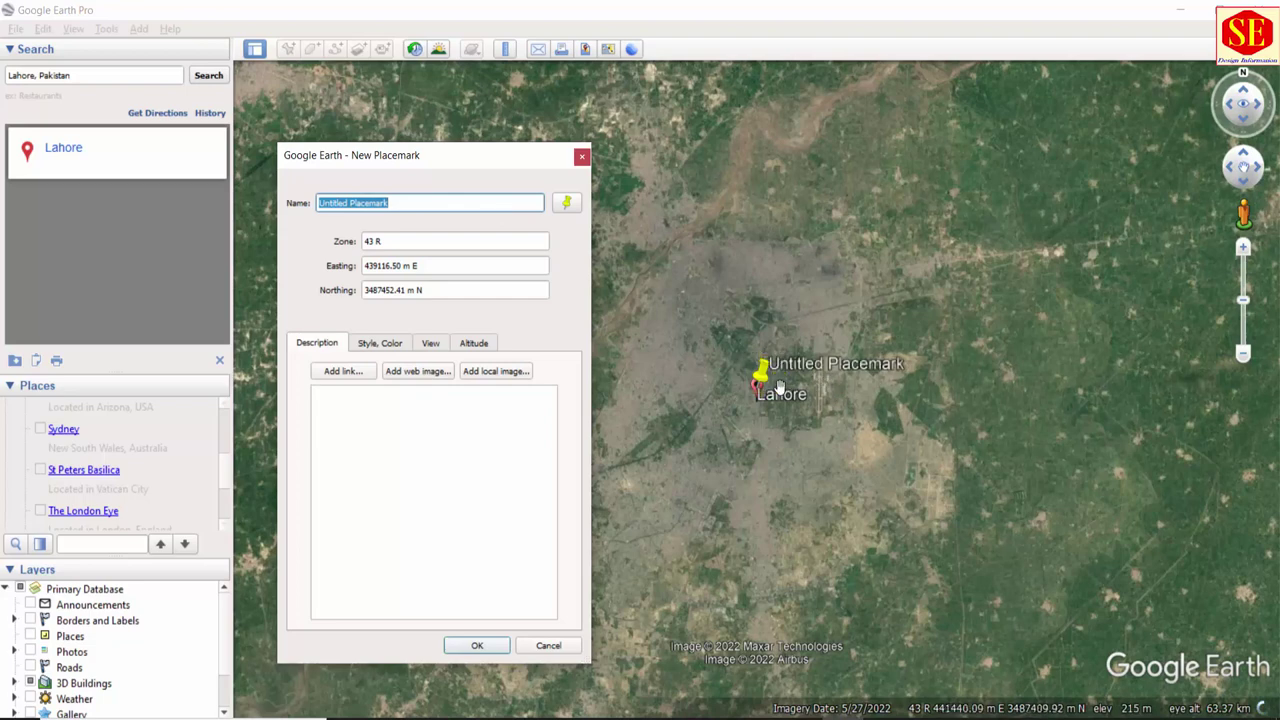
{"action": "left_click_drag", "start_coordinate": [760, 378], "coordinate": [838, 245]}
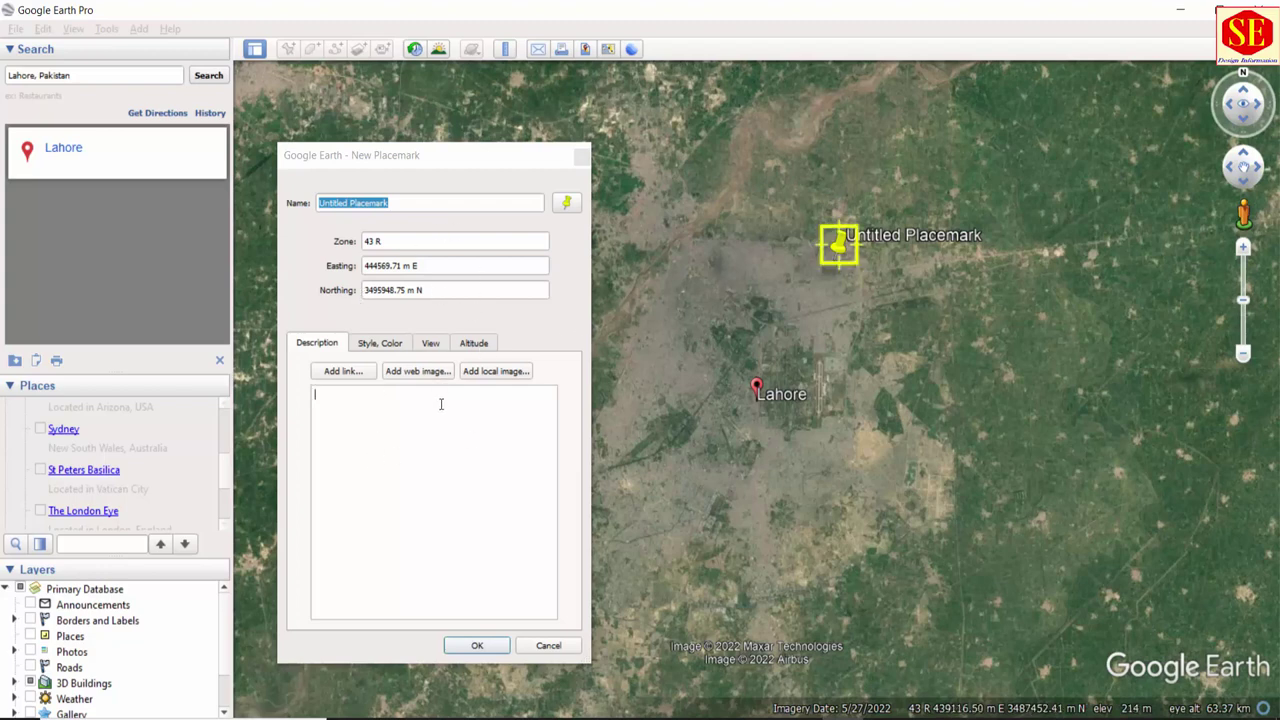
{"action": "right_click", "coordinate": [337, 409]}
{"action": "left_click", "coordinate": [370, 498]}
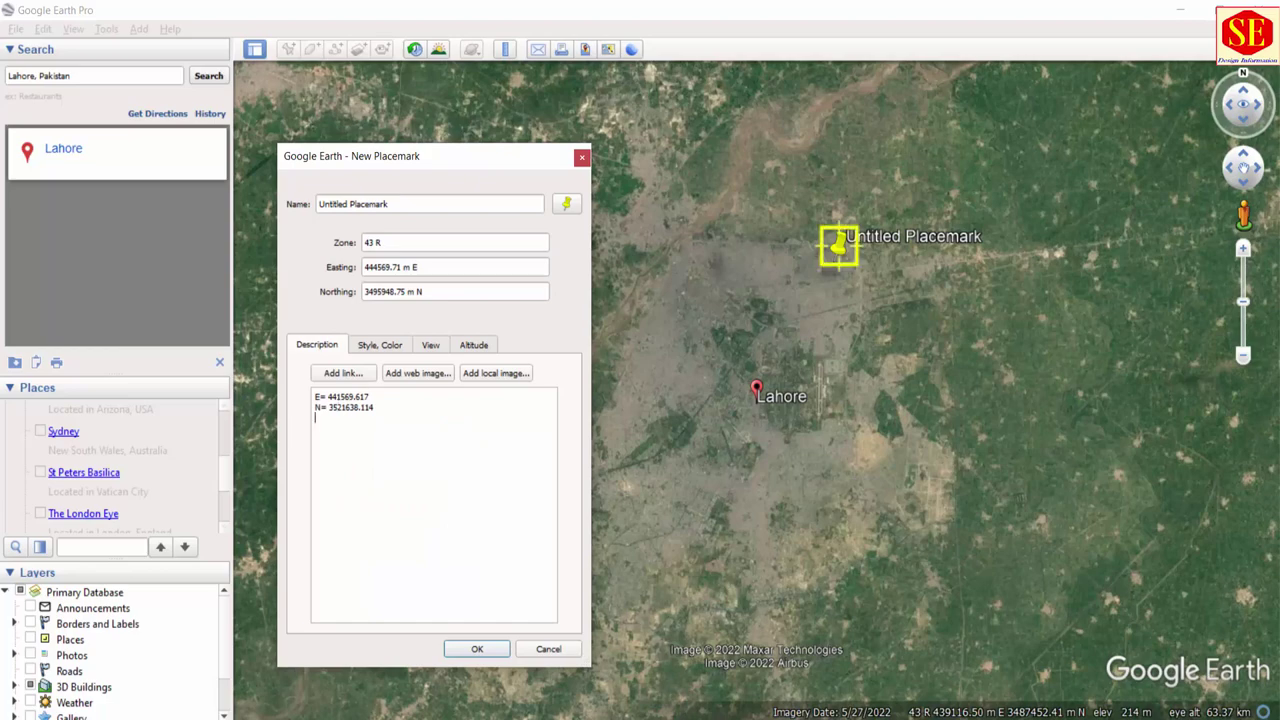
{"action": "key", "text": "alt+Tab"}
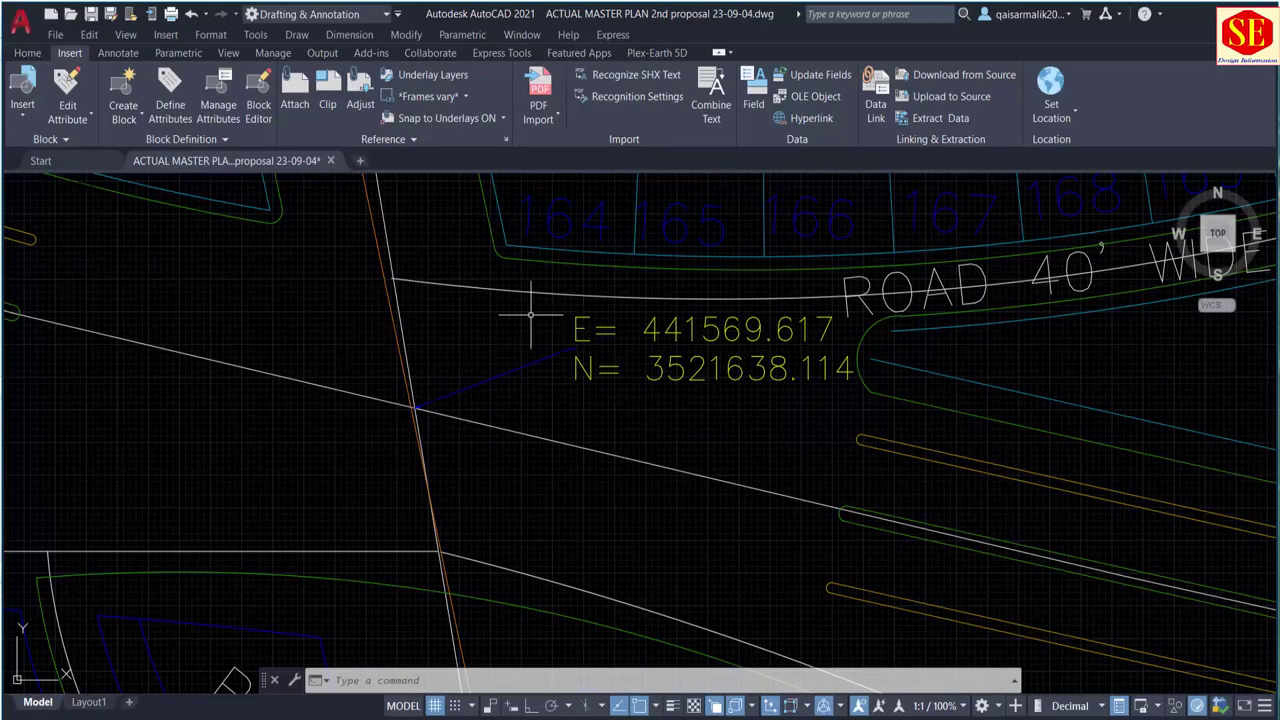
Step: Zoom the AutoCAD drawing in and out around the Kaghan road junction
{"action": "scroll", "coordinate": [707, 355], "scroll_direction": "down", "scroll_amount": 5}
{"action": "scroll", "coordinate": [526, 443], "scroll_direction": "down", "scroll_amount": 3}
{"action": "scroll", "coordinate": [745, 386], "scroll_direction": "down", "scroll_amount": 5}
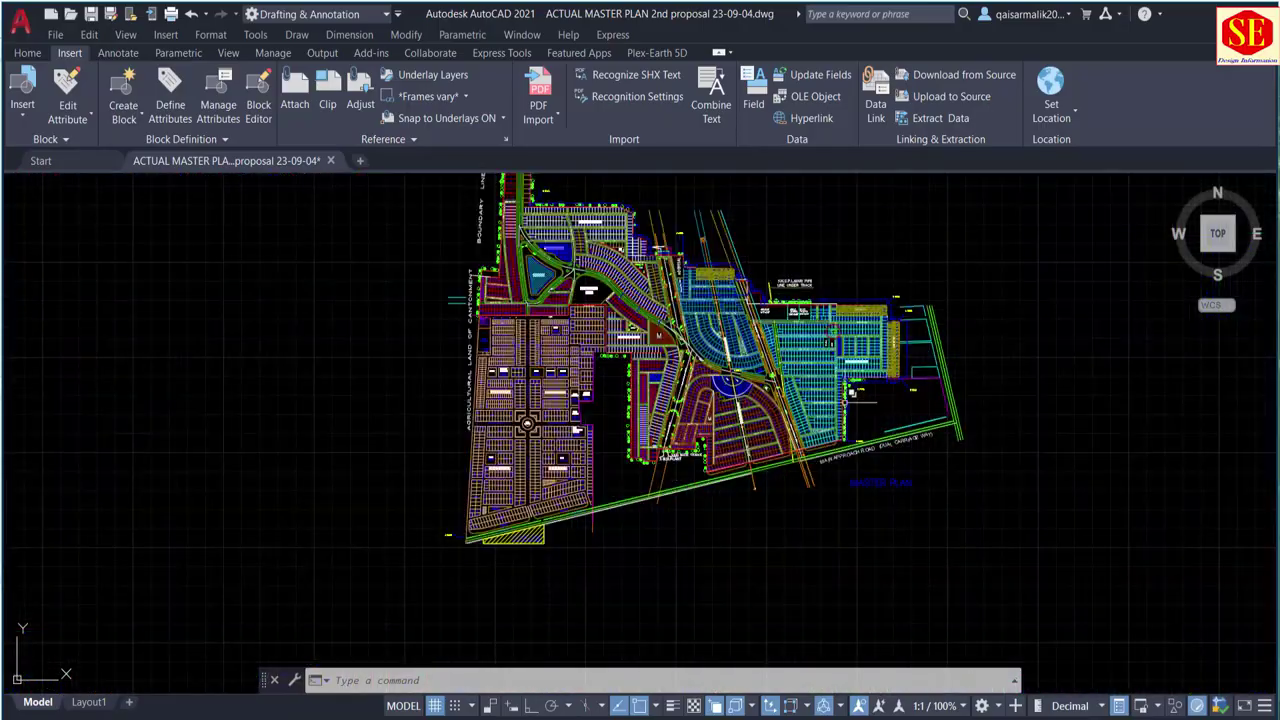
{"action": "scroll", "coordinate": [921, 293], "scroll_direction": "up", "scroll_amount": 3}
{"action": "scroll", "coordinate": [930, 377], "scroll_direction": "down", "scroll_amount": 5}
{"action": "scroll", "coordinate": [846, 392], "scroll_direction": "up", "scroll_amount": 3}
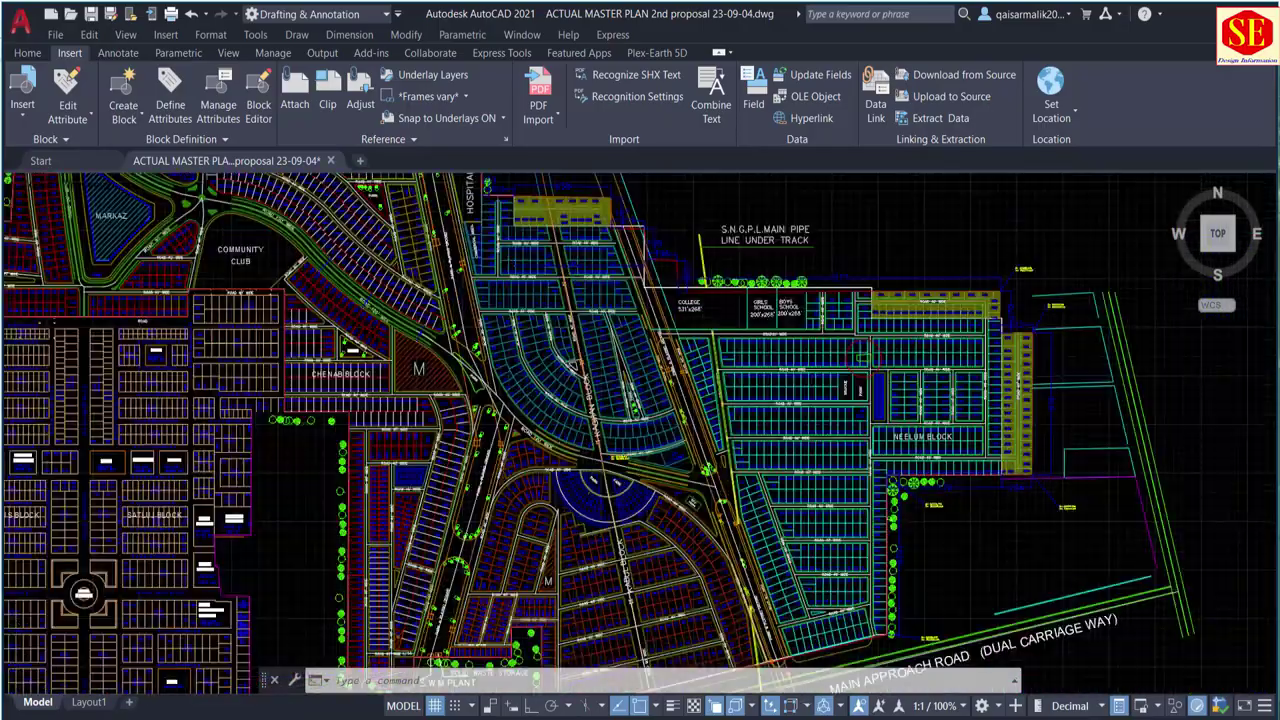
{"action": "scroll", "coordinate": [599, 455], "scroll_direction": "up", "scroll_amount": 4}
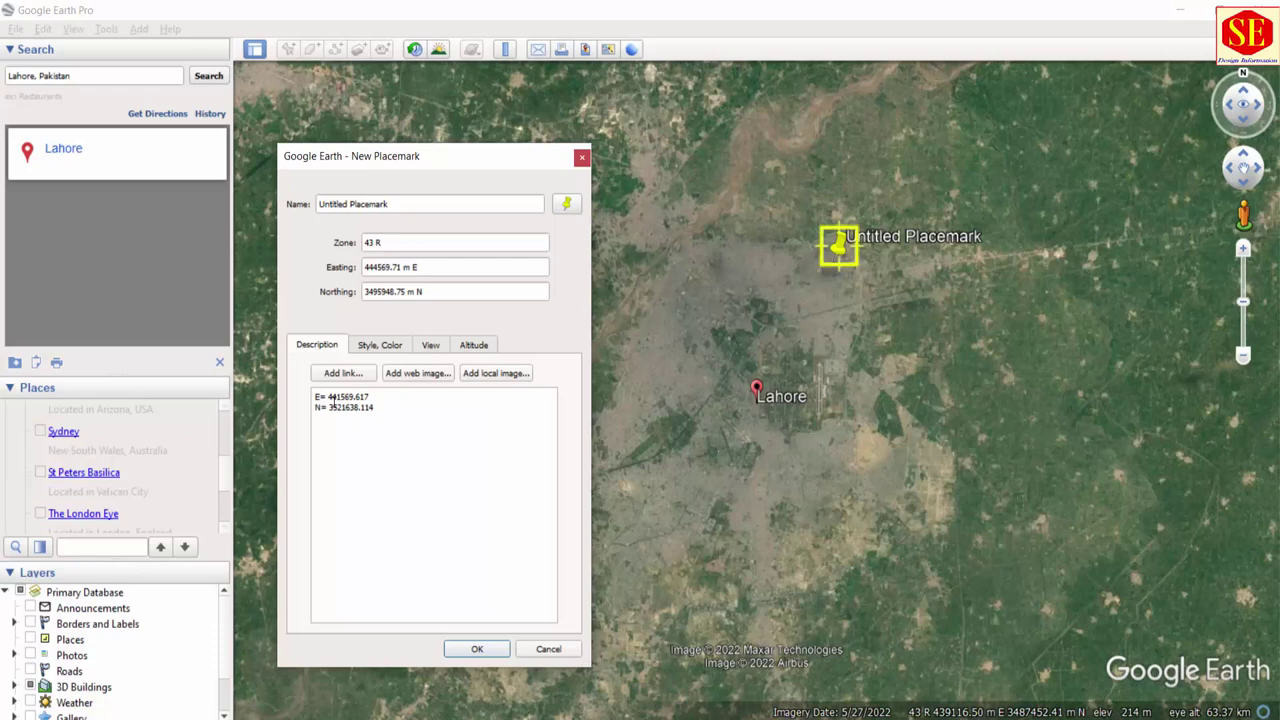
Step: Copy 441569.617 from the description into the placemark's Easting field
{"action": "left_click_drag", "start_coordinate": [328, 397], "coordinate": [370, 397]}
{"action": "key", "text": "ctrl+c"}
{"action": "right_click", "coordinate": [358, 397]}
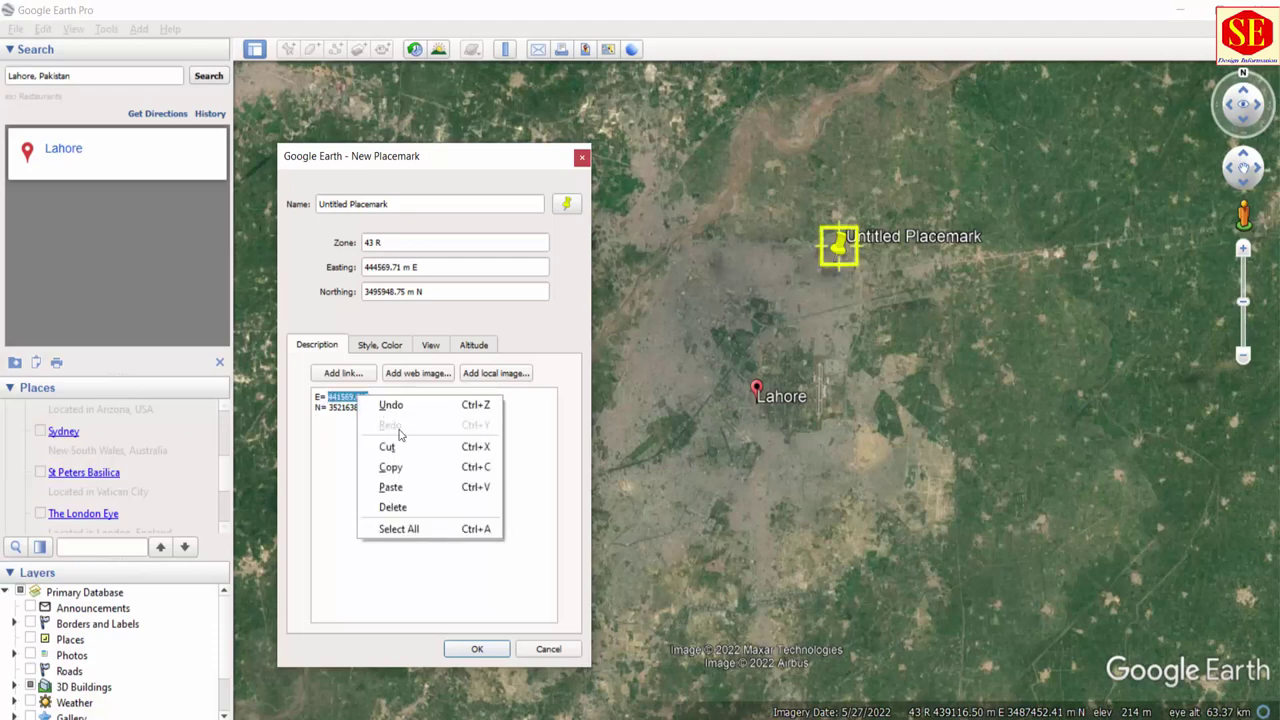
{"action": "left_click", "coordinate": [400, 467]}
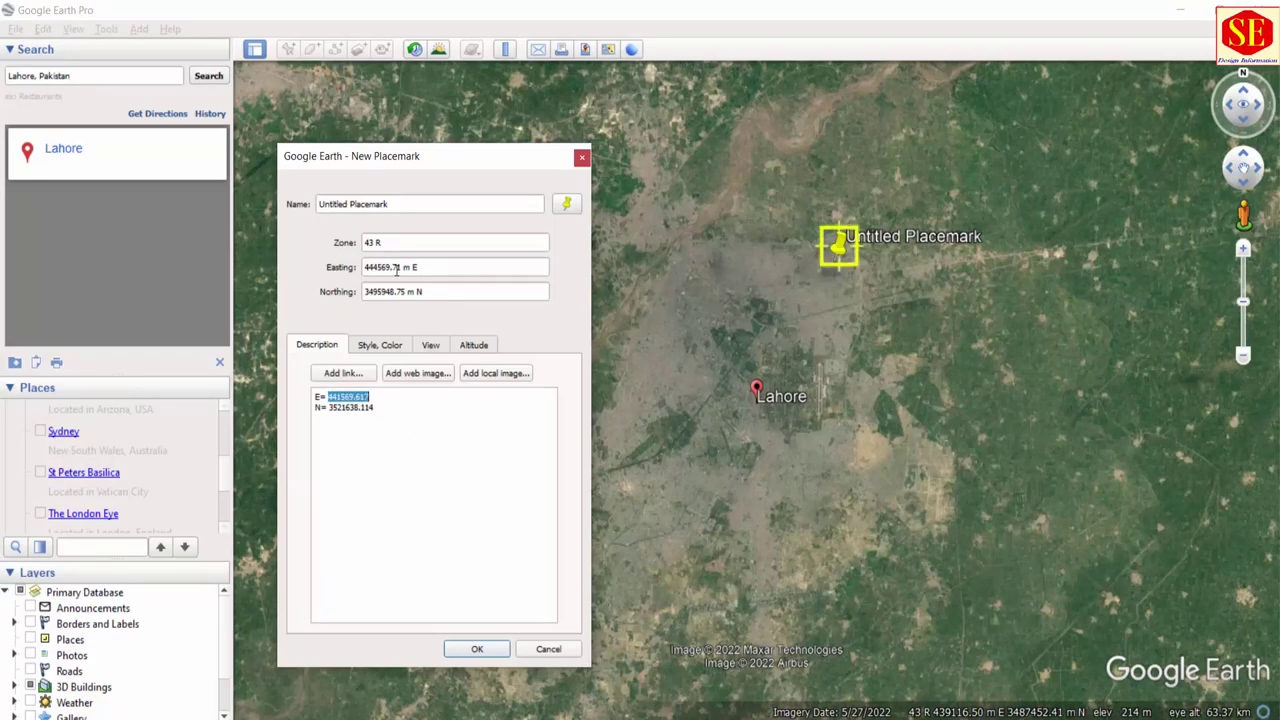
{"action": "left_click_drag", "start_coordinate": [401, 267], "coordinate": [364, 268]}
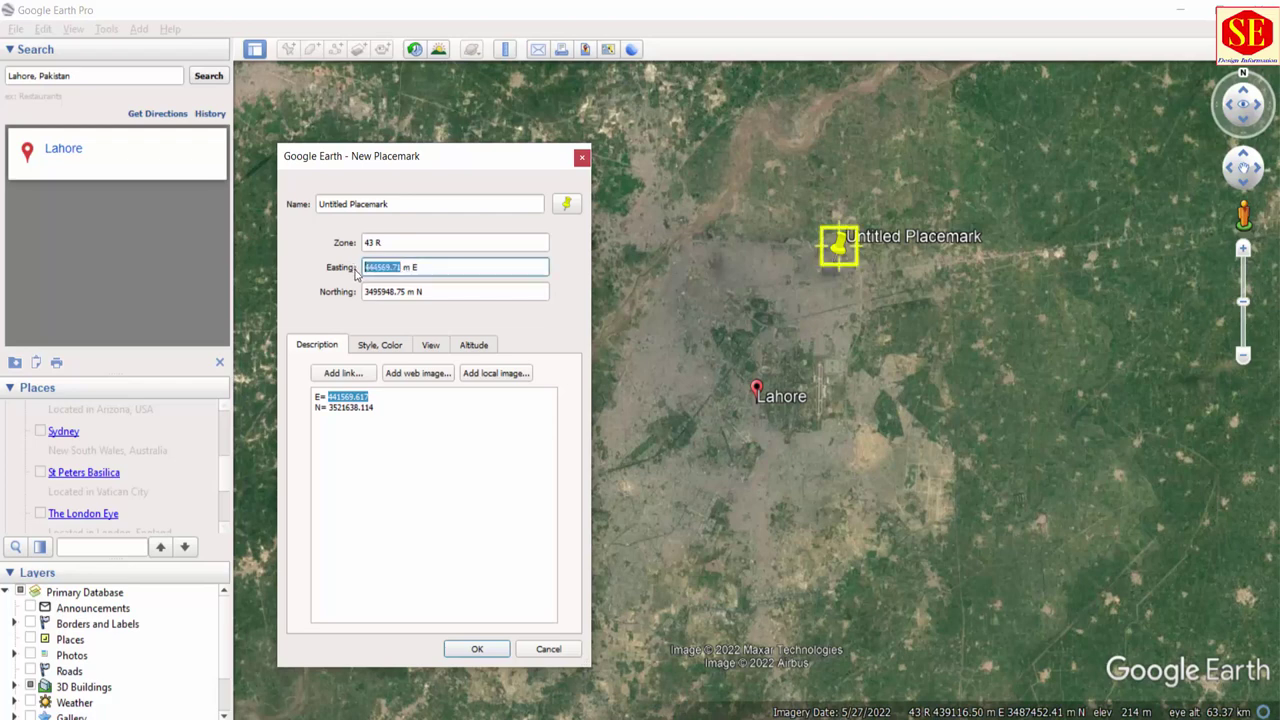
{"action": "key", "text": "ctrl+v"}
{"action": "left_click", "coordinate": [328, 414]}
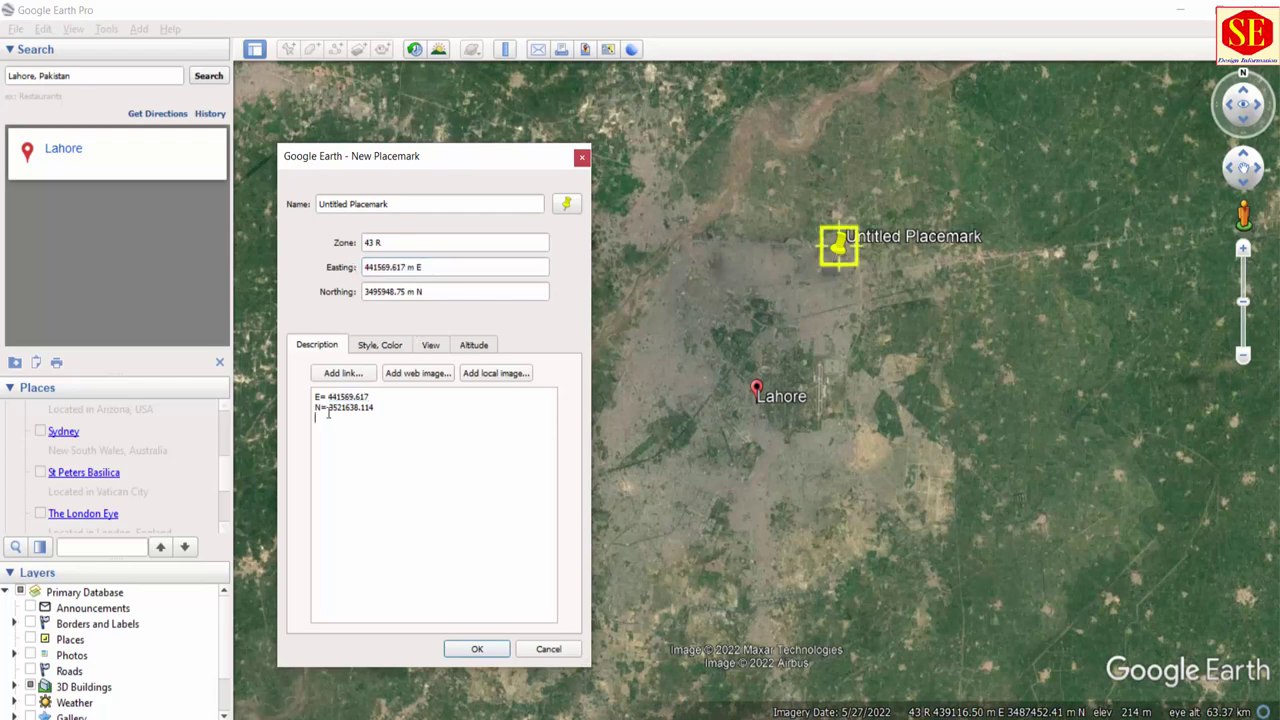
Step: Paste 3521638.114 as the Northing and rename the placemark to Project
{"action": "right_click", "coordinate": [361, 410]}
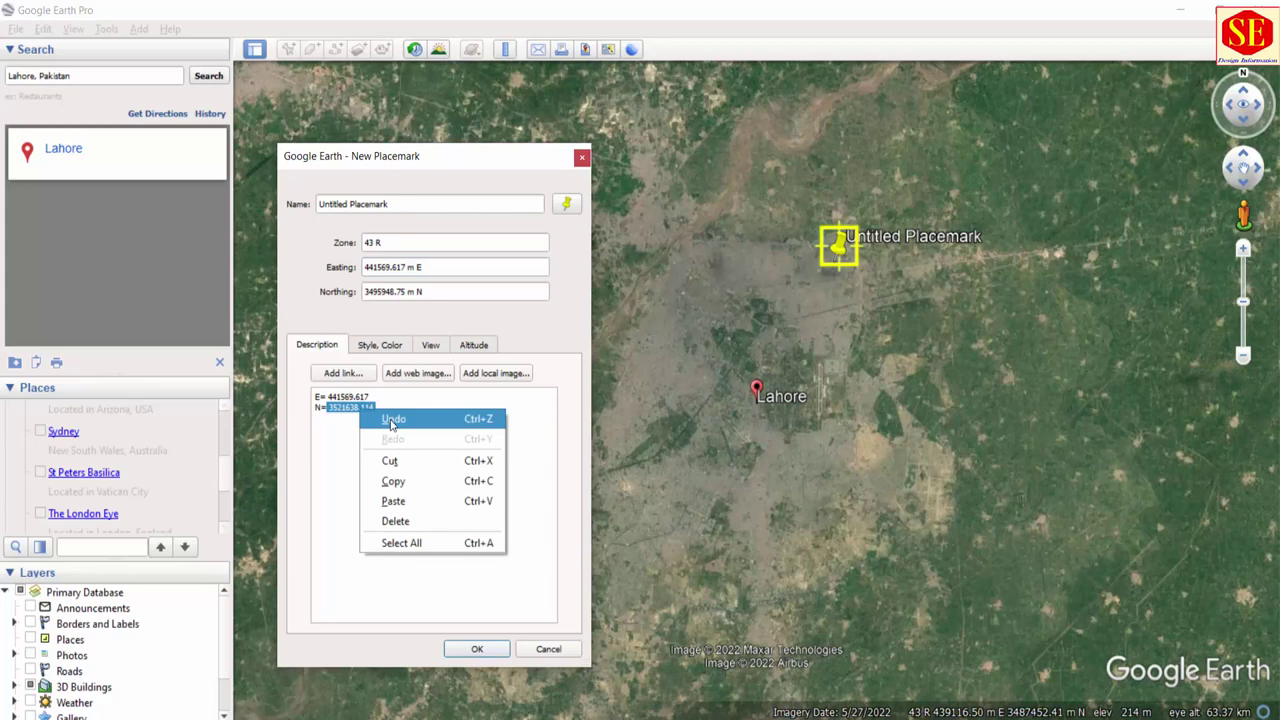
{"action": "left_click", "coordinate": [391, 483]}
{"action": "left_click", "coordinate": [395, 291]}
{"action": "left_click_drag", "start_coordinate": [399, 291], "coordinate": [352, 291]}
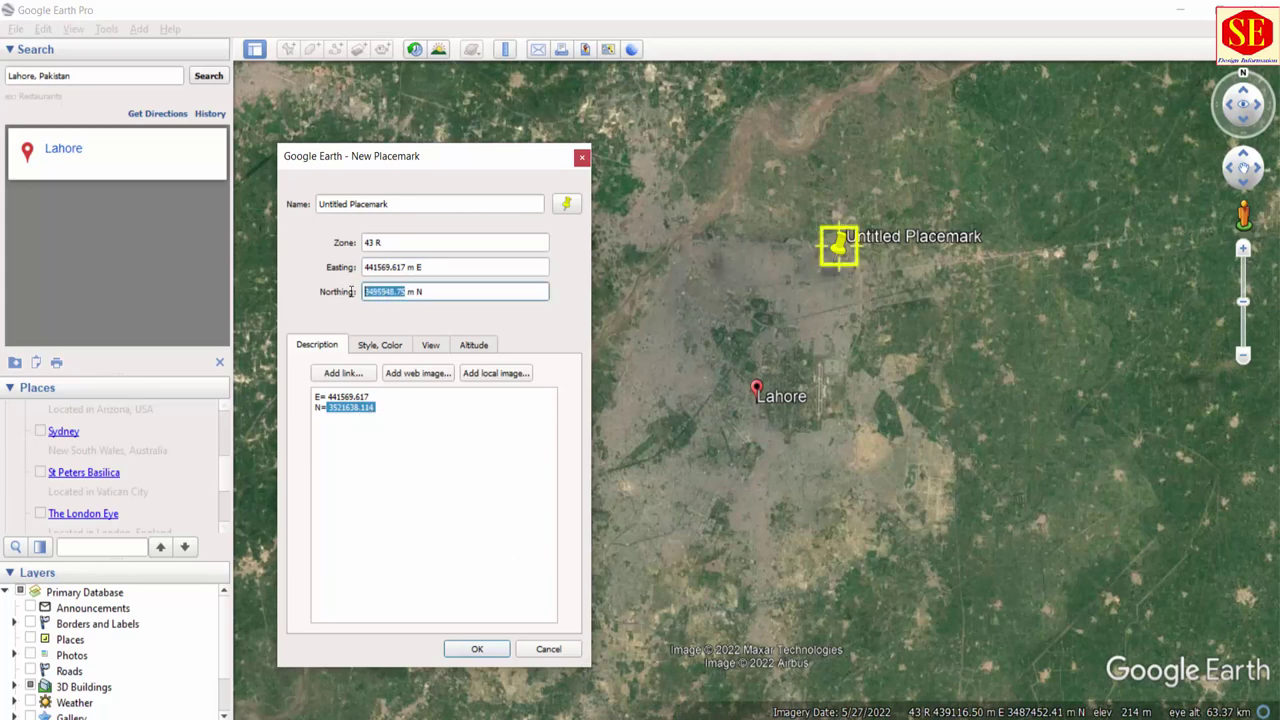
{"action": "right_click", "coordinate": [405, 292]}
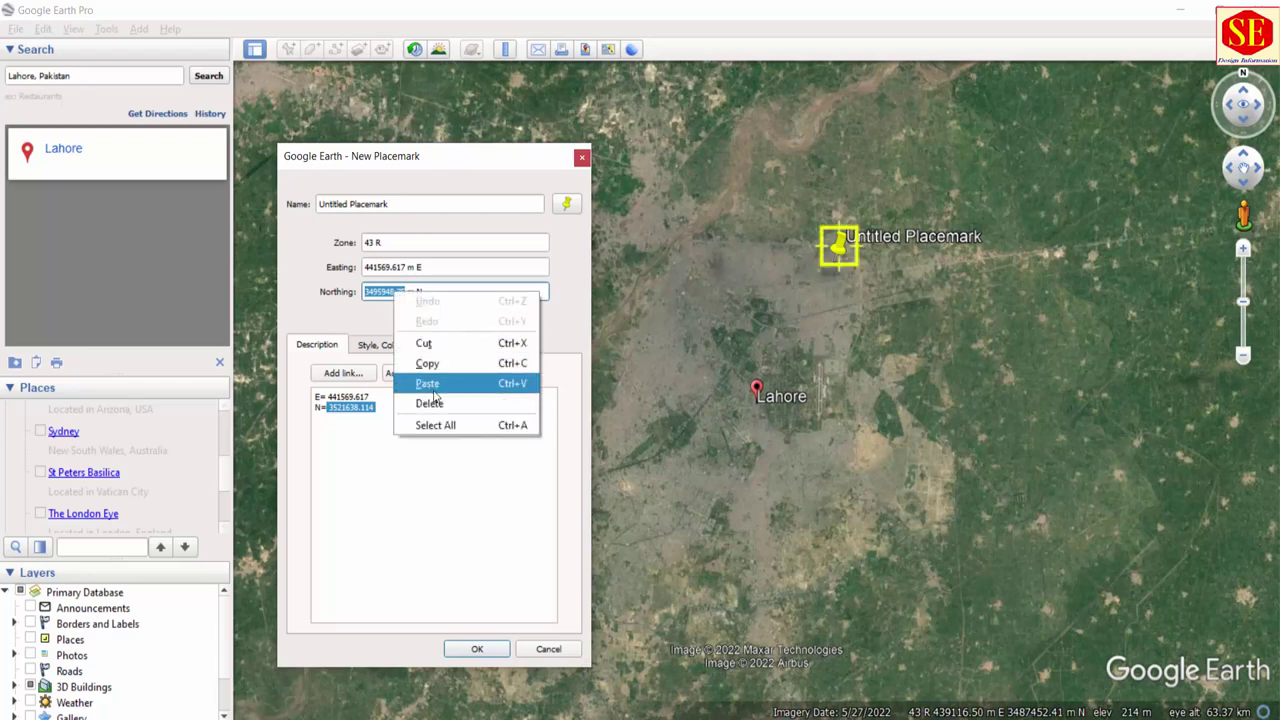
{"action": "left_click", "coordinate": [436, 379]}
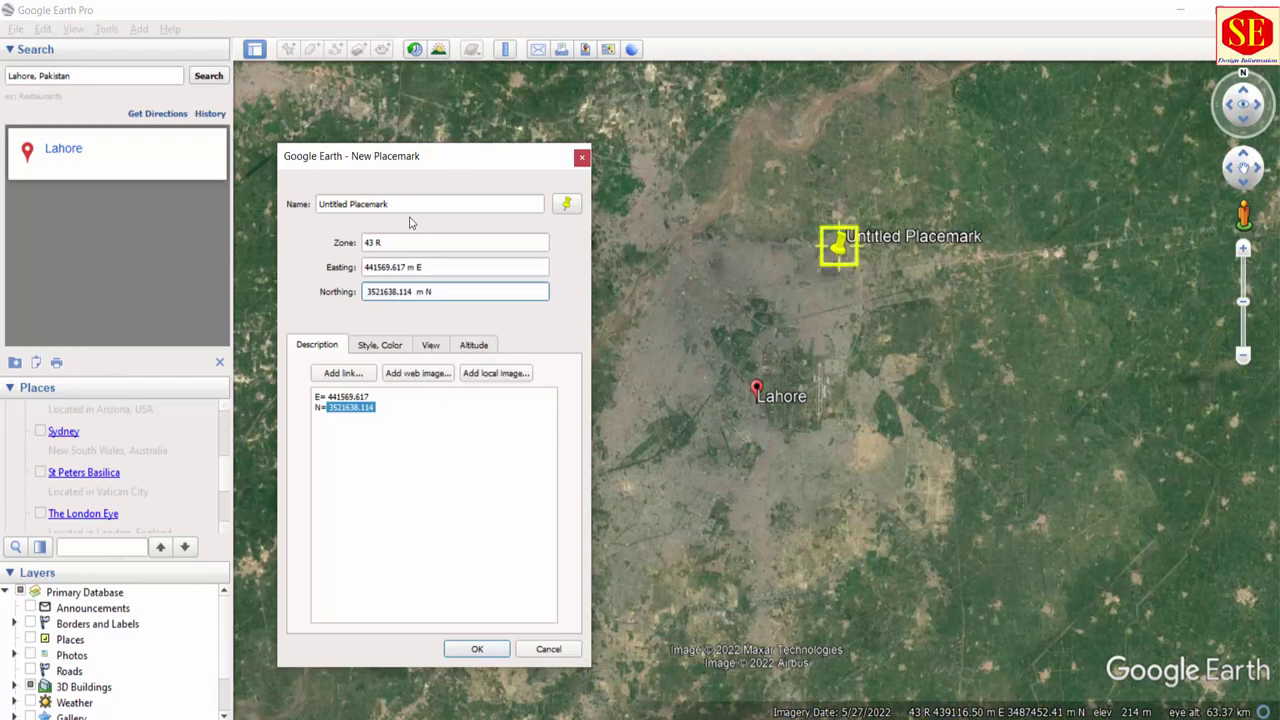
{"action": "left_click_drag", "start_coordinate": [419, 205], "coordinate": [292, 220]}
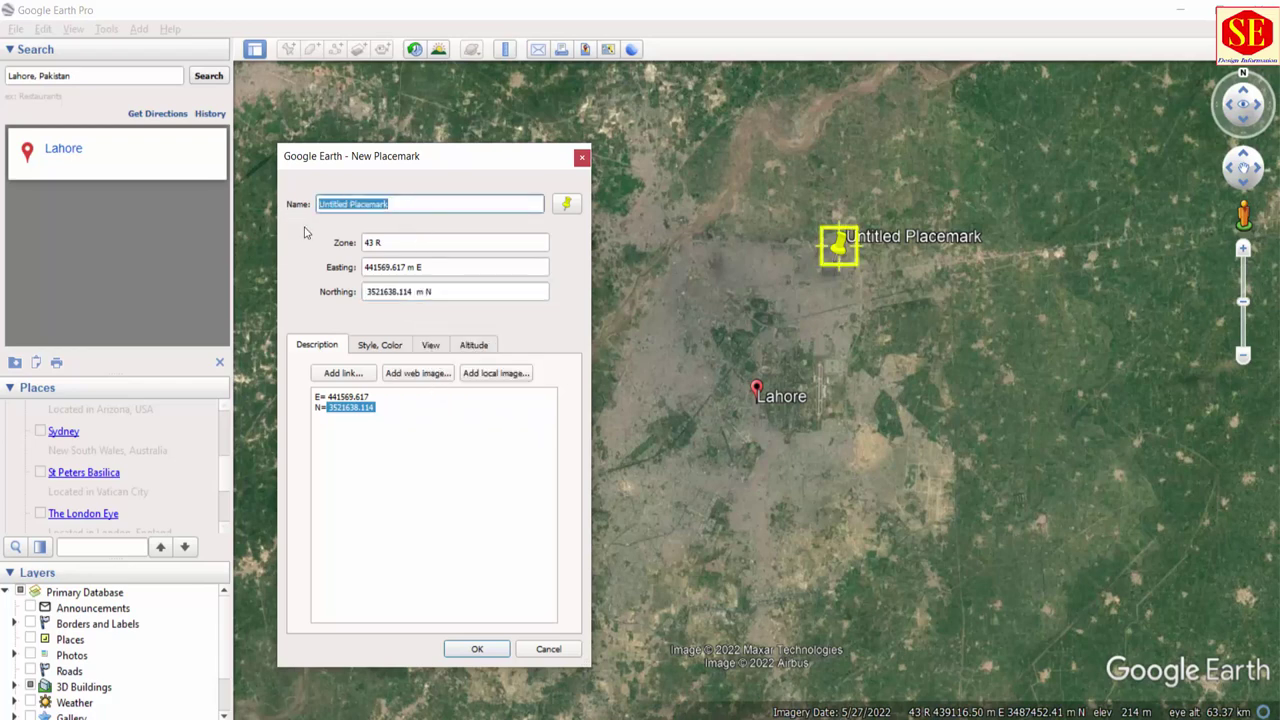
{"action": "type", "text": "Proje"}
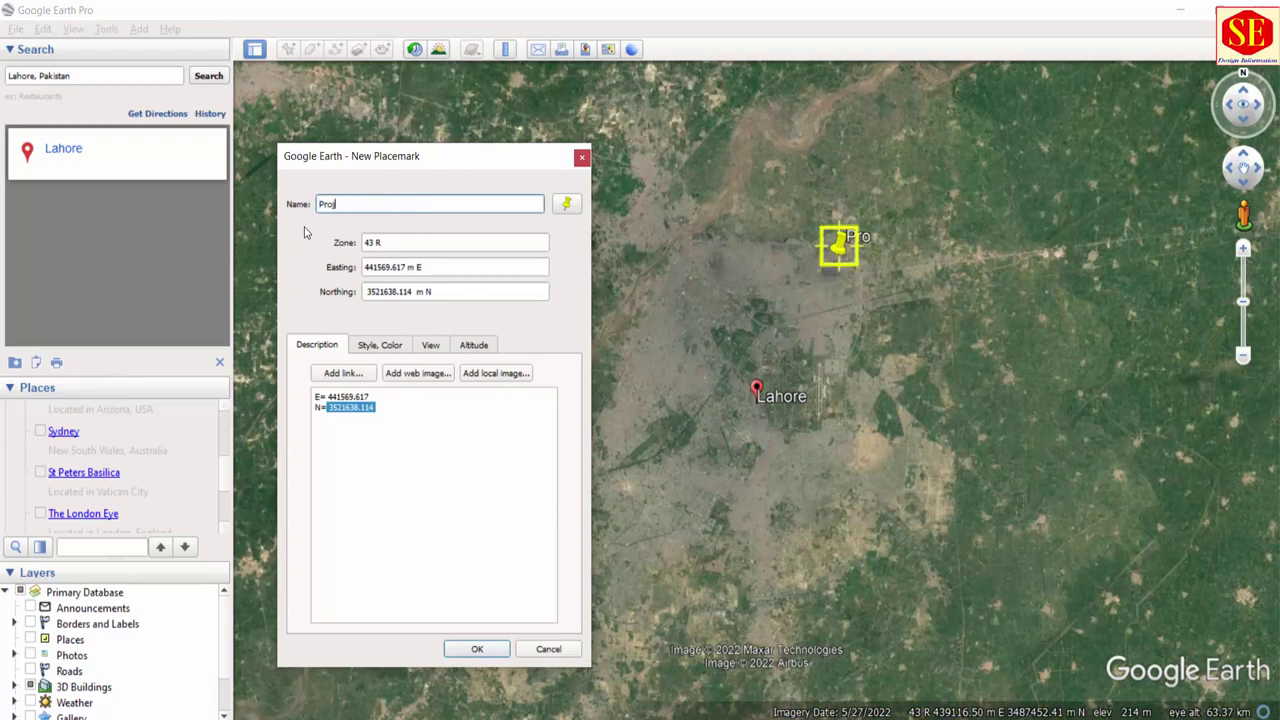
{"action": "type", "text": "ct"}
Step: Save the Project placemark and fly in close to the farmland around its pin
{"action": "left_click", "coordinate": [477, 650]}
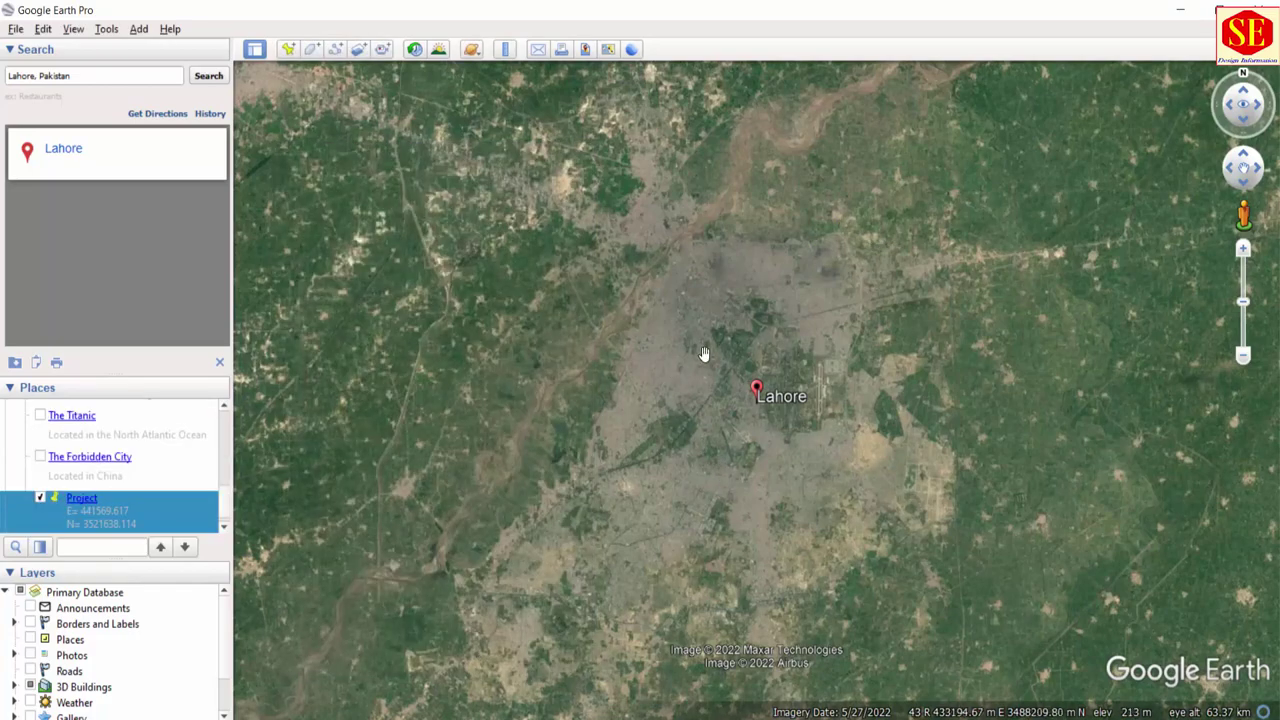
{"action": "scroll", "coordinate": [803, 263], "scroll_direction": "down", "scroll_amount": 3}
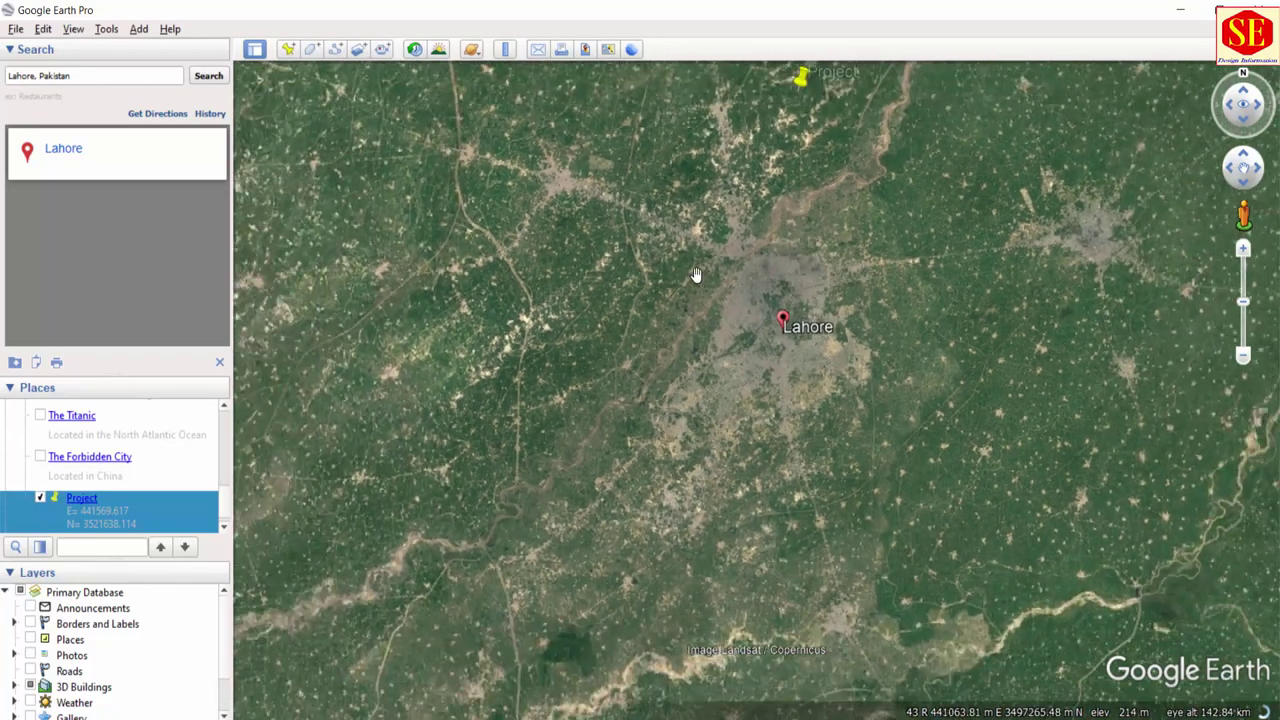
{"action": "double_click", "coordinate": [790, 218]}
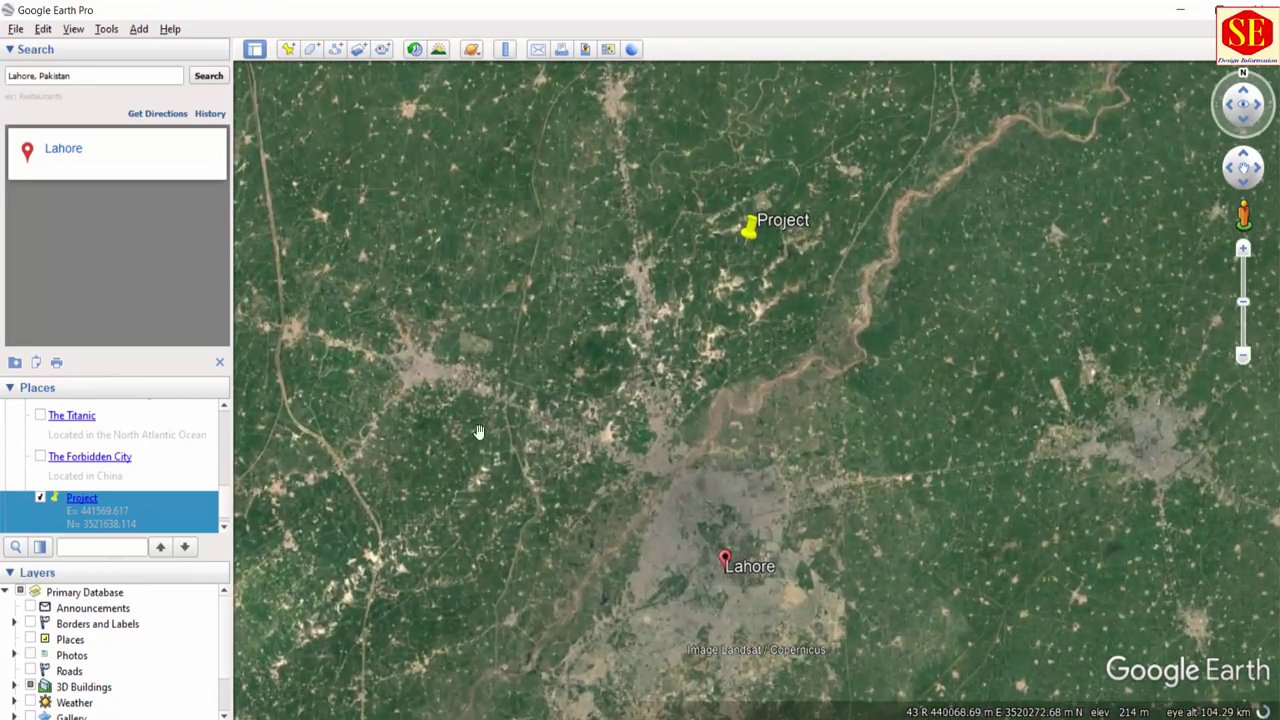
{"action": "double_click", "coordinate": [154, 500]}
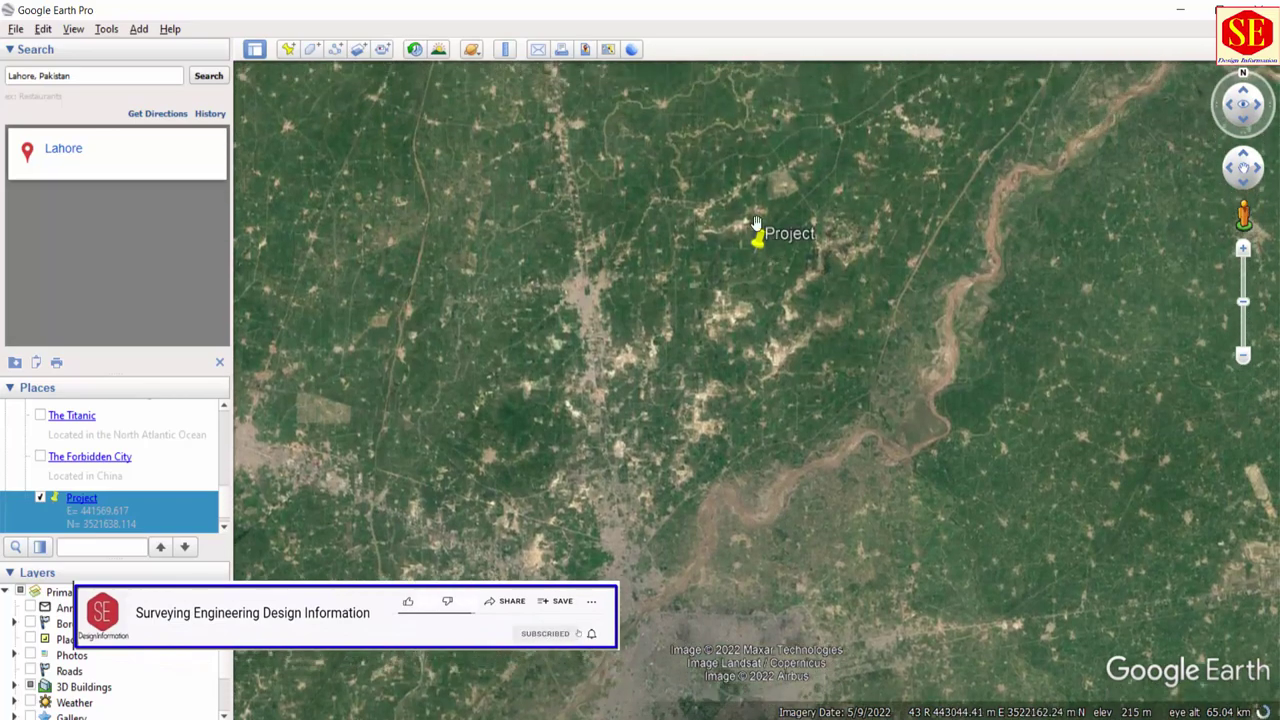
{"action": "scroll", "coordinate": [760, 229], "scroll_direction": "up", "scroll_amount": 5}
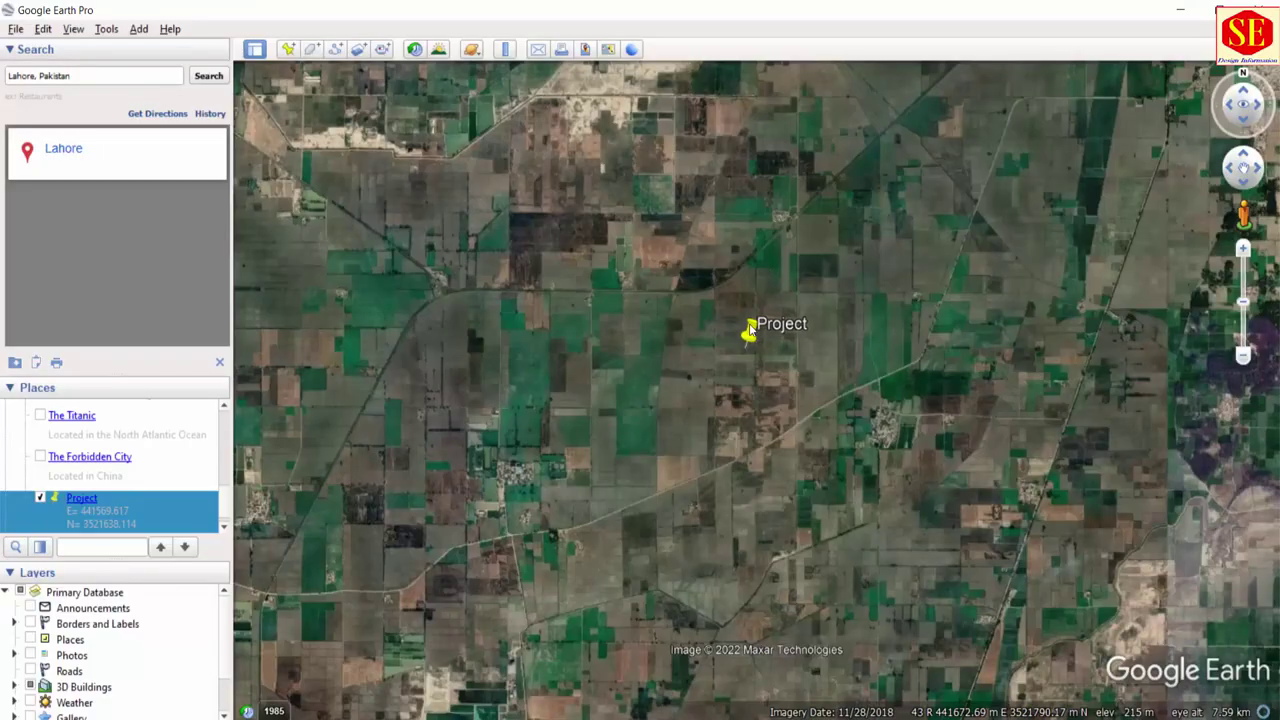
Step: Set Google Earth's Show Lat/Long option to Decimal Degrees
{"action": "left_click", "coordinate": [106, 29]}
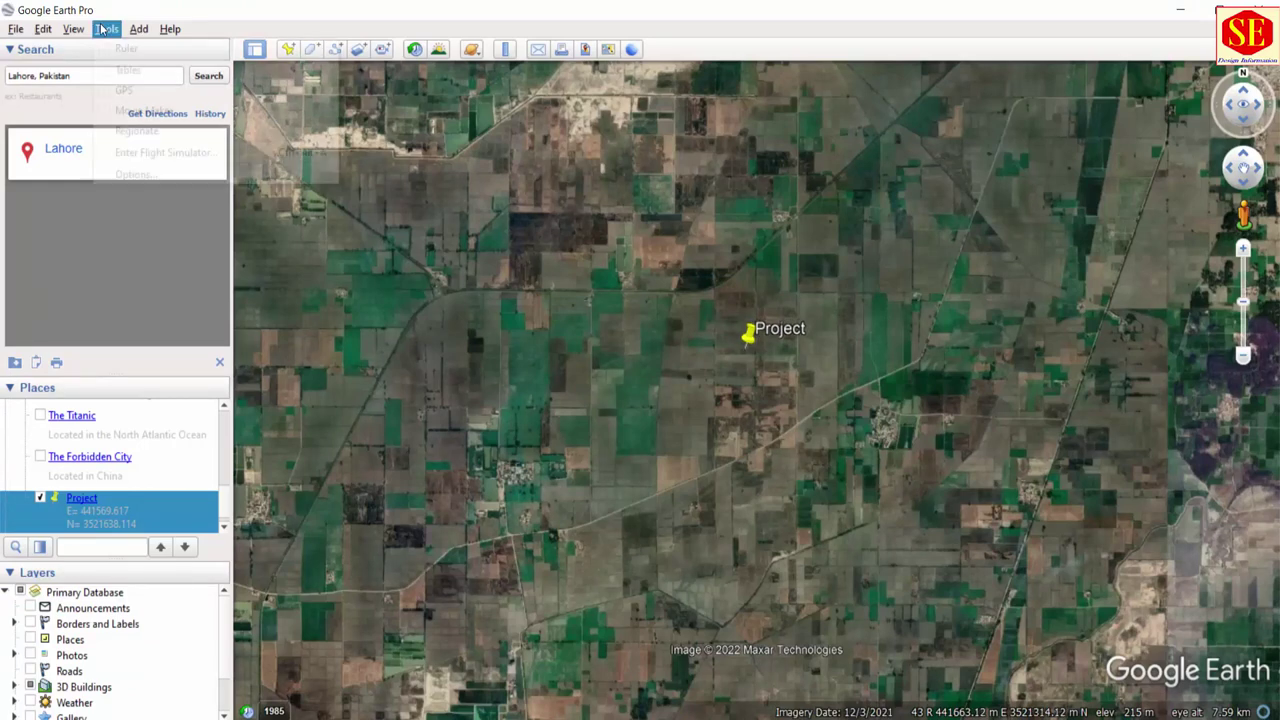
{"action": "left_click", "coordinate": [136, 175]}
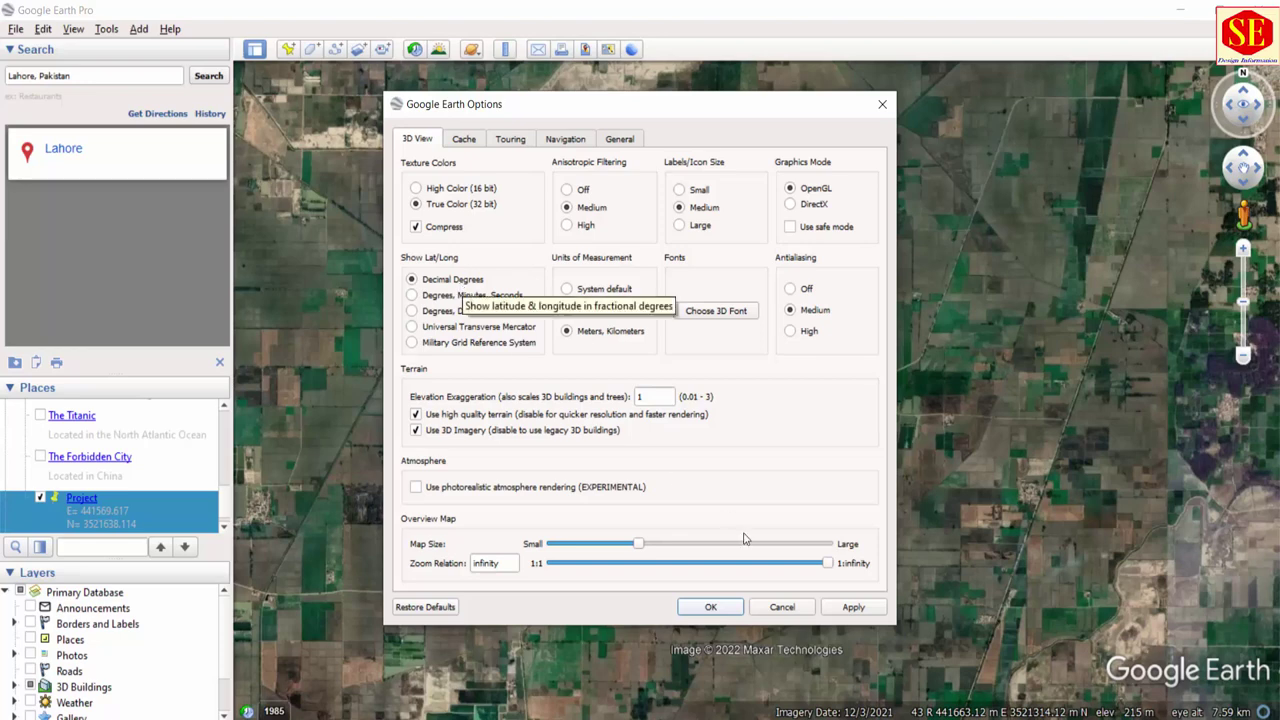
{"action": "left_click", "coordinate": [737, 606]}
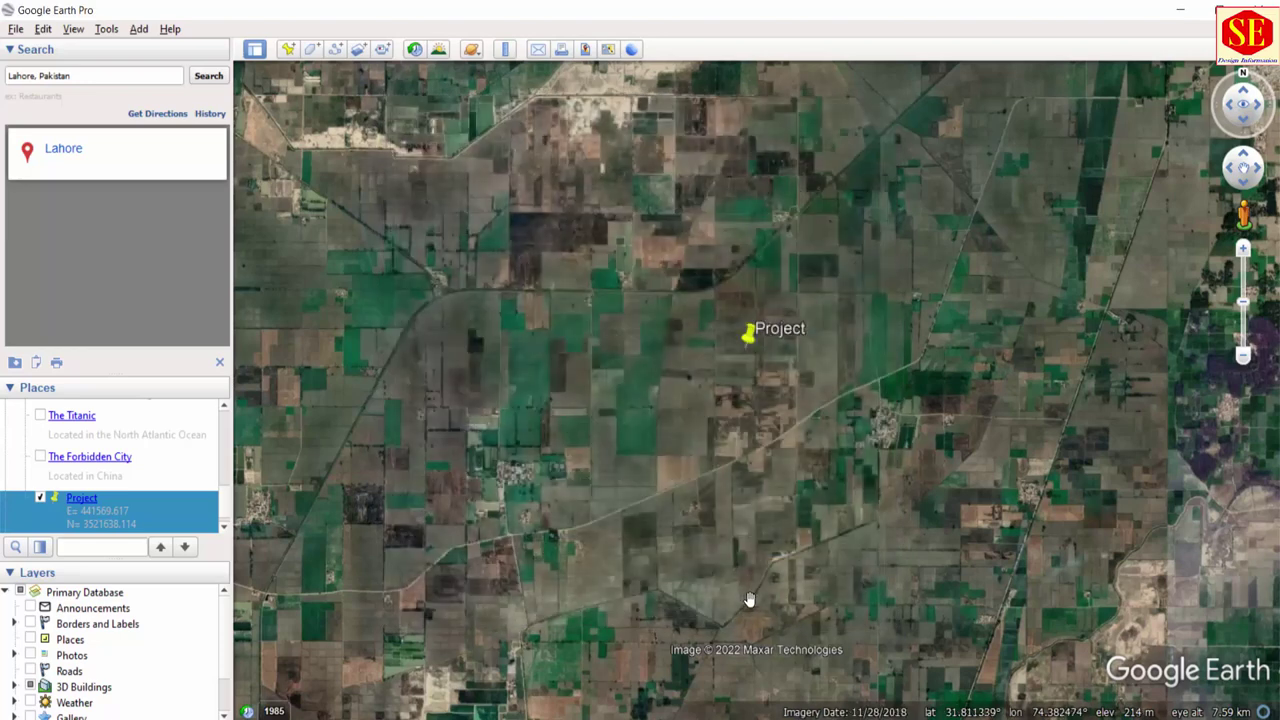
Step: In the Project placemark's properties, add latitude 31.828910 on a new description line
{"action": "right_click", "coordinate": [752, 331]}
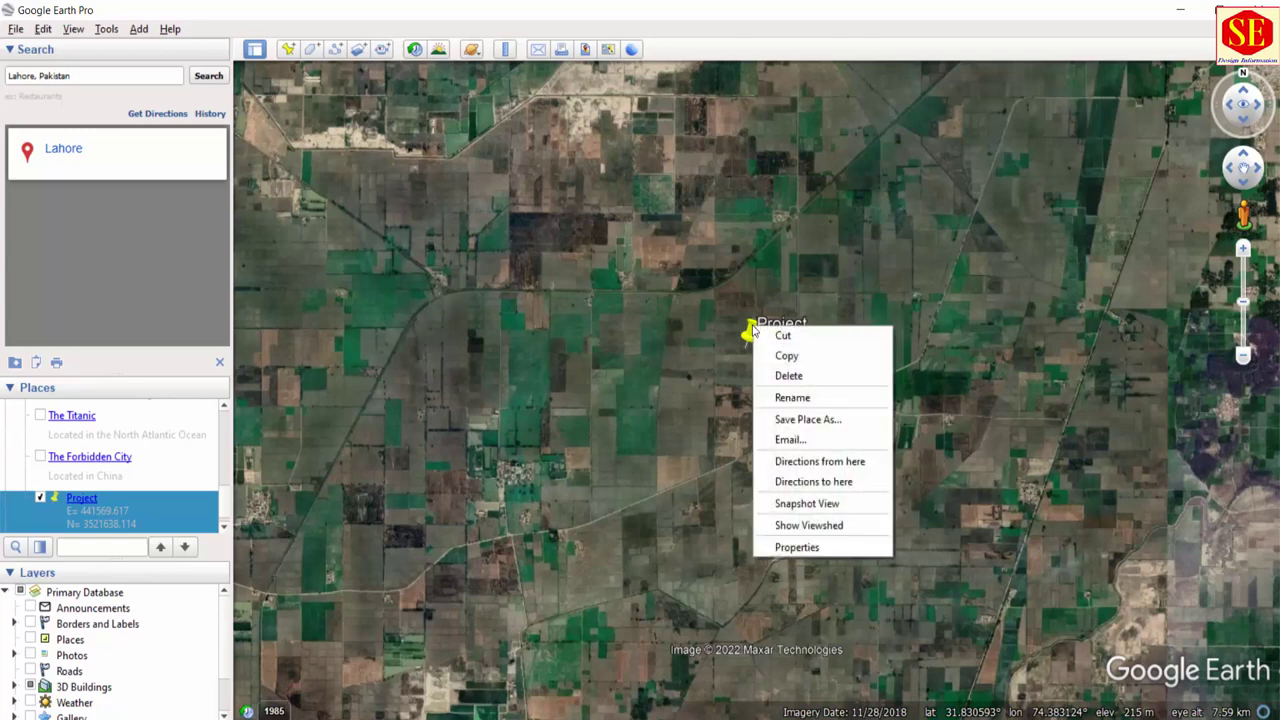
{"action": "left_click", "coordinate": [797, 547]}
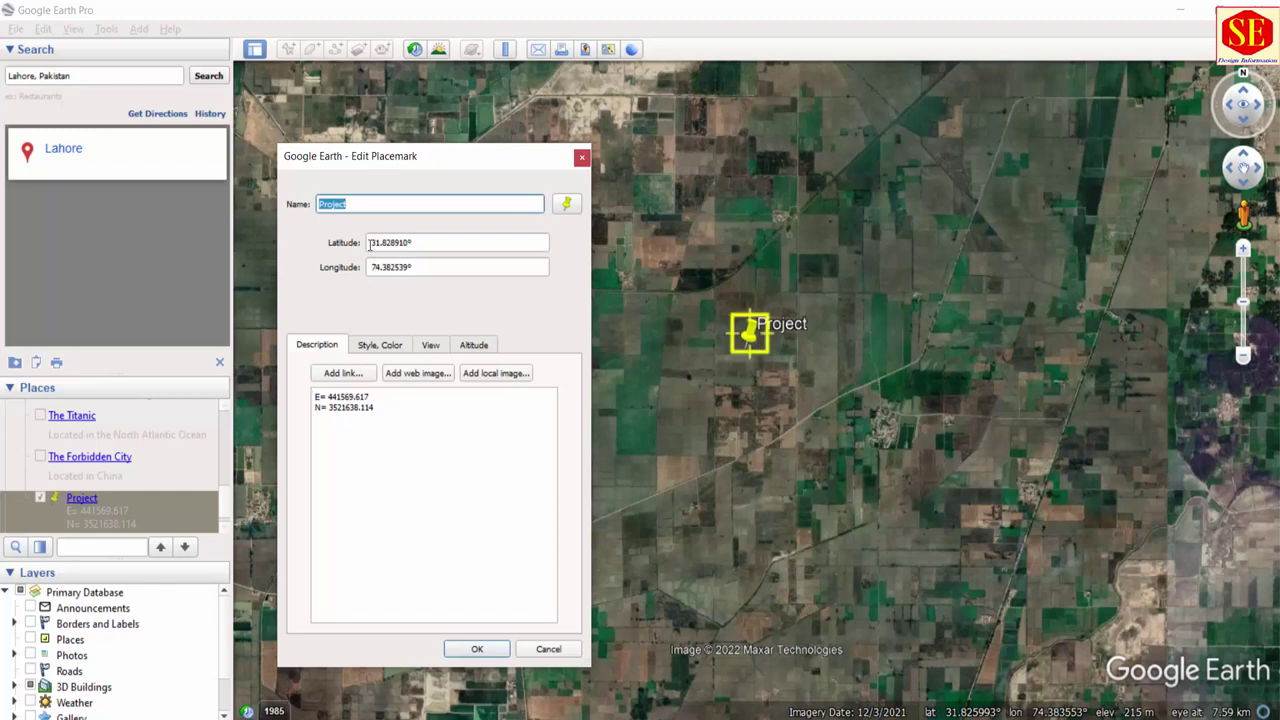
{"action": "left_click_drag", "start_coordinate": [370, 243], "coordinate": [410, 243]}
{"action": "right_click", "coordinate": [406, 242]}
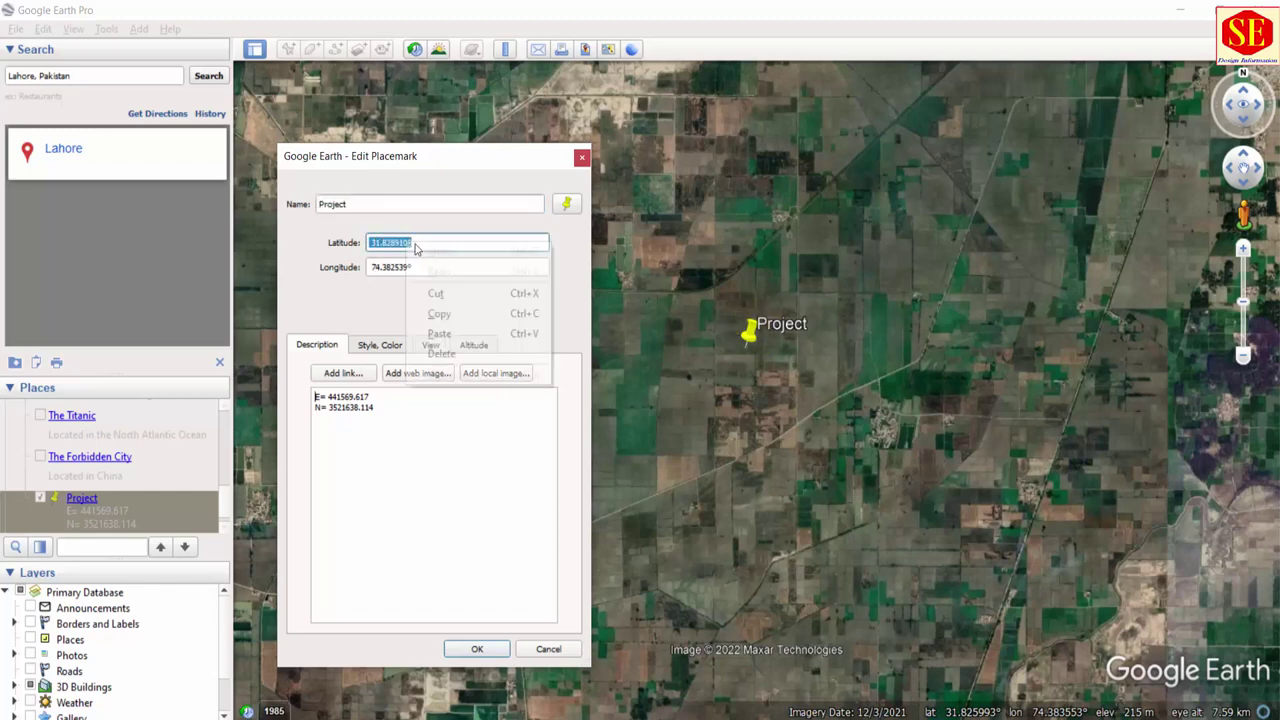
{"action": "left_click", "coordinate": [441, 314]}
{"action": "left_click", "coordinate": [388, 408]}
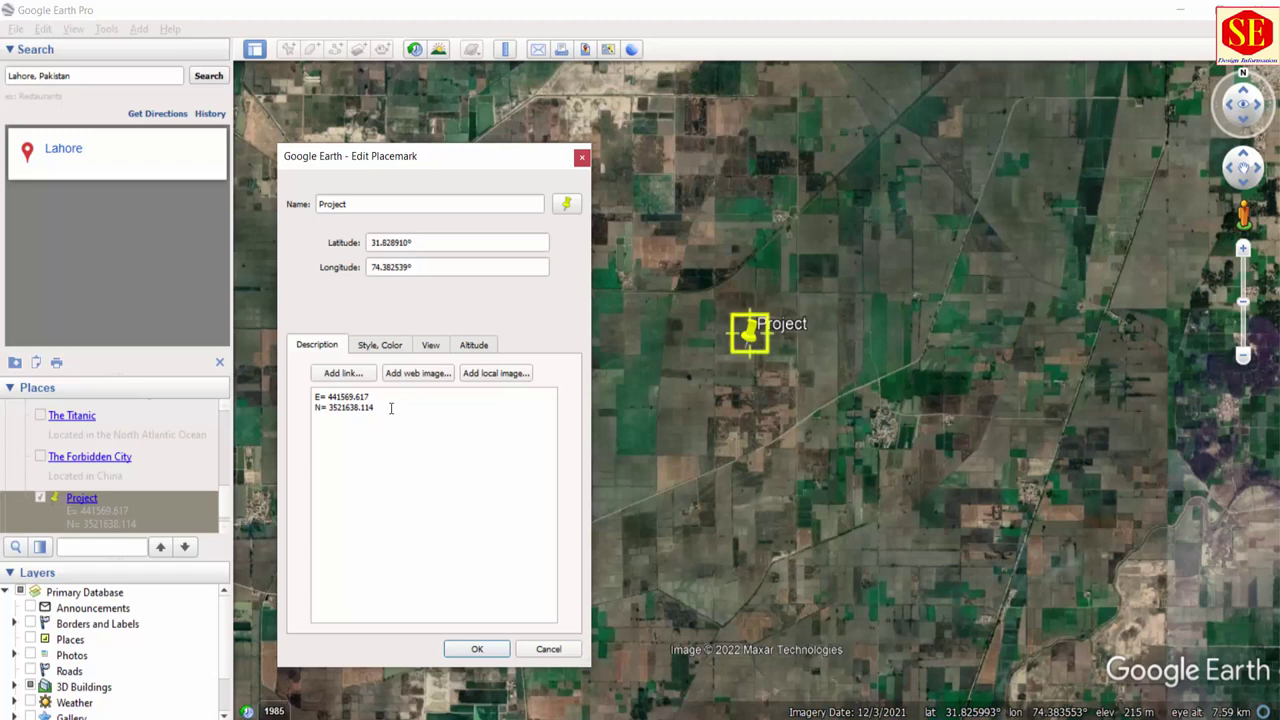
{"action": "key", "text": "Return"}
{"action": "key", "text": "Return"}
{"action": "key", "text": "ctrl+v"}
{"action": "key", "text": "BackSpace"}
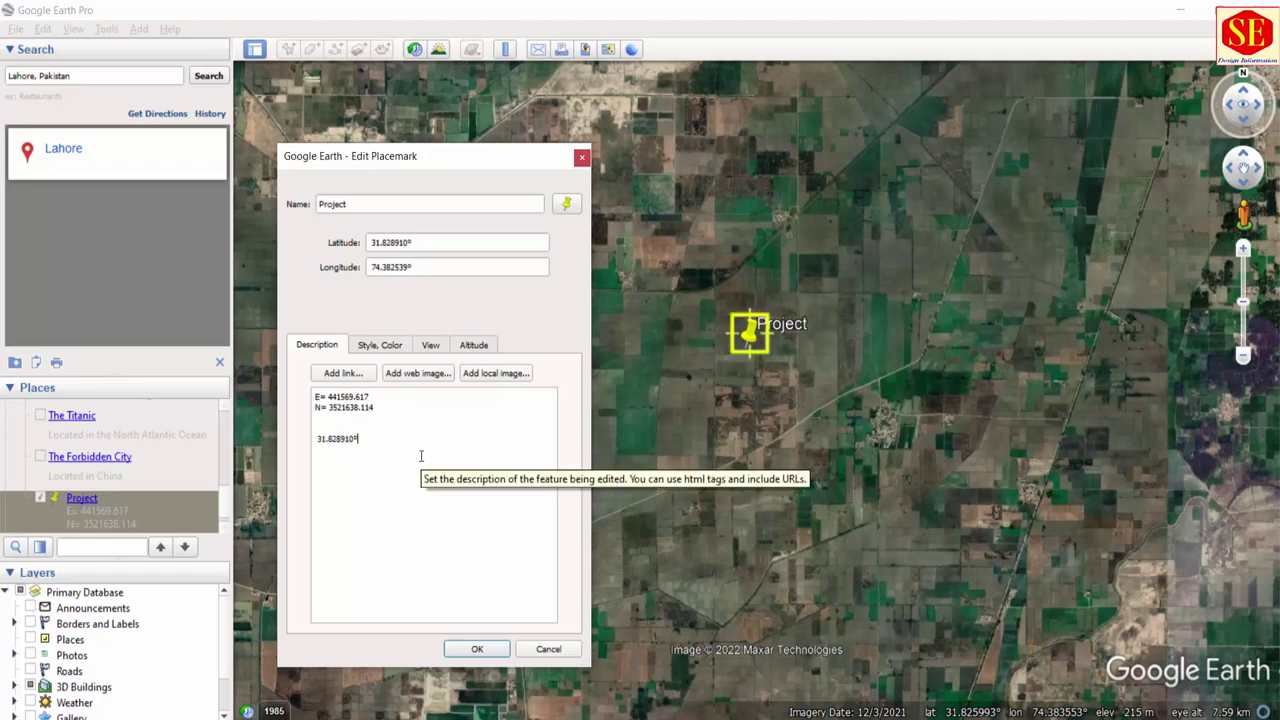
Step: Append the longitude so the description line reads 31.828910,74.382539
{"action": "left_click", "coordinate": [370, 267]}
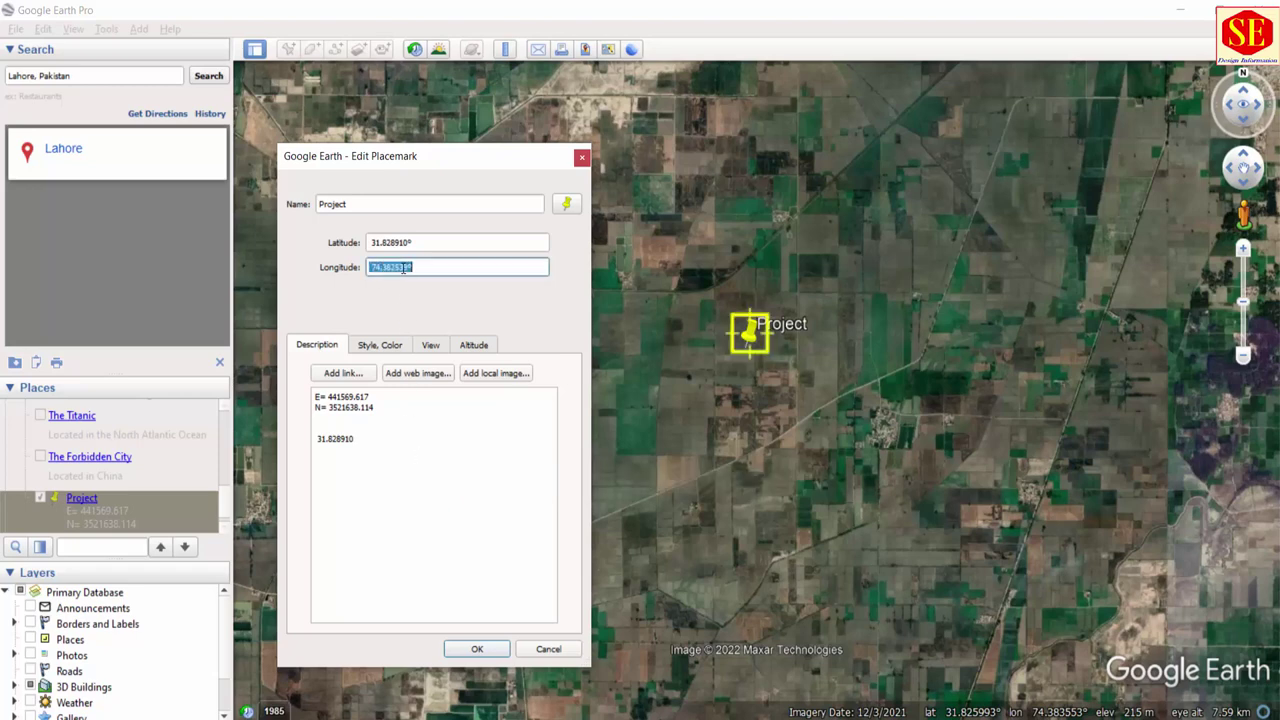
{"action": "right_click", "coordinate": [403, 267]}
{"action": "left_click", "coordinate": [430, 334]}
{"action": "left_click", "coordinate": [366, 445]}
{"action": "type", "text": ","}
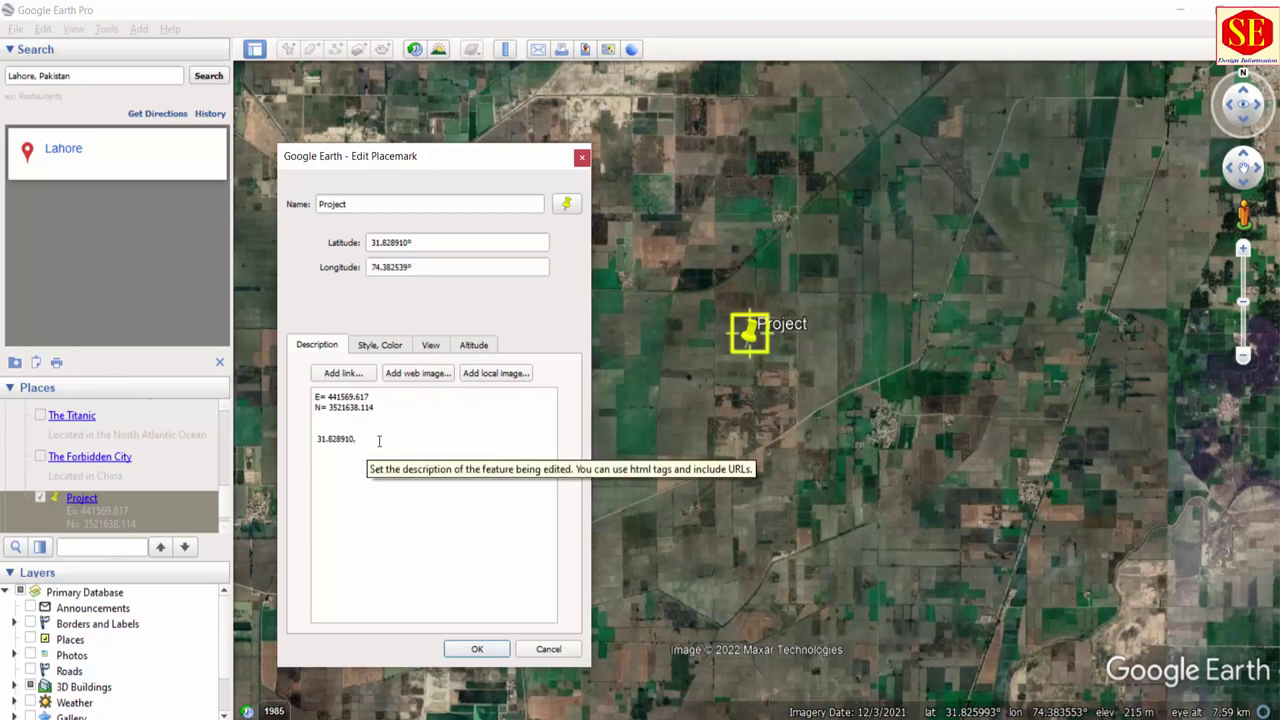
{"action": "right_click", "coordinate": [389, 451]}
{"action": "left_click", "coordinate": [413, 536]}
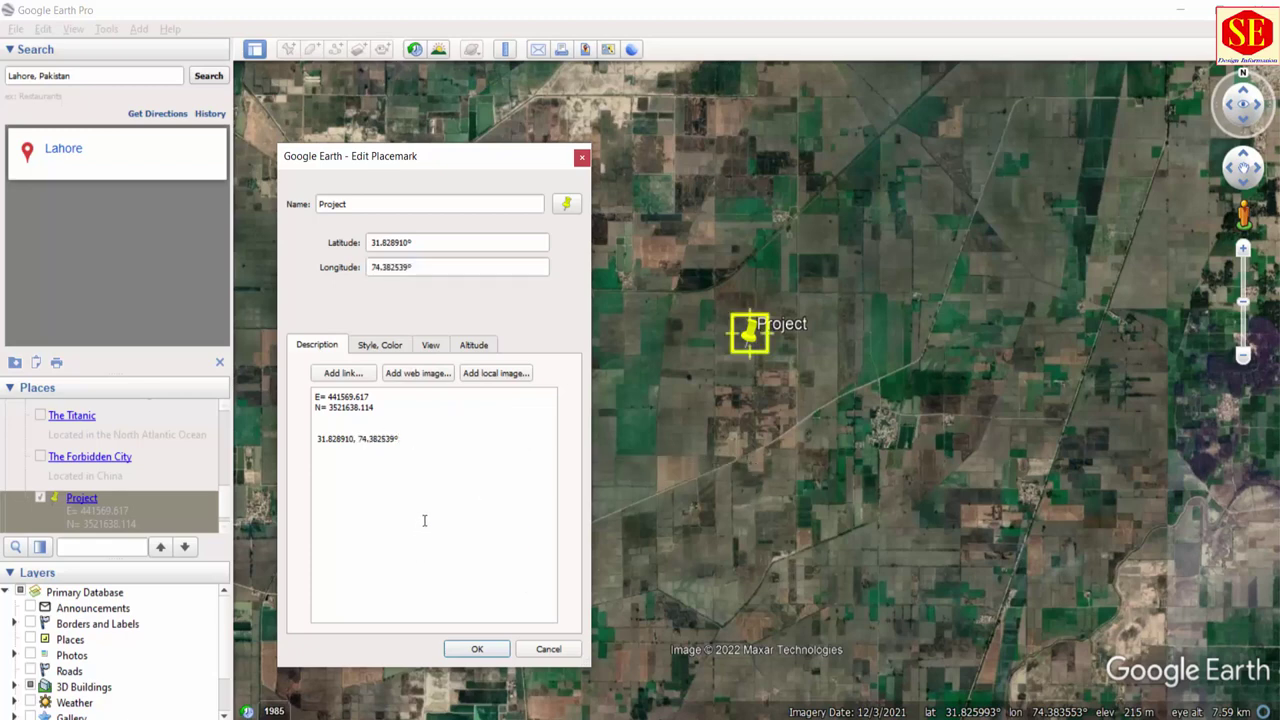
{"action": "key", "text": "BackSpace"}
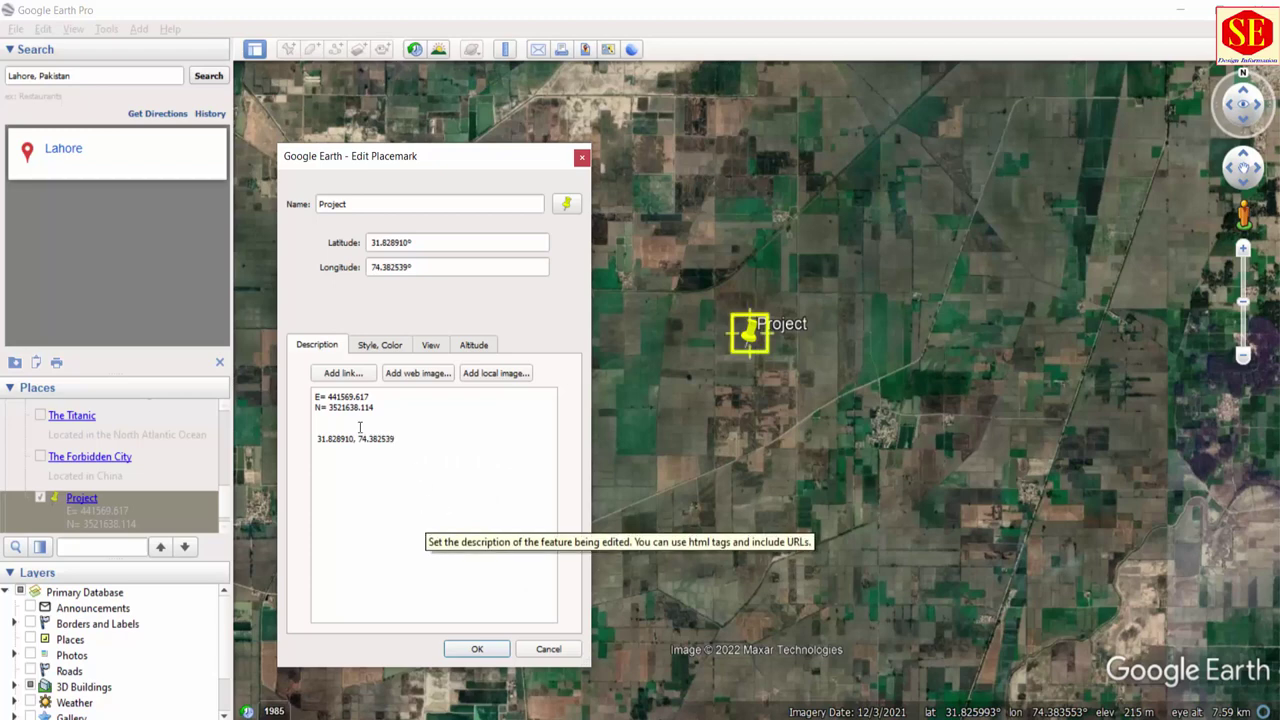
{"action": "left_click", "coordinate": [359, 438]}
{"action": "key", "text": "BackSpace"}
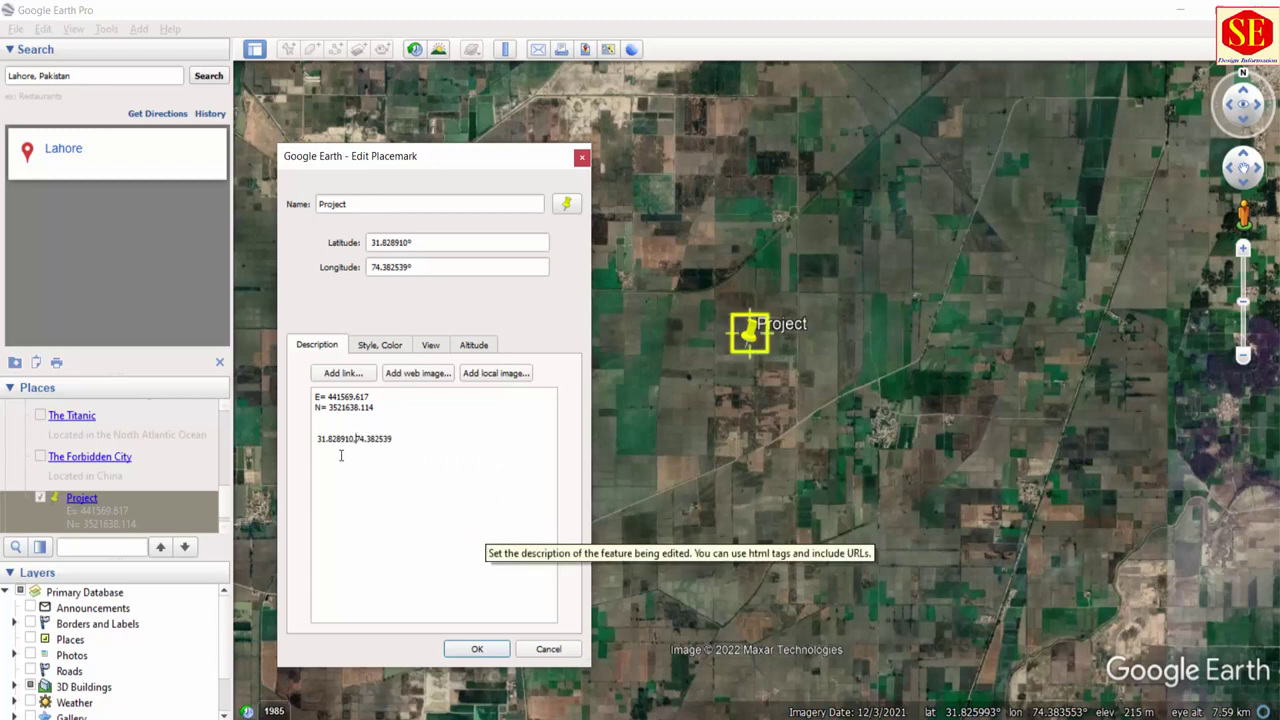
{"action": "left_click", "coordinate": [389, 491]}
Step: Copy 31.828910,74.382539, save the placemark, and return to AutoCAD
{"action": "left_click_drag", "start_coordinate": [326, 441], "coordinate": [317, 439]}
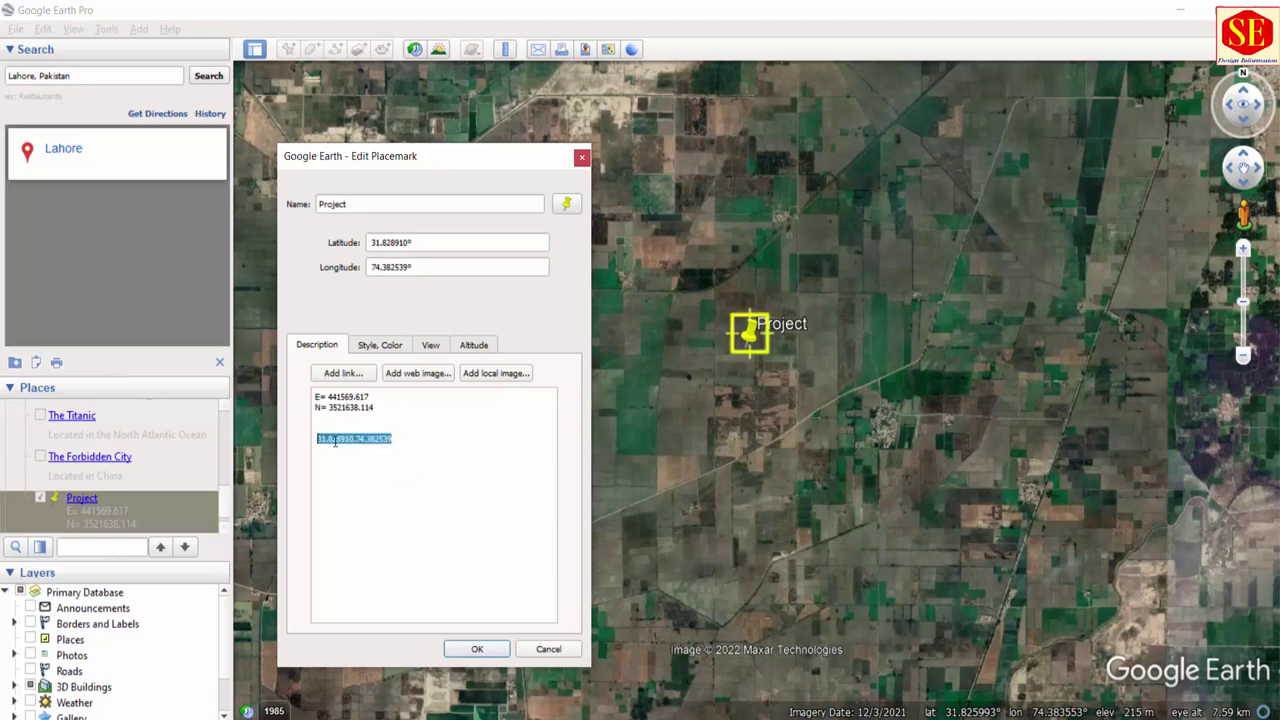
{"action": "right_click", "coordinate": [332, 438]}
{"action": "left_click", "coordinate": [372, 514]}
{"action": "left_click", "coordinate": [475, 650]}
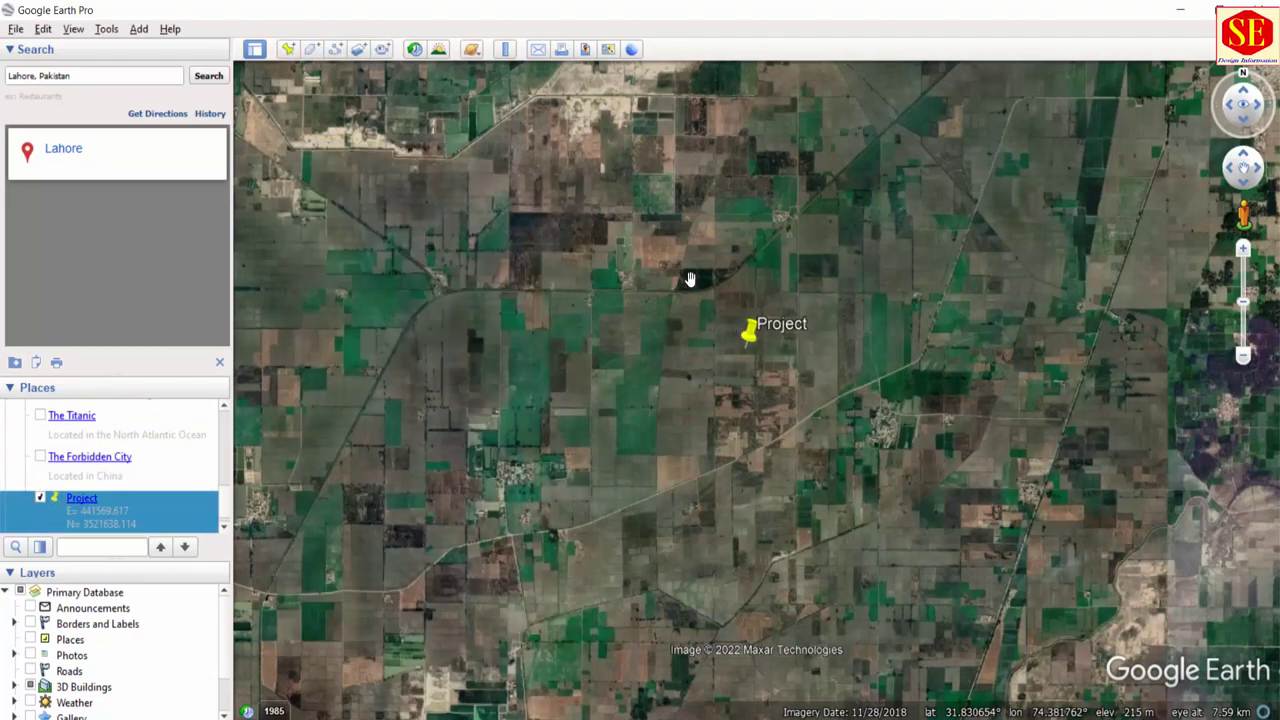
{"action": "scroll", "coordinate": [660, 278], "scroll_direction": "down", "scroll_amount": 2}
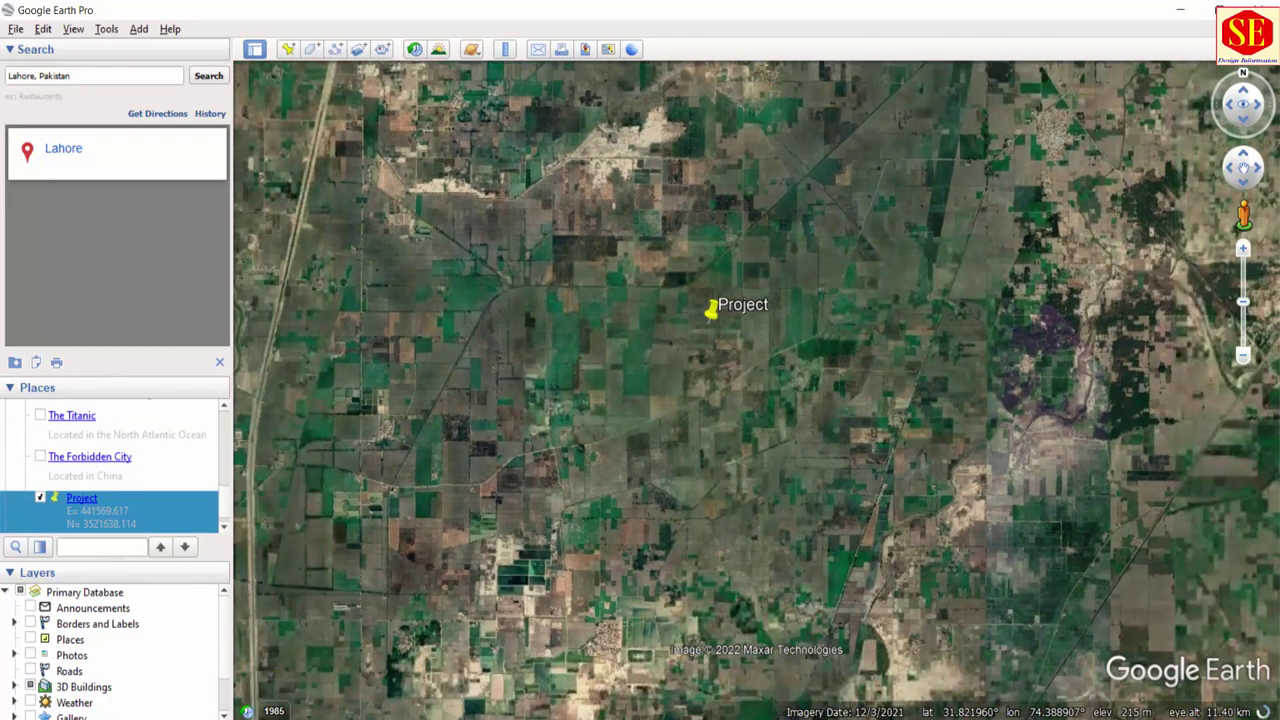
{"action": "key", "text": "alt+Tab"}
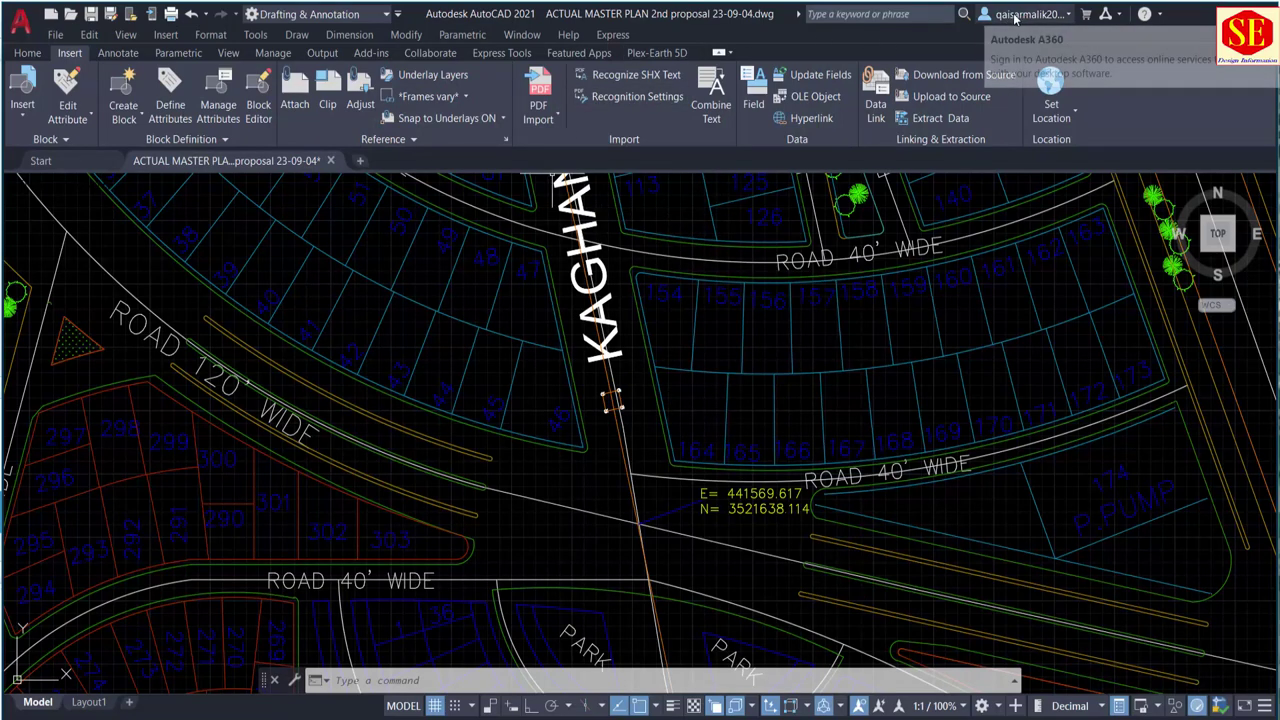
Step: Dismiss the sign-in tip and open Set Location > From Map with search results shown
{"action": "left_click", "coordinate": [27, 53]}
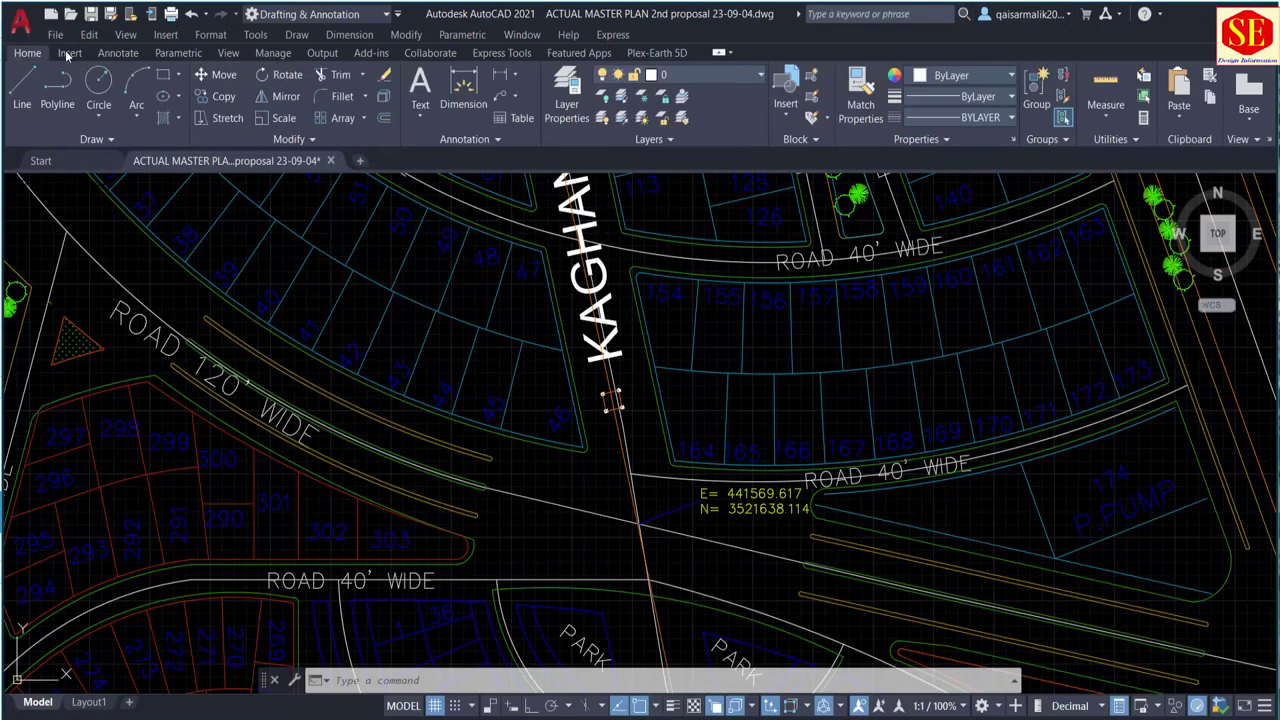
{"action": "left_click", "coordinate": [68, 54]}
{"action": "left_click", "coordinate": [27, 53]}
{"action": "left_click", "coordinate": [69, 54]}
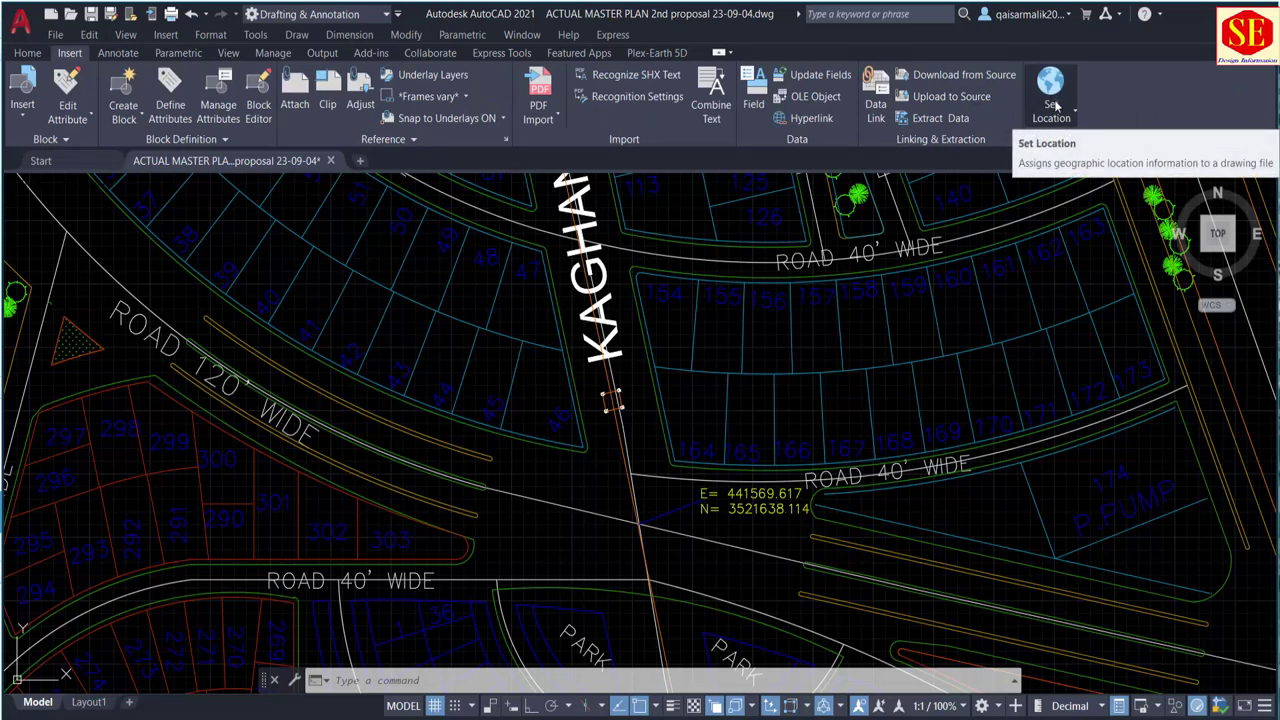
{"action": "left_click", "coordinate": [1057, 108]}
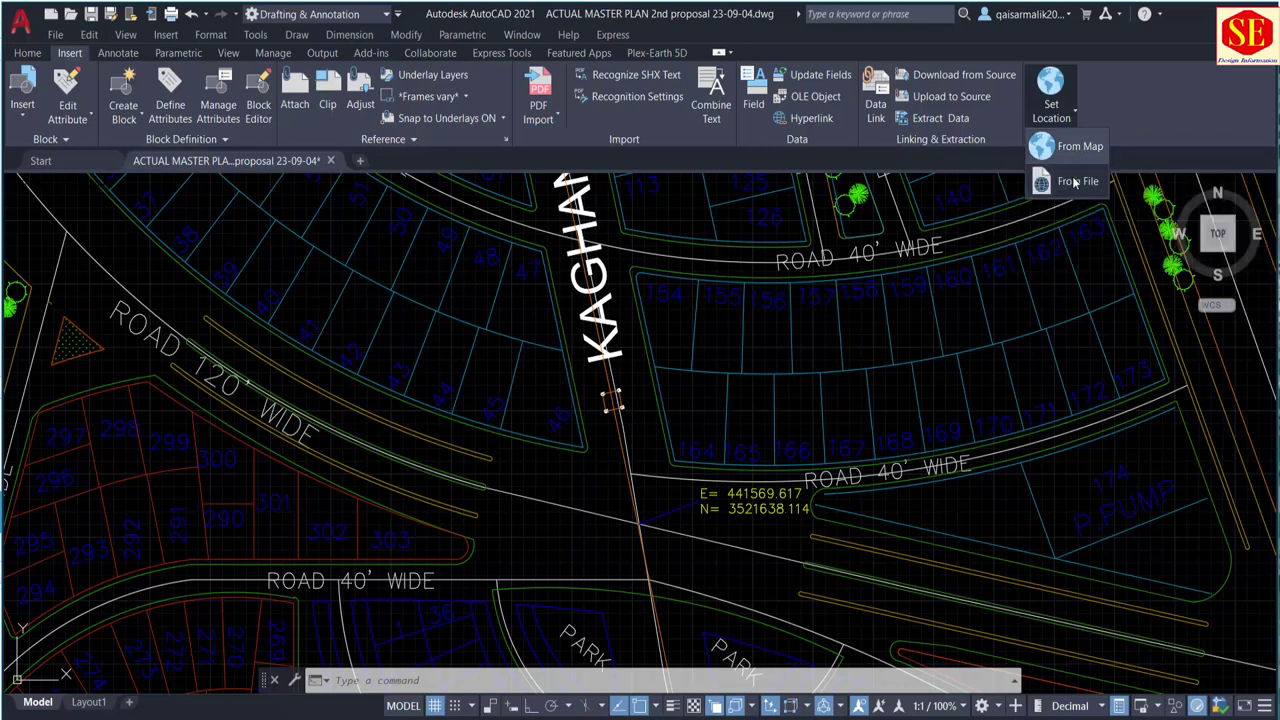
{"action": "left_click", "coordinate": [1068, 148]}
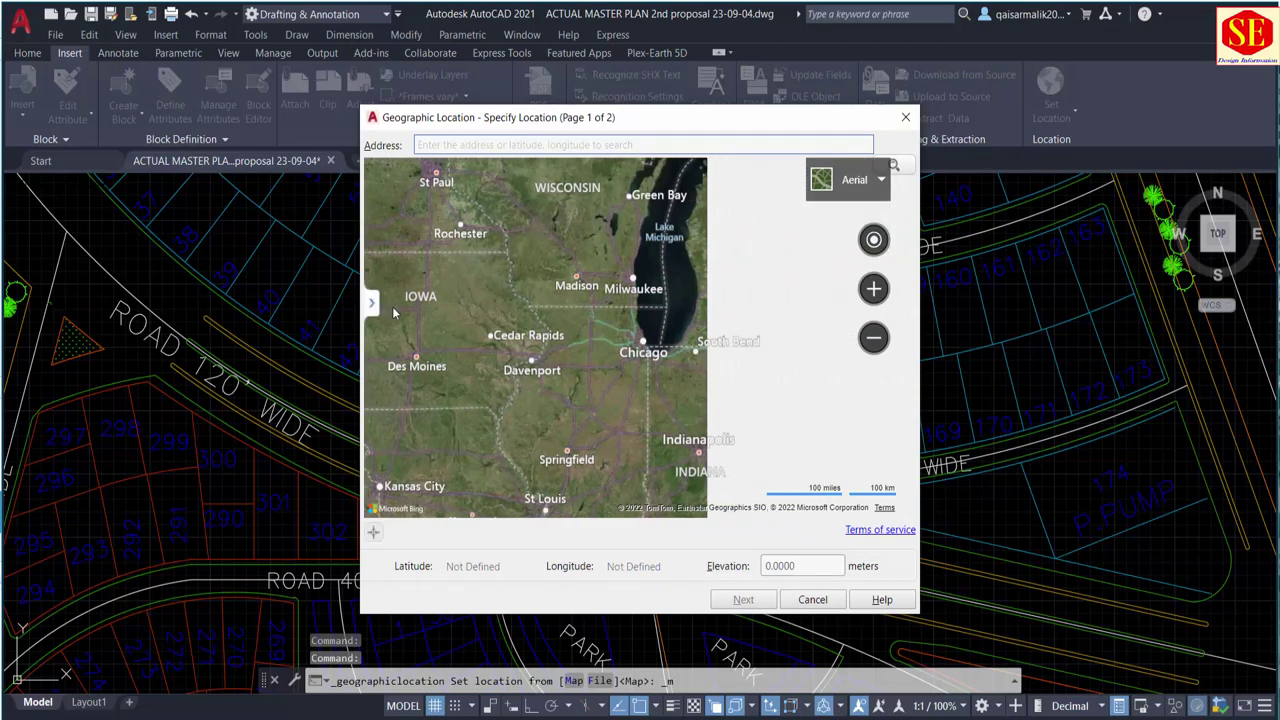
{"action": "left_click", "coordinate": [371, 302]}
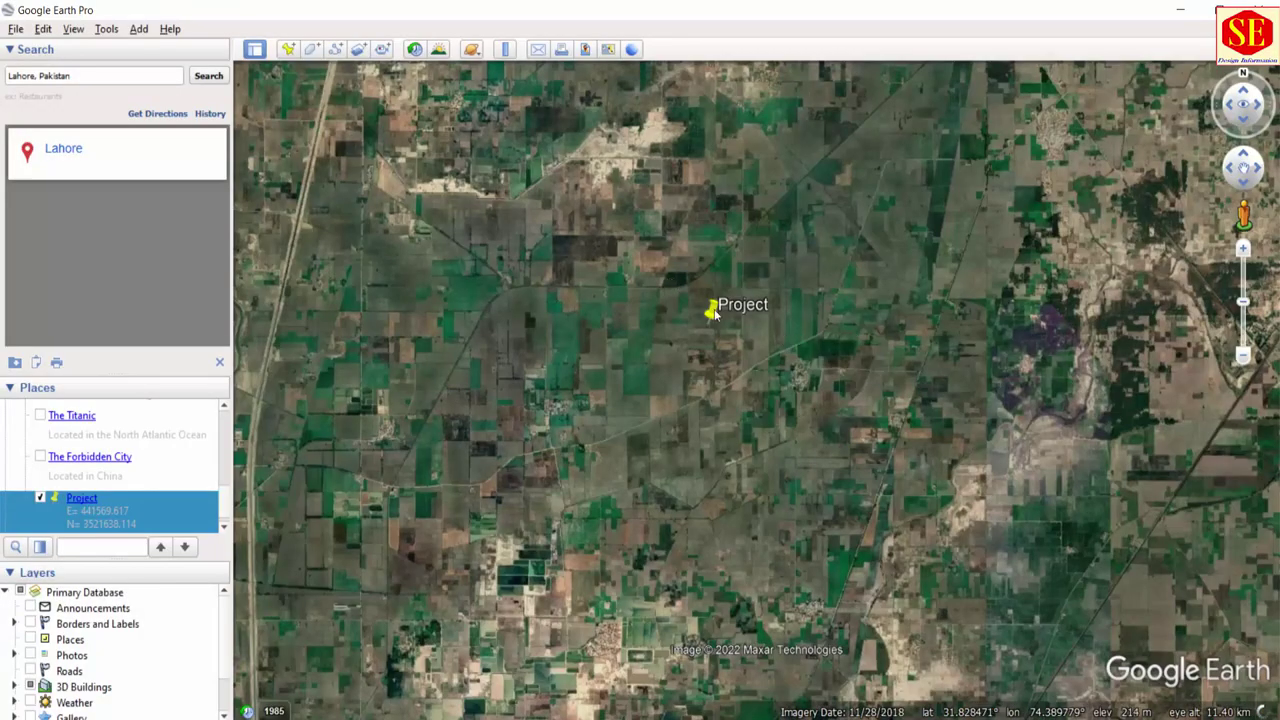
Step: Copy 31.828910,74.382539 from the Project placemark's description
{"action": "right_click", "coordinate": [714, 314]}
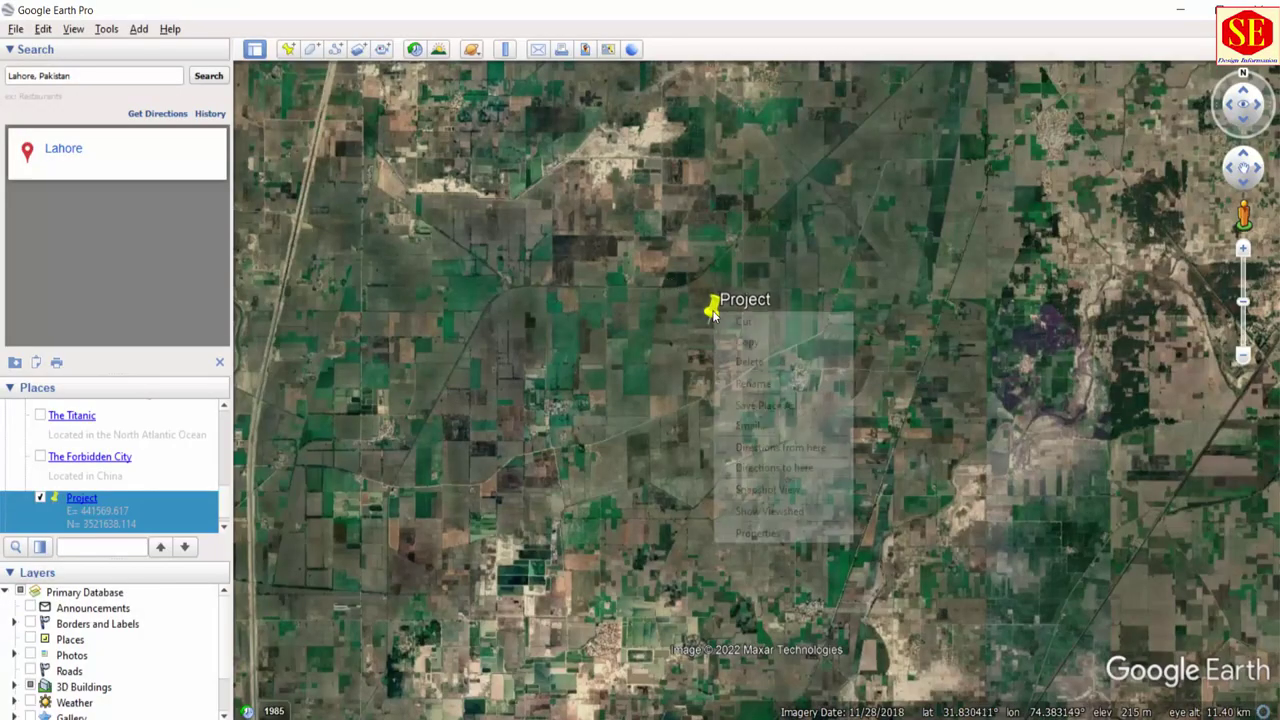
{"action": "left_click", "coordinate": [760, 533]}
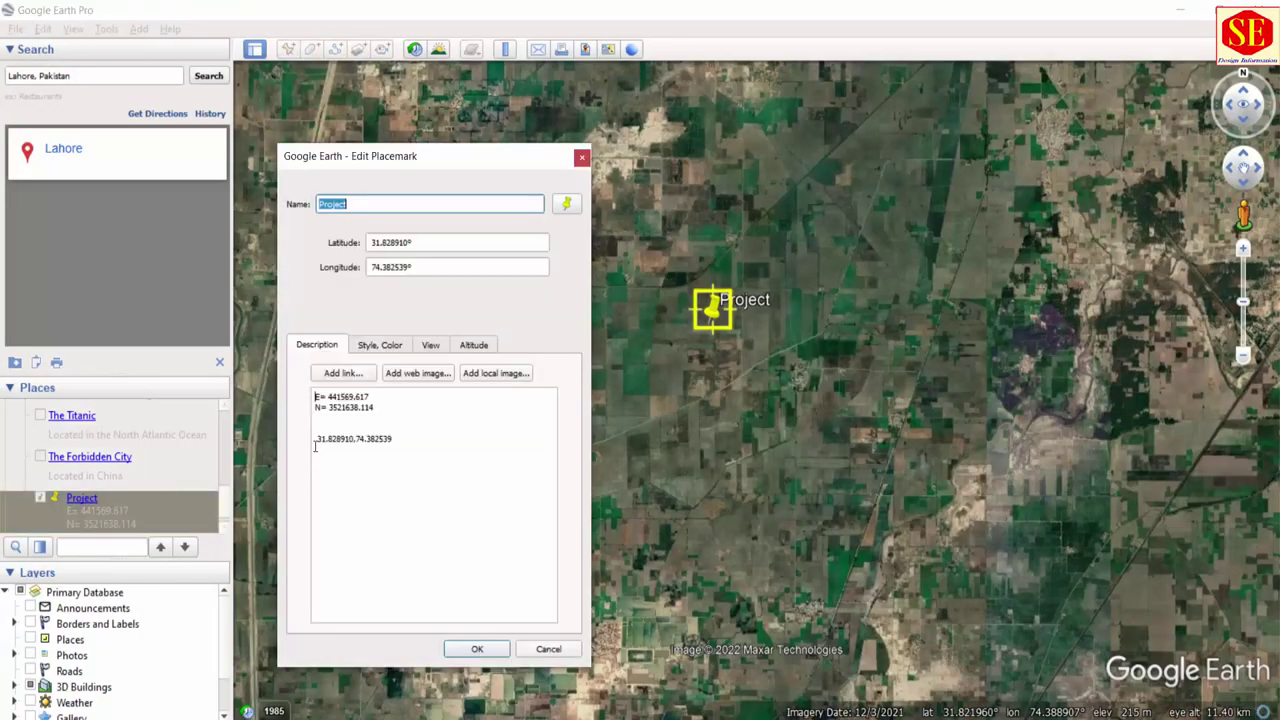
{"action": "left_click_drag", "start_coordinate": [317, 439], "coordinate": [391, 439]}
{"action": "right_click", "coordinate": [381, 438]}
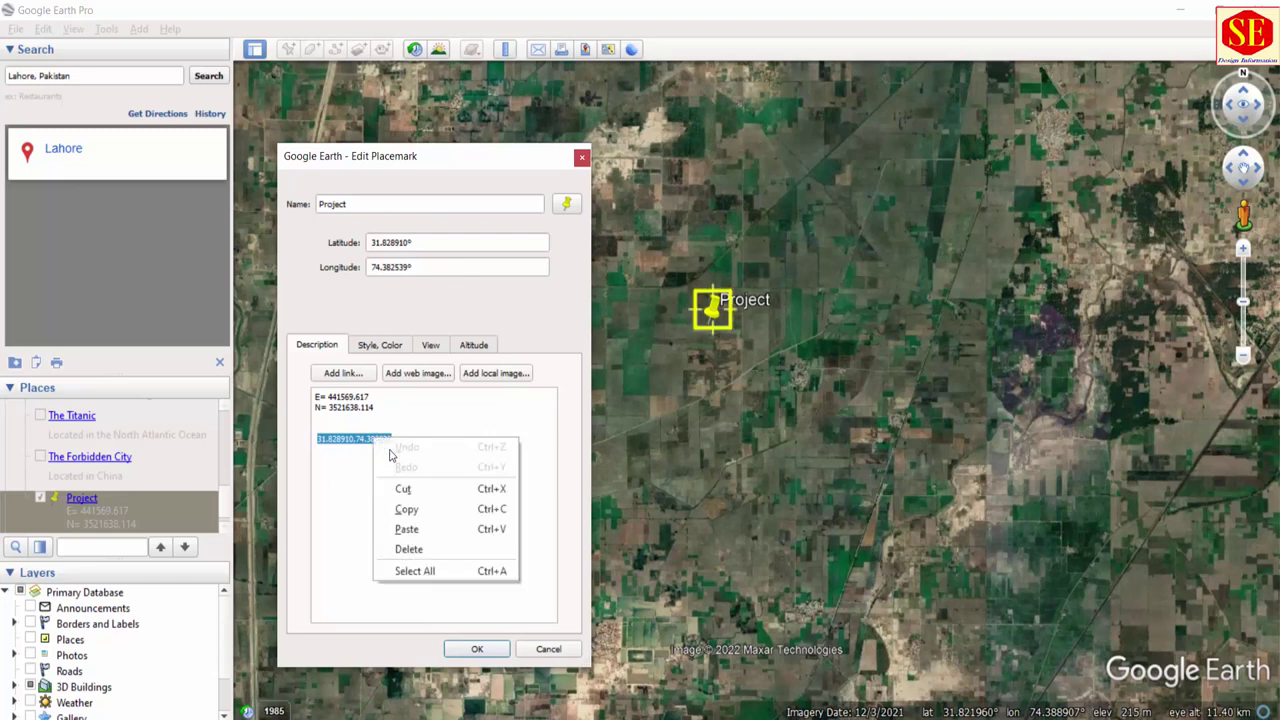
{"action": "left_click", "coordinate": [385, 497]}
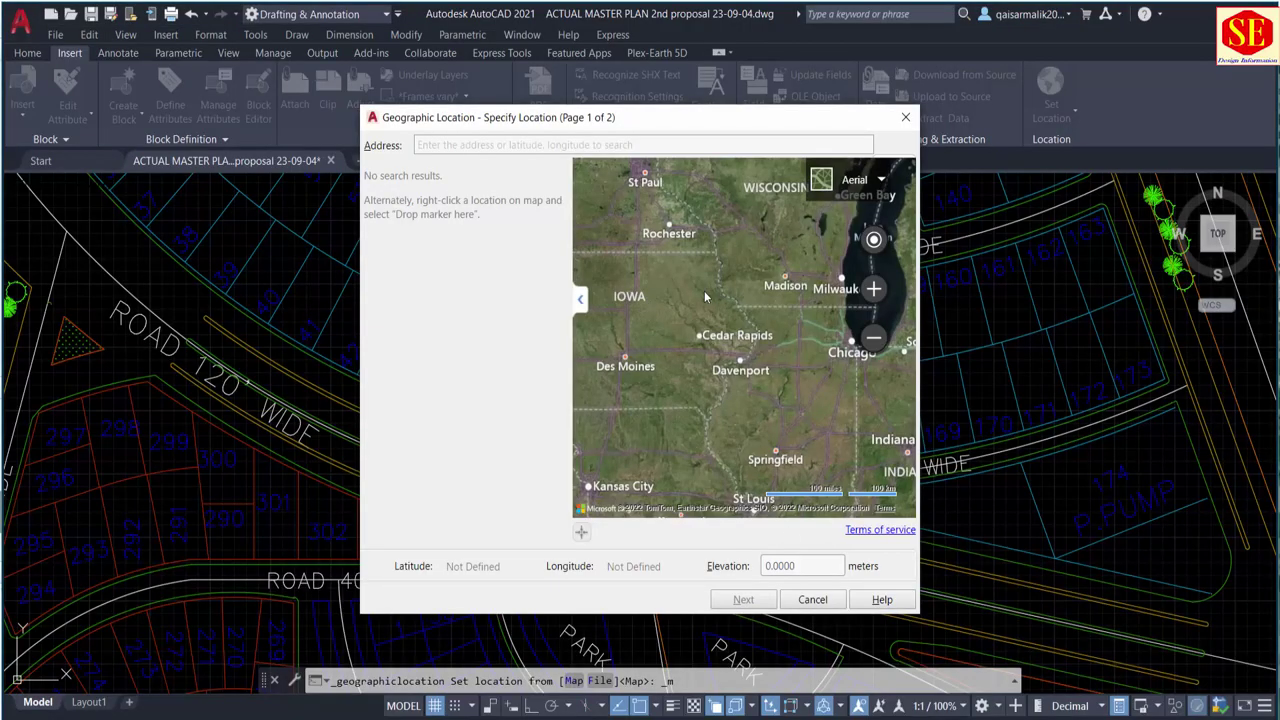
Step: Search the pasted coordinates, drop a marker at 31.8289, 74.3825, and continue
{"action": "left_click", "coordinate": [474, 146]}
{"action": "right_click", "coordinate": [468, 146]}
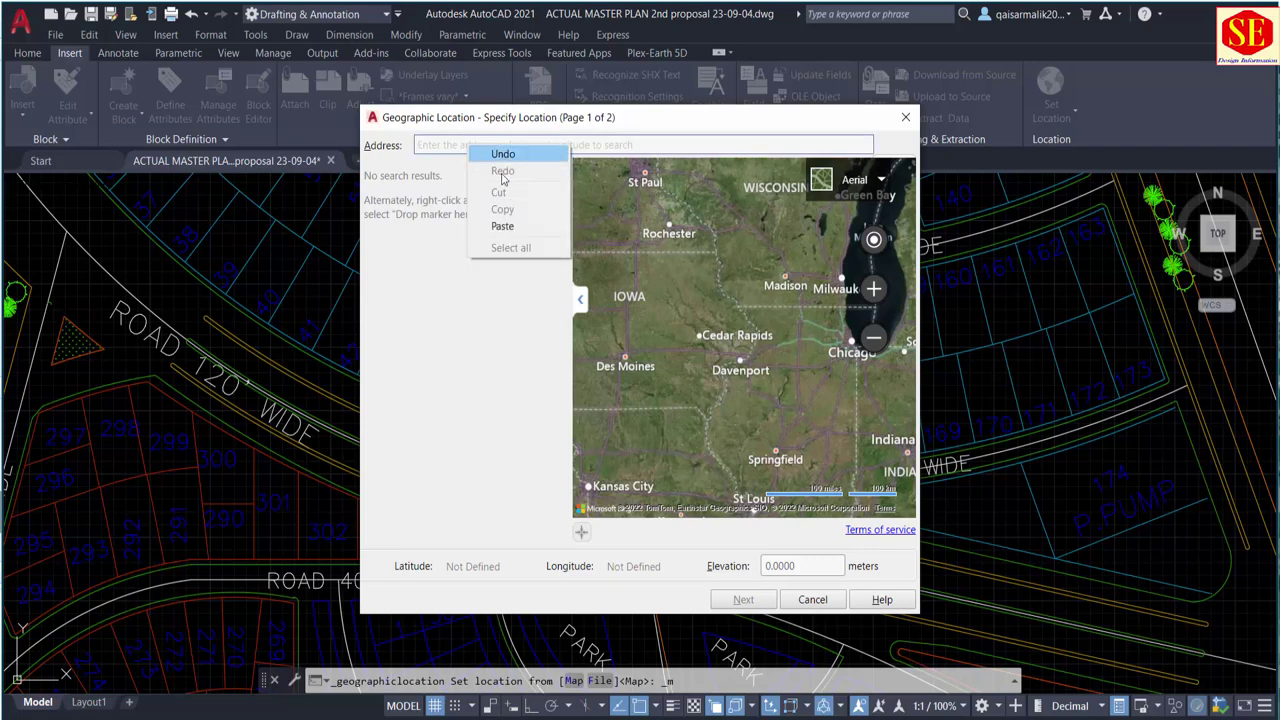
{"action": "left_click", "coordinate": [518, 234]}
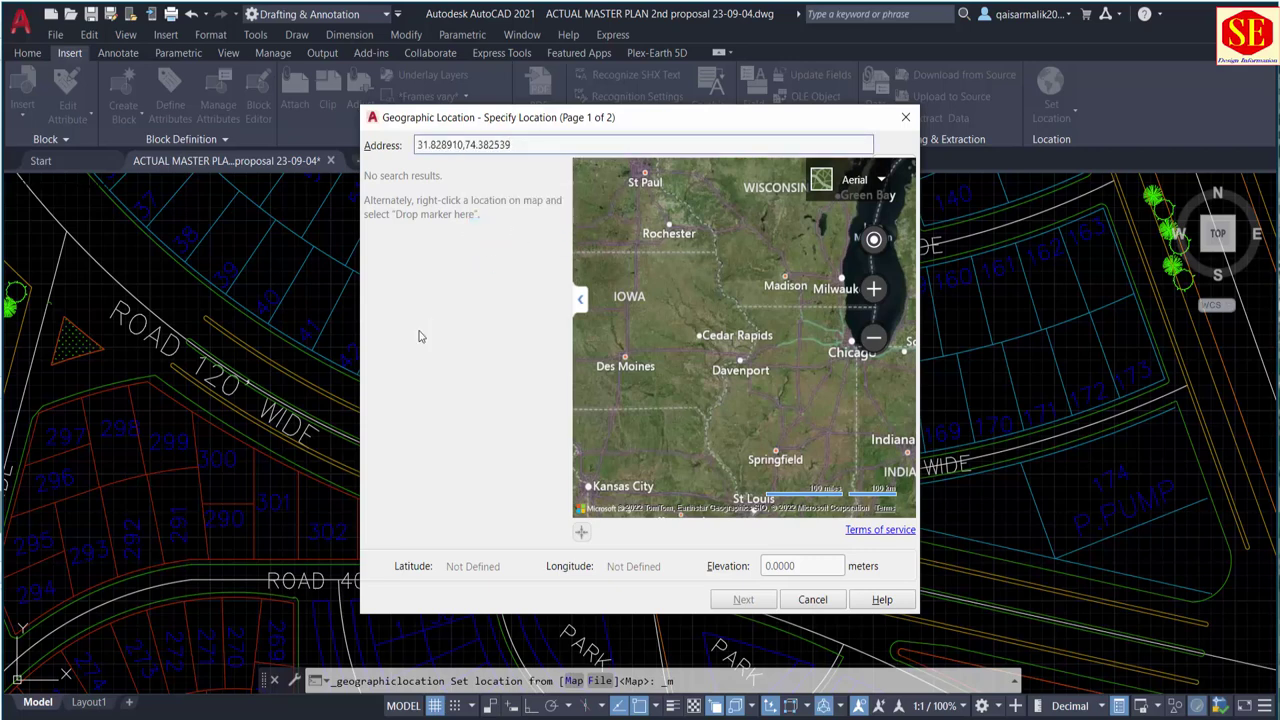
{"action": "key", "text": "Return"}
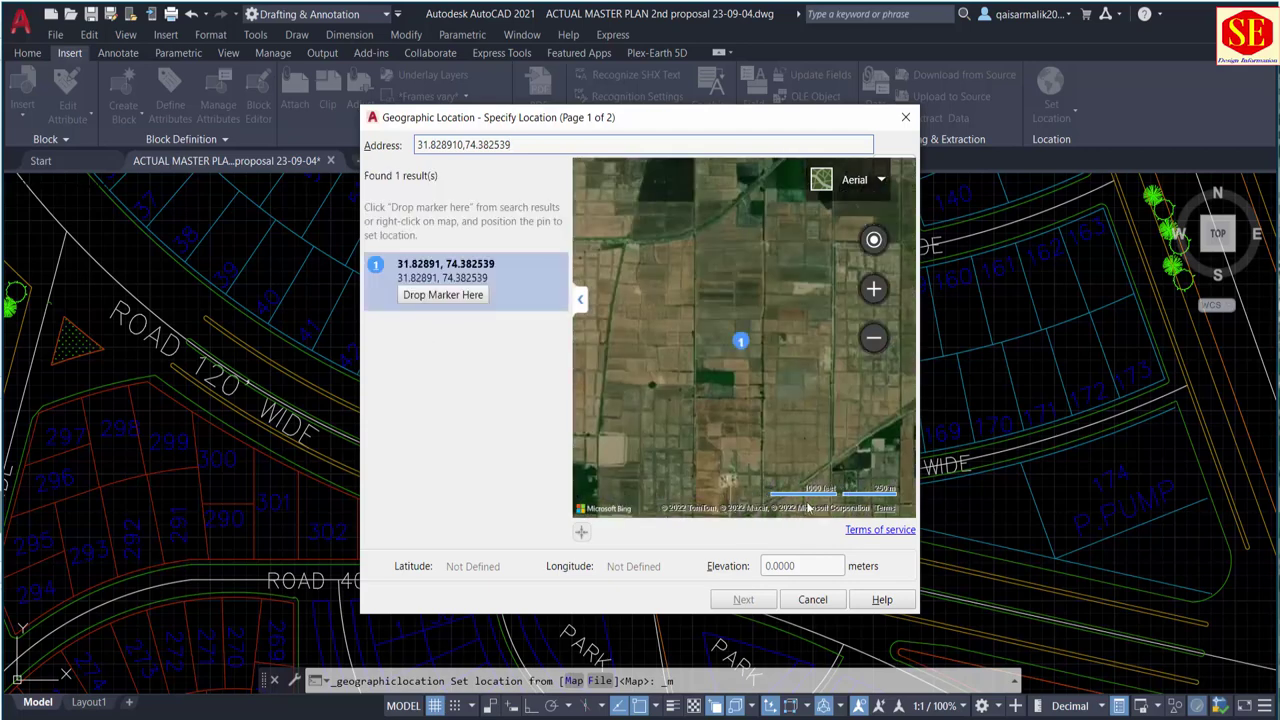
{"action": "left_click", "coordinate": [744, 350]}
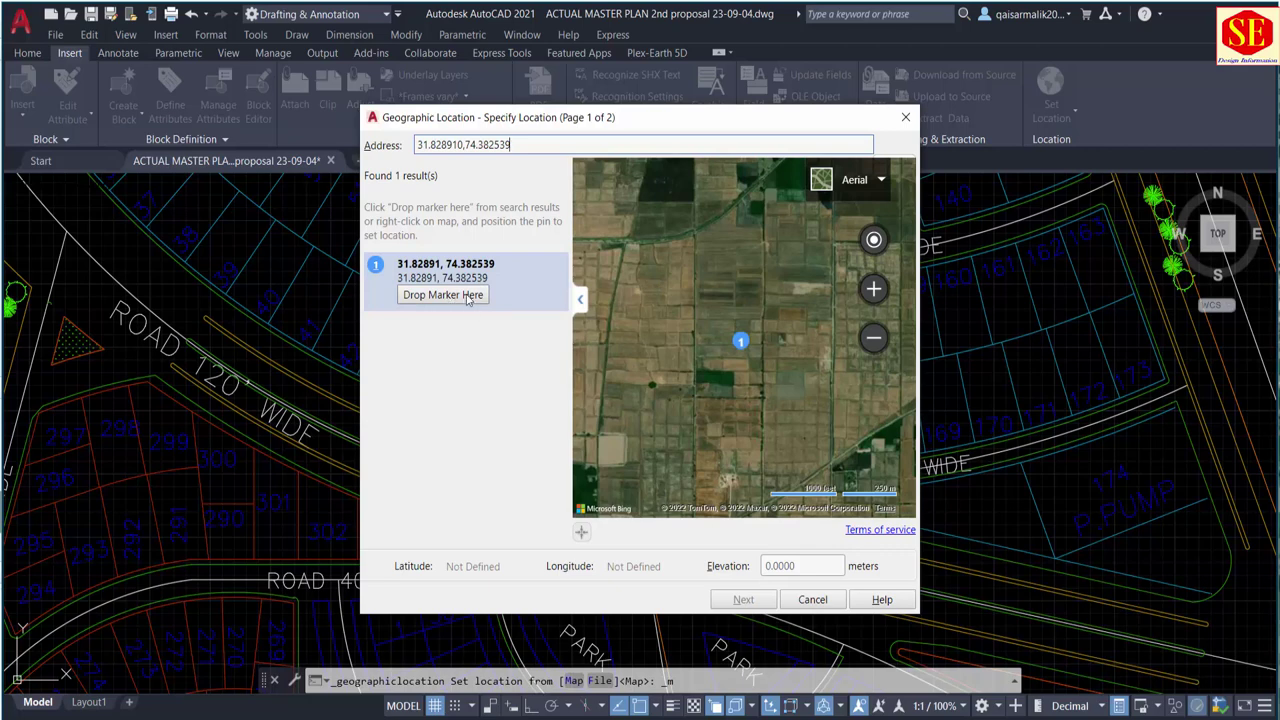
{"action": "left_click", "coordinate": [467, 299]}
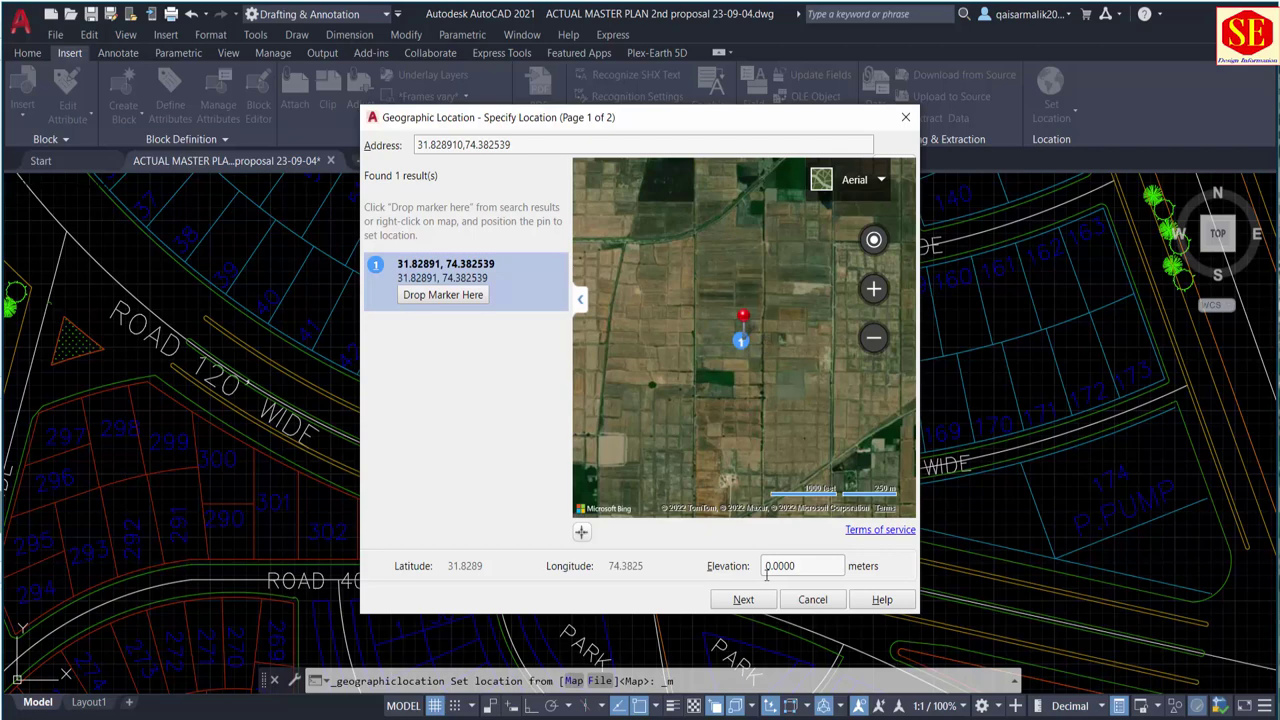
{"action": "left_click", "coordinate": [745, 600]}
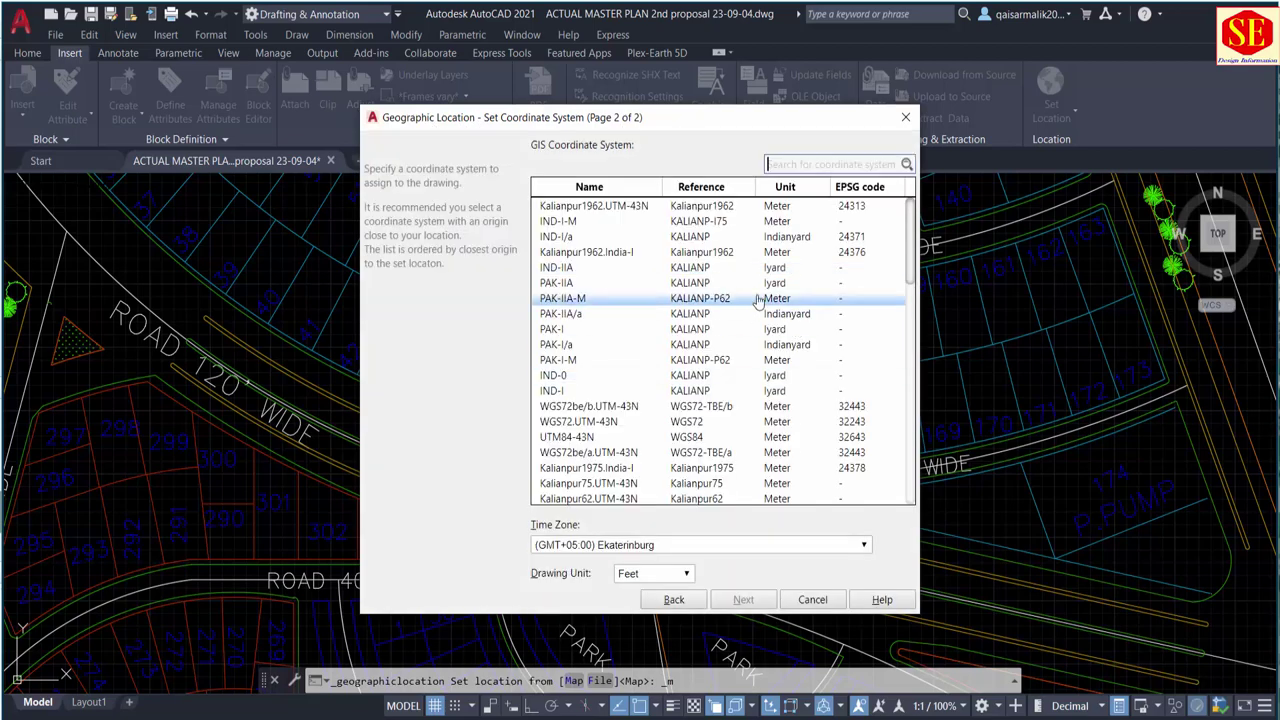
Step: Filter the coordinate systems by 'wg' and select WGS72be/b.UTM-43N
{"action": "scroll", "coordinate": [765, 275], "scroll_direction": "down", "scroll_amount": 2}
{"action": "scroll", "coordinate": [770, 330], "scroll_direction": "down", "scroll_amount": 5}
{"action": "scroll", "coordinate": [770, 345], "scroll_direction": "up", "scroll_amount": 8}
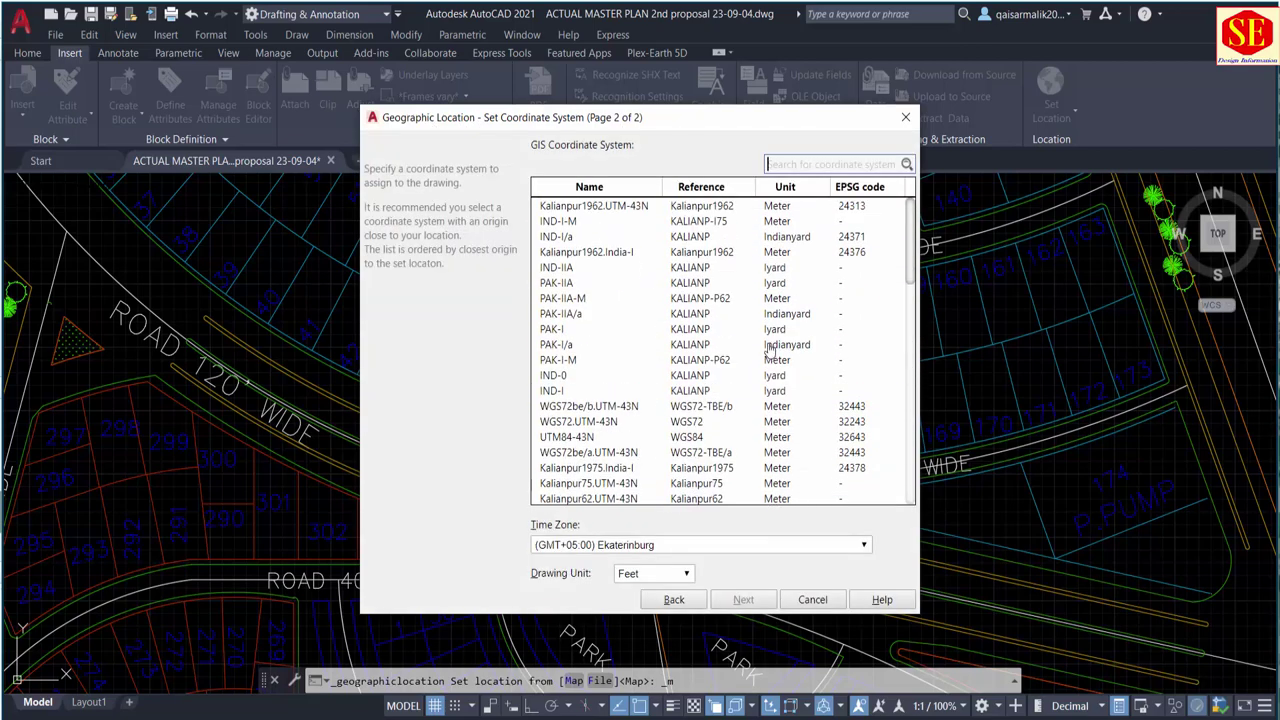
{"action": "scroll", "coordinate": [768, 340], "scroll_direction": "down", "scroll_amount": 3}
{"action": "scroll", "coordinate": [766, 335], "scroll_direction": "down", "scroll_amount": 7}
{"action": "scroll", "coordinate": [762, 325], "scroll_direction": "up", "scroll_amount": 10}
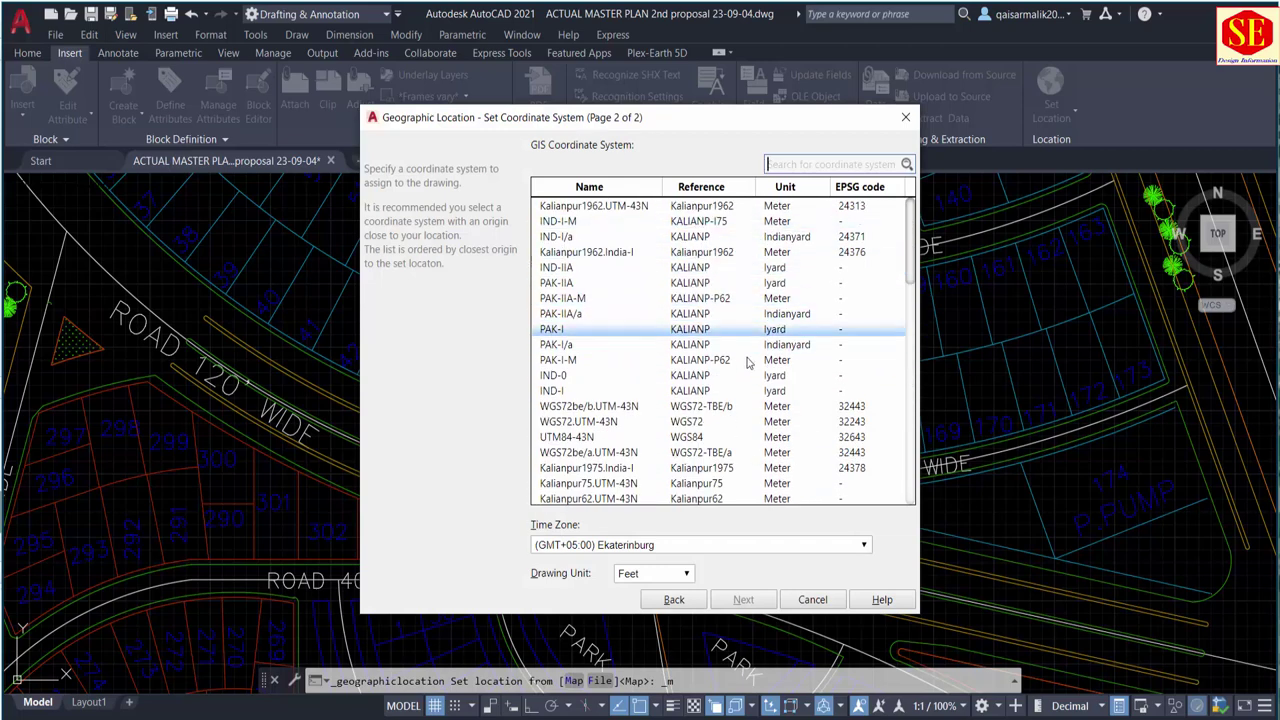
{"action": "scroll", "coordinate": [745, 380], "scroll_direction": "down", "scroll_amount": 5}
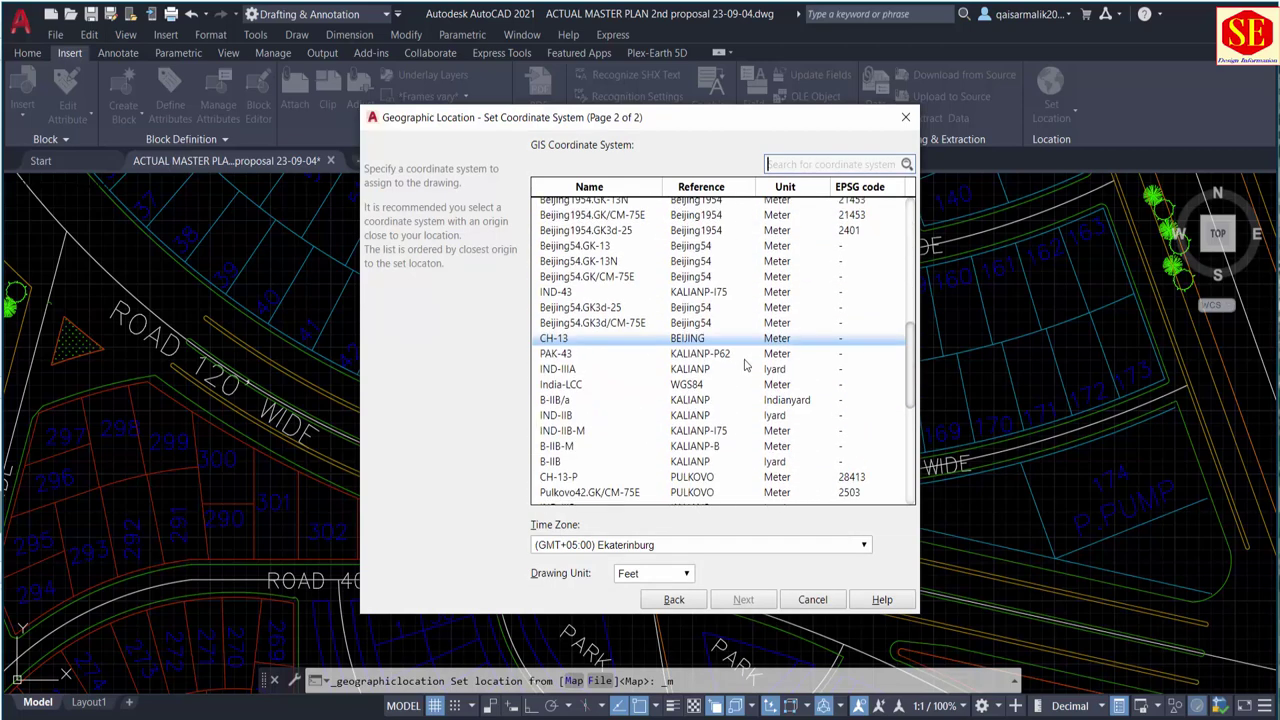
{"action": "left_click", "coordinate": [785, 165]}
{"action": "type", "text": "w"}
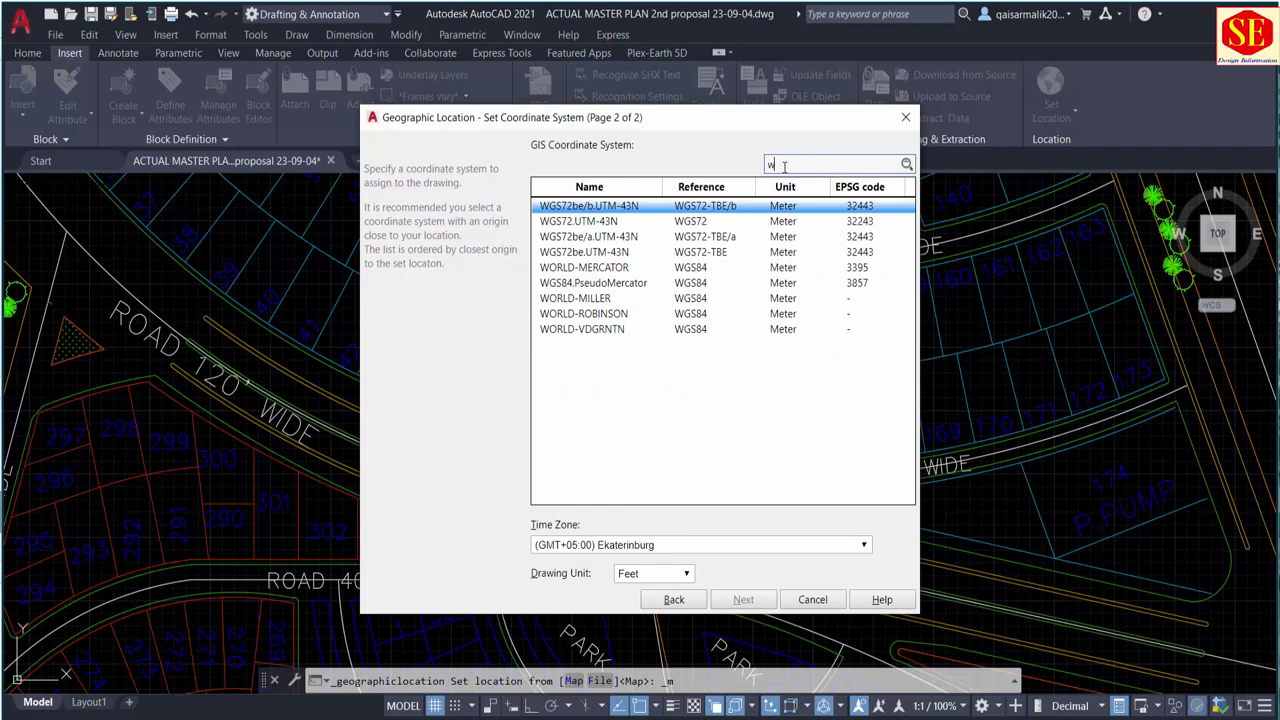
{"action": "type", "text": "g"}
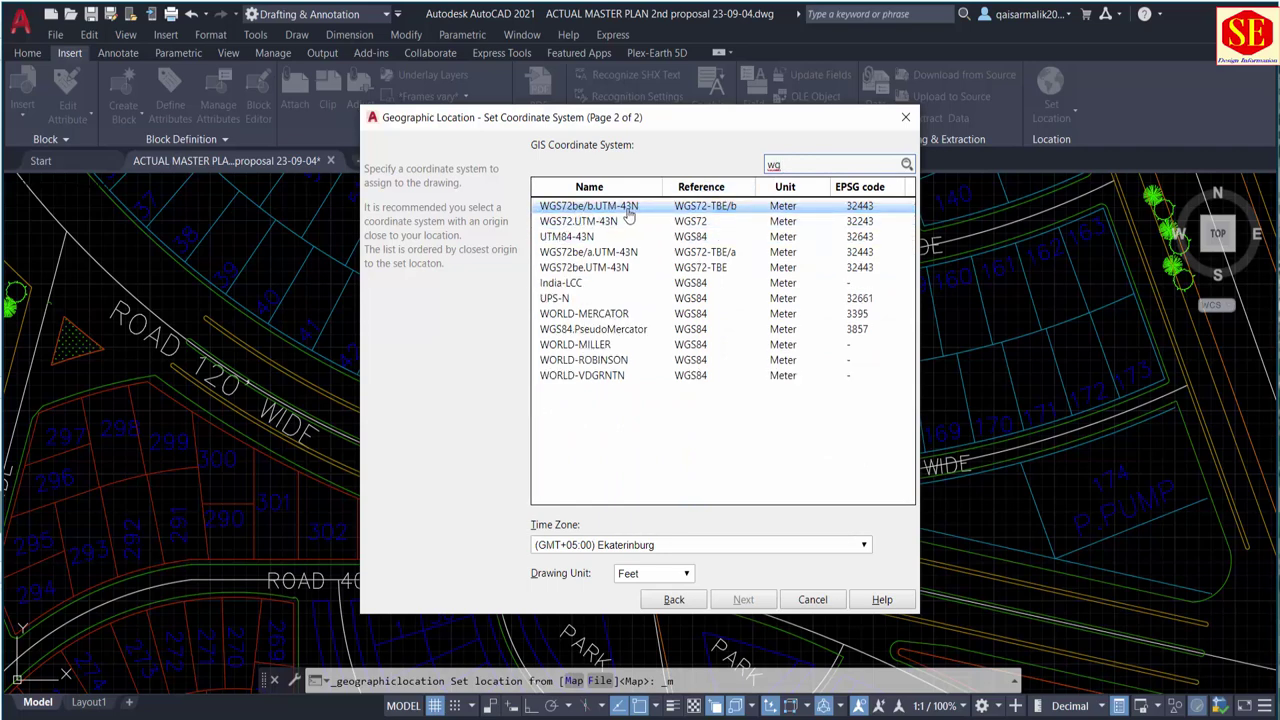
{"action": "left_click", "coordinate": [646, 208]}
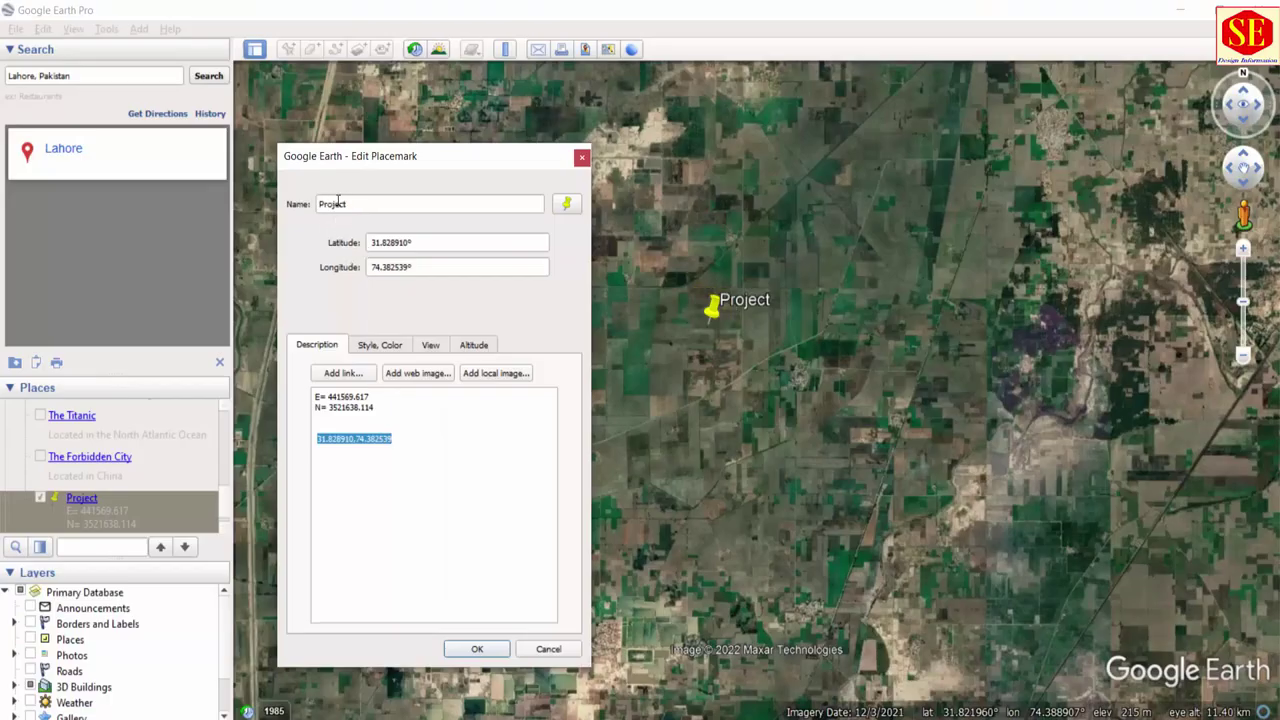
Step: Close the Project placemark's properties, reopen and close them again, then zoom out
{"action": "left_click", "coordinate": [581, 157]}
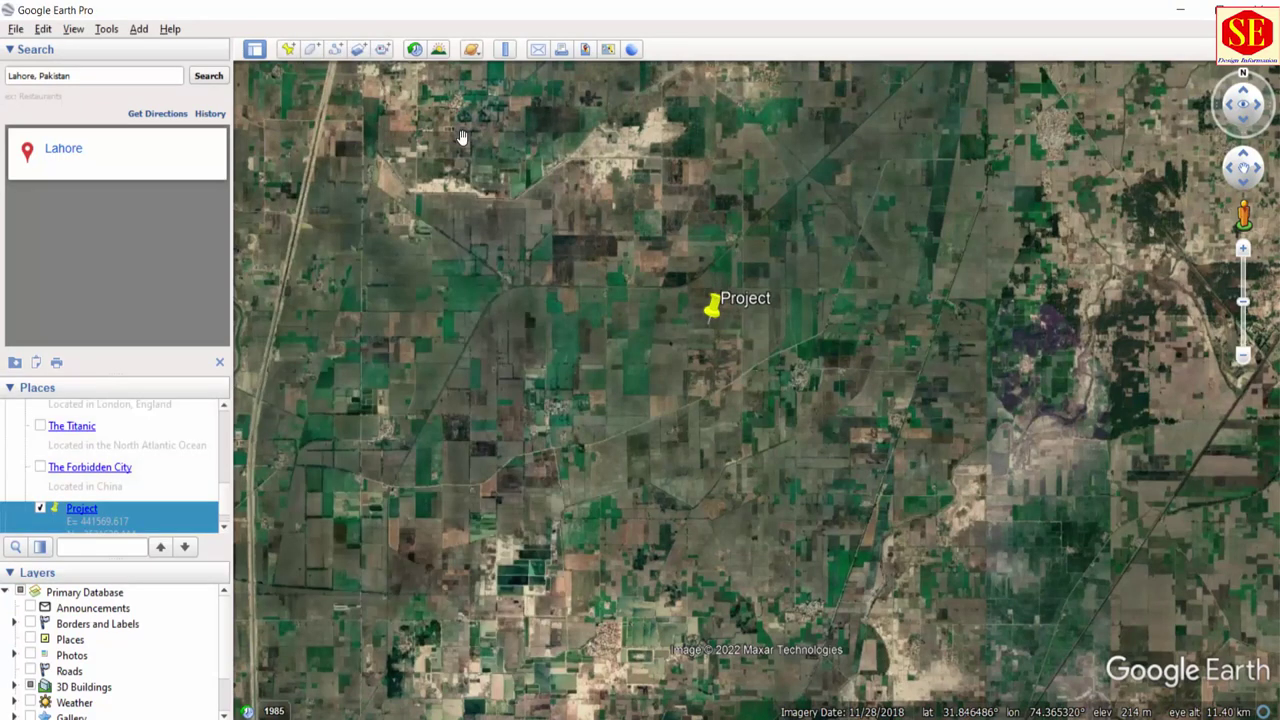
{"action": "right_click", "coordinate": [713, 311]}
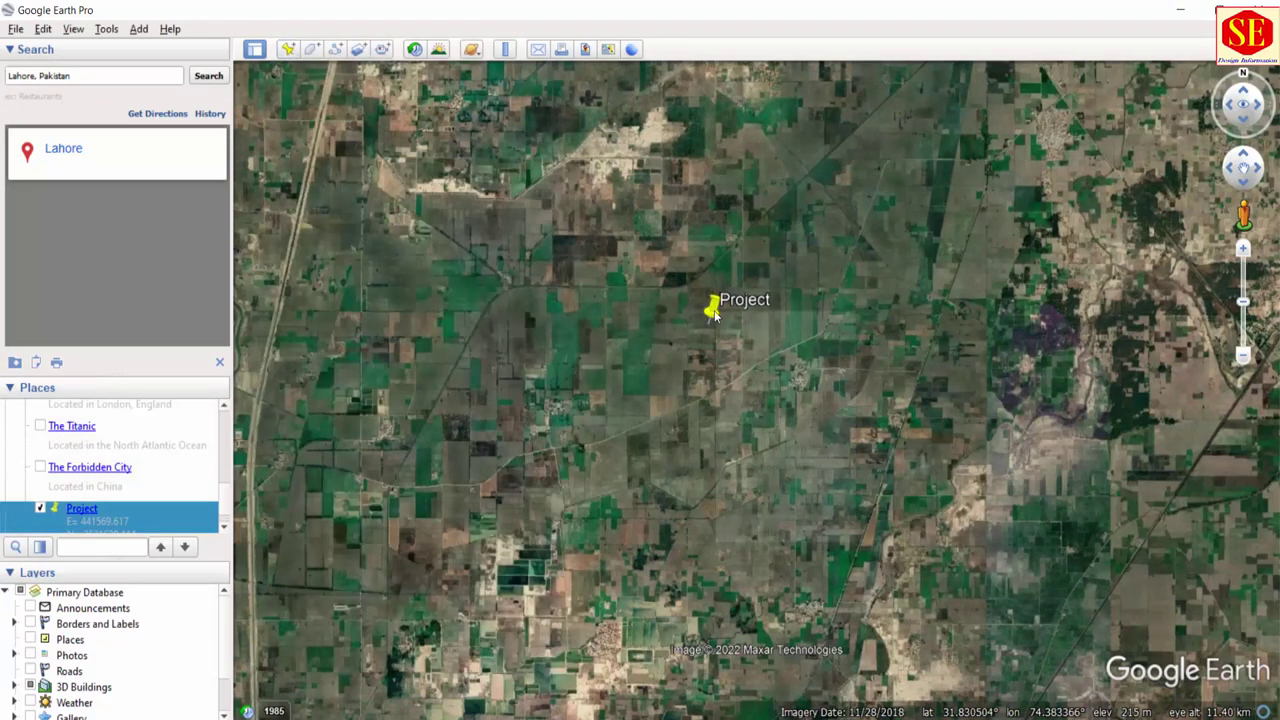
{"action": "left_click", "coordinate": [761, 533]}
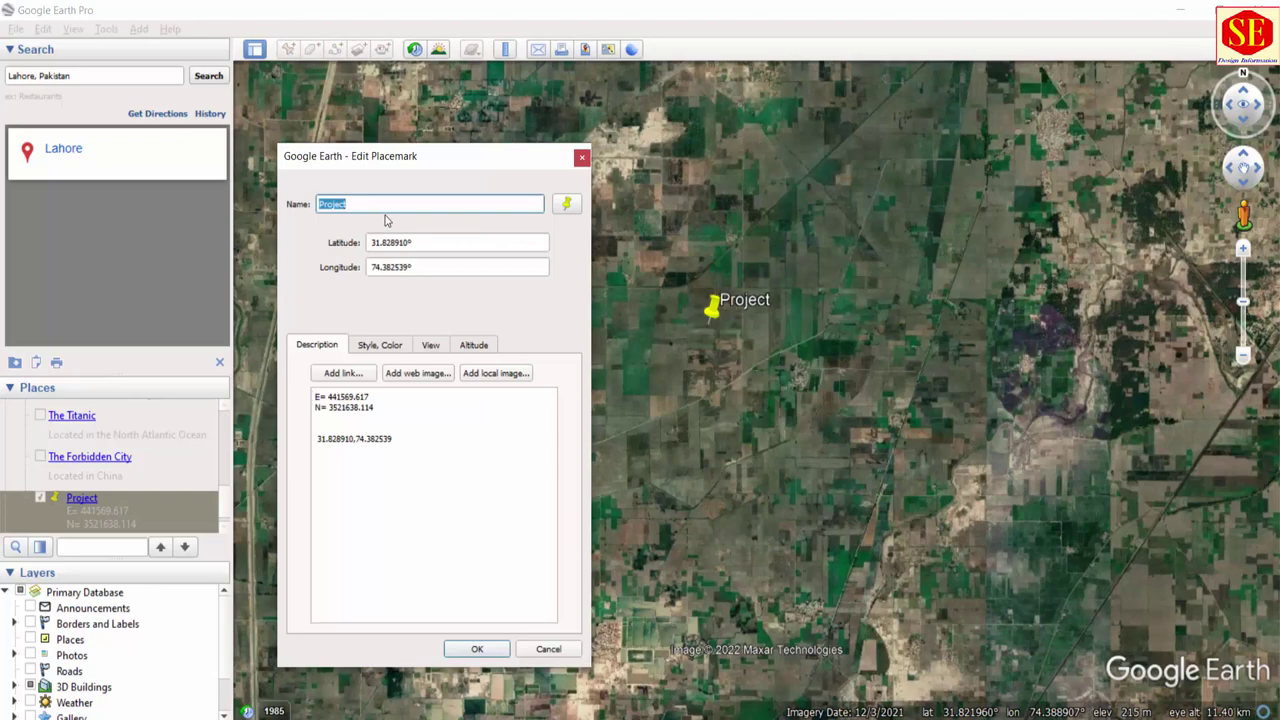
{"action": "left_click", "coordinate": [581, 157]}
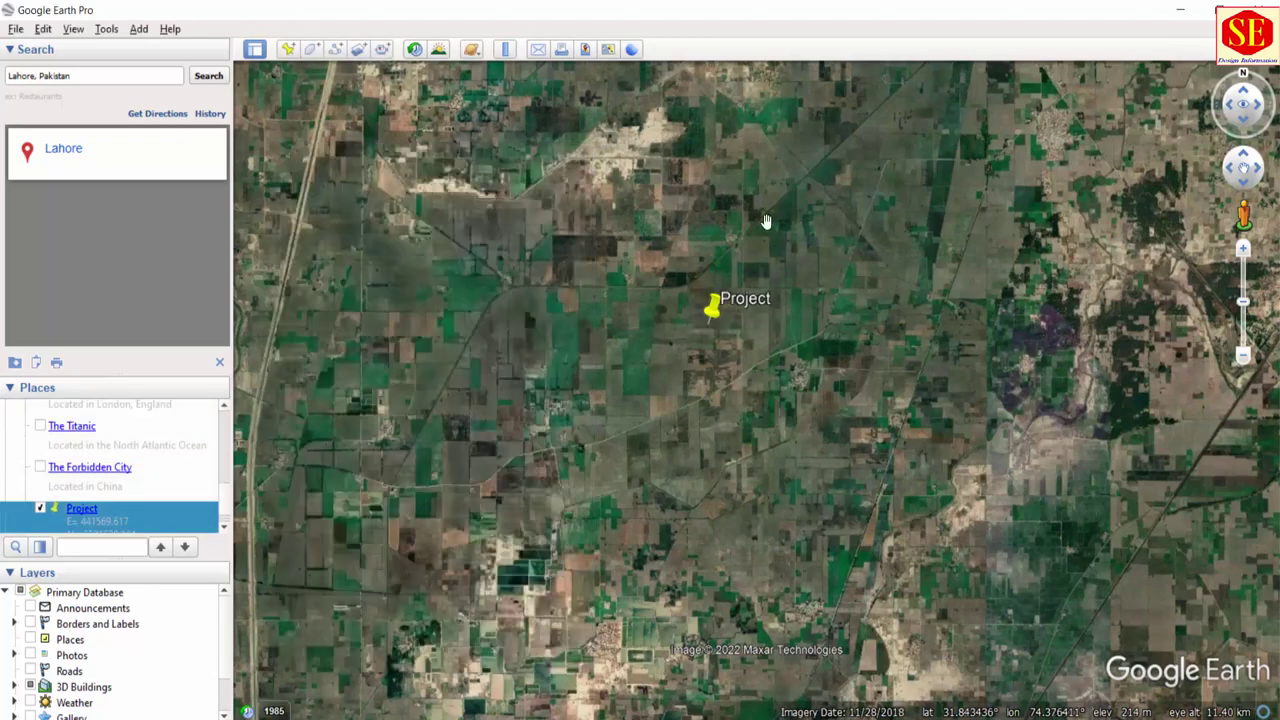
{"action": "scroll", "coordinate": [751, 311], "scroll_direction": "down", "scroll_amount": 3}
{"action": "scroll", "coordinate": [751, 316], "scroll_direction": "down", "scroll_amount": 2}
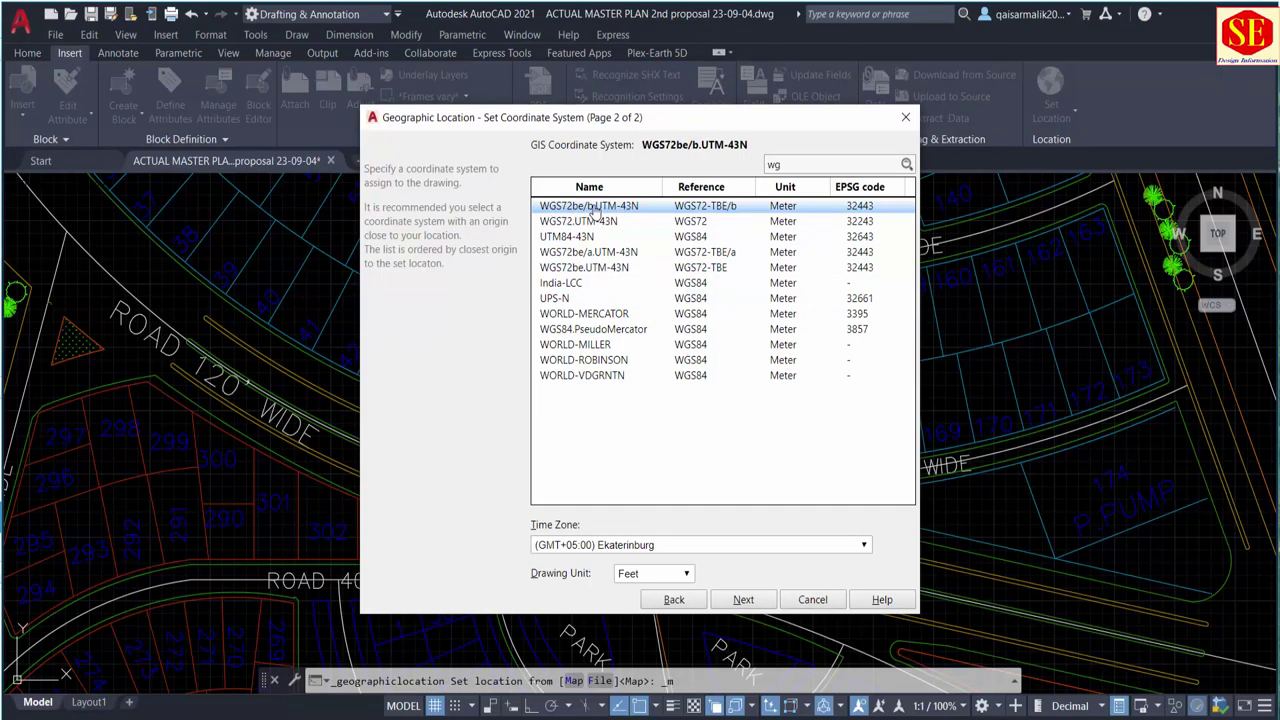
Step: Use WGS72be/b.UTM-43N with Meters and time zone GMT+05:00 Islamabad, then continue
{"action": "left_click", "coordinate": [634, 208]}
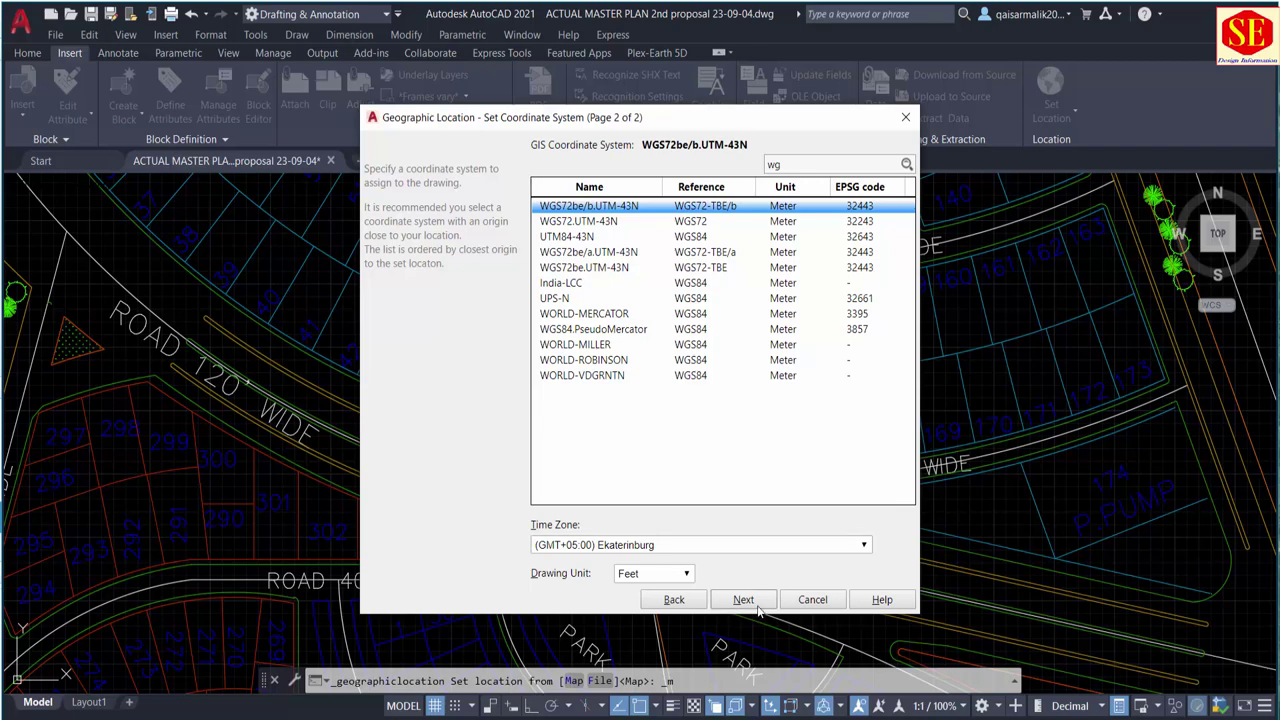
{"action": "left_click", "coordinate": [672, 576]}
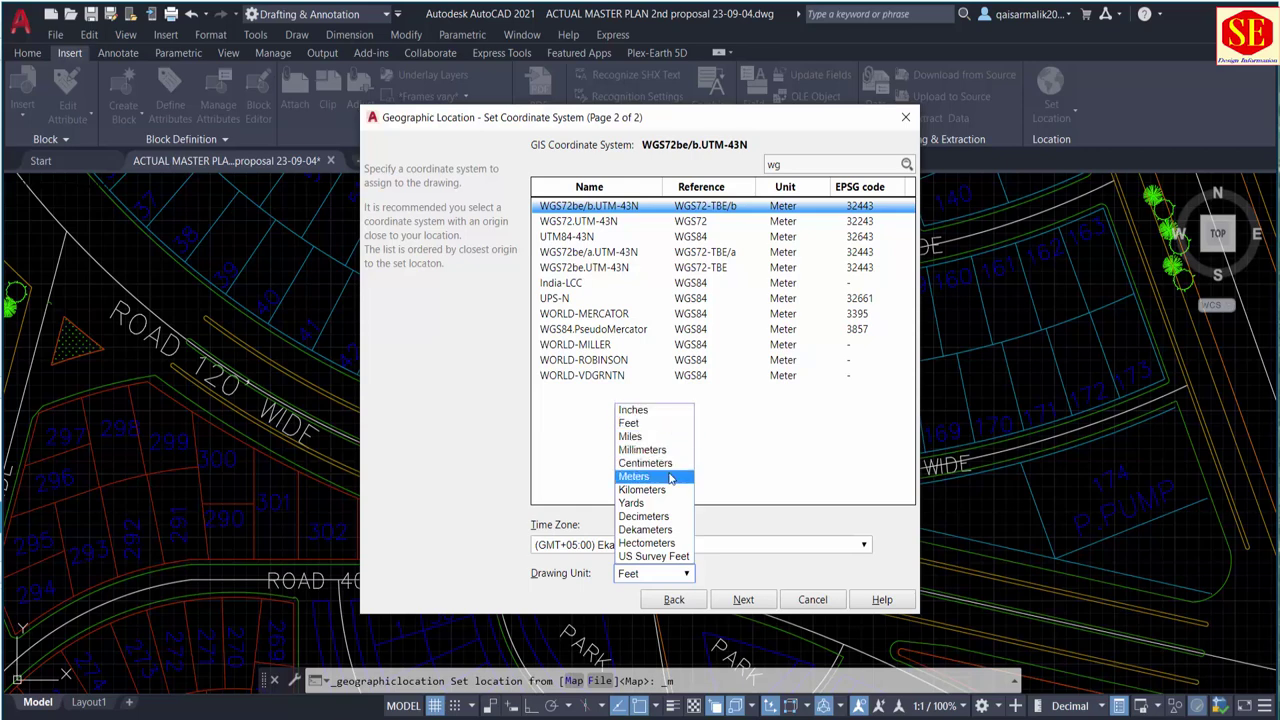
{"action": "left_click", "coordinate": [640, 476]}
{"action": "left_click", "coordinate": [752, 410]}
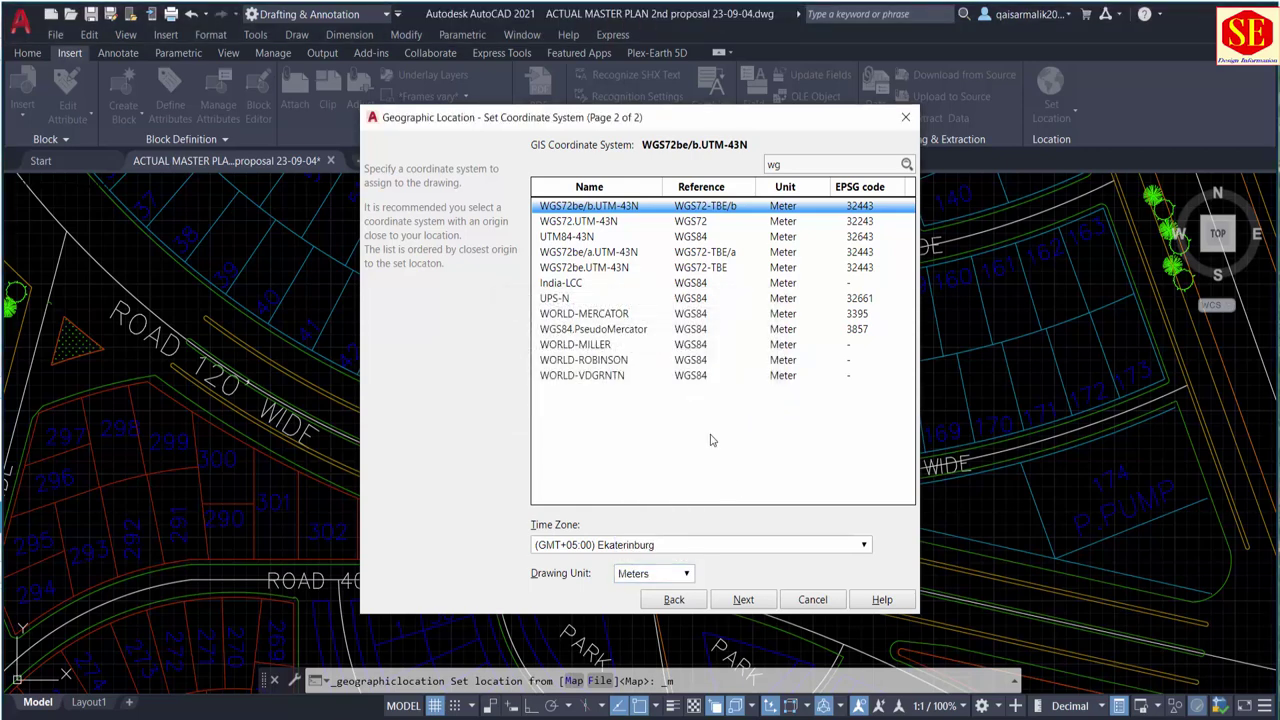
{"action": "left_click", "coordinate": [731, 545]}
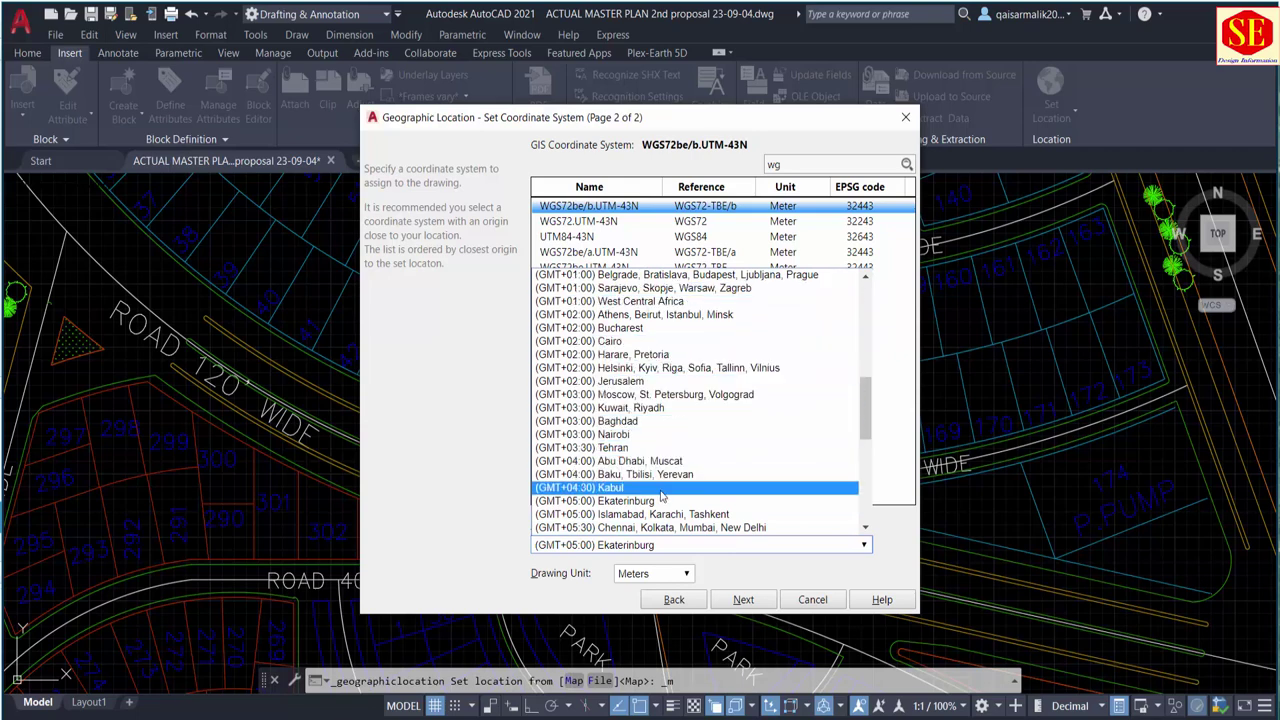
{"action": "scroll", "coordinate": [600, 480], "scroll_direction": "down", "scroll_amount": 2}
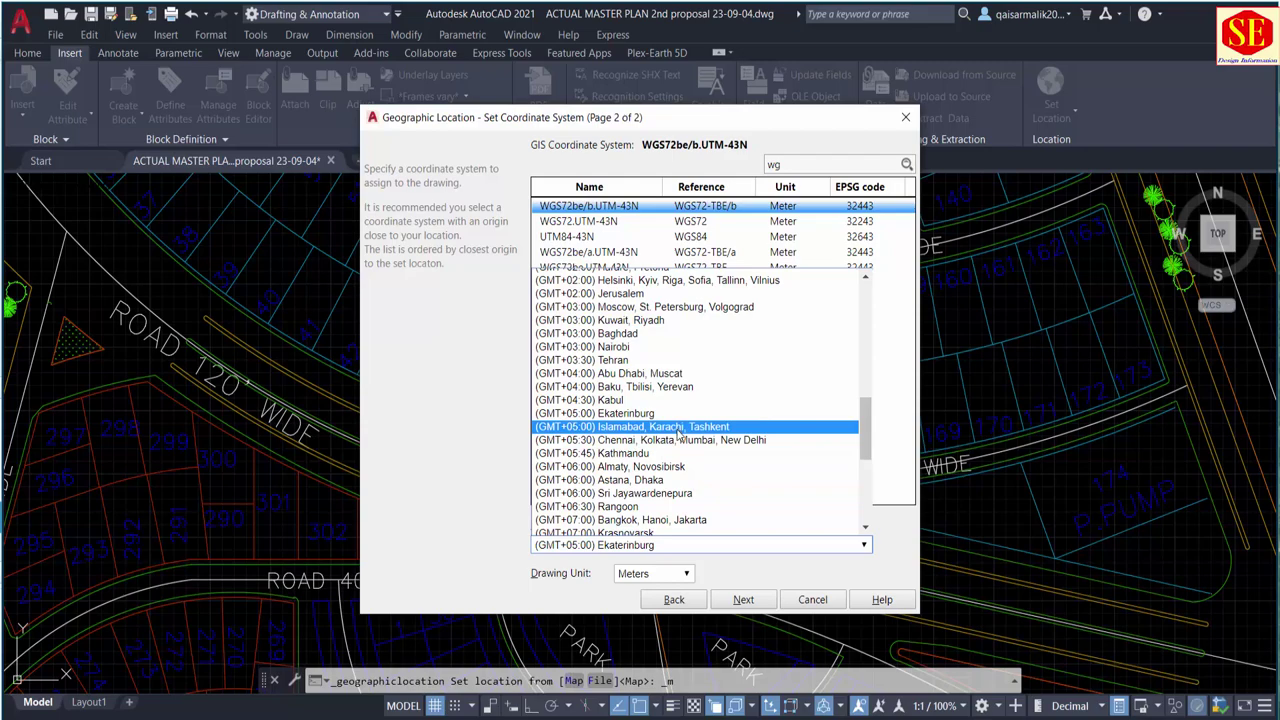
{"action": "left_click", "coordinate": [678, 427]}
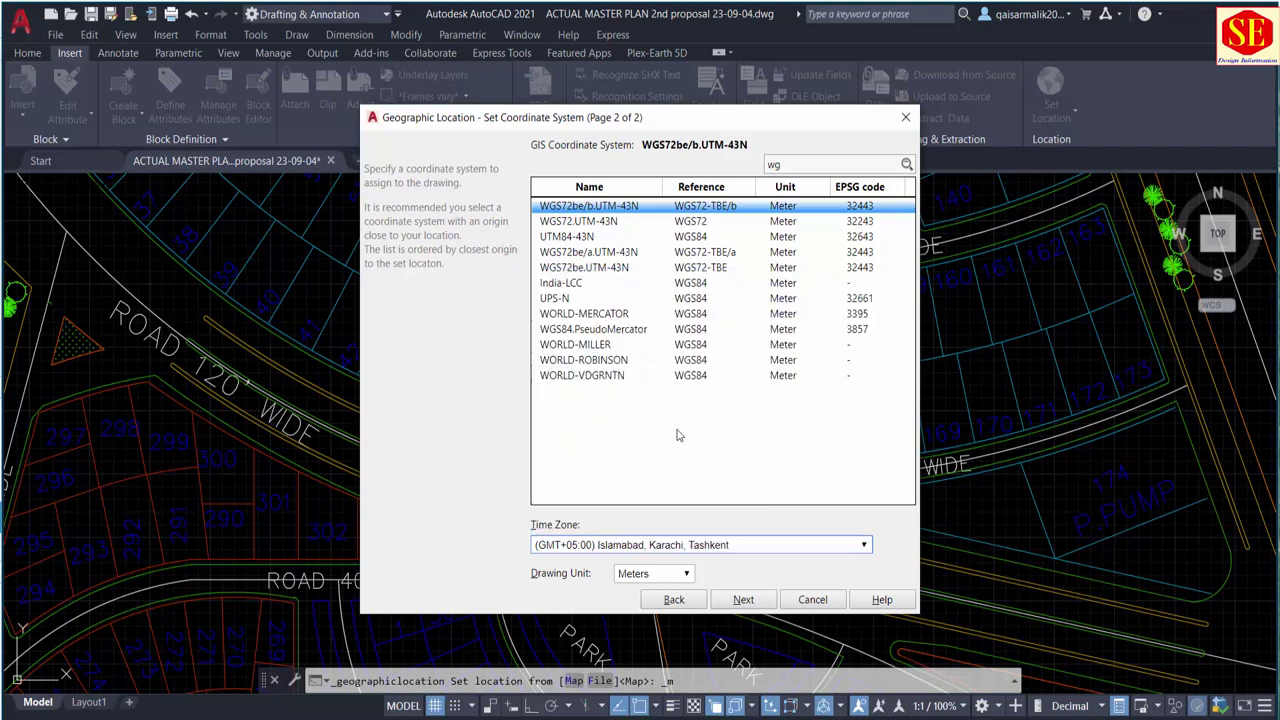
{"action": "left_click", "coordinate": [745, 601]}
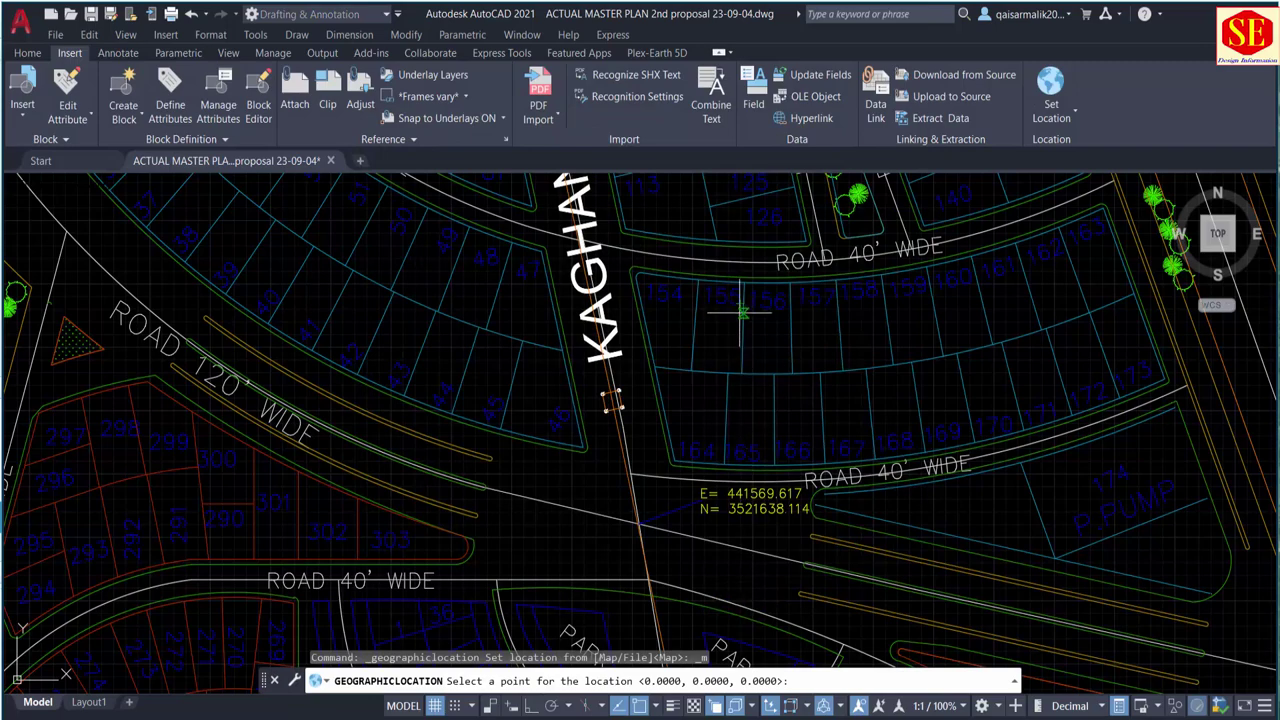
Step: Pick the E 441569.617, N 3521638.114 intersection as the geolocation point
{"action": "scroll", "coordinate": [720, 340], "scroll_direction": "down", "scroll_amount": 2}
{"action": "scroll", "coordinate": [698, 335], "scroll_direction": "down", "scroll_amount": 2}
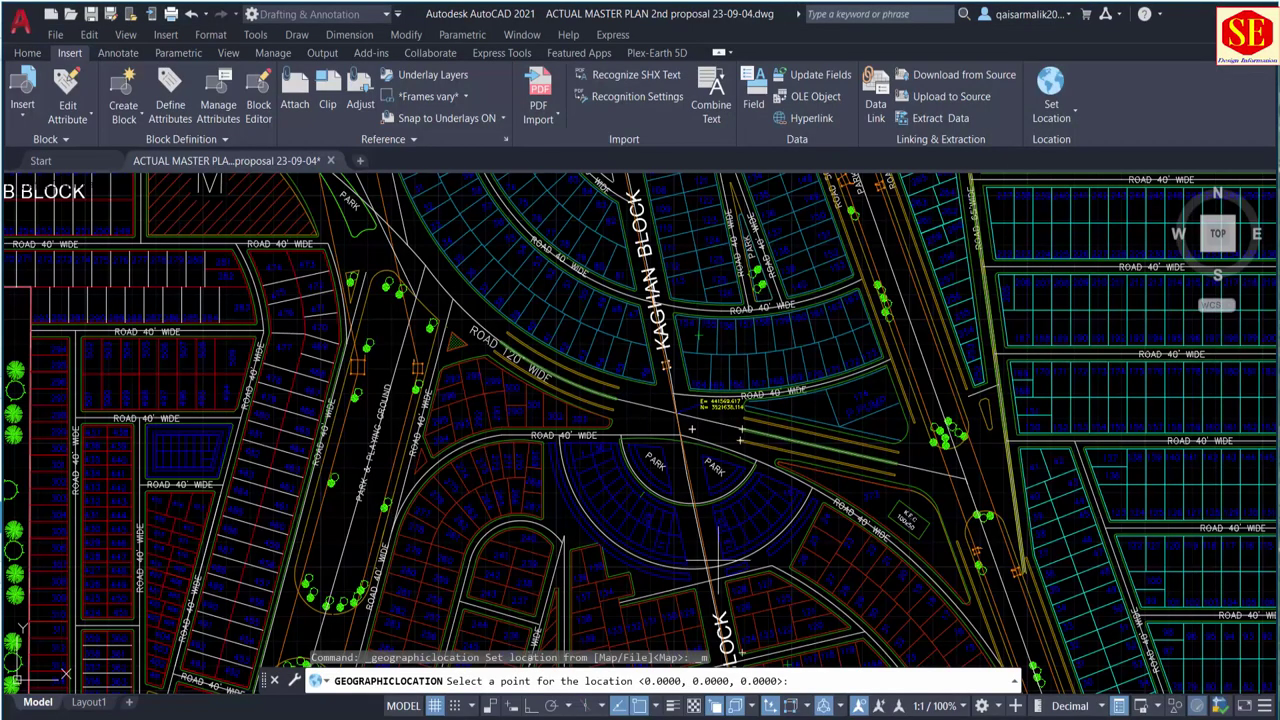
{"action": "scroll", "coordinate": [647, 400], "scroll_direction": "up", "scroll_amount": 2}
{"action": "scroll", "coordinate": [647, 400], "scroll_direction": "up", "scroll_amount": 2}
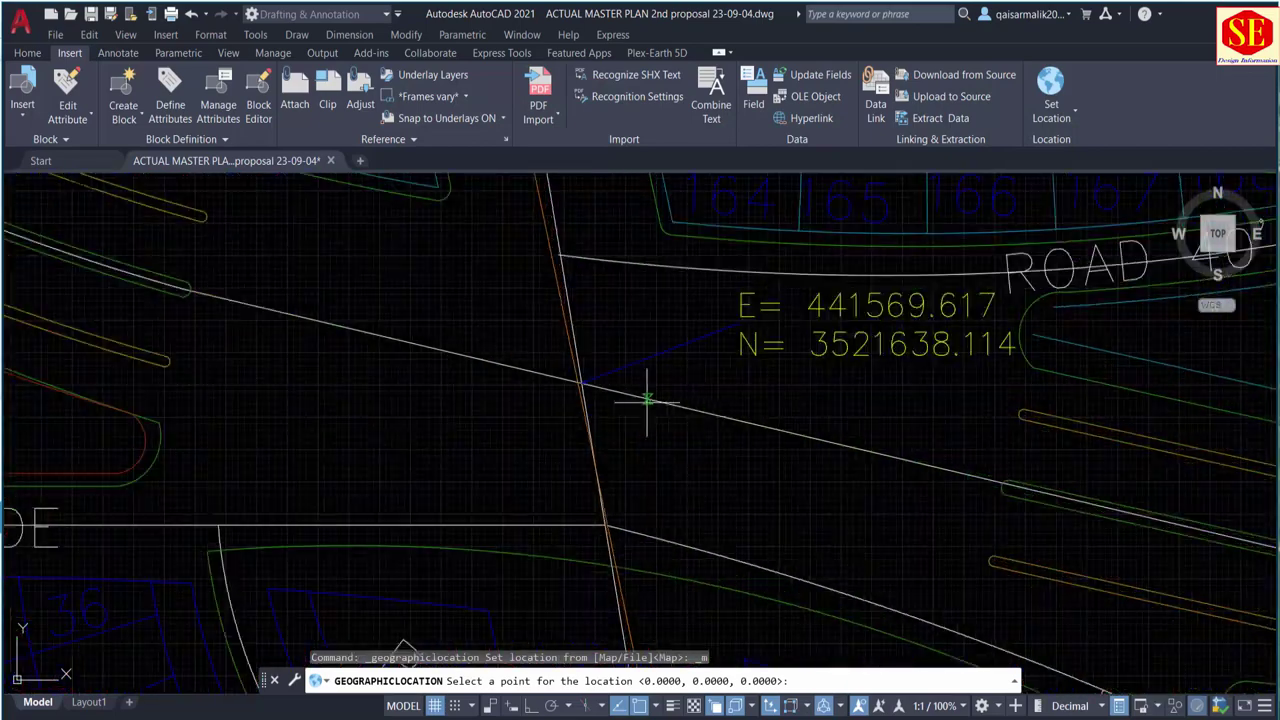
{"action": "left_click", "coordinate": [582, 383]}
Step: With Ortho on (F8), set north pointing straight up to finish geolocating
{"action": "scroll", "coordinate": [605, 390], "scroll_direction": "down", "scroll_amount": 4}
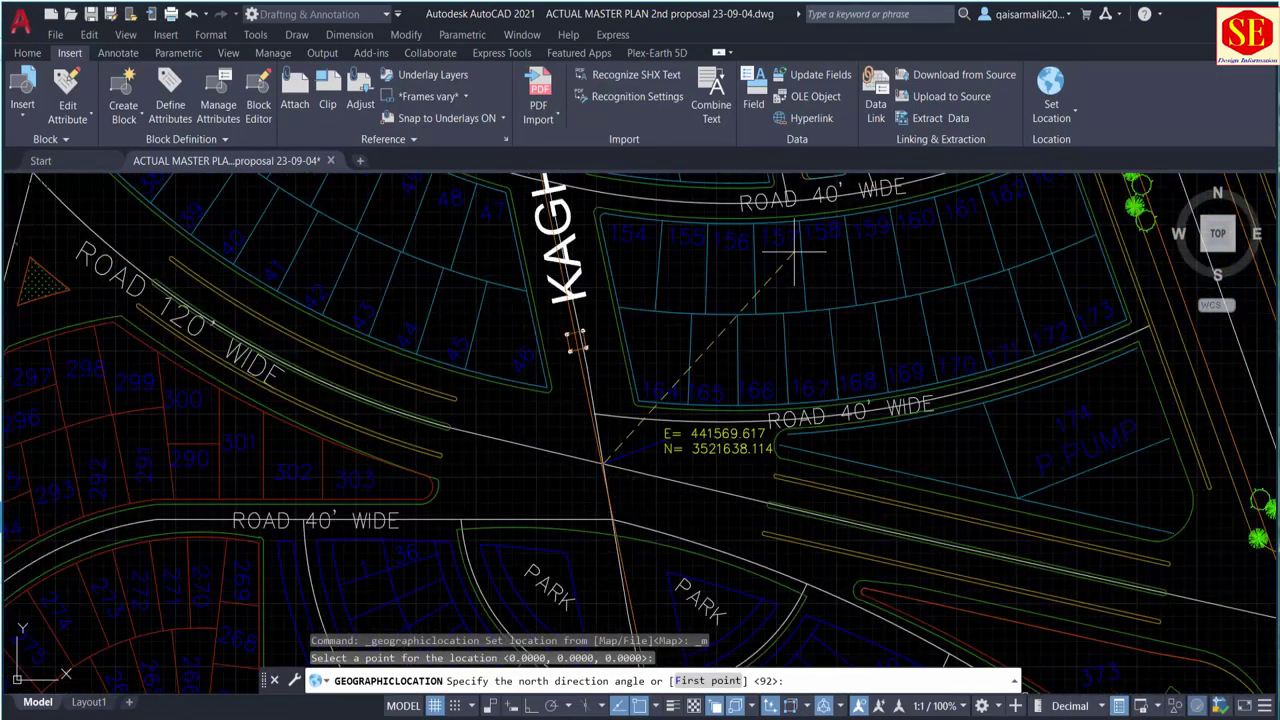
{"action": "mouse_move", "coordinate": [690, 300]}
{"action": "middle_mouse_down"}
{"action": "mouse_move", "coordinate": [730, 497]}
{"action": "mouse_move", "coordinate": [748, 515]}
{"action": "middle_mouse_up"}
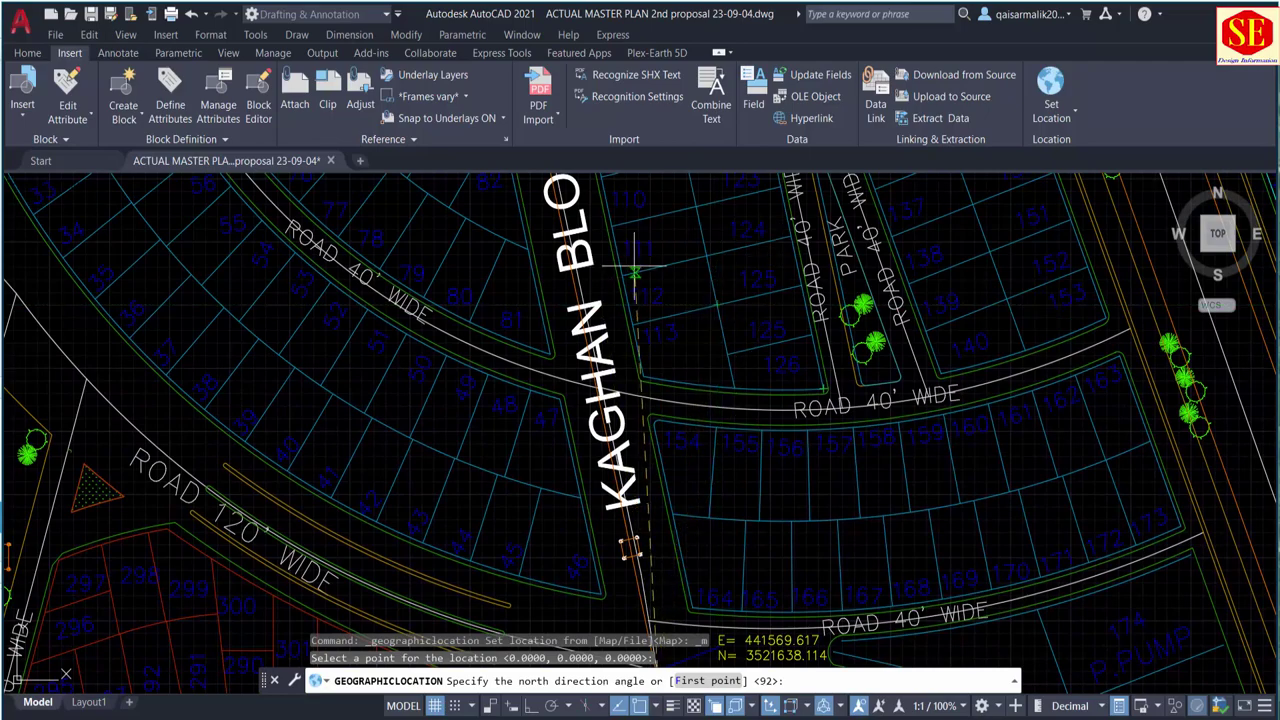
{"action": "scroll", "coordinate": [651, 285], "scroll_direction": "down", "scroll_amount": 10}
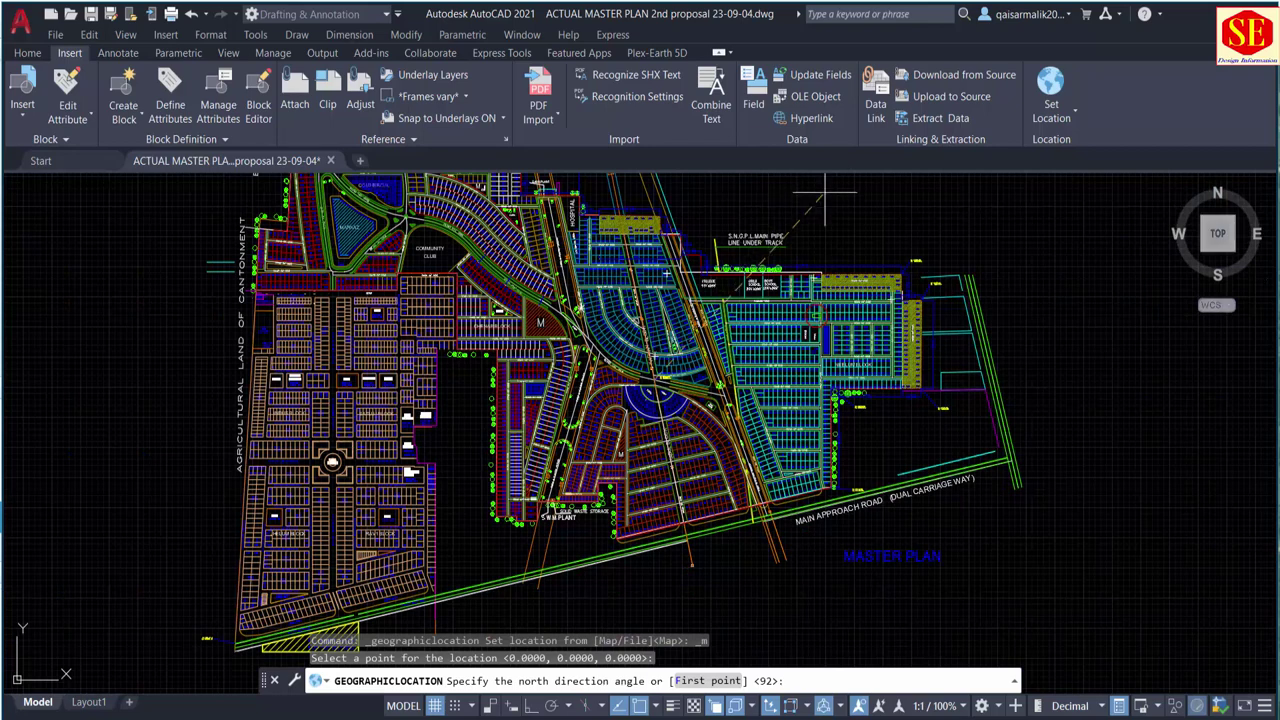
{"action": "middle_click_drag", "start_coordinate": [829, 186], "coordinate": [834, 356]}
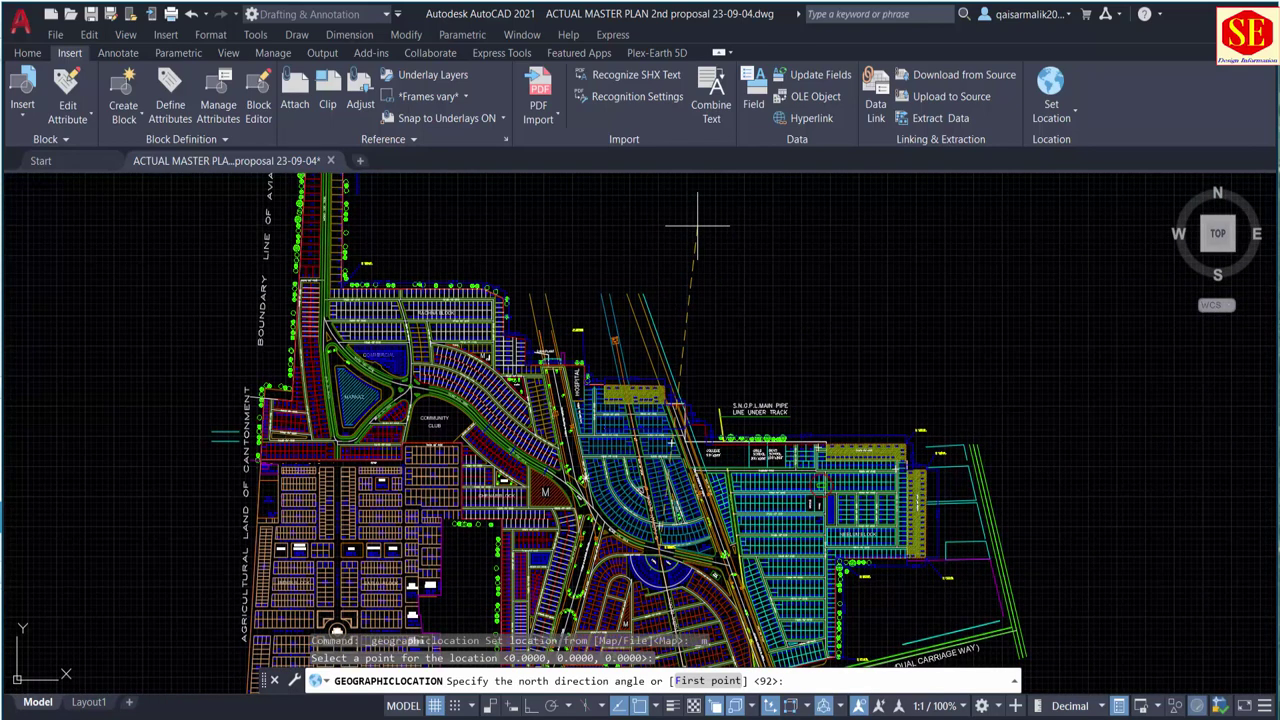
{"action": "key", "text": "F8"}
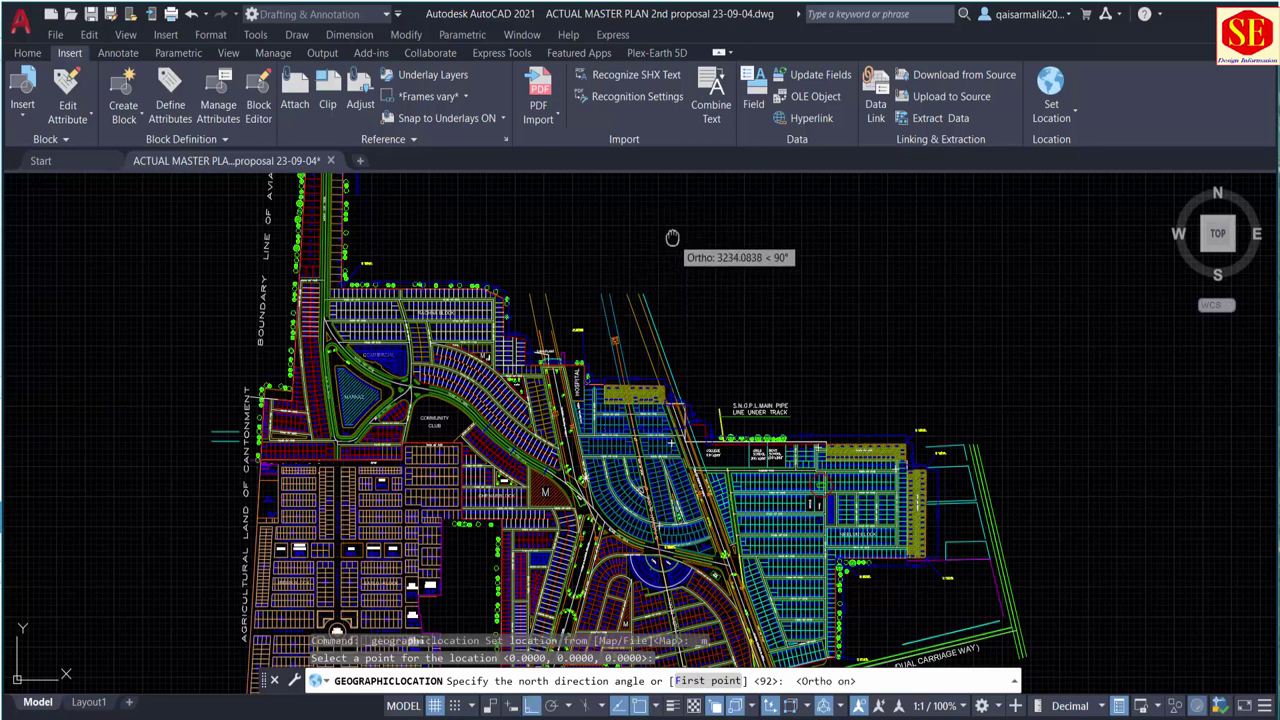
{"action": "middle_click_drag", "start_coordinate": [673, 243], "coordinate": [660, 293]}
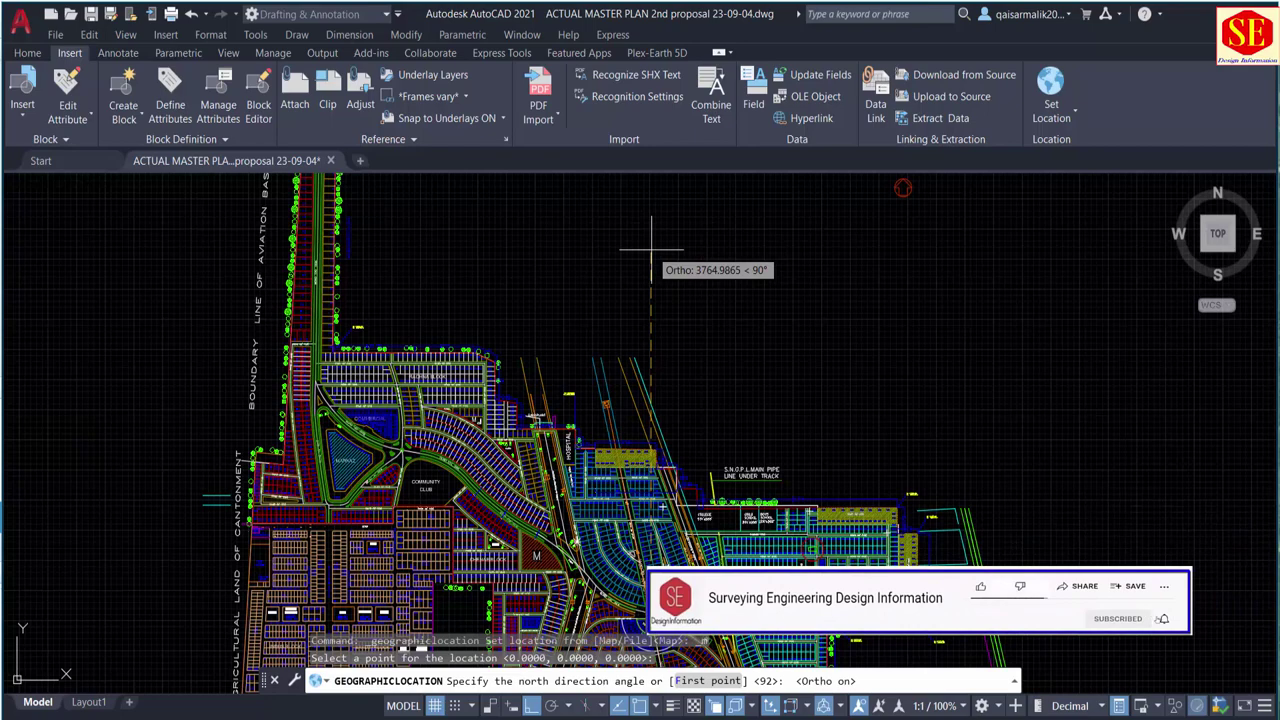
{"action": "left_click", "coordinate": [651, 250]}
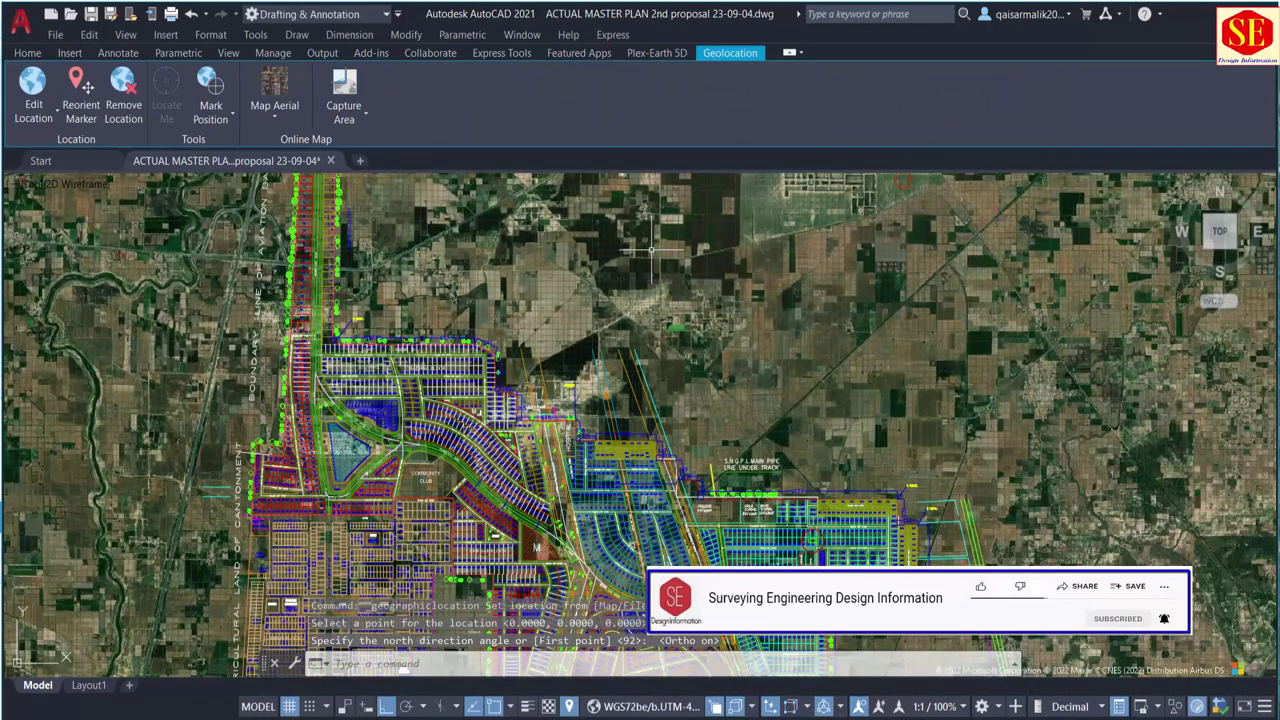
{"action": "scroll", "coordinate": [668, 286], "scroll_direction": "down", "scroll_amount": 2}
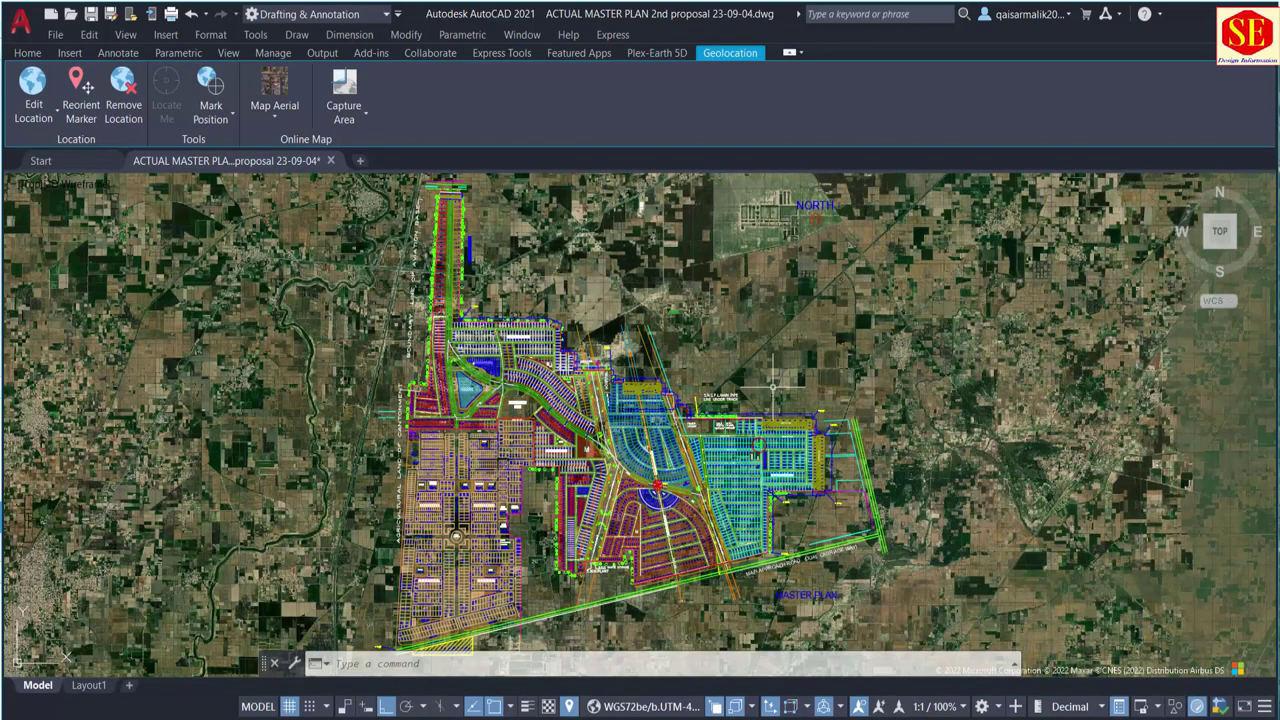
{"action": "scroll", "coordinate": [775, 383], "scroll_direction": "down", "scroll_amount": 2}
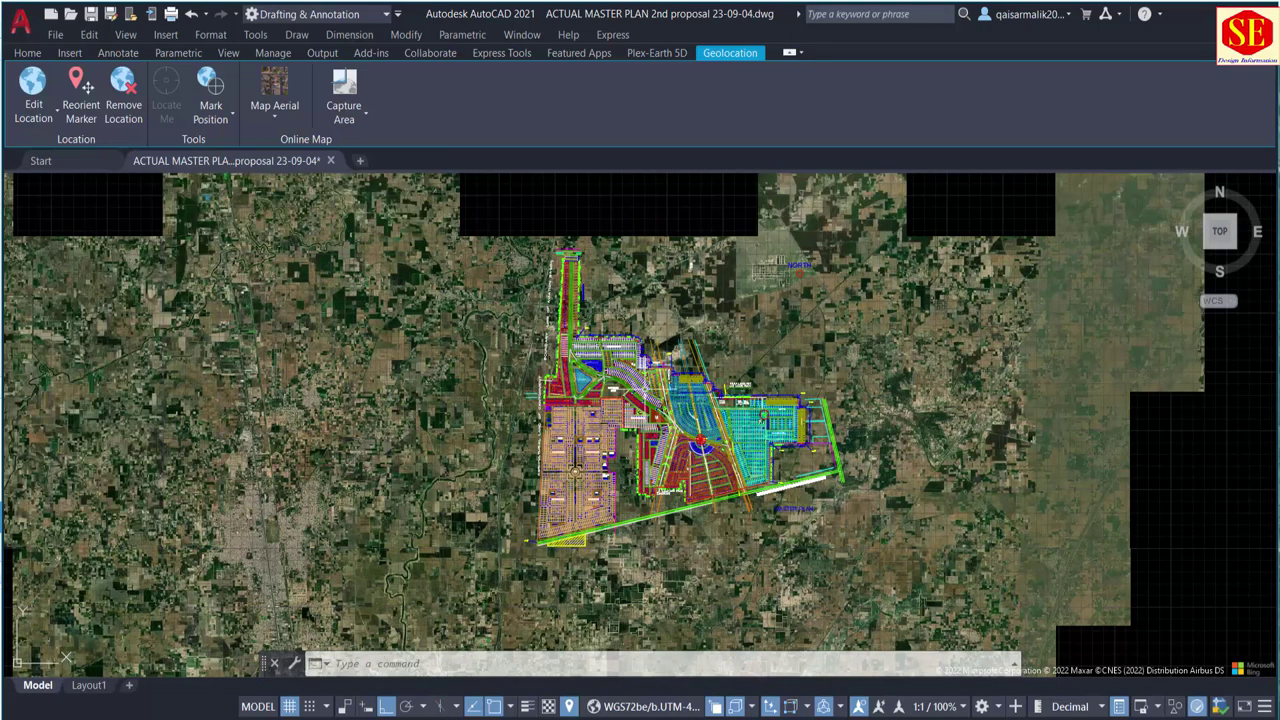
{"action": "scroll", "coordinate": [643, 348], "scroll_direction": "up", "scroll_amount": 2}
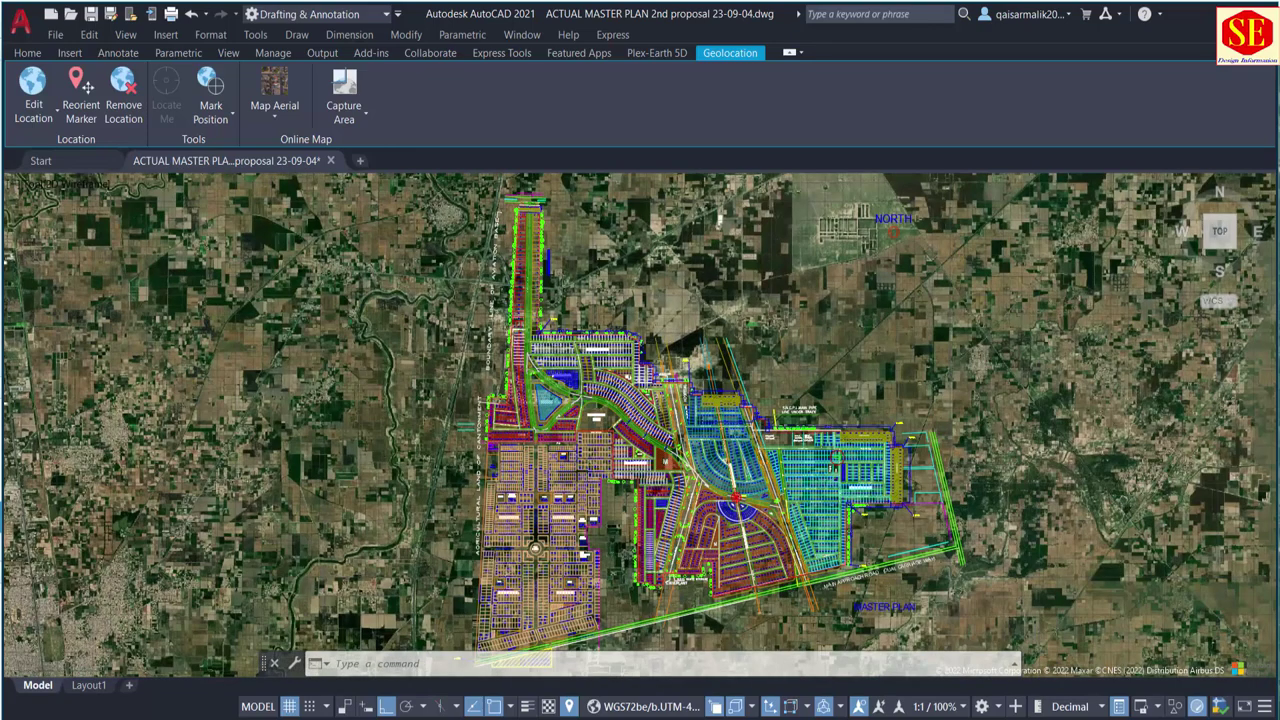
{"action": "scroll", "coordinate": [690, 302], "scroll_direction": "down", "scroll_amount": 2}
{"action": "scroll", "coordinate": [500, 420], "scroll_direction": "up", "scroll_amount": 5}
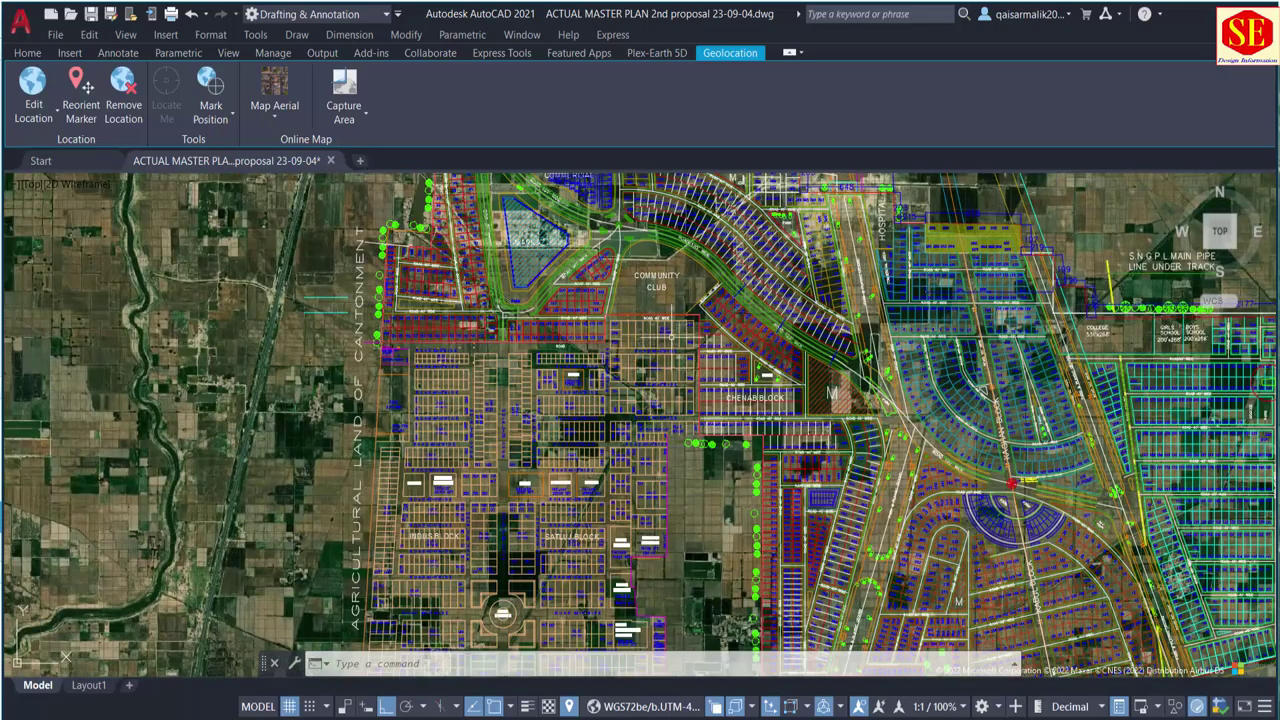
{"action": "scroll", "coordinate": [672, 338], "scroll_direction": "down", "scroll_amount": 2}
{"action": "scroll", "coordinate": [455, 265], "scroll_direction": "down", "scroll_amount": 1}
{"action": "scroll", "coordinate": [455, 265], "scroll_direction": "down", "scroll_amount": 3}
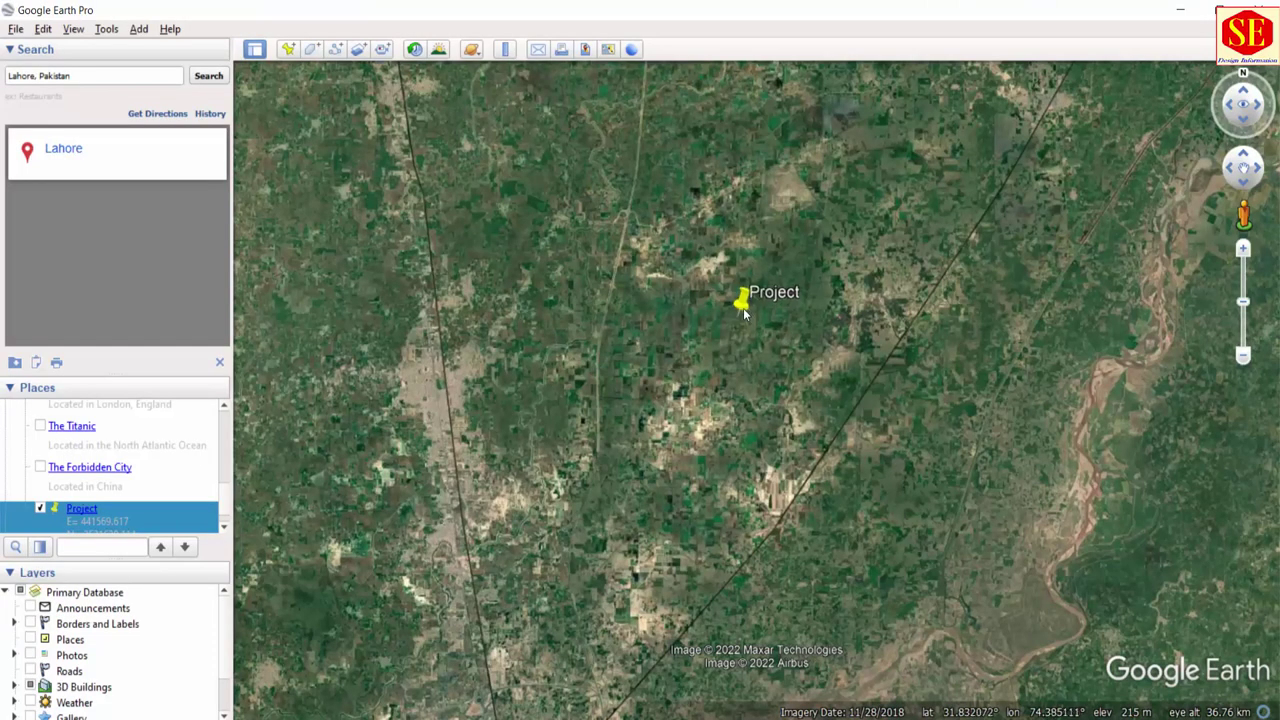
{"action": "right_click", "coordinate": [742, 302]}
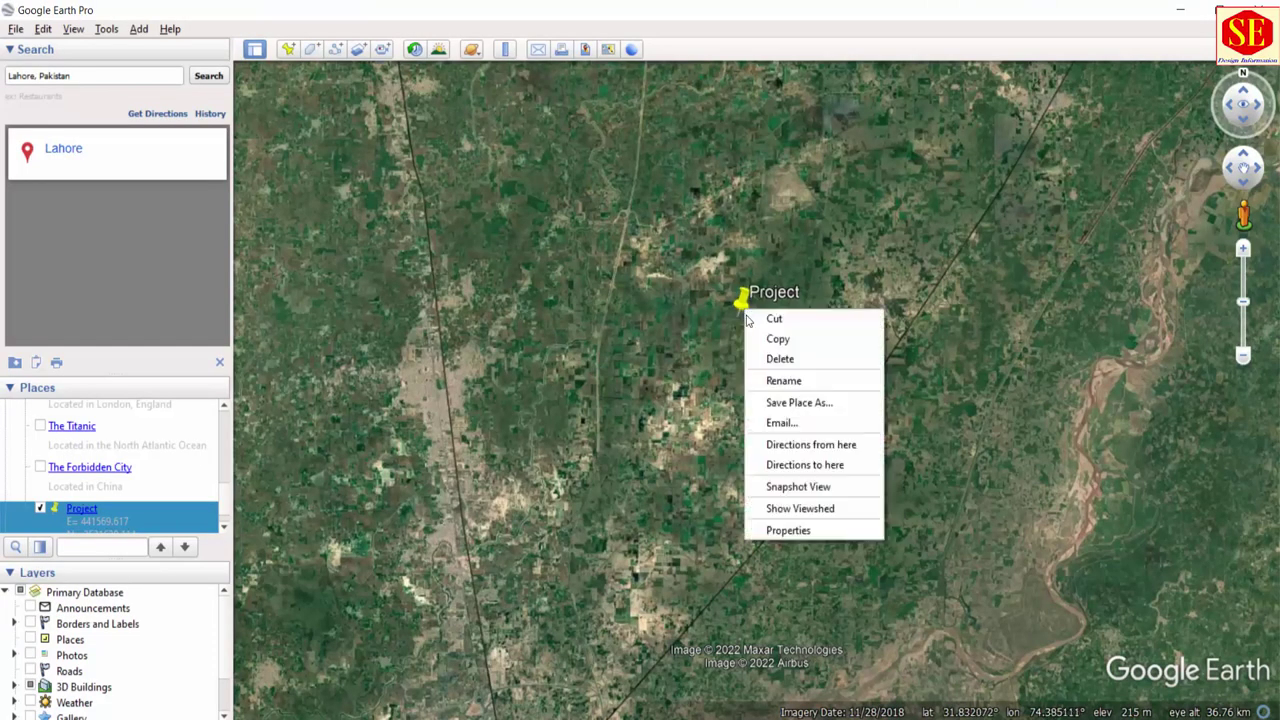
{"action": "left_click", "coordinate": [780, 528]}
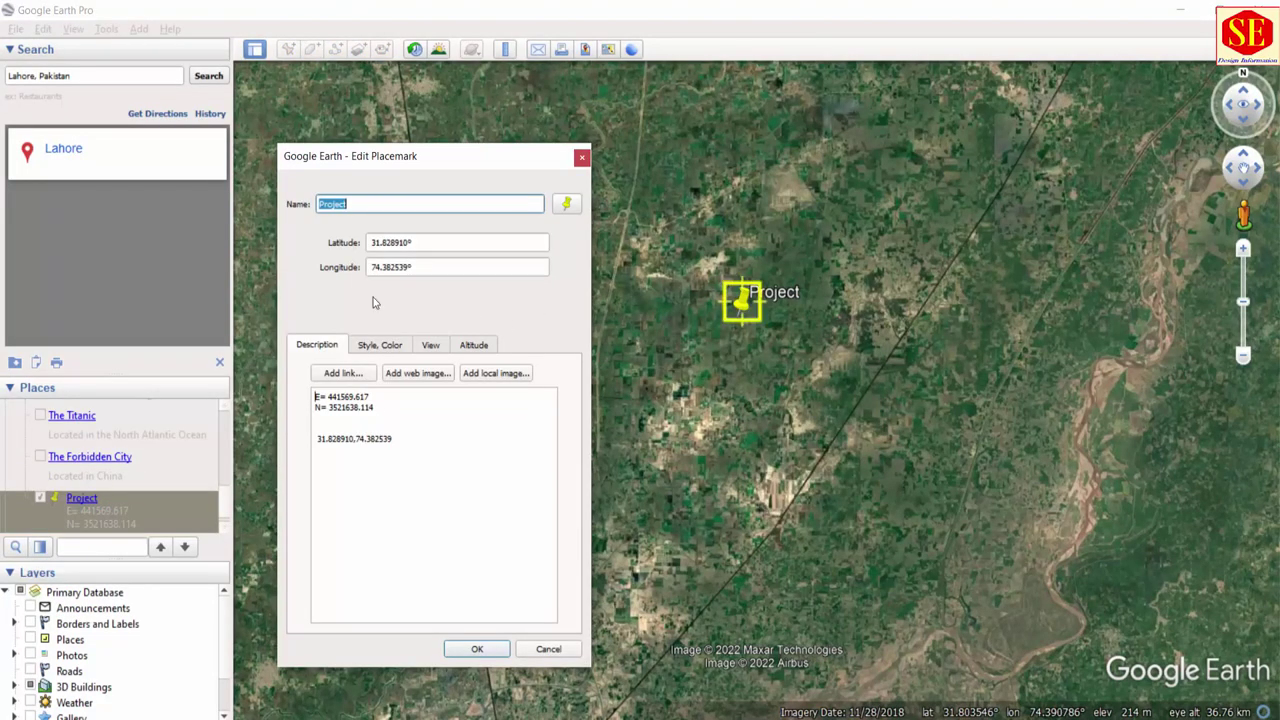
{"action": "left_click", "coordinate": [582, 157]}
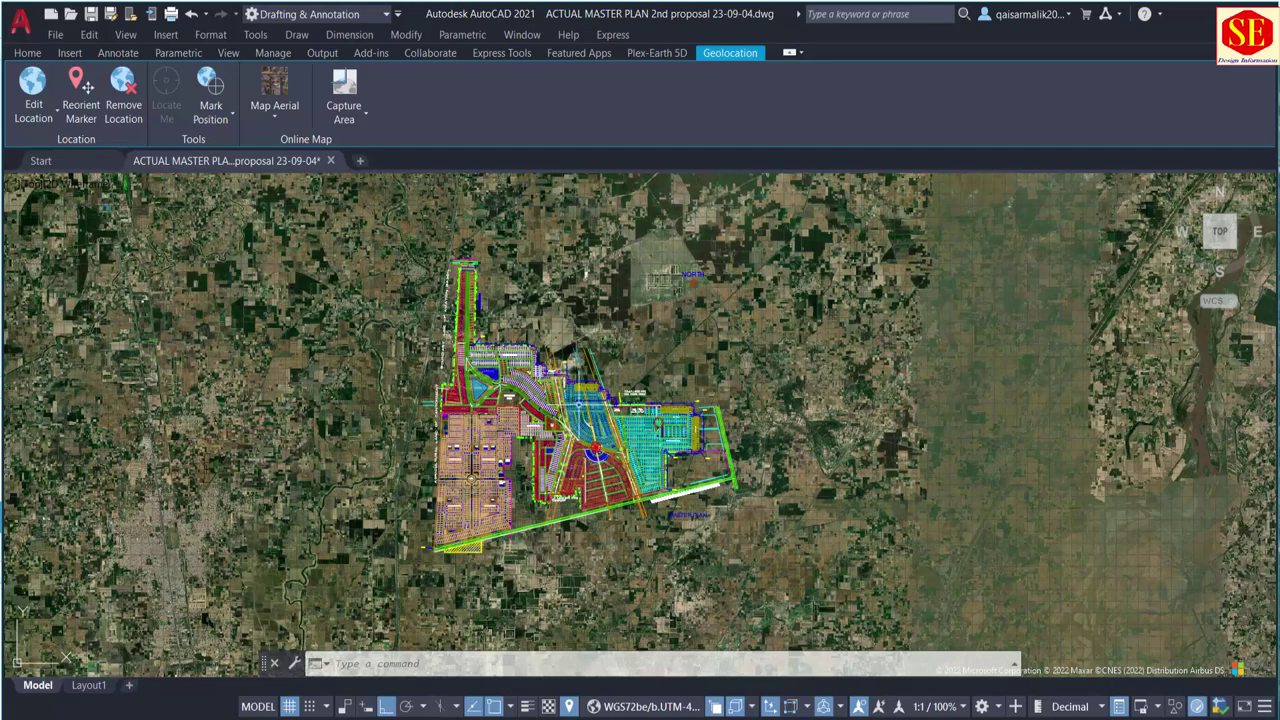
{"action": "scroll", "coordinate": [590, 400], "scroll_direction": "up", "scroll_amount": 4}
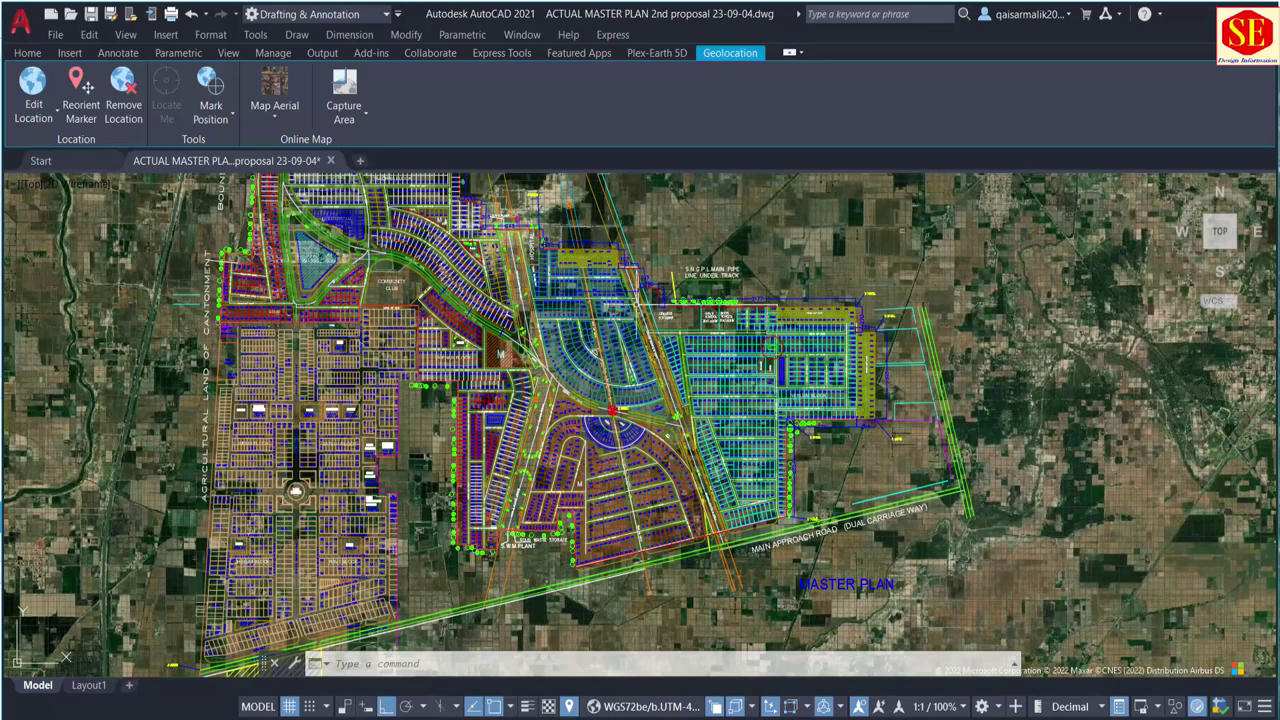
{"action": "scroll", "coordinate": [625, 300], "scroll_direction": "down", "scroll_amount": 2}
{"action": "middle_click_drag", "start_coordinate": [622, 243], "coordinate": [677, 448]}
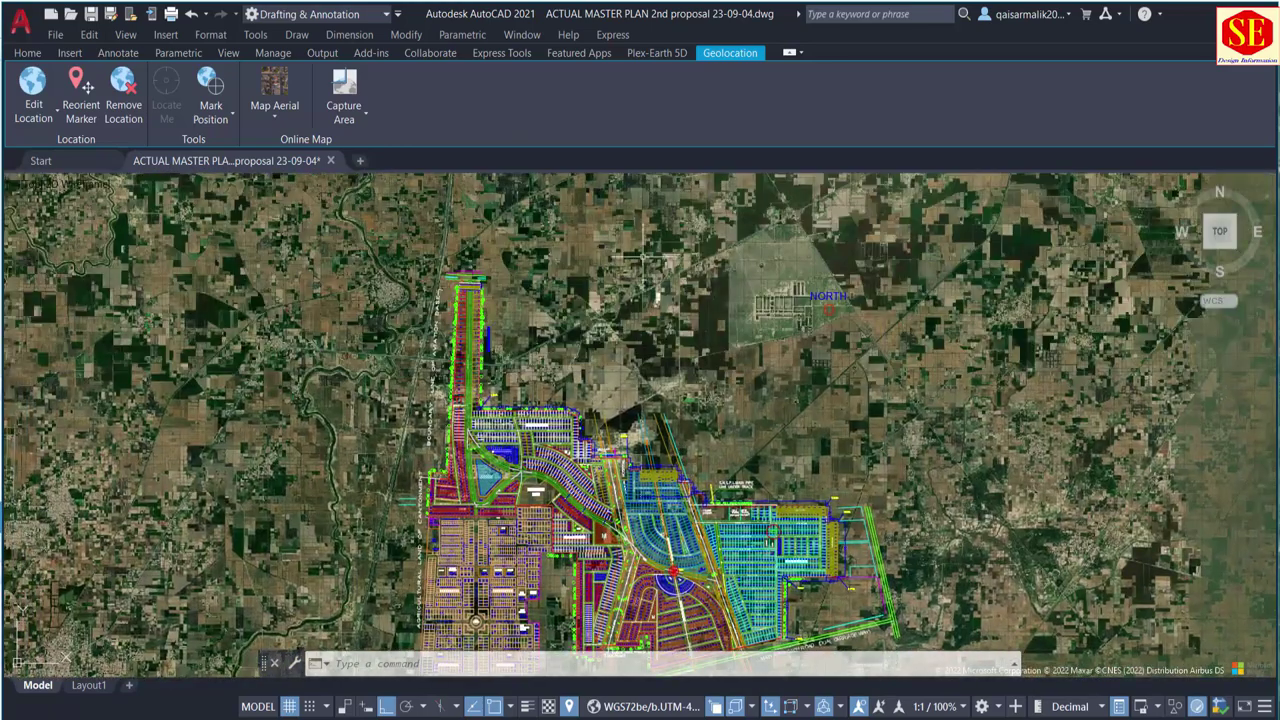
{"action": "left_click", "coordinate": [279, 119]}
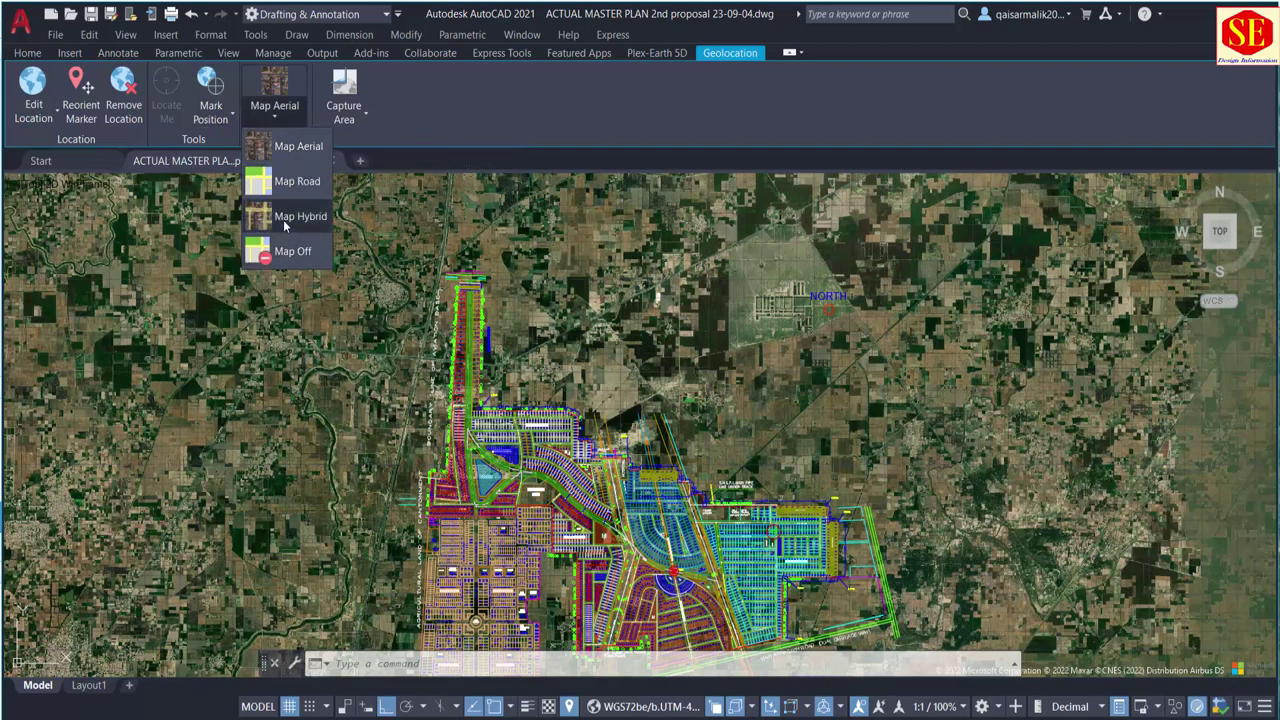
{"action": "left_click", "coordinate": [292, 184]}
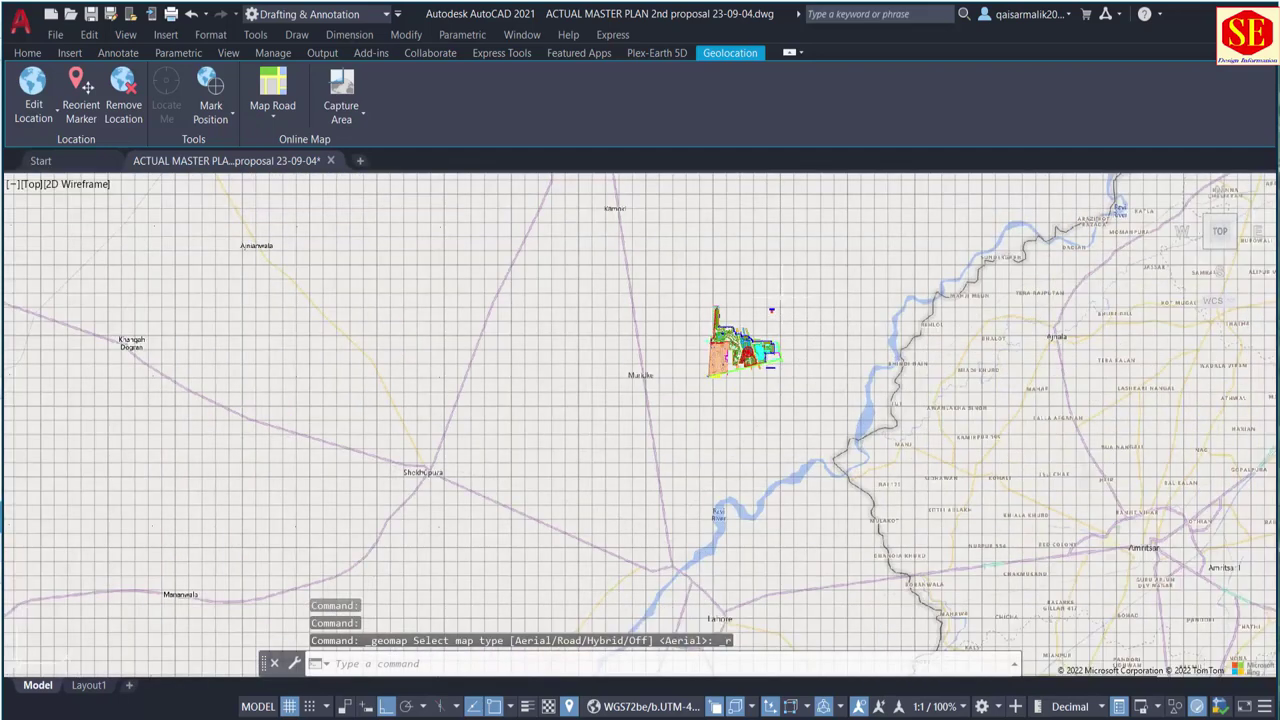
{"action": "scroll", "coordinate": [693, 298], "scroll_direction": "up", "scroll_amount": 2}
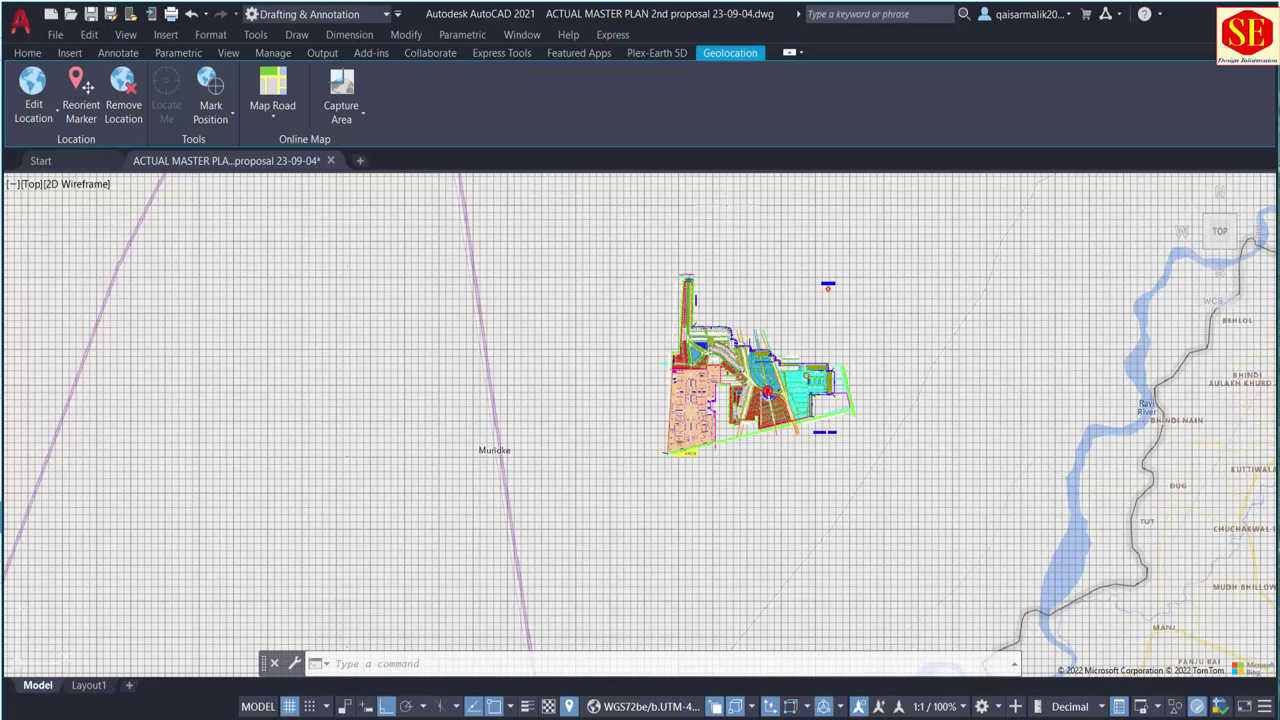
{"action": "scroll", "coordinate": [718, 275], "scroll_direction": "up", "scroll_amount": 2}
{"action": "left_click", "coordinate": [268, 110]}
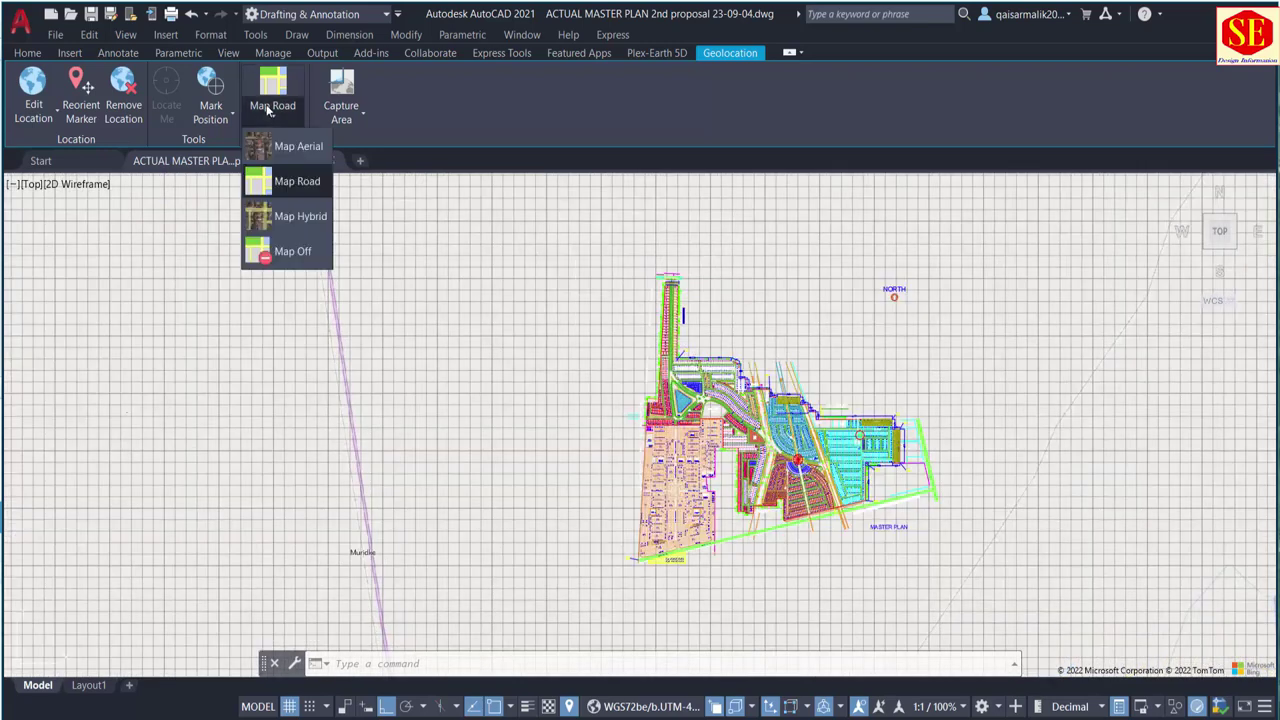
{"action": "left_click", "coordinate": [302, 217]}
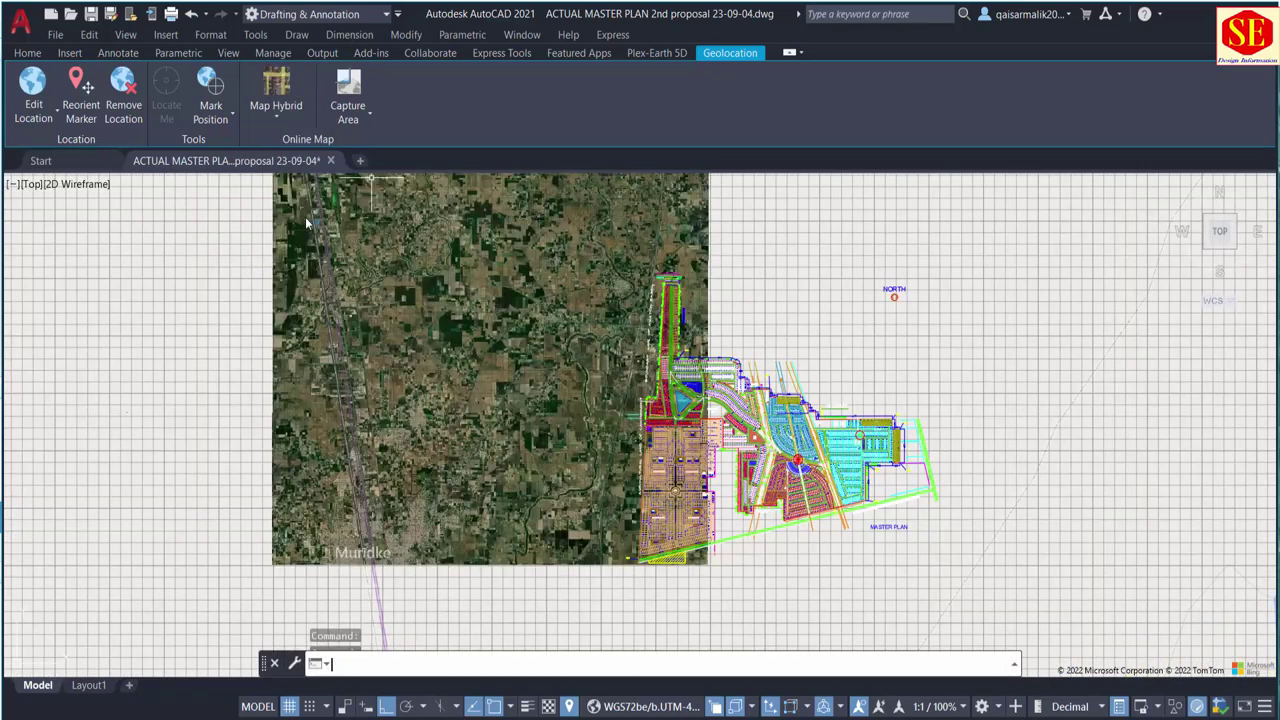
{"action": "scroll", "coordinate": [765, 345], "scroll_direction": "up", "scroll_amount": 2}
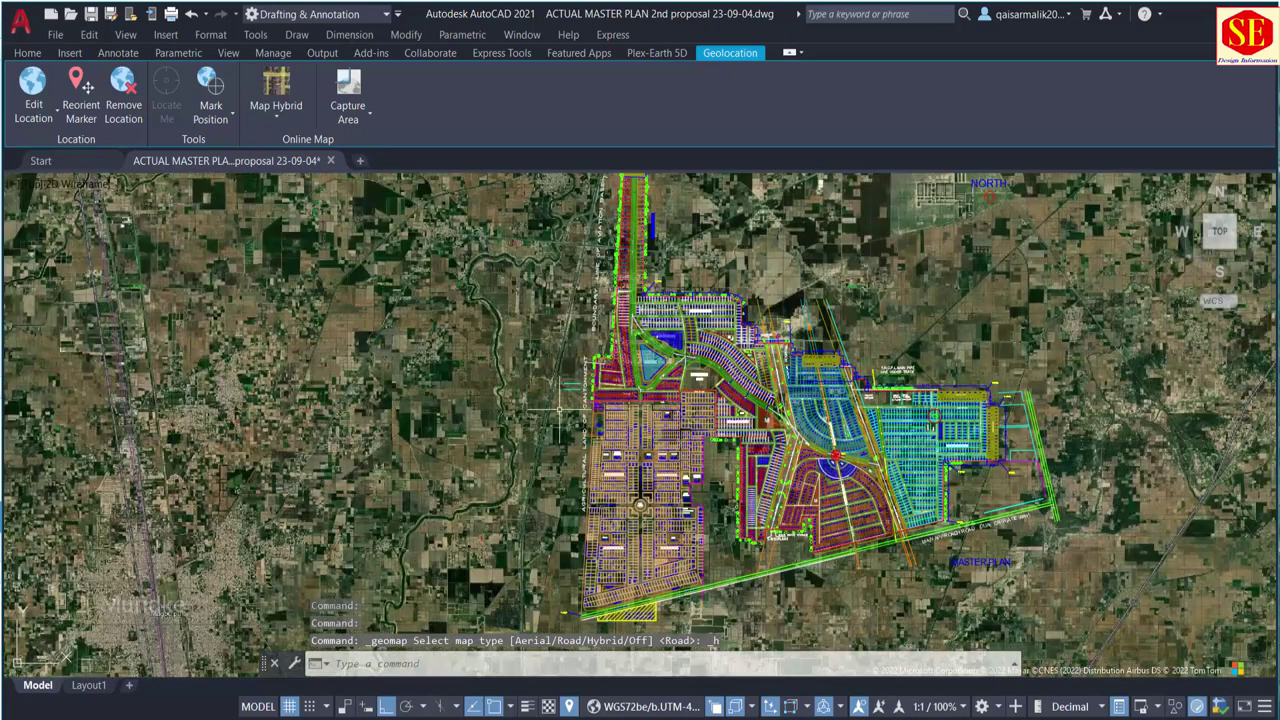
{"action": "left_click", "coordinate": [274, 118]}
{"action": "left_click", "coordinate": [300, 252]}
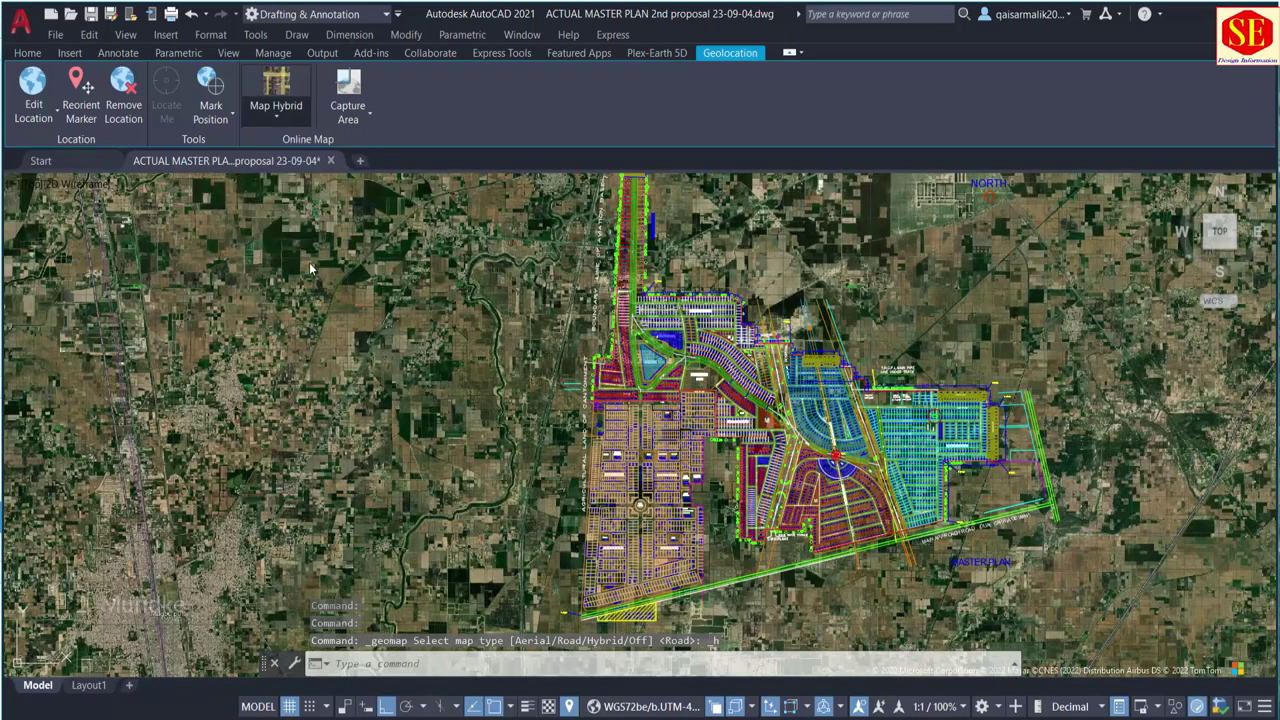
{"action": "left_click", "coordinate": [265, 116]}
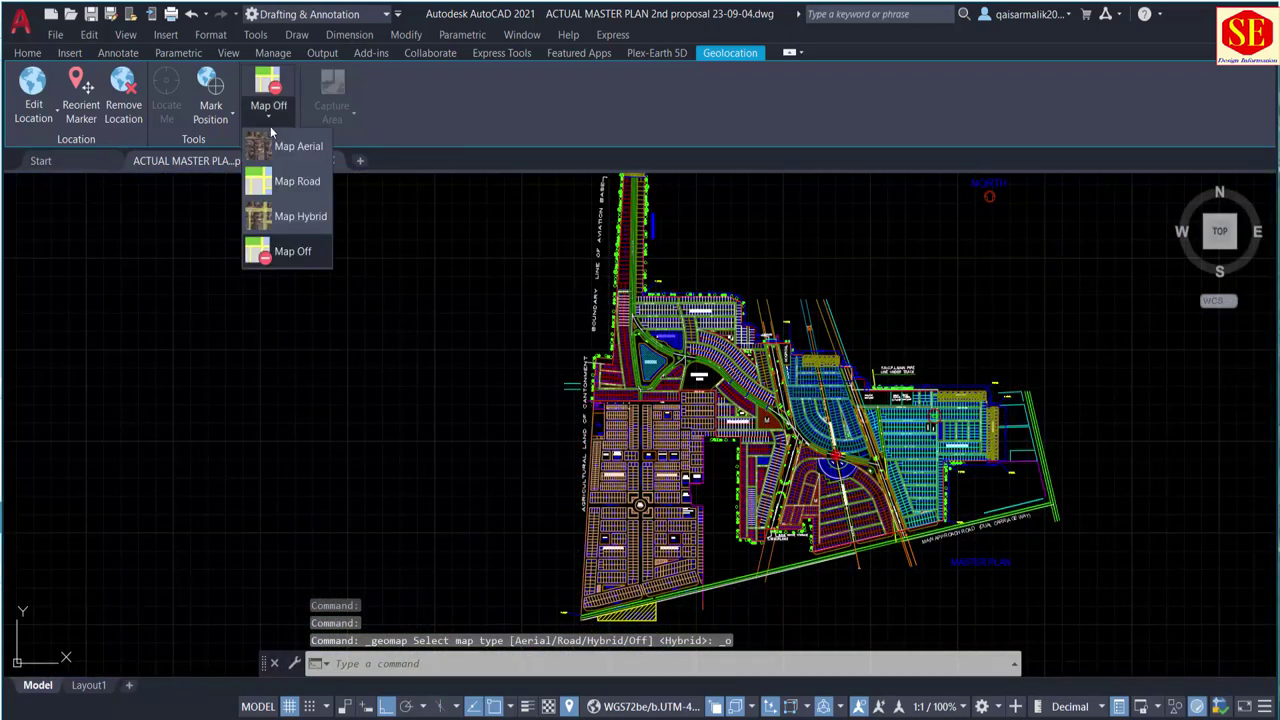
{"action": "left_click", "coordinate": [286, 144]}
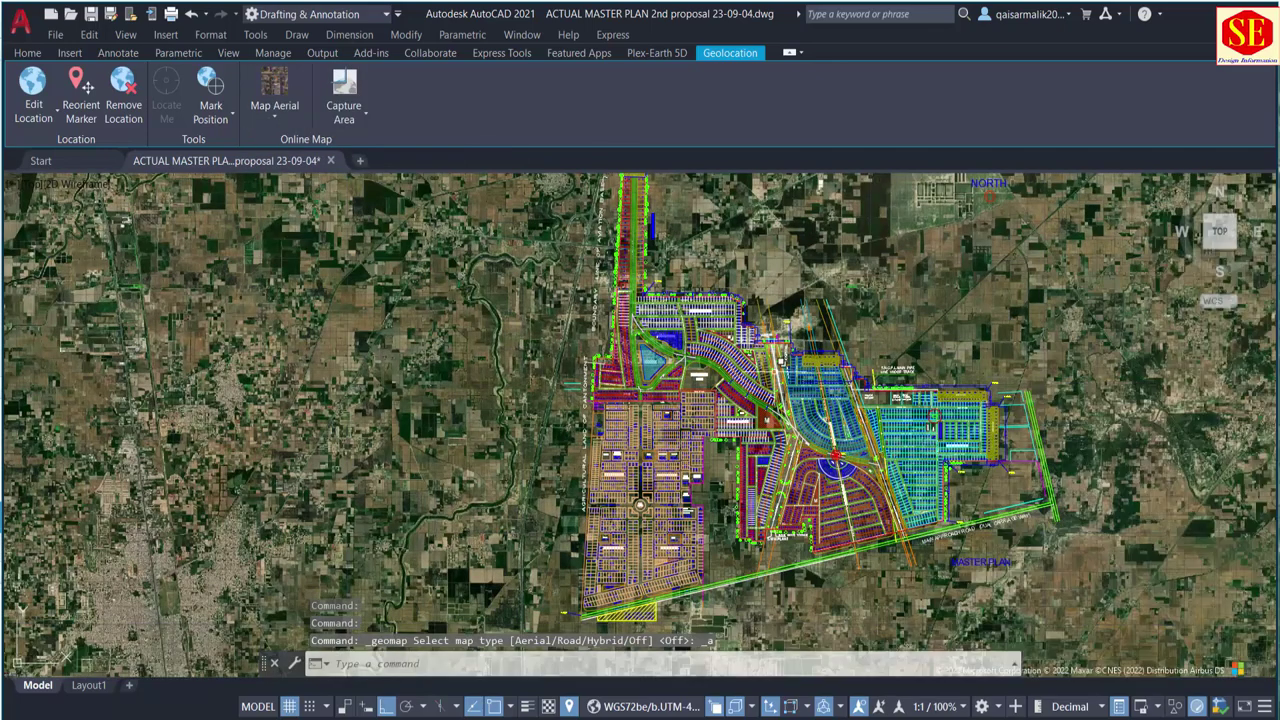
{"action": "middle_click_drag", "start_coordinate": [640, 425], "coordinate": [562, 445]}
{"action": "scroll", "coordinate": [636, 282], "scroll_direction": "down", "scroll_amount": 2}
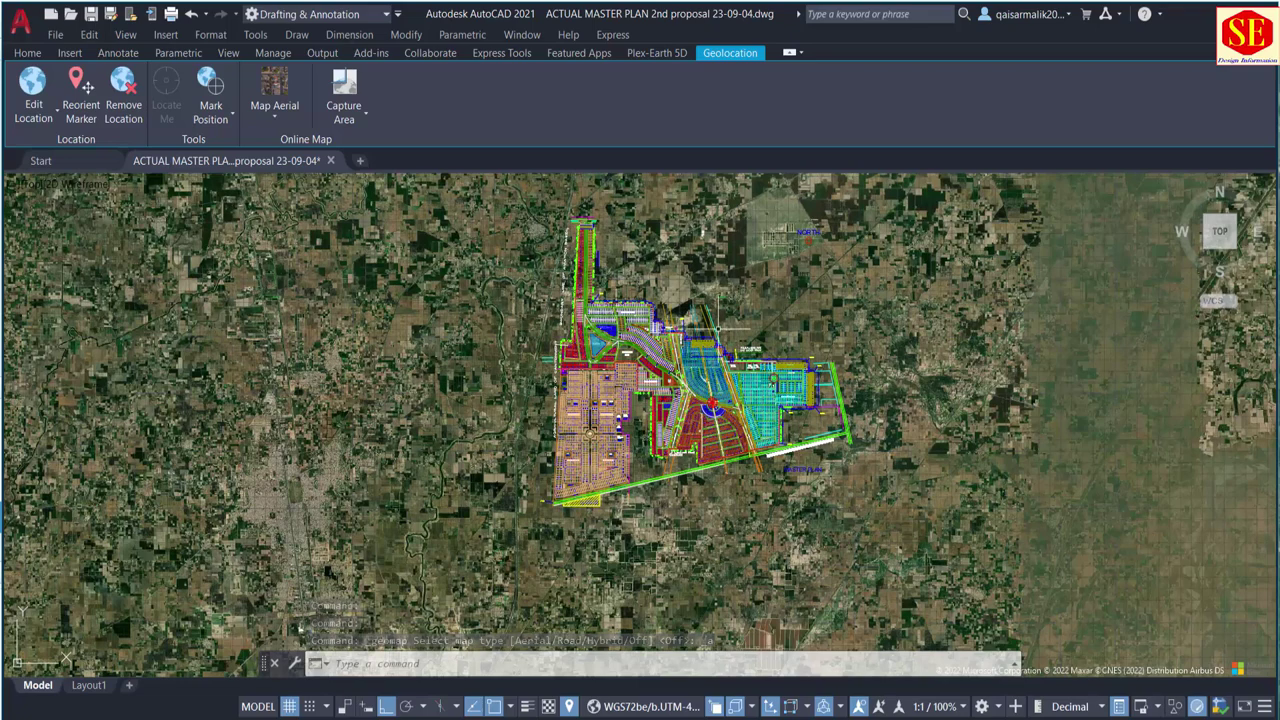
Step: Capture a rectangular area of aerial imagery around the whole master plan
{"action": "left_click", "coordinate": [363, 122]}
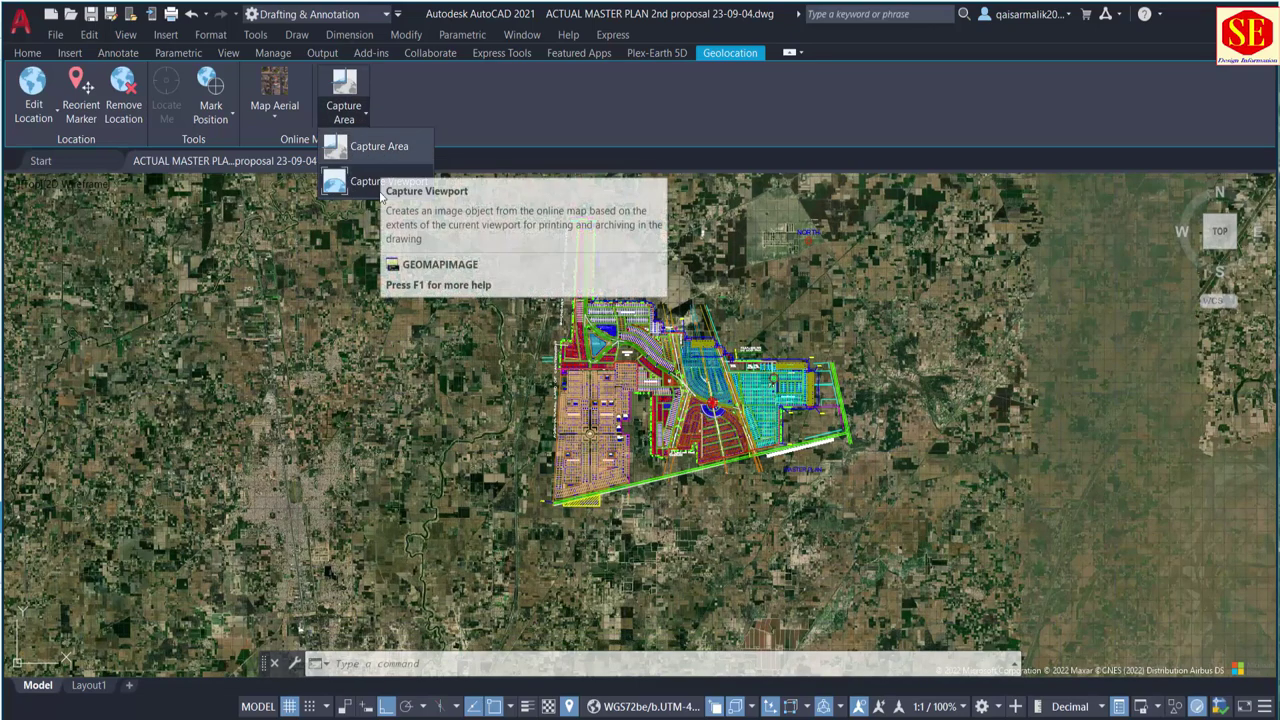
{"action": "left_click", "coordinate": [388, 145]}
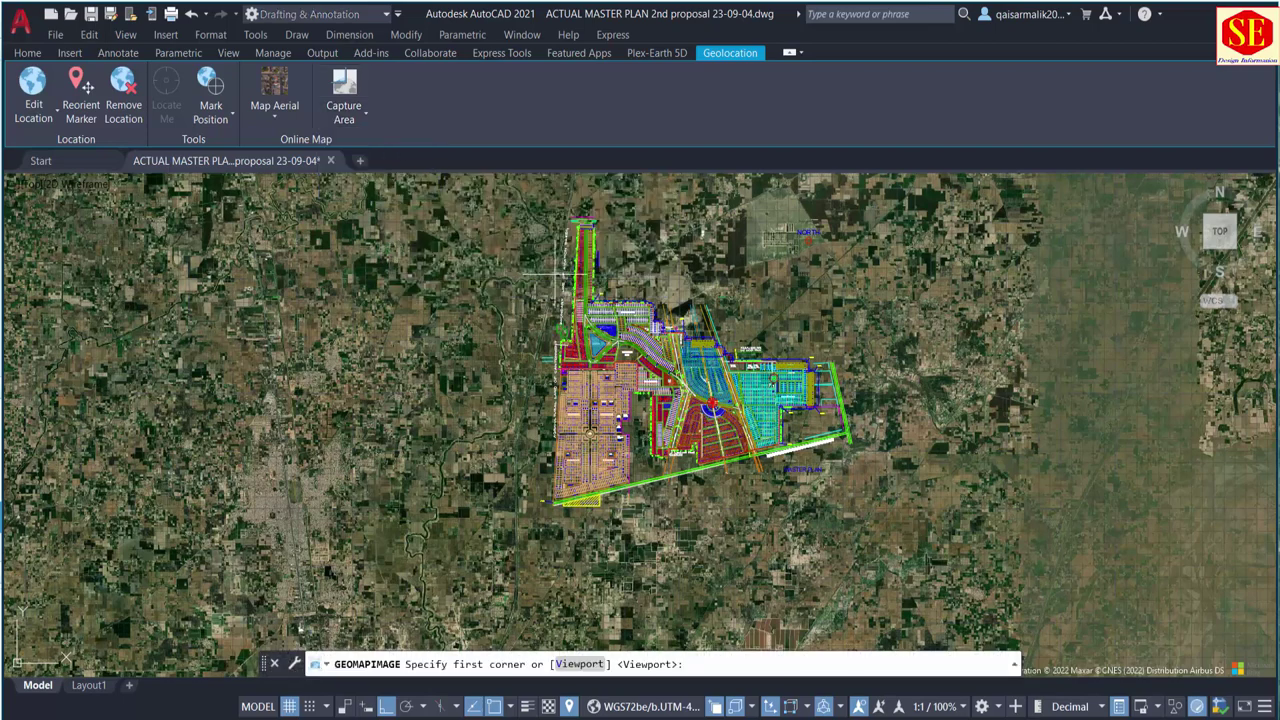
{"action": "left_click", "coordinate": [459, 180]}
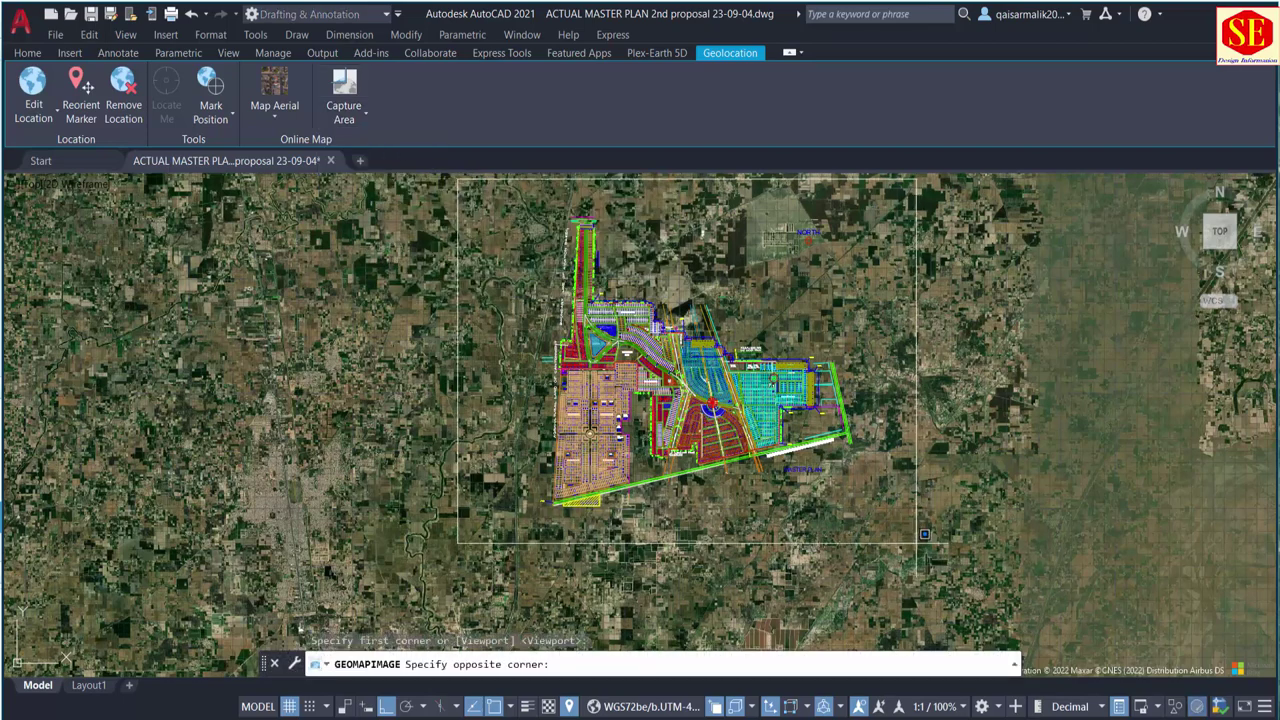
{"action": "left_click", "coordinate": [926, 546]}
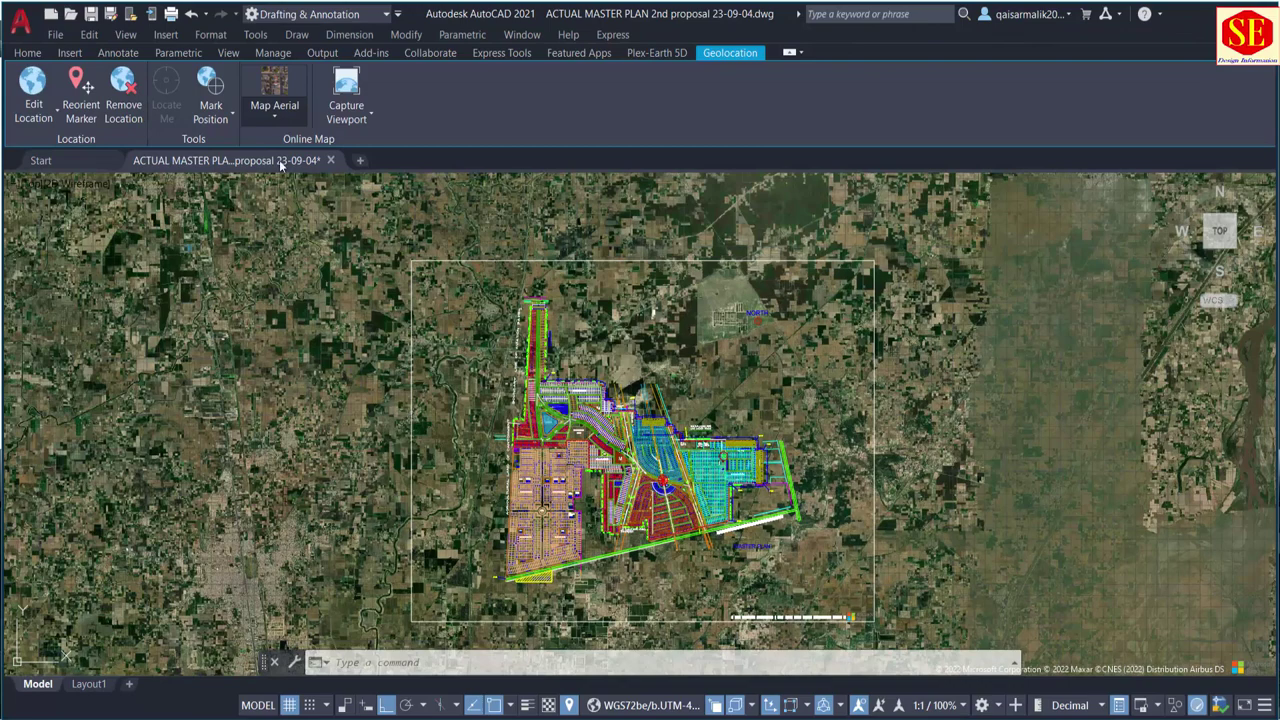
Step: Switch the online map from Map Aerial to Map Off
{"action": "left_click", "coordinate": [274, 115]}
{"action": "left_click", "coordinate": [285, 250]}
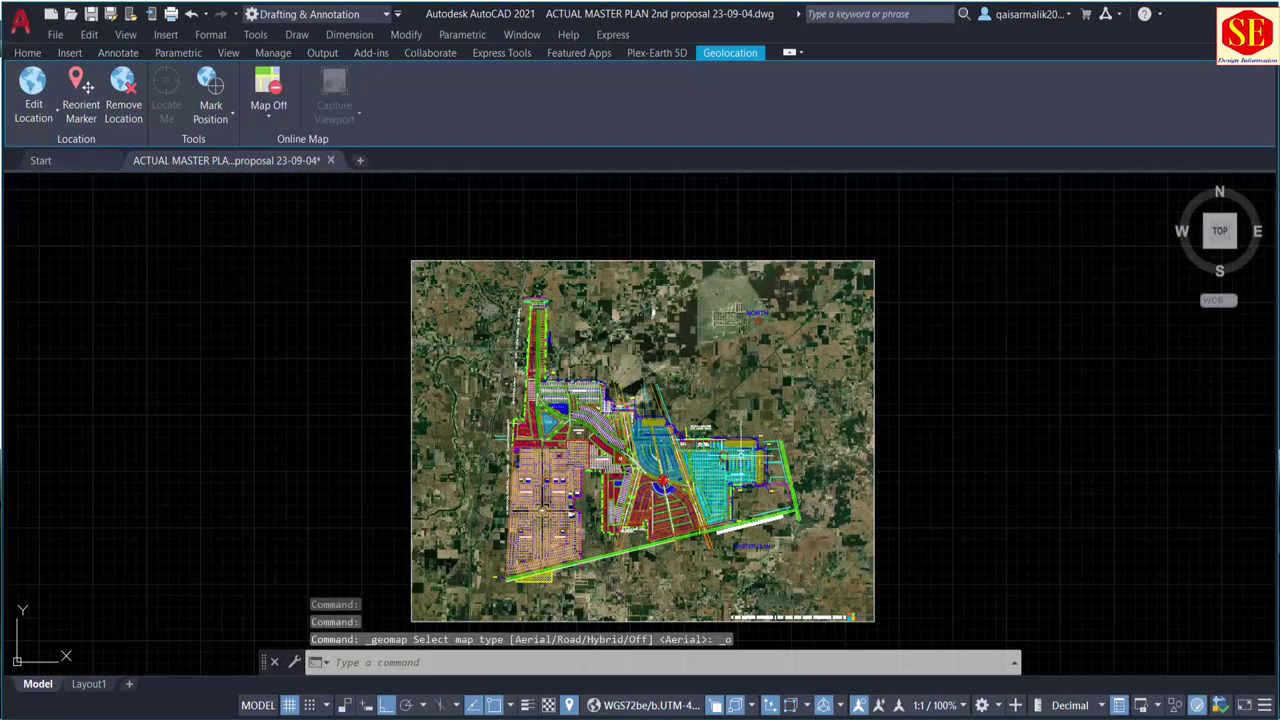
{"action": "scroll", "coordinate": [645, 332], "scroll_direction": "down", "scroll_amount": 4}
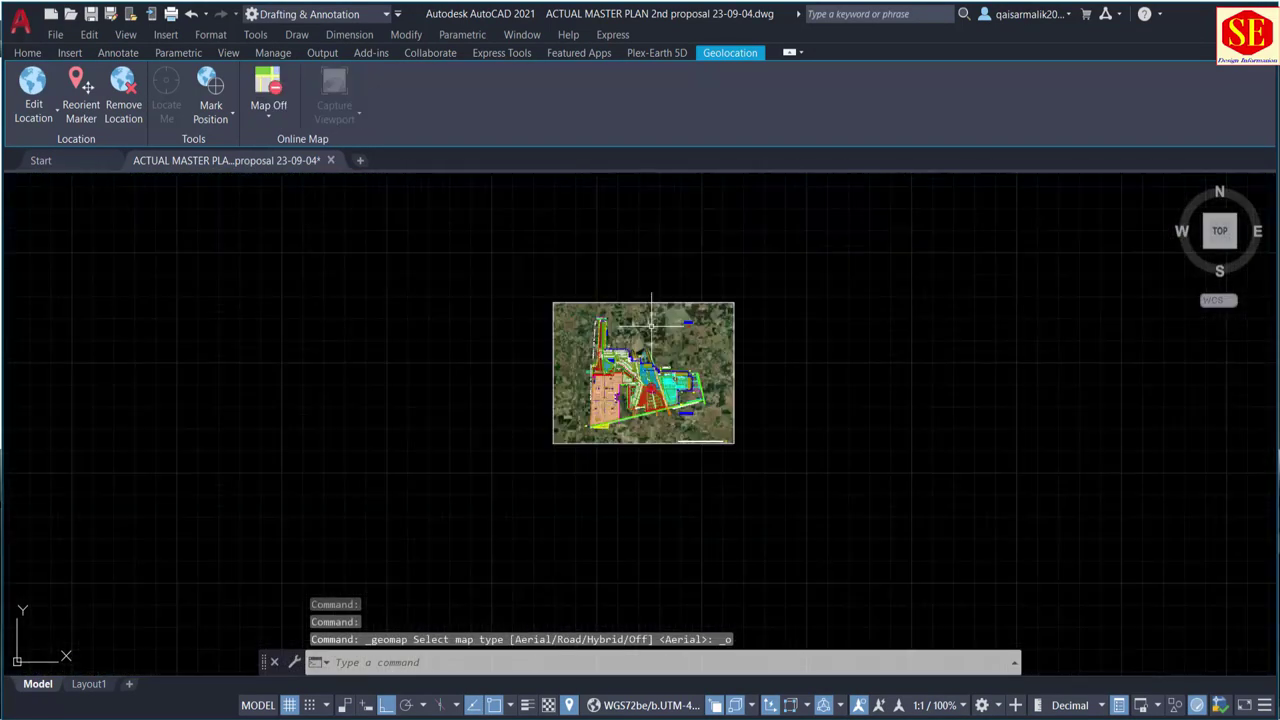
{"action": "scroll", "coordinate": [723, 375], "scroll_direction": "up", "scroll_amount": 4}
{"action": "scroll", "coordinate": [653, 264], "scroll_direction": "up", "scroll_amount": 2}
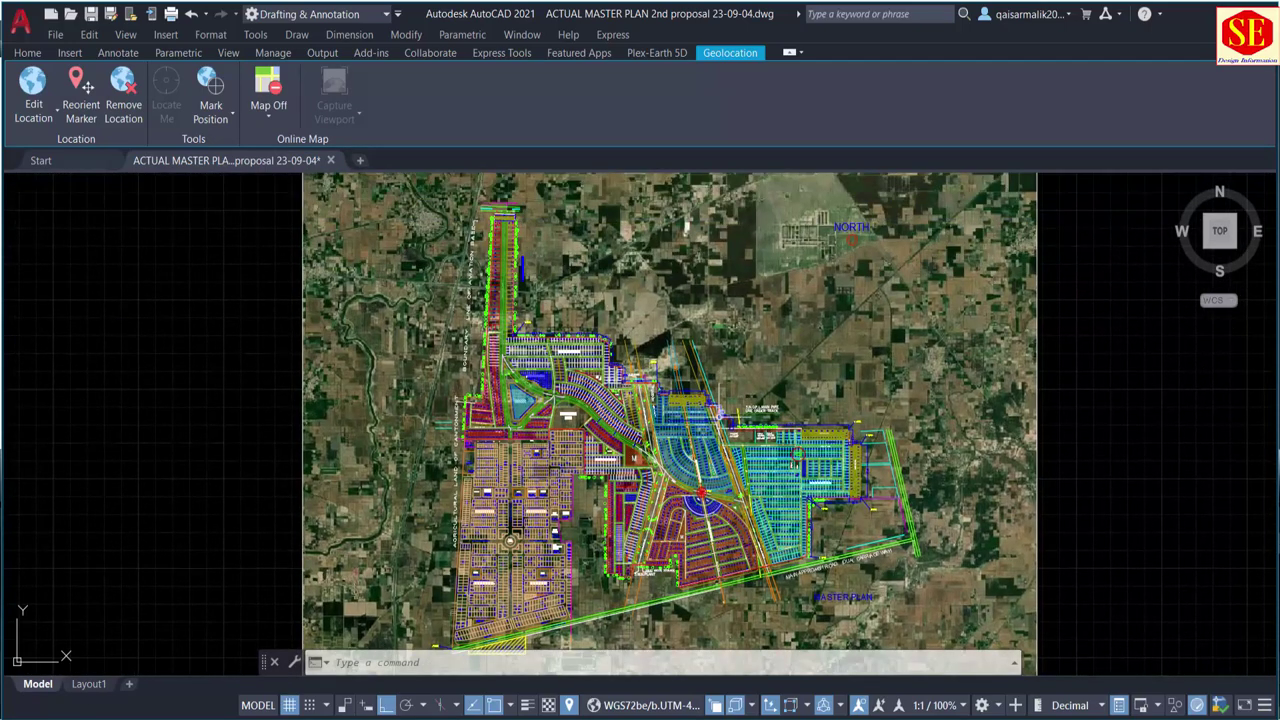
{"action": "scroll", "coordinate": [738, 587], "scroll_direction": "up", "scroll_amount": 2}
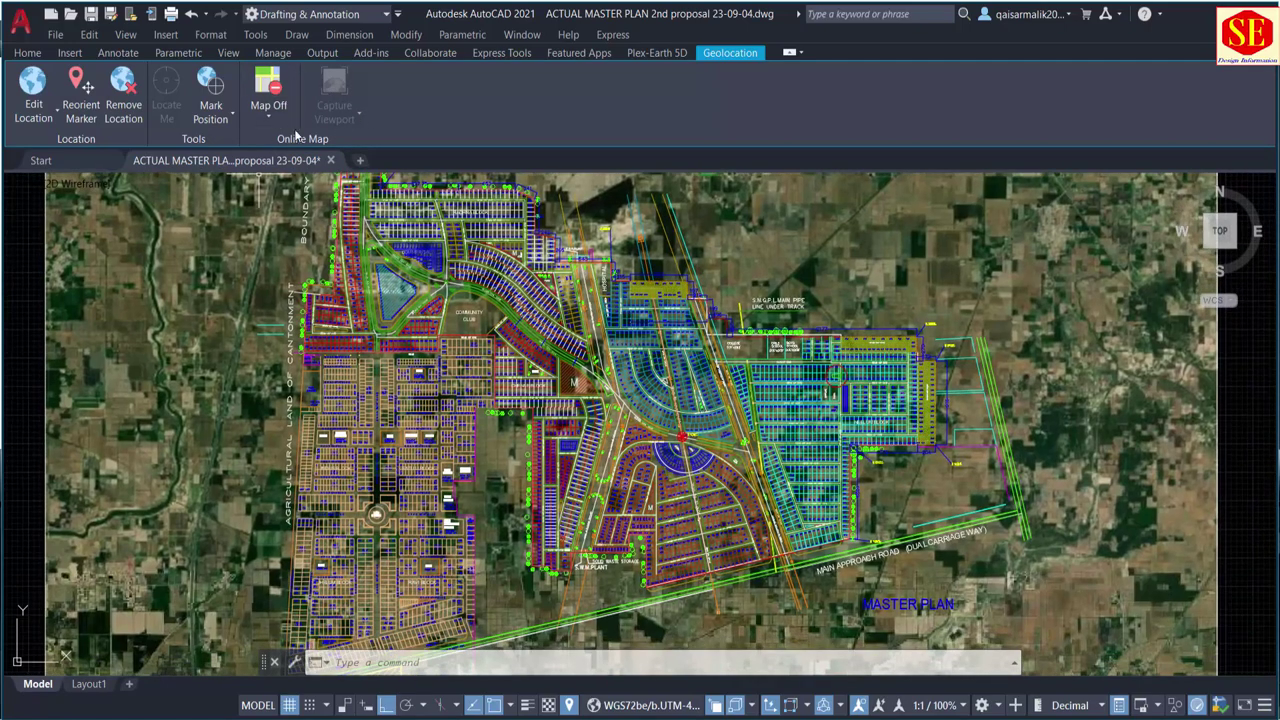
Step: Switch the background back to Map Aerial and capture a new map area
{"action": "left_click", "coordinate": [269, 117]}
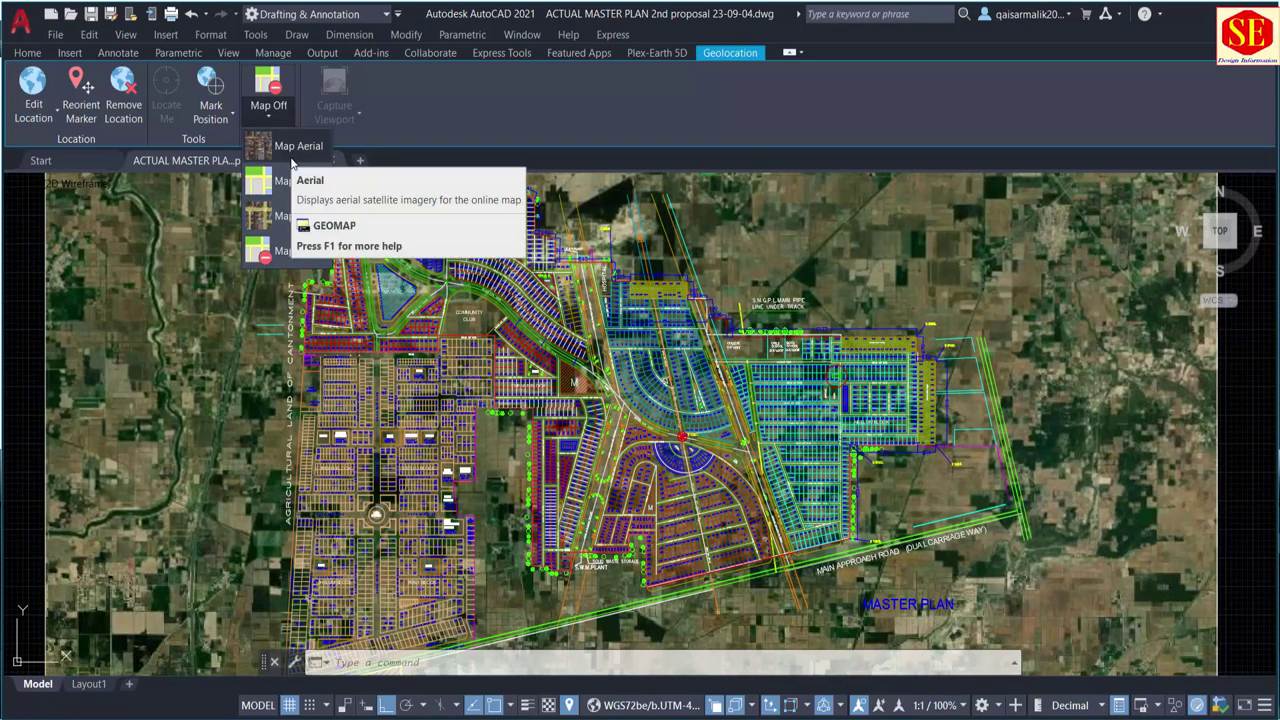
{"action": "left_click", "coordinate": [293, 150]}
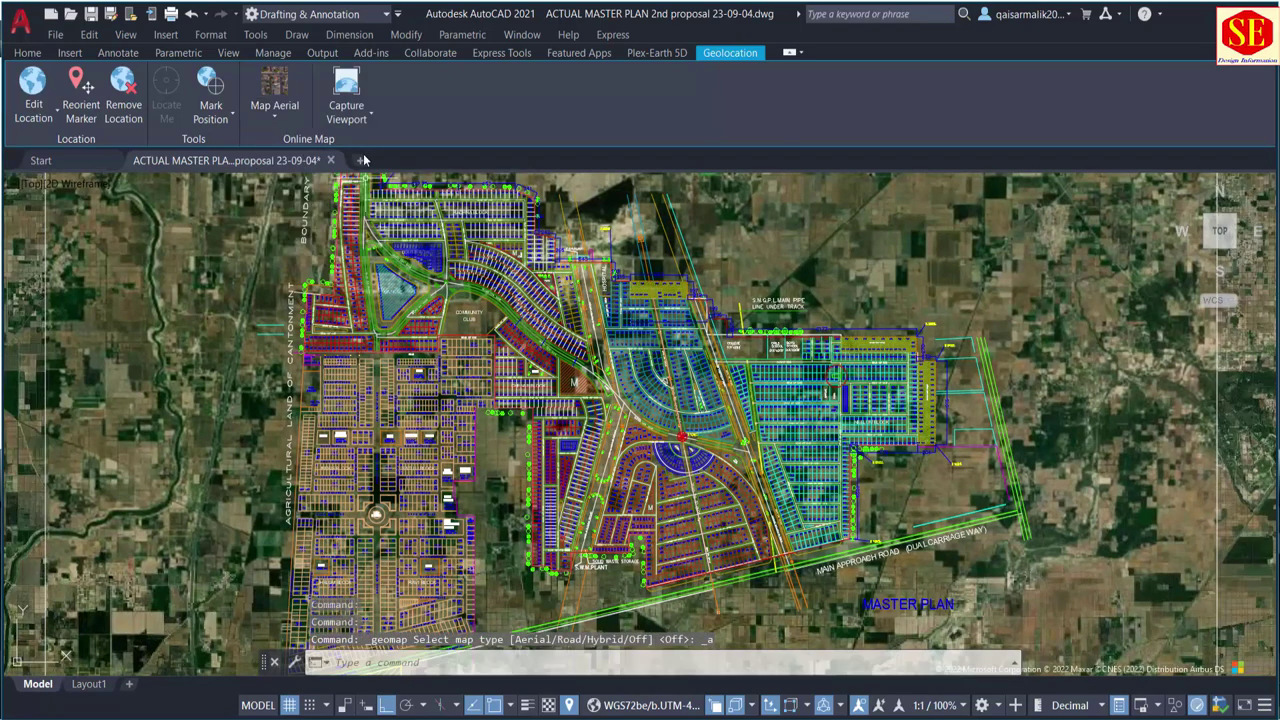
{"action": "left_click", "coordinate": [346, 112]}
{"action": "left_click", "coordinate": [372, 146]}
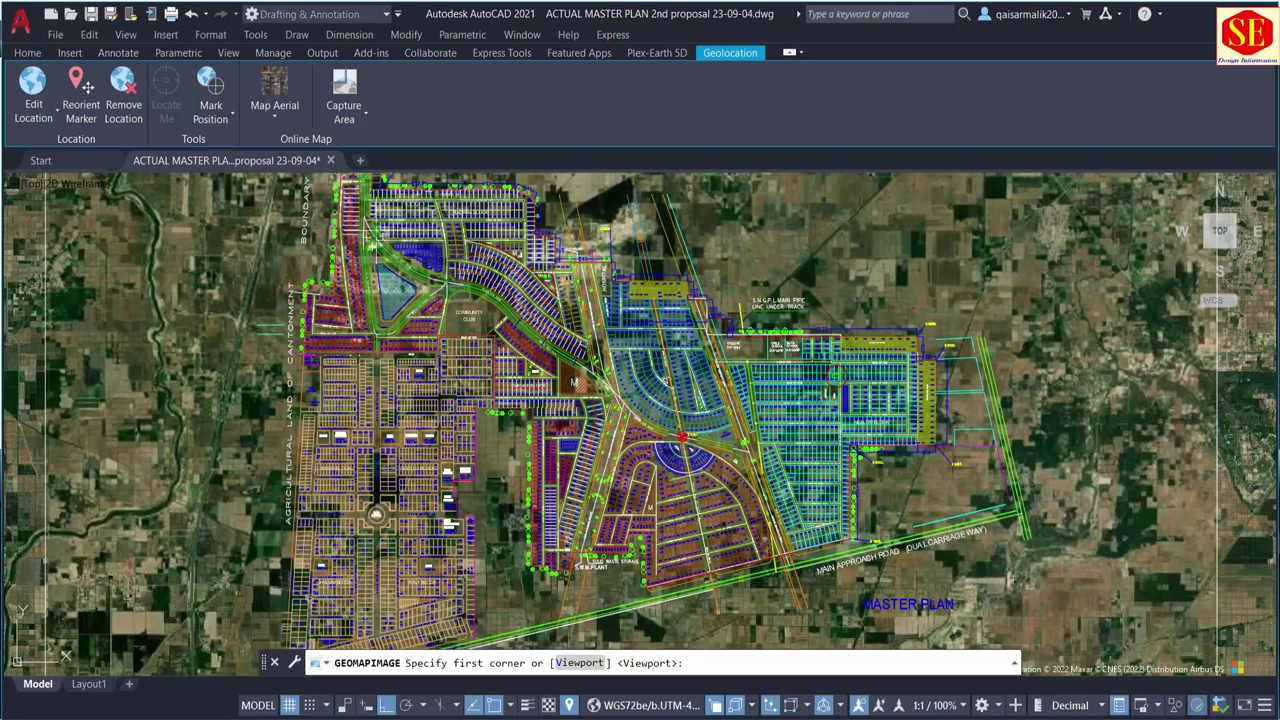
{"action": "left_click", "coordinate": [304, 257]}
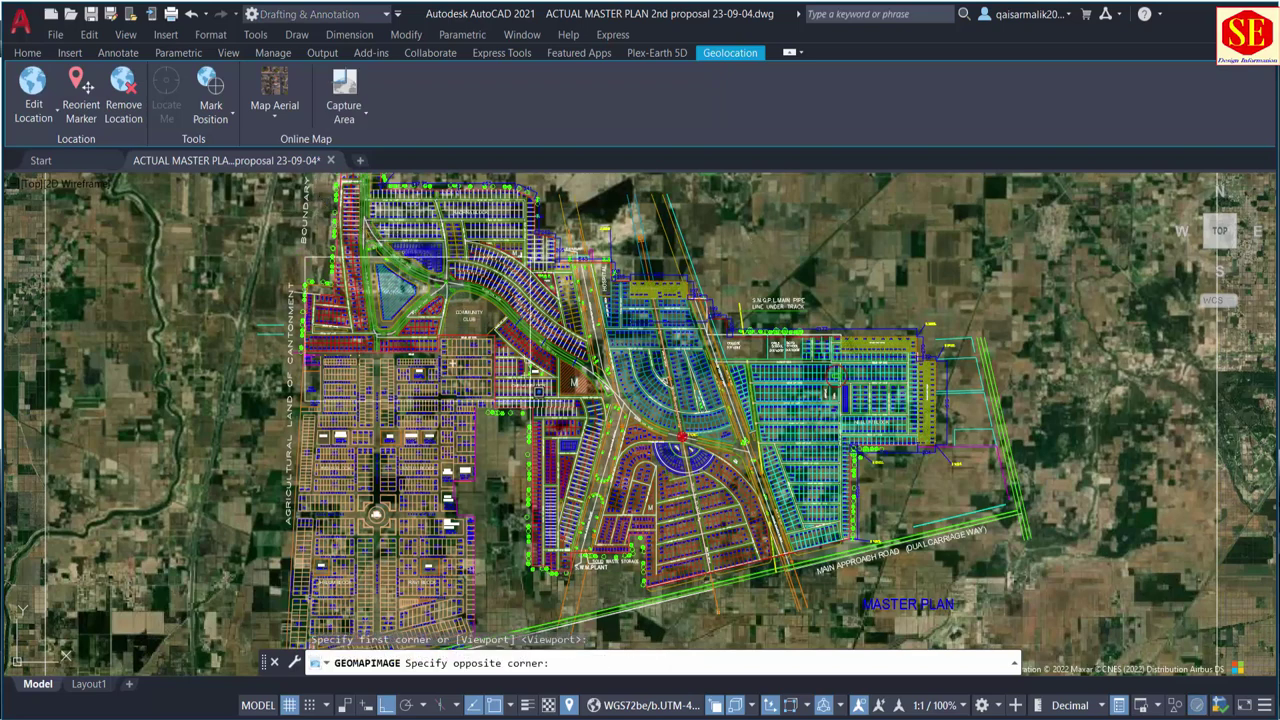
{"action": "left_click", "coordinate": [527, 415]}
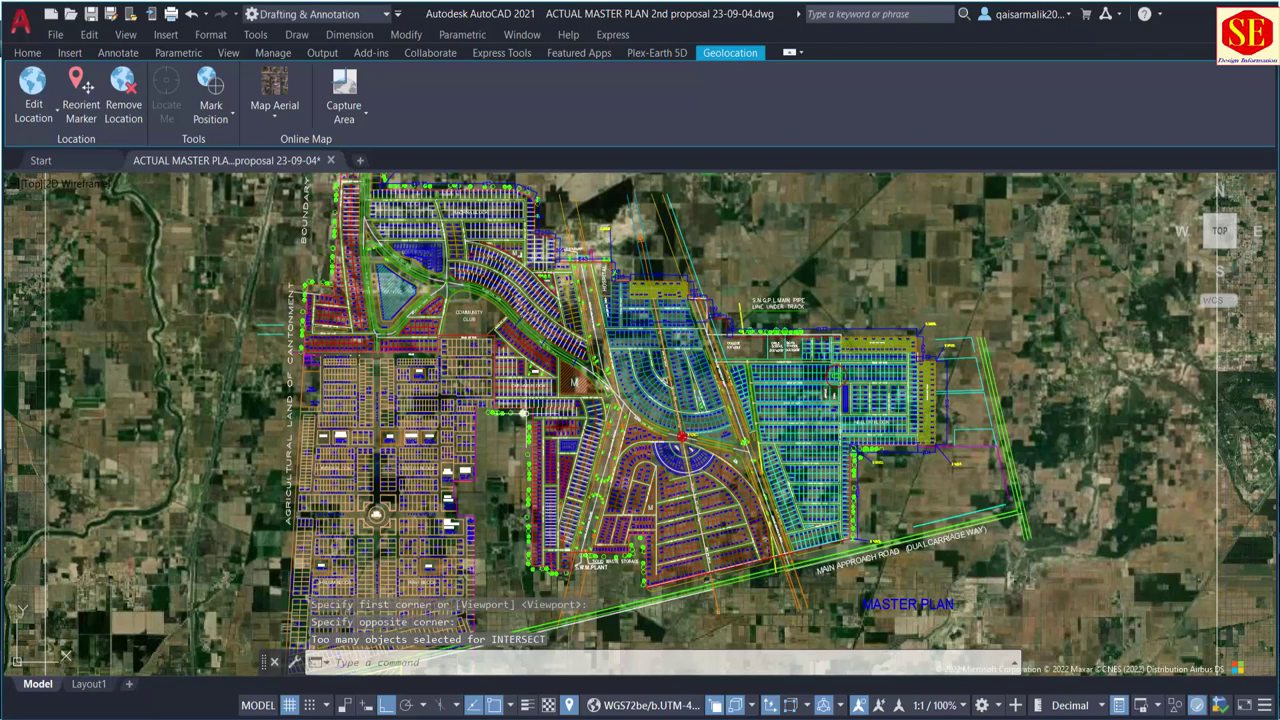
Step: Select the previously captured map image frame and erase it with E
{"action": "scroll", "coordinate": [522, 413], "scroll_direction": "down", "scroll_amount": 2}
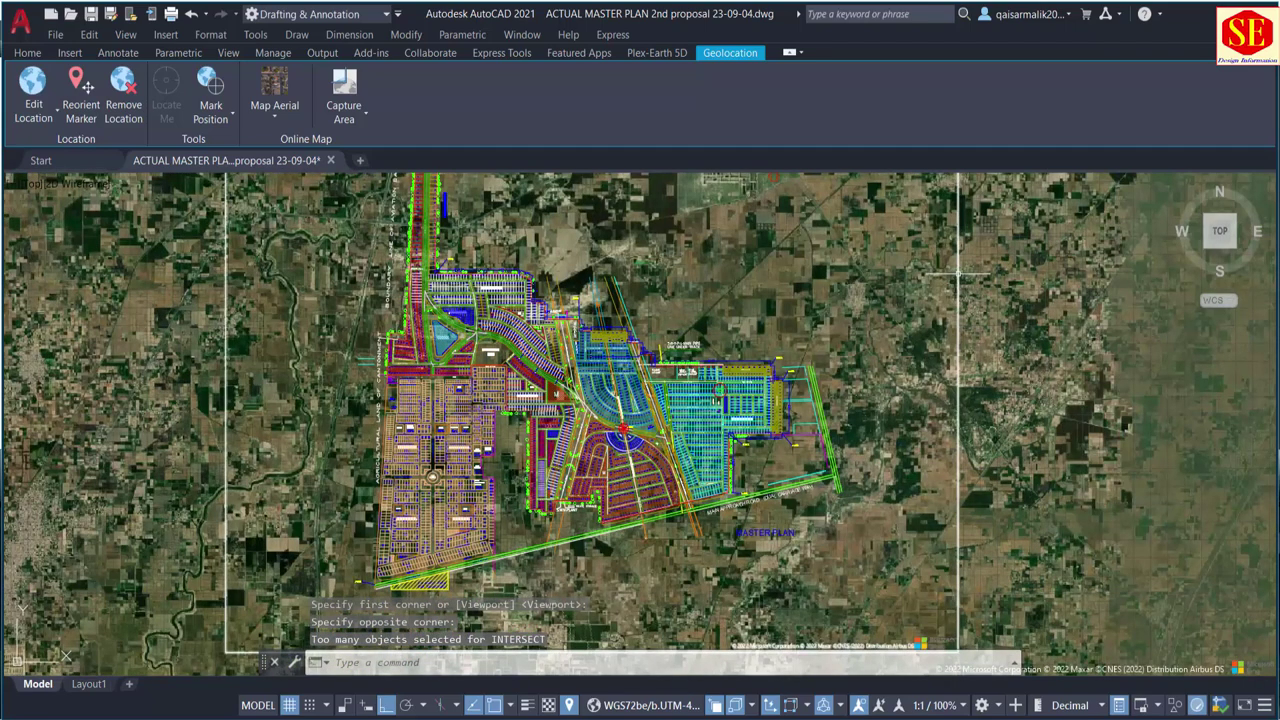
{"action": "left_click", "coordinate": [958, 268]}
{"action": "type", "text": "e"}
{"action": "key", "text": "Return"}
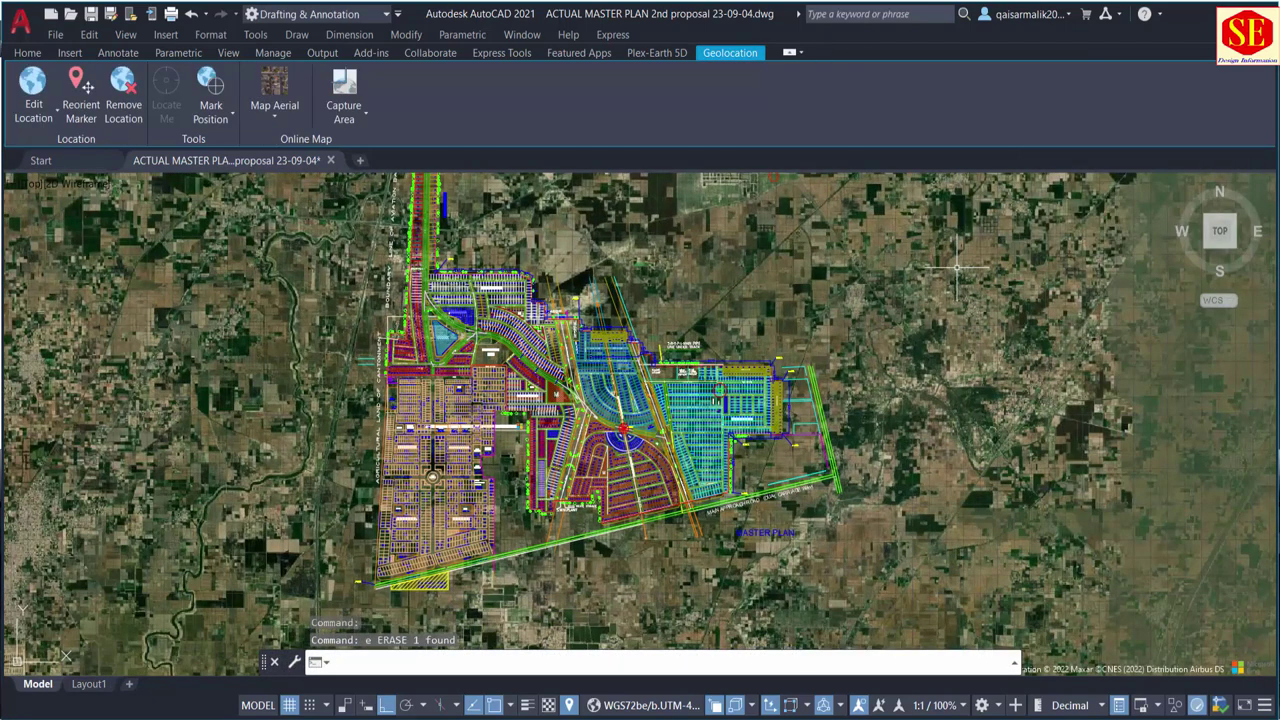
Step: Capture a small aerial image around the northwest blocks near the Community Club
{"action": "left_click", "coordinate": [366, 117]}
{"action": "left_click", "coordinate": [396, 156]}
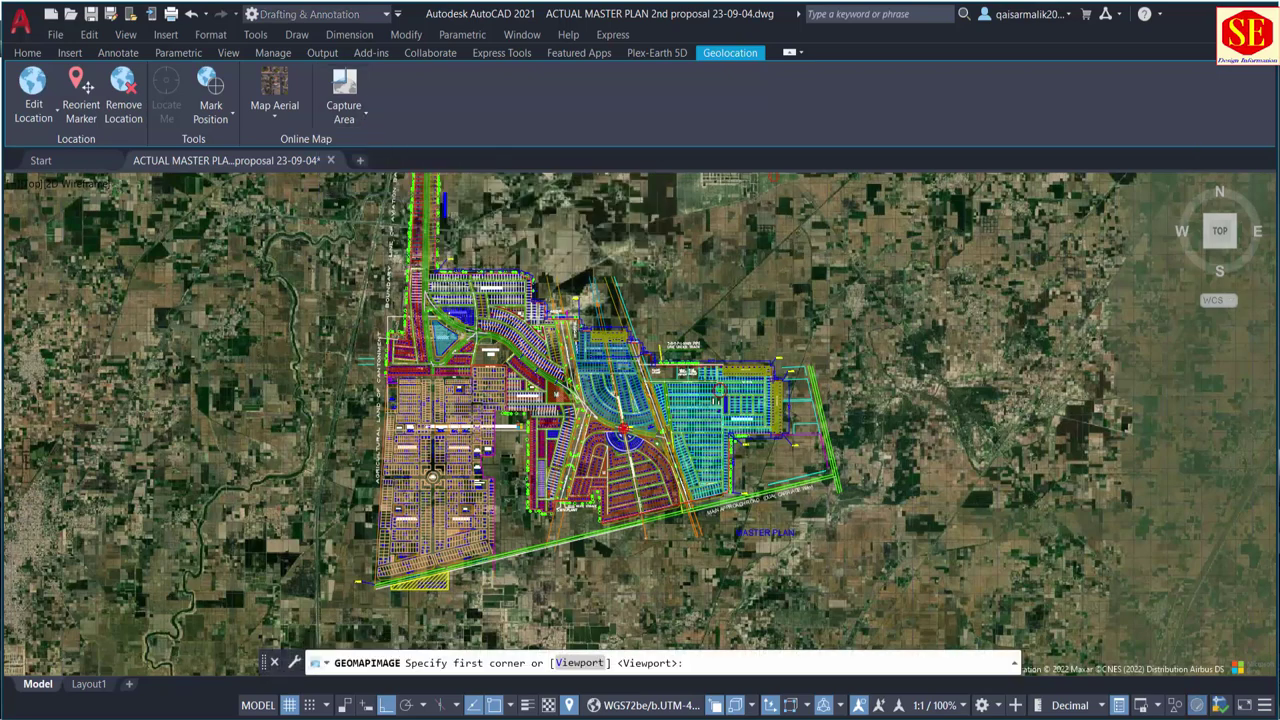
{"action": "scroll", "coordinate": [471, 395], "scroll_direction": "up", "scroll_amount": 2}
{"action": "left_click", "coordinate": [284, 228]}
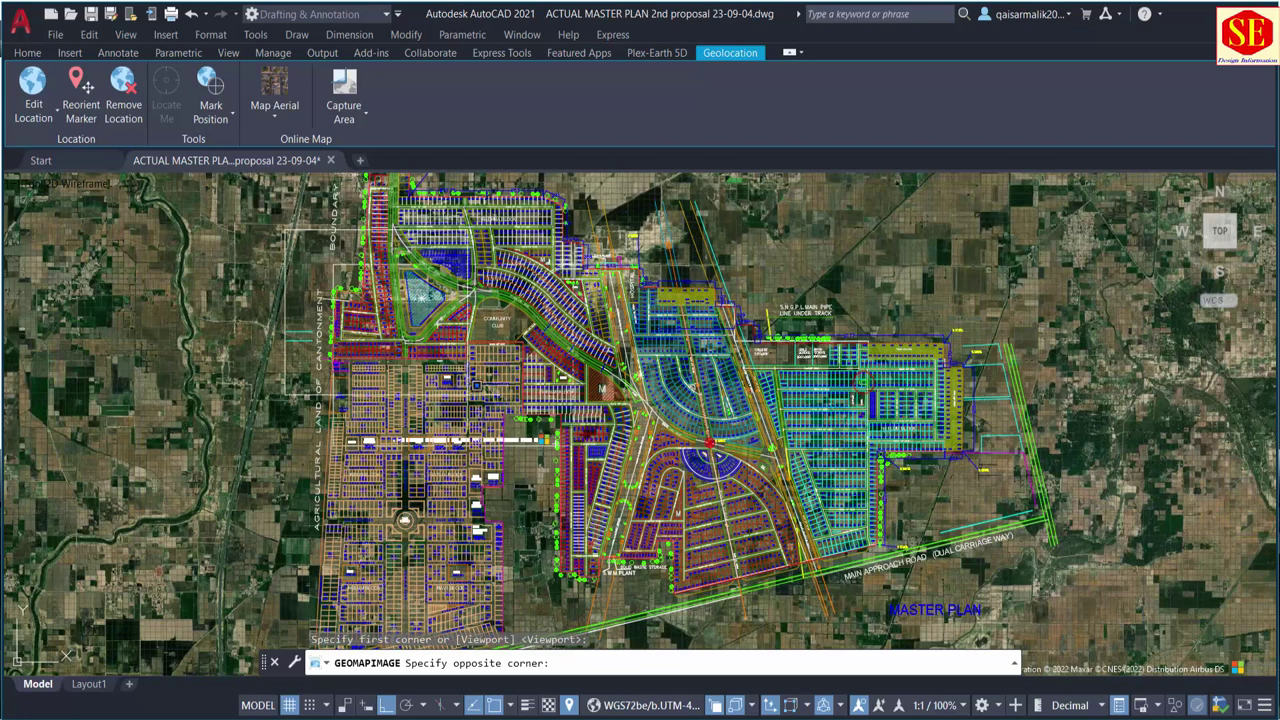
{"action": "left_click", "coordinate": [545, 432]}
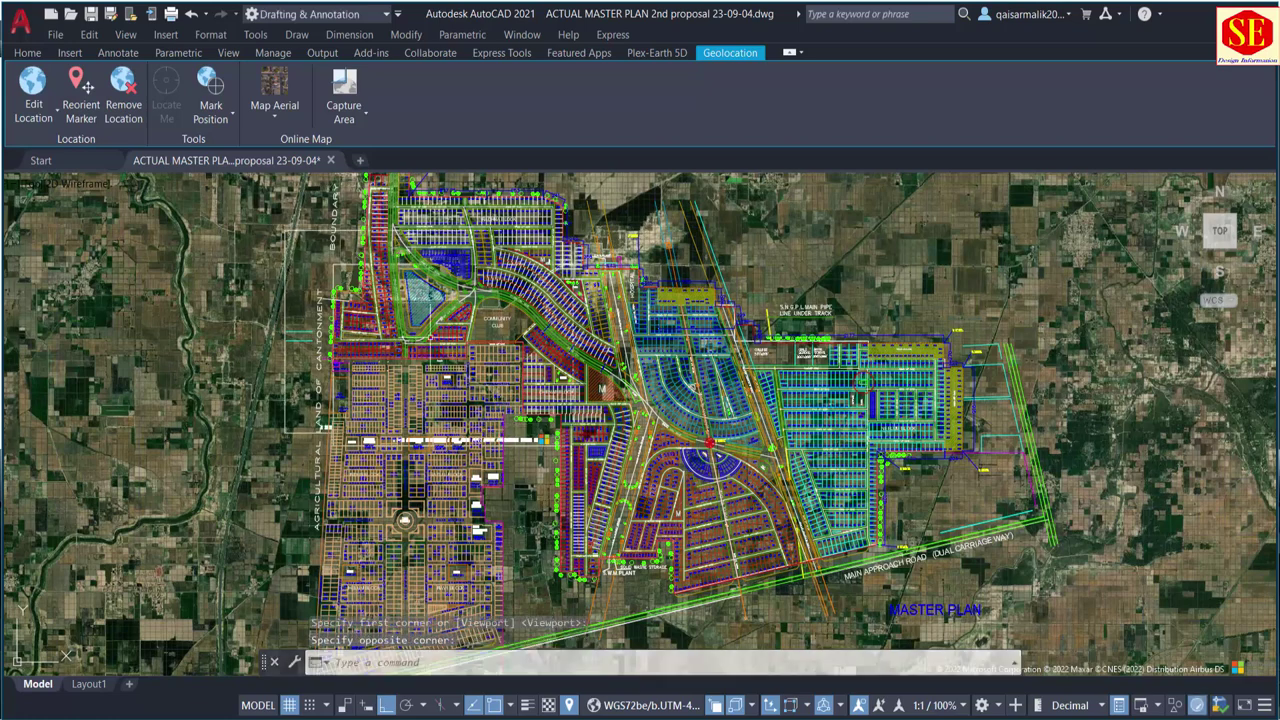
Step: Set the online map to Map Off and bring the blocks above the capture into view
{"action": "left_click", "coordinate": [274, 118]}
{"action": "left_click", "coordinate": [292, 250]}
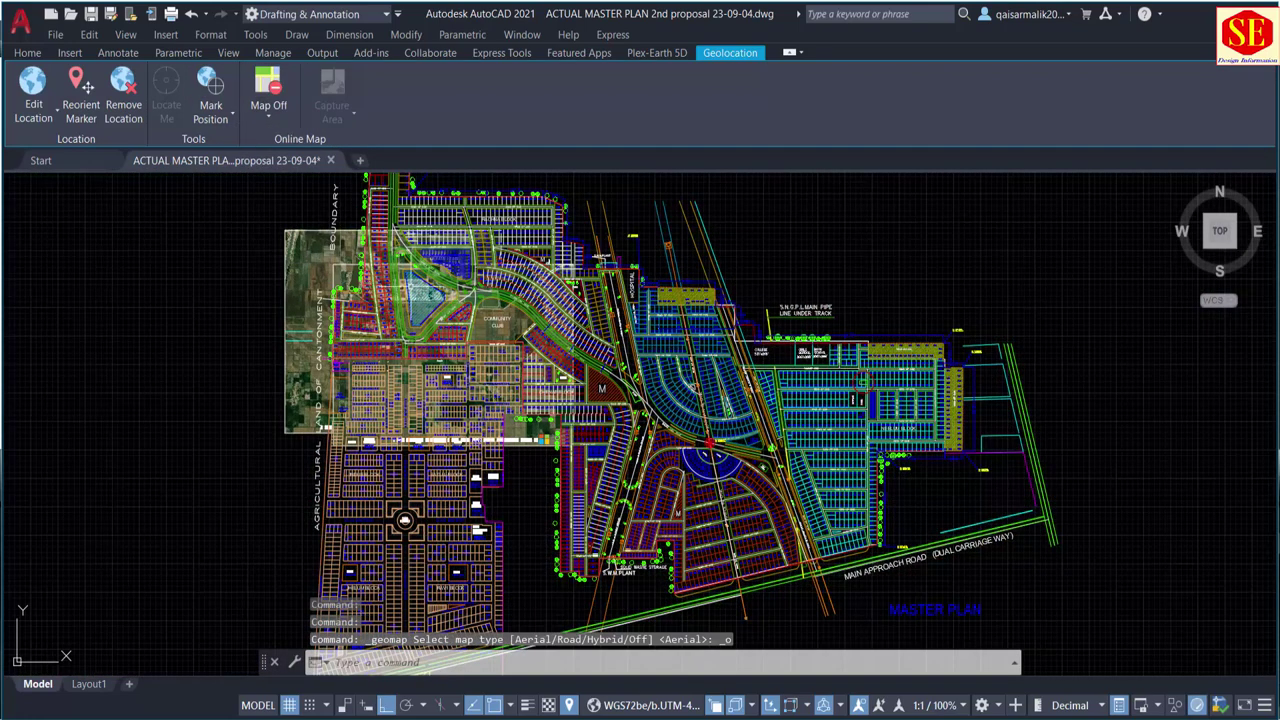
{"action": "scroll", "coordinate": [360, 293], "scroll_direction": "up", "scroll_amount": 5}
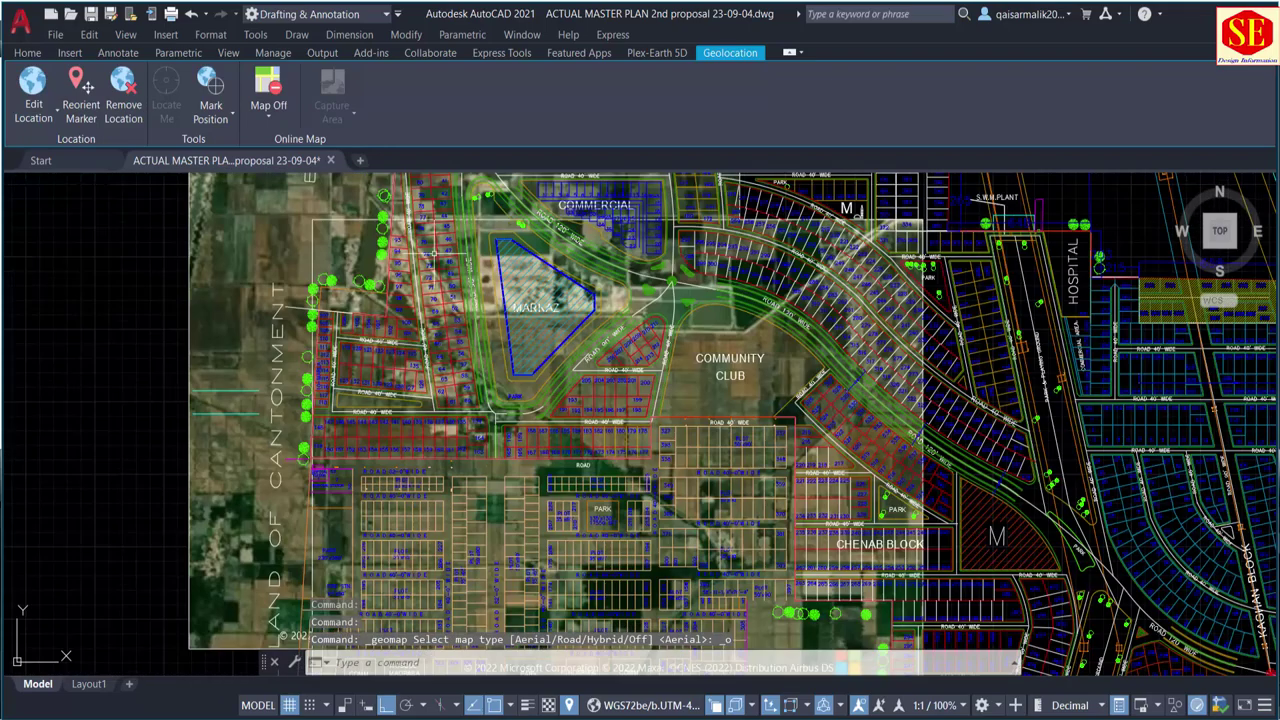
{"action": "middle_click_drag", "start_coordinate": [323, 216], "coordinate": [337, 320]}
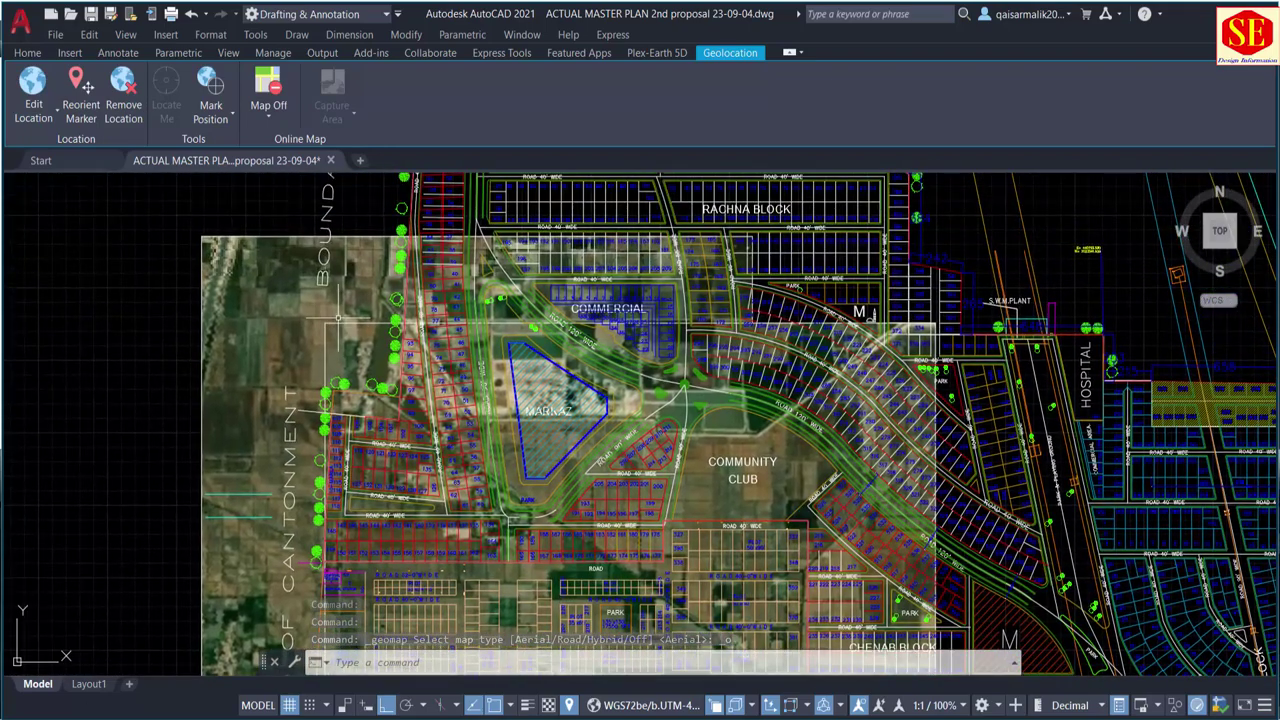
Step: Switch the online map back to Map Aerial
{"action": "scroll", "coordinate": [362, 300], "scroll_direction": "down", "scroll_amount": 2}
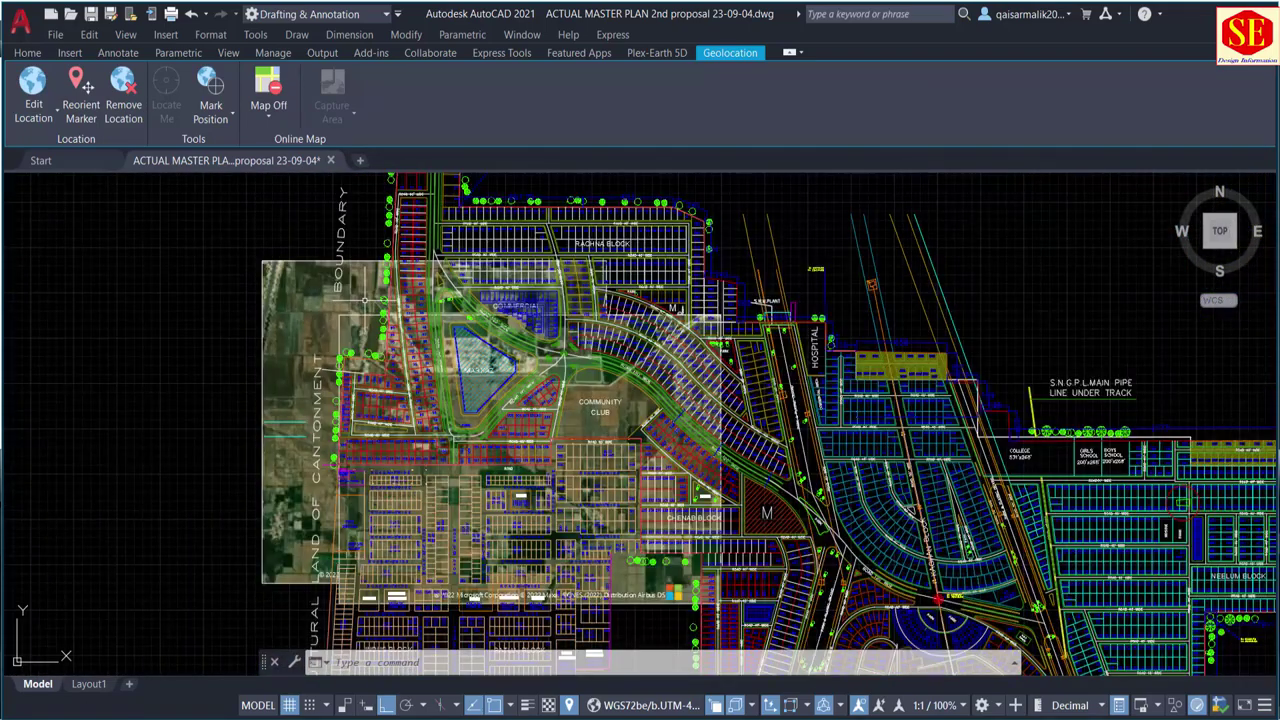
{"action": "left_click", "coordinate": [268, 112]}
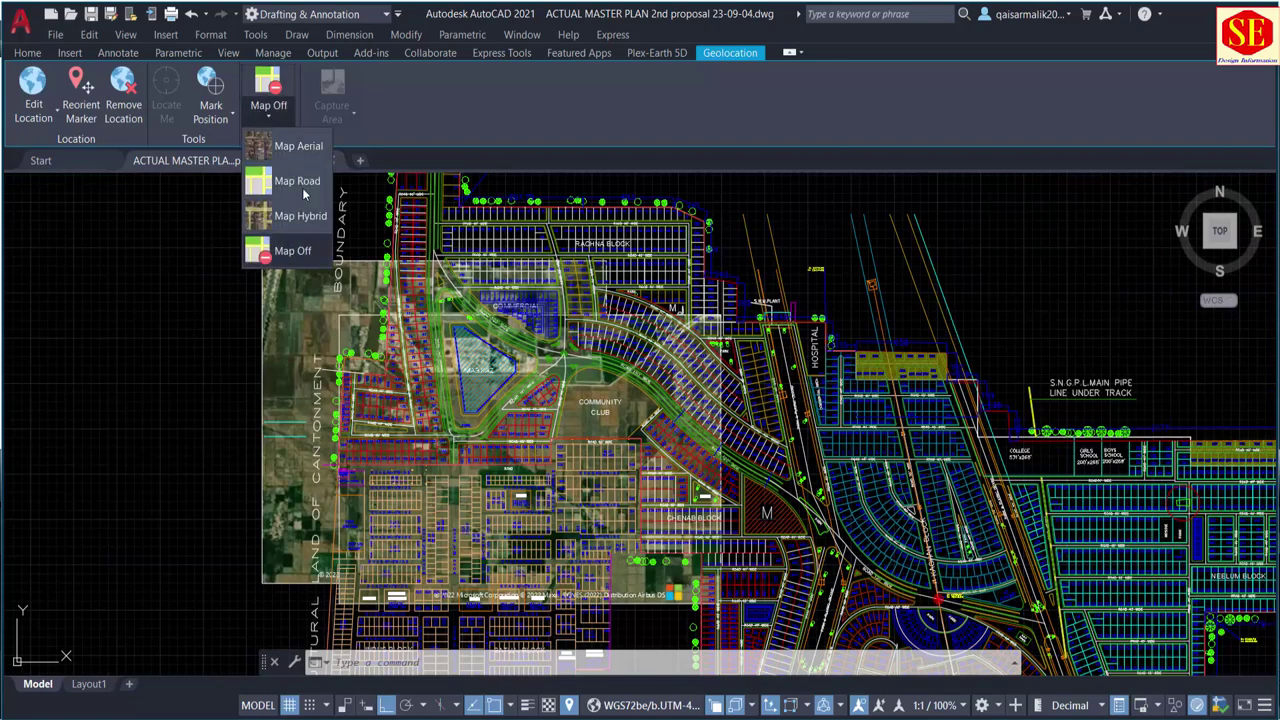
{"action": "scroll", "coordinate": [683, 385], "scroll_direction": "down", "scroll_amount": 5}
{"action": "scroll", "coordinate": [683, 385], "scroll_direction": "up", "scroll_amount": 1}
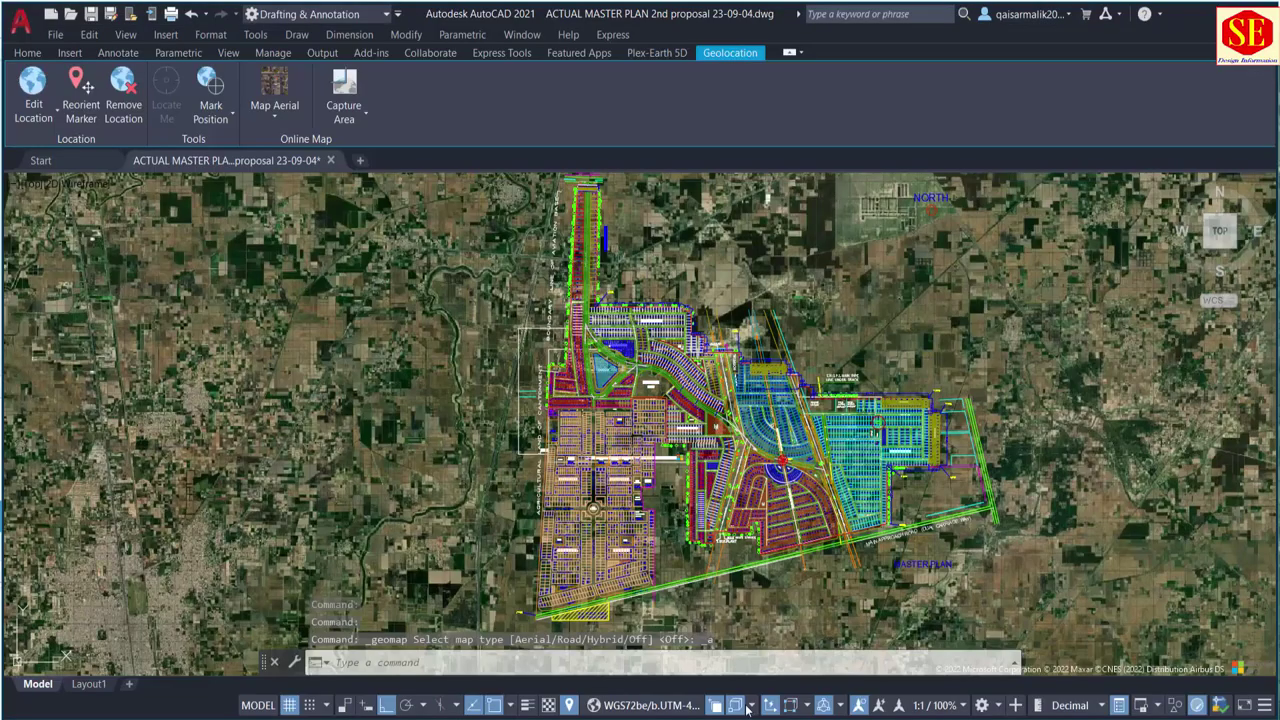
{"action": "scroll", "coordinate": [800, 457], "scroll_direction": "up", "scroll_amount": 3}
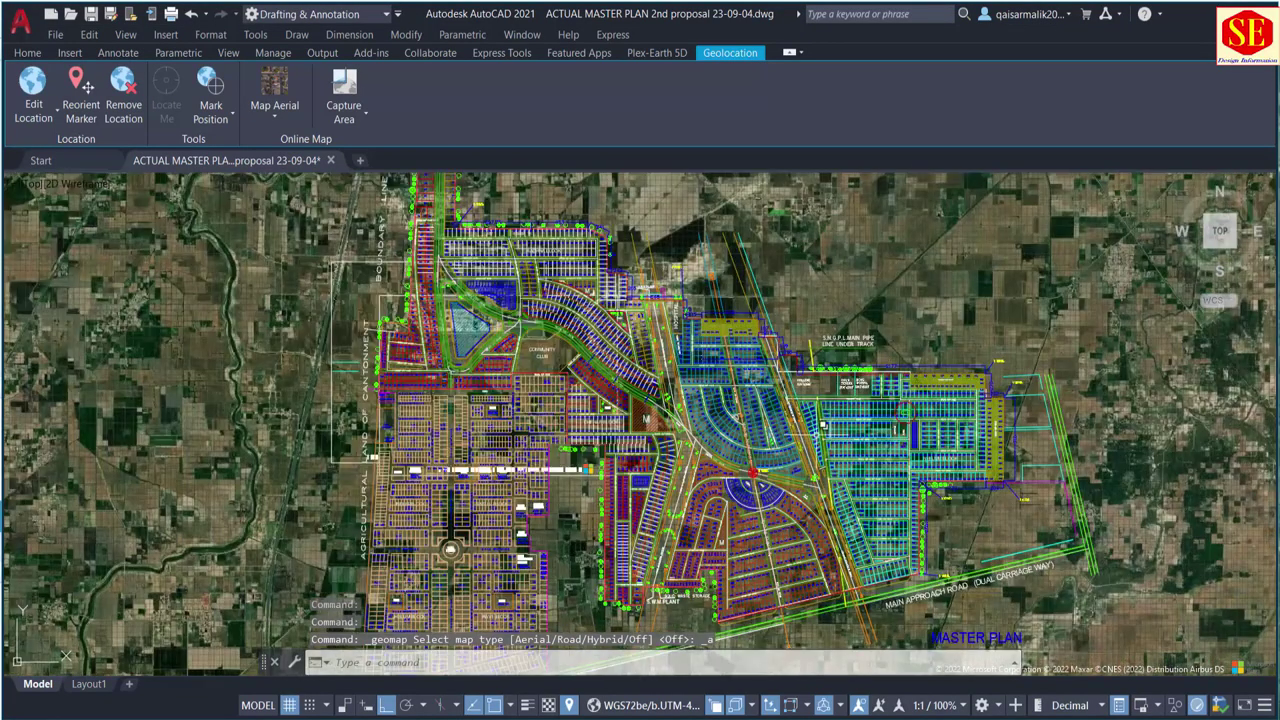
{"action": "scroll", "coordinate": [800, 457], "scroll_direction": "up", "scroll_amount": 3}
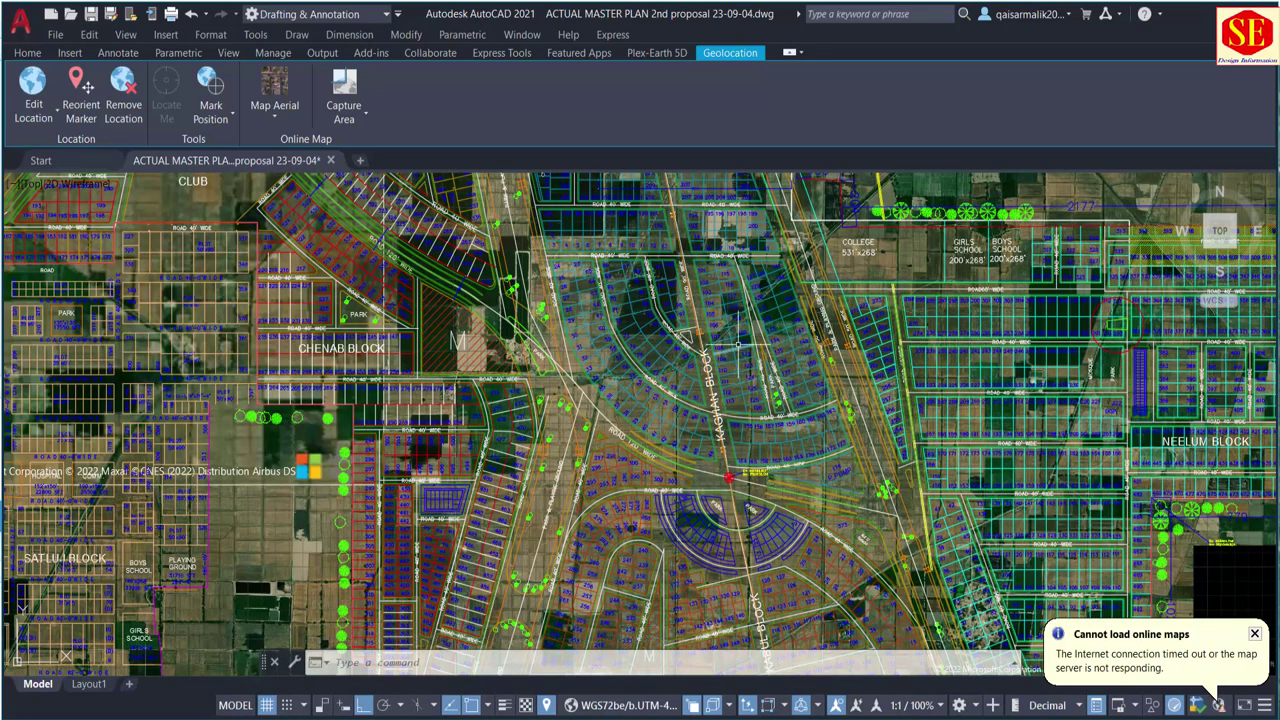
Step: Dismiss the Cannot load online maps warning and zoom around the Kaghan Block marker
{"action": "left_click", "coordinate": [1255, 635]}
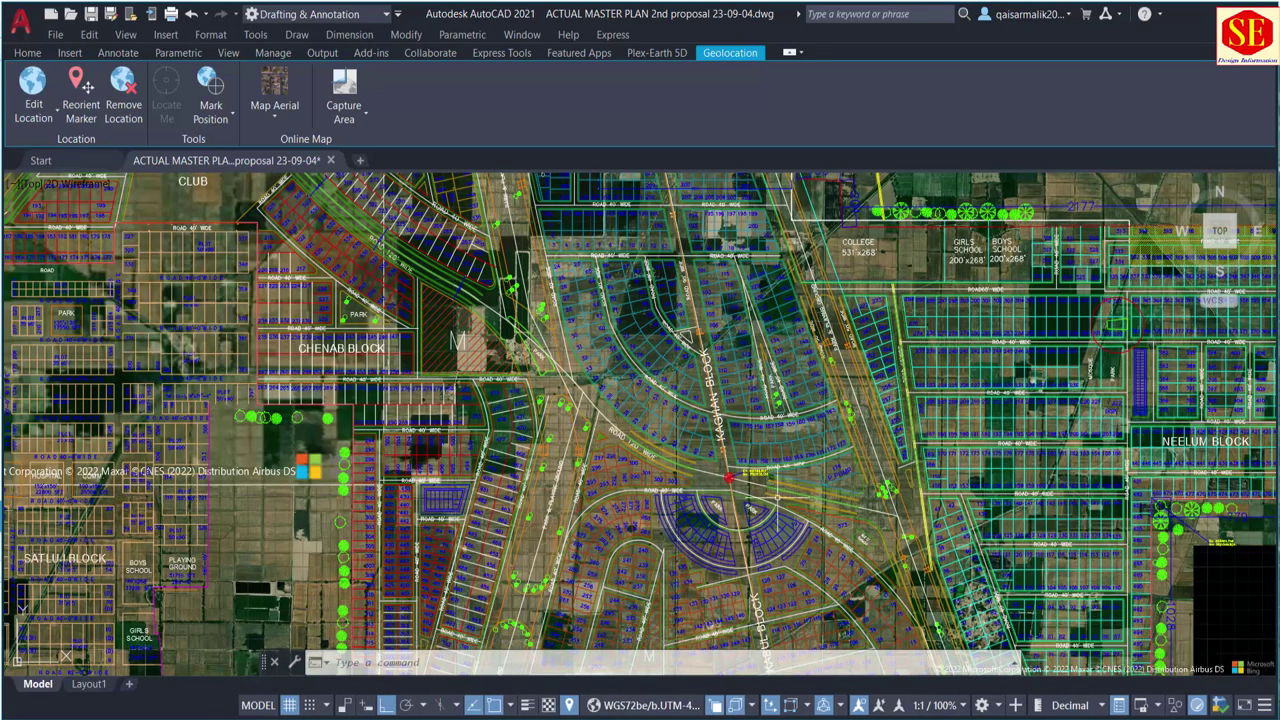
{"action": "scroll", "coordinate": [760, 460], "scroll_direction": "down", "scroll_amount": 3}
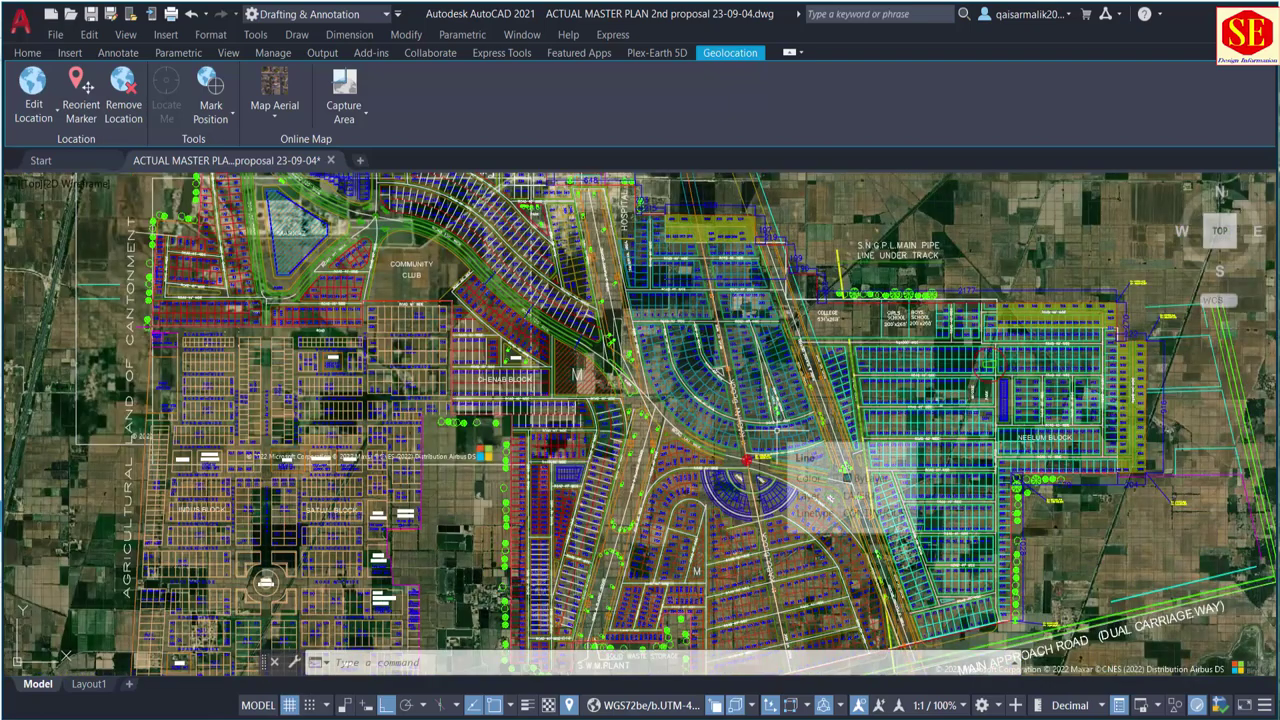
{"action": "scroll", "coordinate": [760, 460], "scroll_direction": "up", "scroll_amount": 3}
{"action": "scroll", "coordinate": [743, 457], "scroll_direction": "up", "scroll_amount": 2}
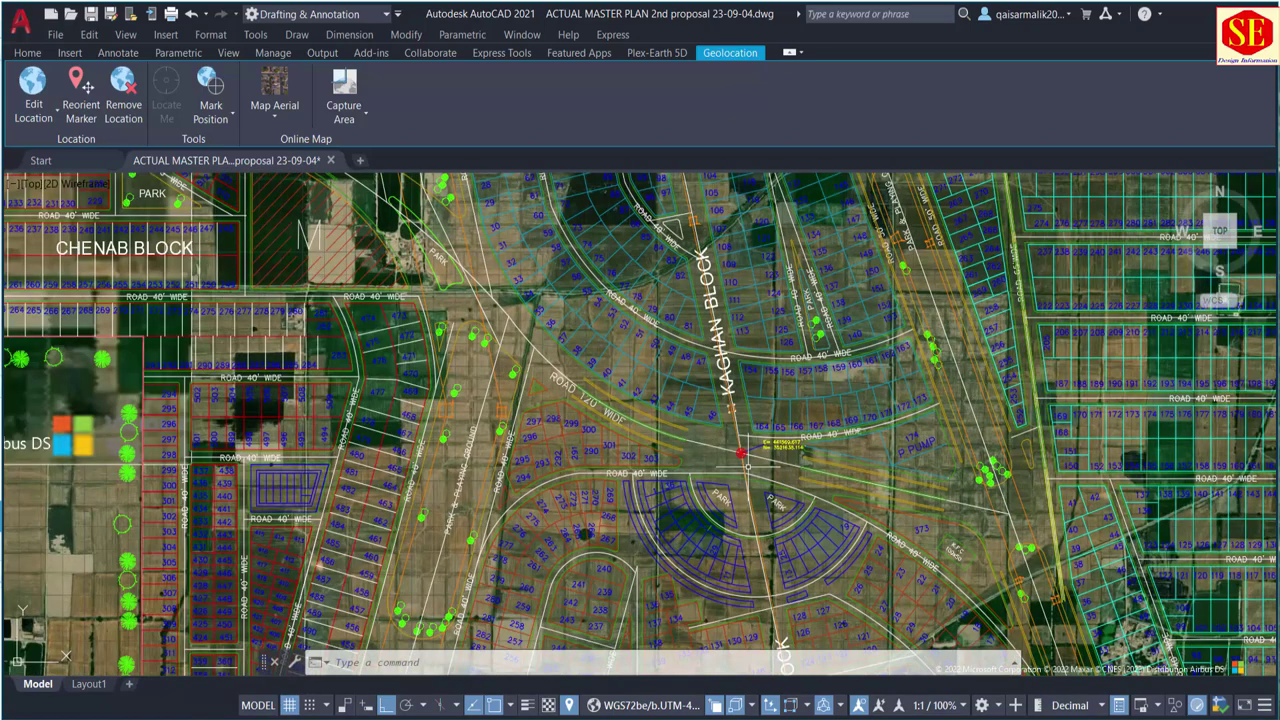
{"action": "scroll", "coordinate": [747, 463], "scroll_direction": "down", "scroll_amount": 4}
{"action": "scroll", "coordinate": [747, 464], "scroll_direction": "down", "scroll_amount": 3}
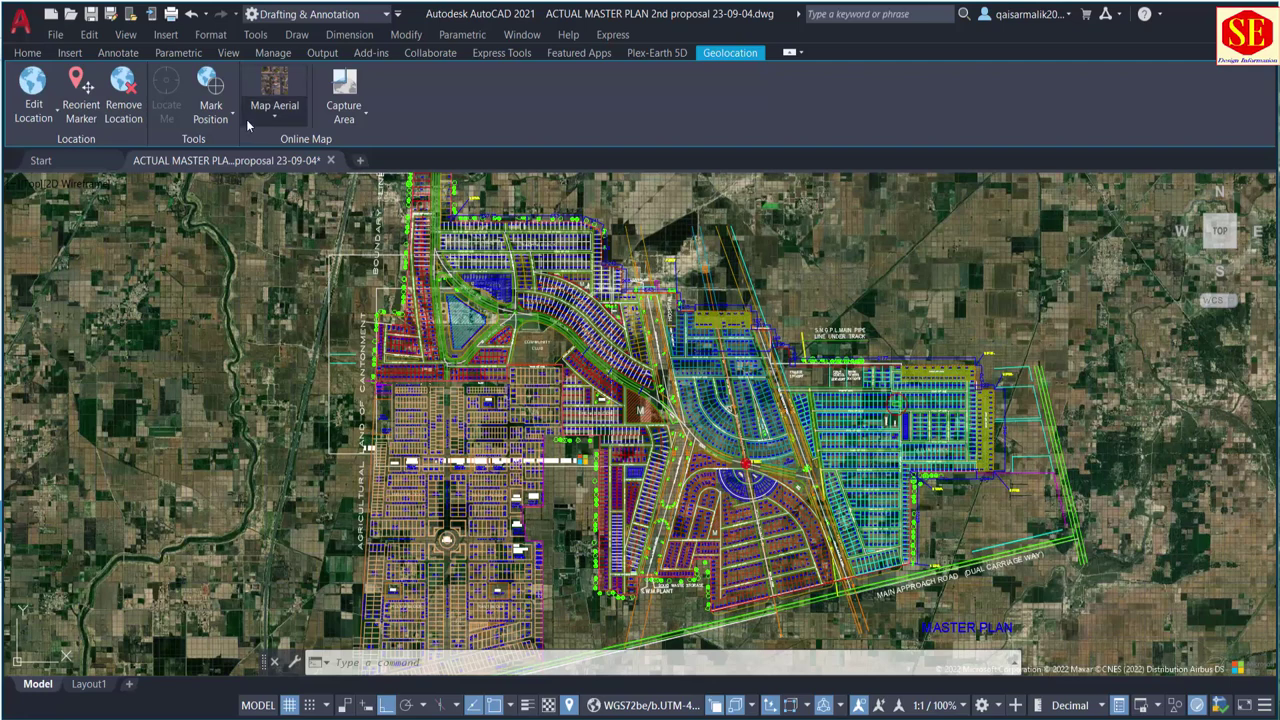
Step: Turn the live online map off and shift the view of the plan
{"action": "left_click", "coordinate": [275, 114]}
{"action": "left_click", "coordinate": [309, 250]}
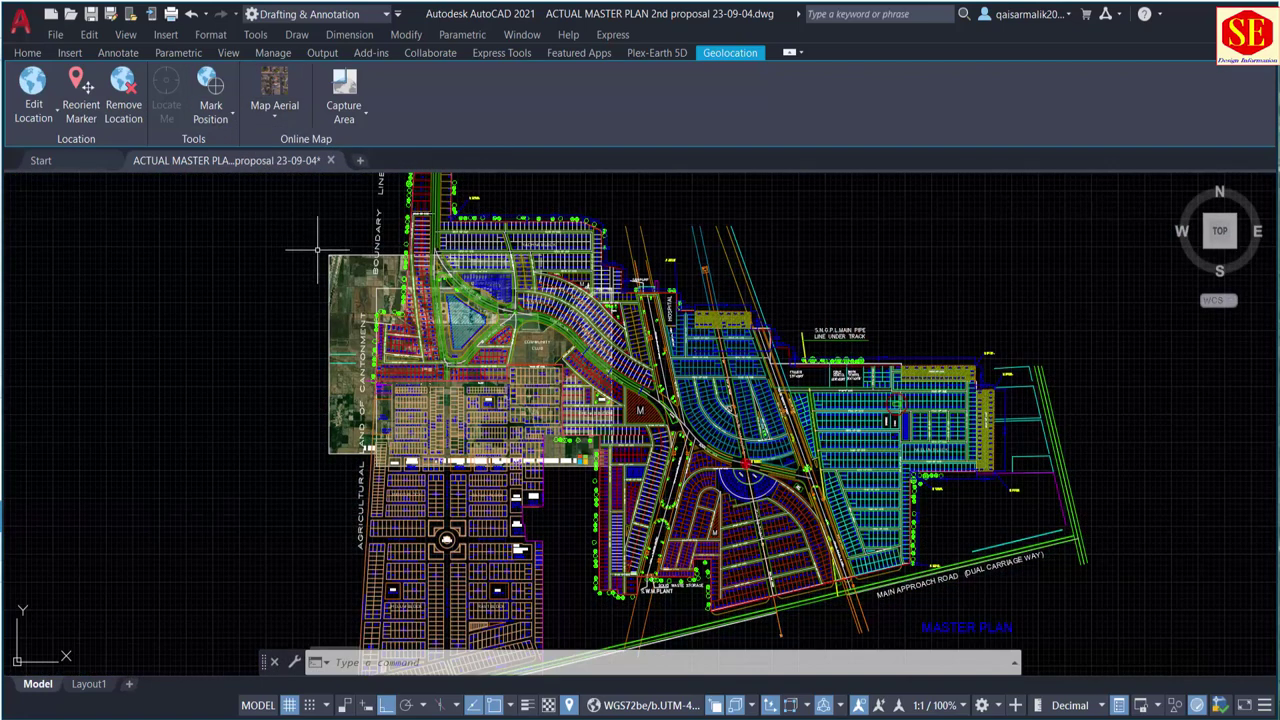
{"action": "scroll", "coordinate": [841, 294], "scroll_direction": "down", "scroll_amount": 2}
{"action": "scroll", "coordinate": [841, 294], "scroll_direction": "down", "scroll_amount": 2}
{"action": "middle_click_drag", "start_coordinate": [841, 294], "coordinate": [823, 343]}
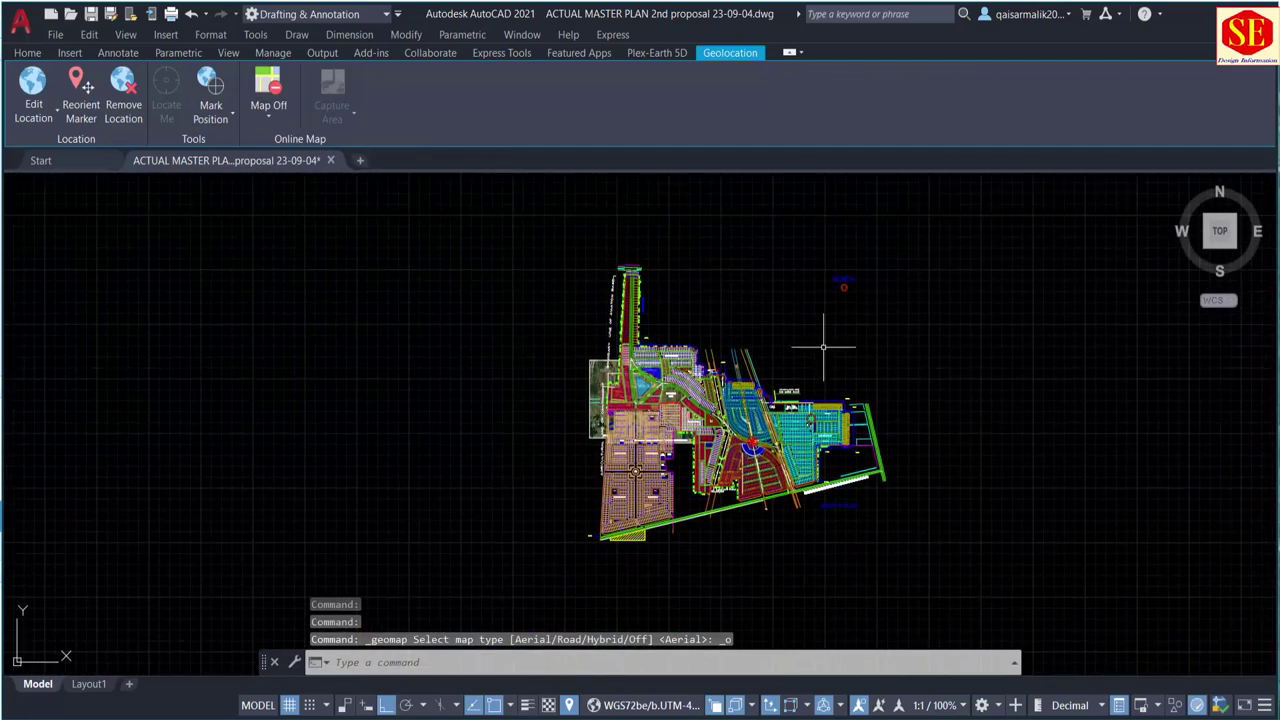
Step: Window all 8523 plan objects with the B command and create block 'bbbb'
{"action": "type", "text": "b"}
{"action": "key", "text": "Return"}
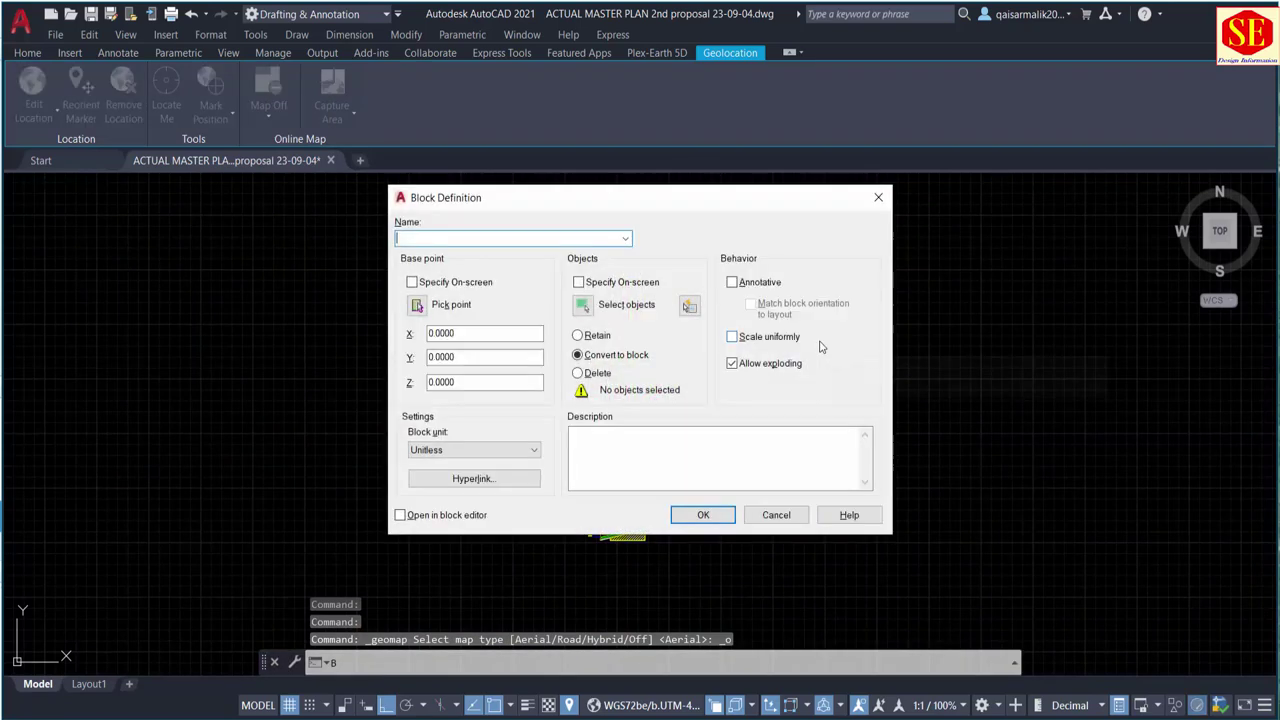
{"action": "type", "text": "bbbb"}
{"action": "left_click", "coordinate": [600, 308]}
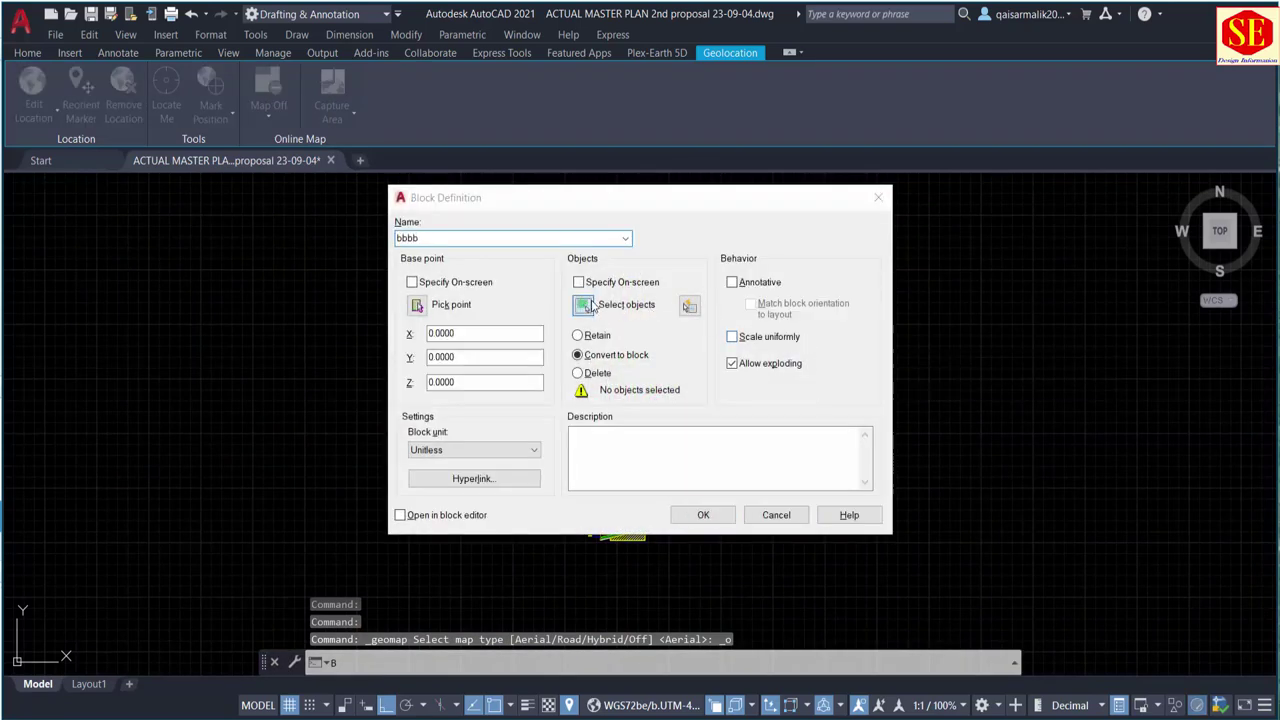
{"action": "left_click", "coordinate": [486, 221]}
{"action": "left_click", "coordinate": [989, 578]}
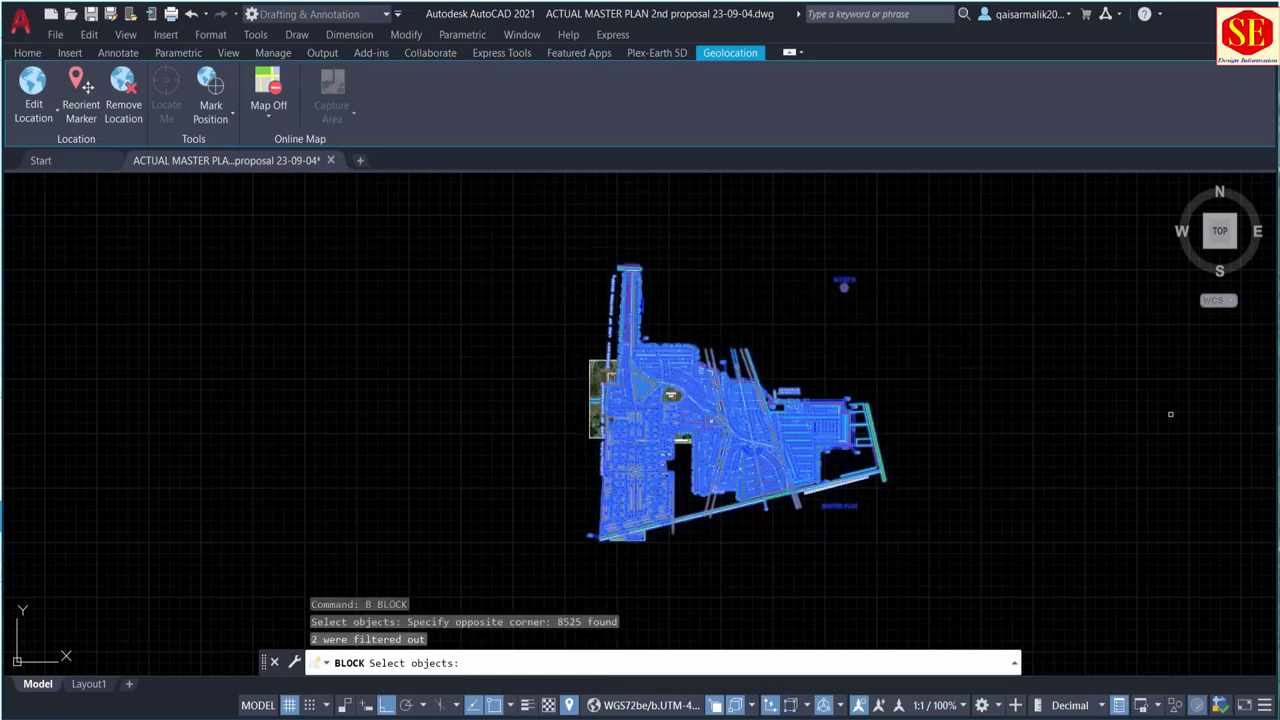
{"action": "key", "text": "Return"}
{"action": "type", "text": "bbbb"}
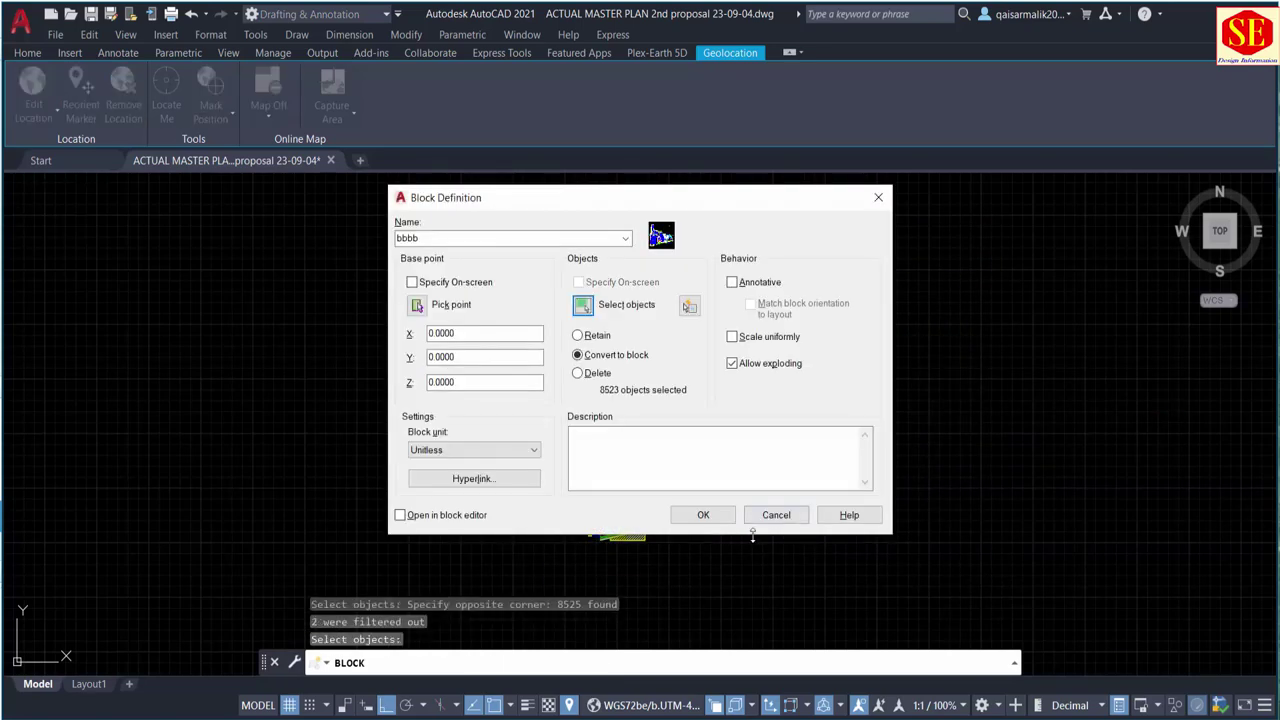
{"action": "left_click", "coordinate": [703, 514]}
Step: Move the master plan block off to the left
{"action": "type", "text": "m"}
{"action": "key", "text": "Return"}
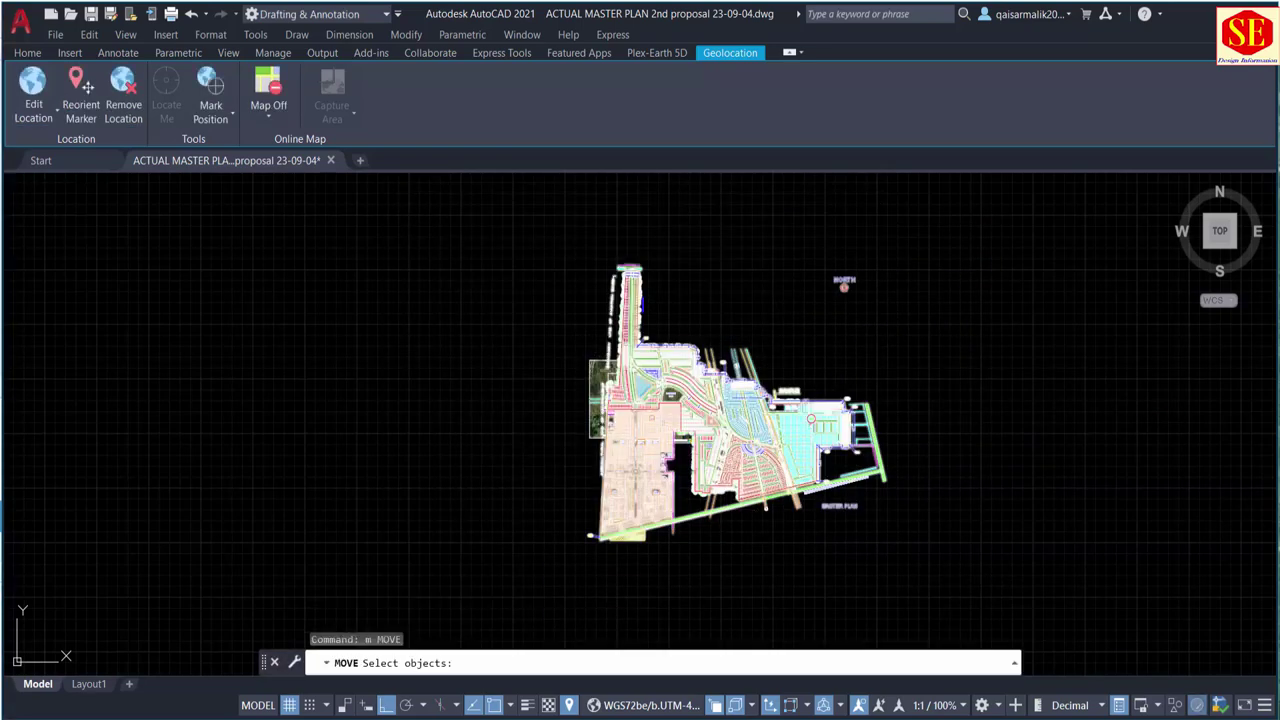
{"action": "left_click", "coordinate": [730, 460]}
{"action": "key", "text": "Return"}
{"action": "left_click", "coordinate": [1140, 428]}
{"action": "scroll", "coordinate": [1130, 422], "scroll_direction": "down", "scroll_amount": 4}
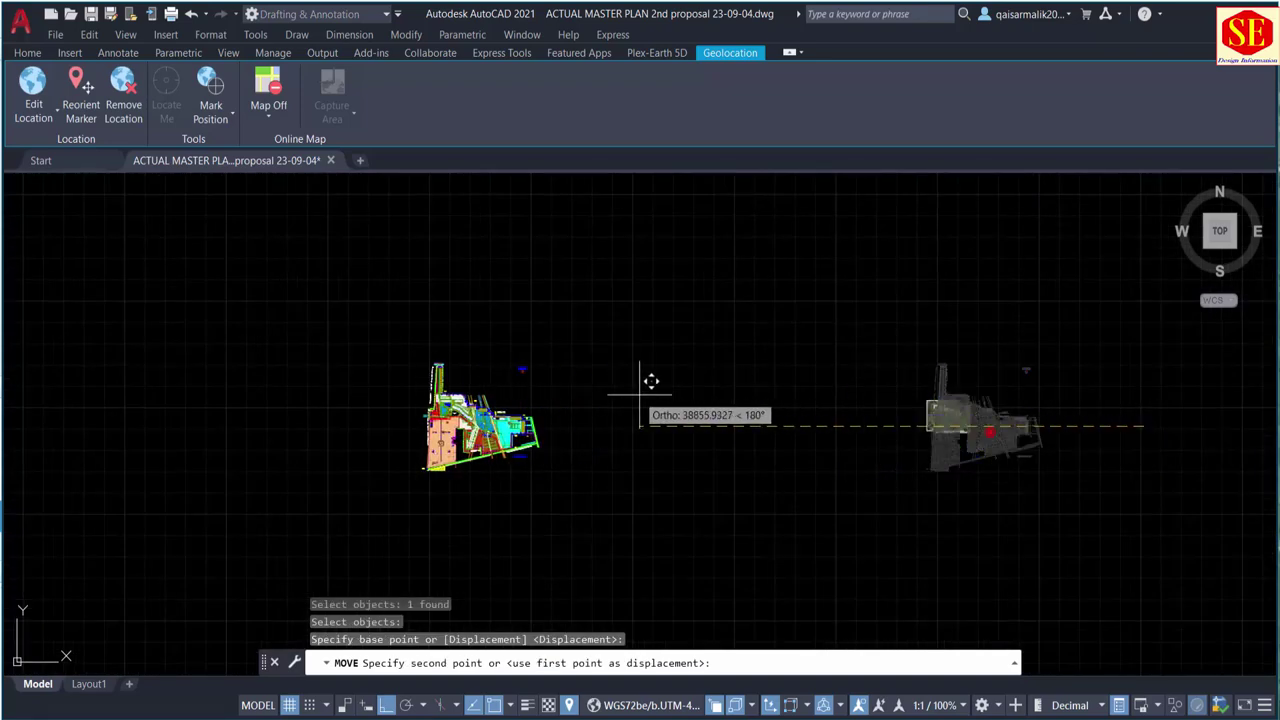
{"action": "left_click", "coordinate": [594, 392]}
Step: Erase both overlapping captured aerial map images
{"action": "scroll", "coordinate": [1000, 430], "scroll_direction": "up", "scroll_amount": 4}
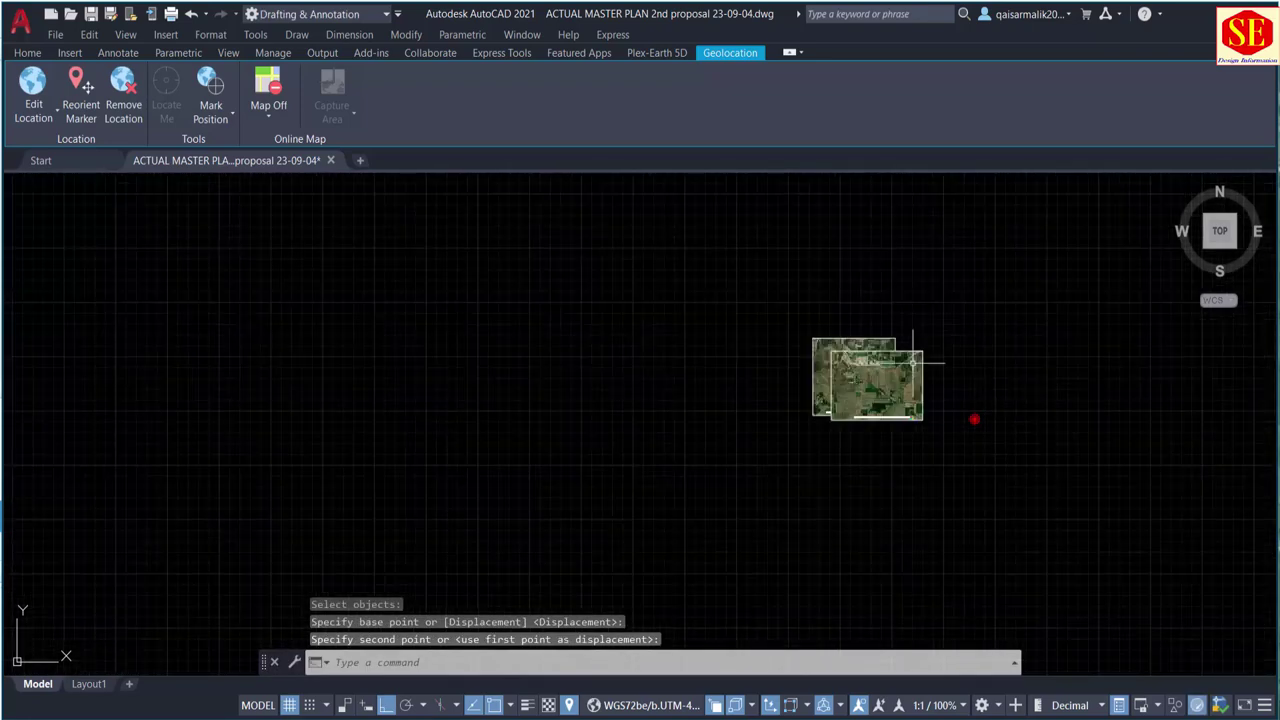
{"action": "left_click", "coordinate": [878, 312]}
{"action": "left_click", "coordinate": [823, 416]}
{"action": "left_click", "coordinate": [812, 417]}
{"action": "type", "text": "e"}
{"action": "key", "text": "Return"}
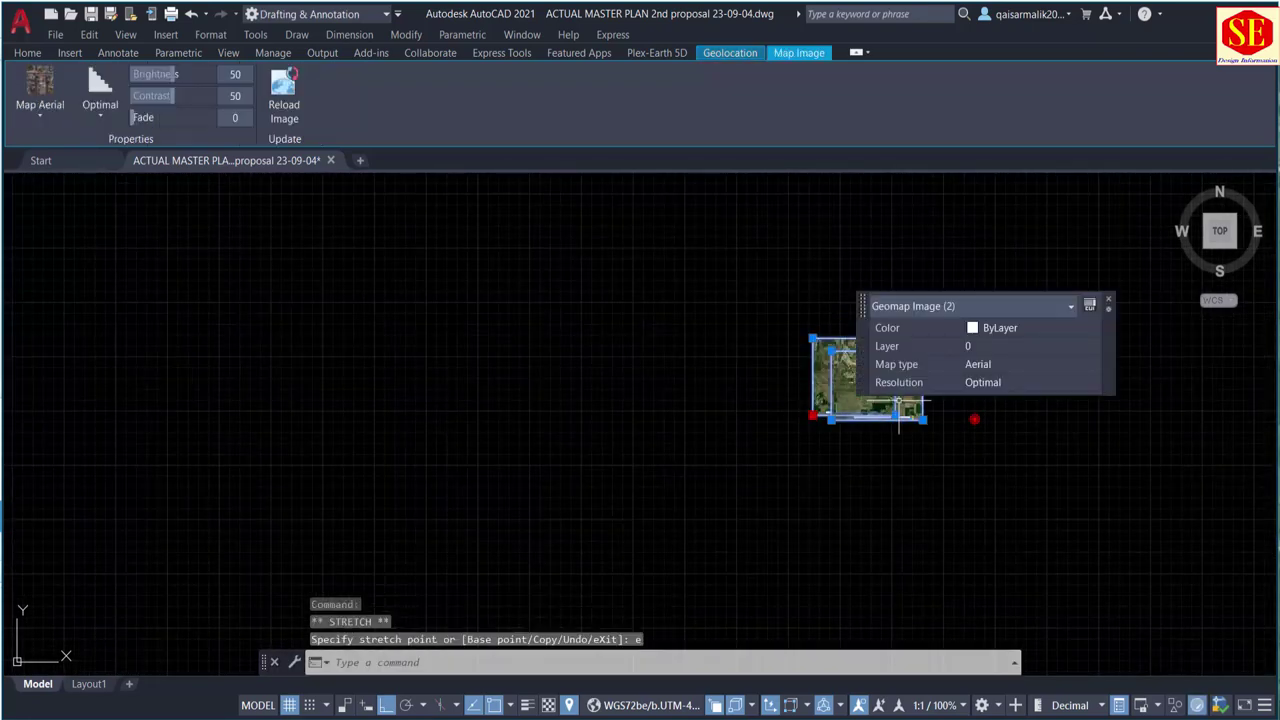
{"action": "key", "text": "Escape"}
{"action": "left_click", "coordinate": [906, 416]}
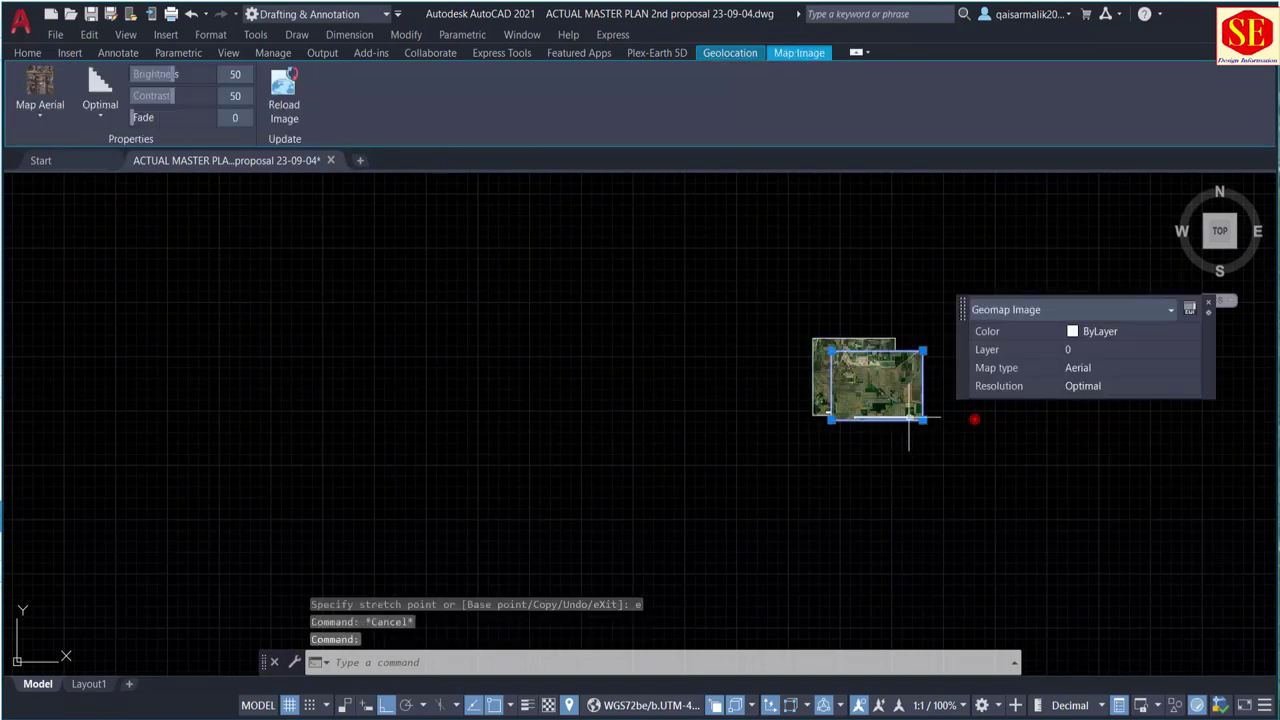
{"action": "type", "text": "e"}
{"action": "key", "text": "Return"}
{"action": "left_click", "coordinate": [906, 416]}
{"action": "key", "text": "Return"}
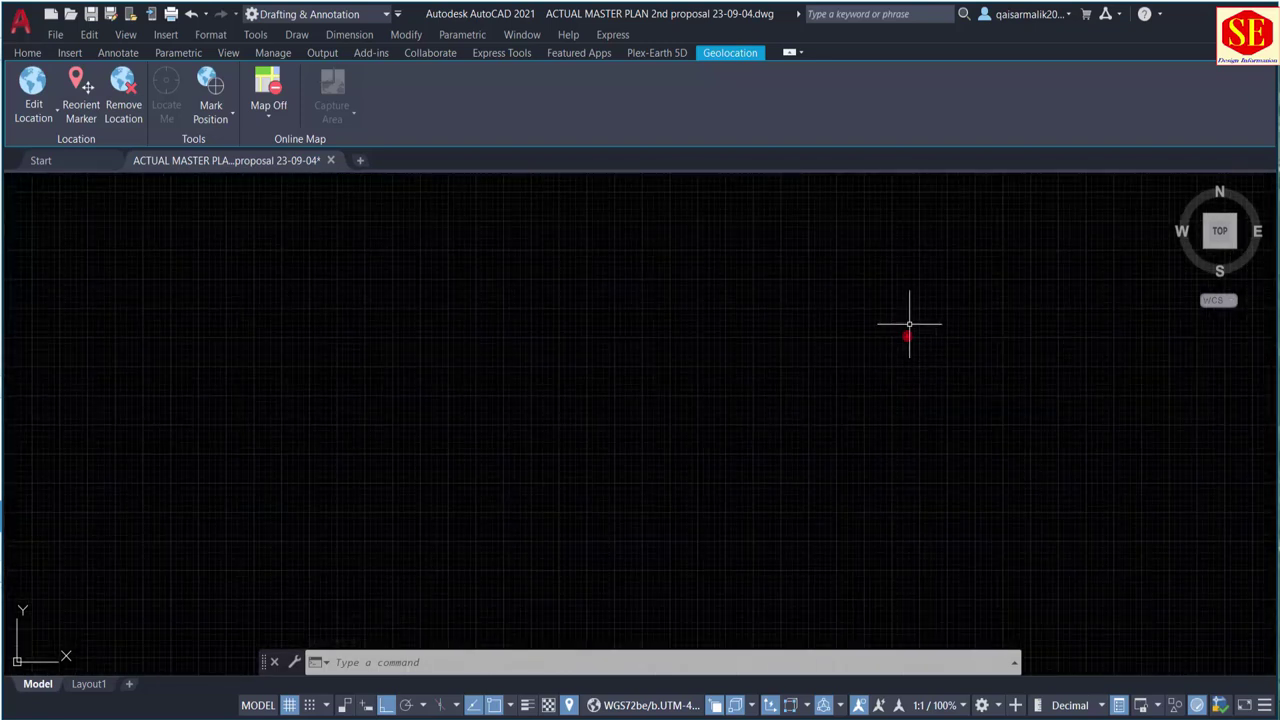
Step: Start a line at the red marker, cancel it, and zoom extents to view everything
{"action": "type", "text": "LINE"}
{"action": "key", "text": "Return"}
{"action": "left_click", "coordinate": [907, 336]}
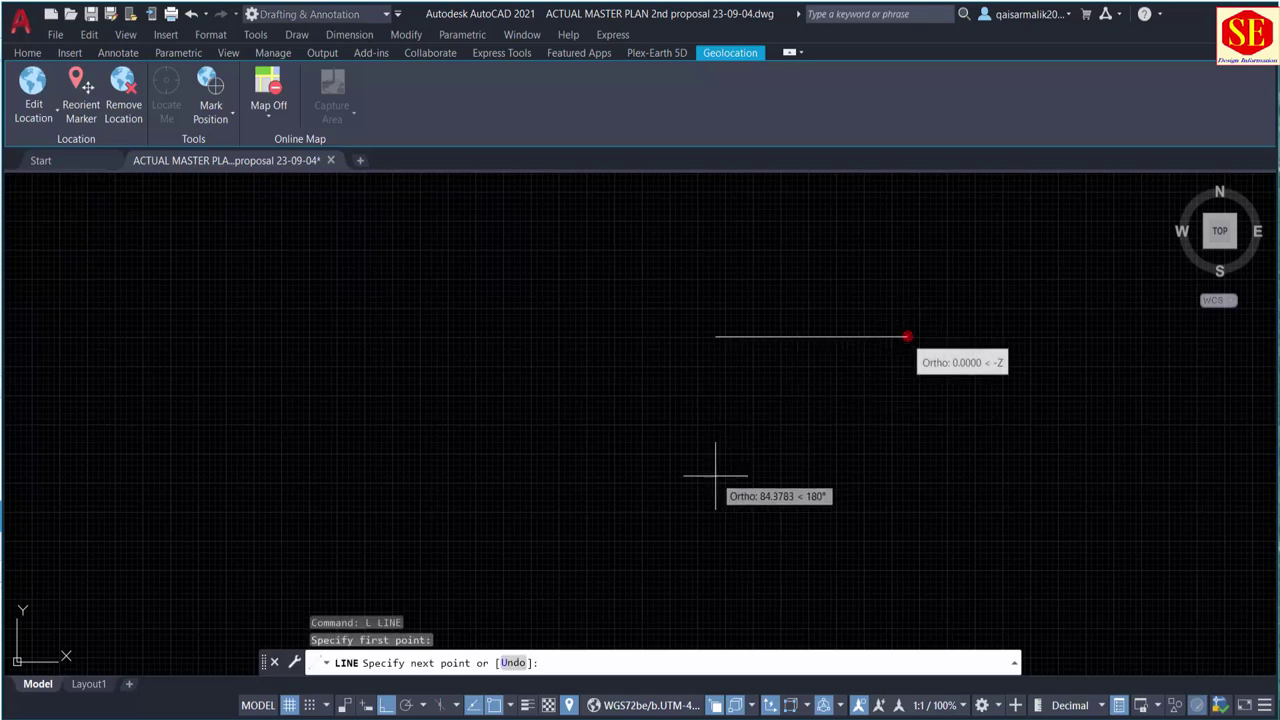
{"action": "key", "text": "Escape"}
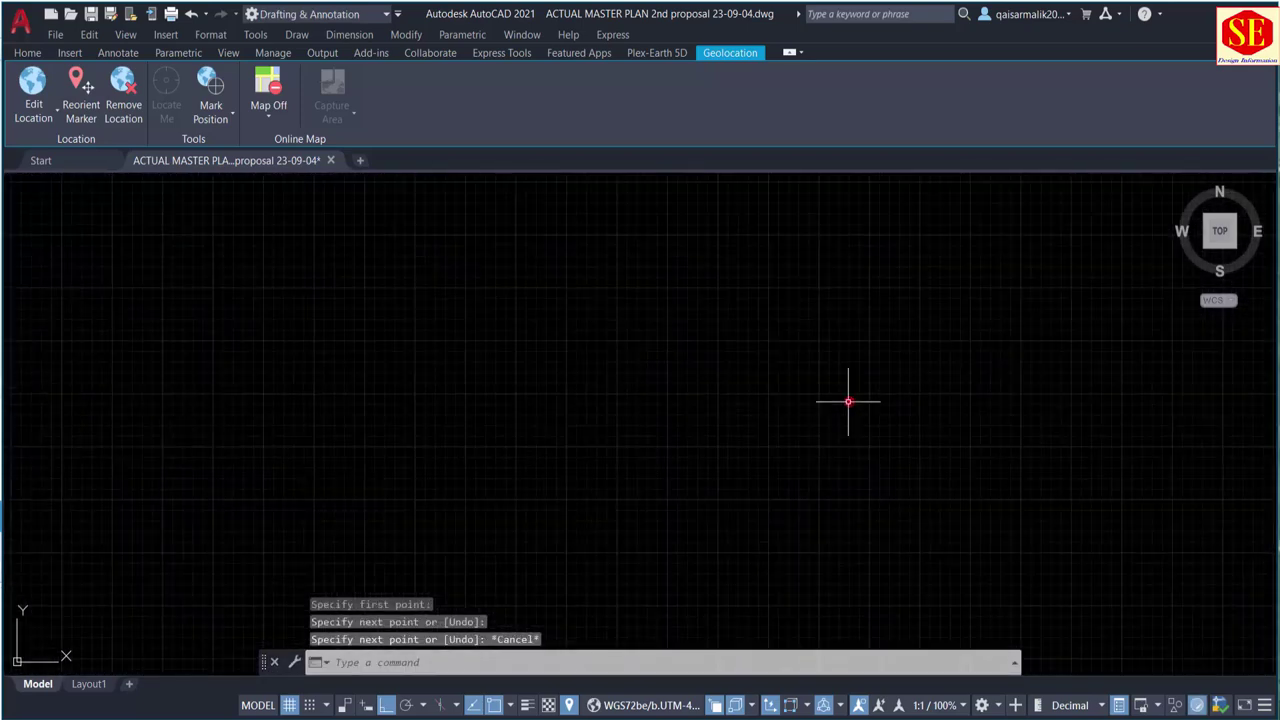
{"action": "middle_click", "coordinate": [686, 349]}
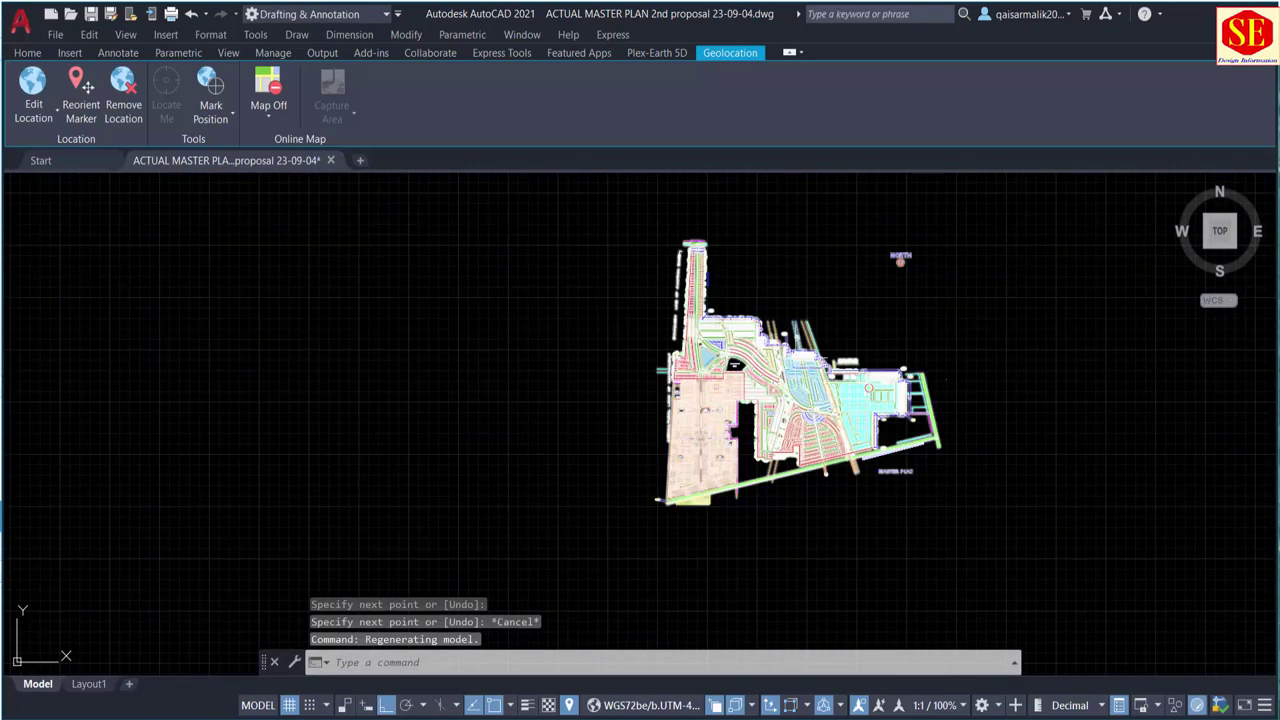
{"action": "scroll", "coordinate": [814, 380], "scroll_direction": "up", "scroll_amount": 2}
{"action": "scroll", "coordinate": [800, 424], "scroll_direction": "up", "scroll_amount": 2}
{"action": "scroll", "coordinate": [717, 388], "scroll_direction": "up", "scroll_amount": 1}
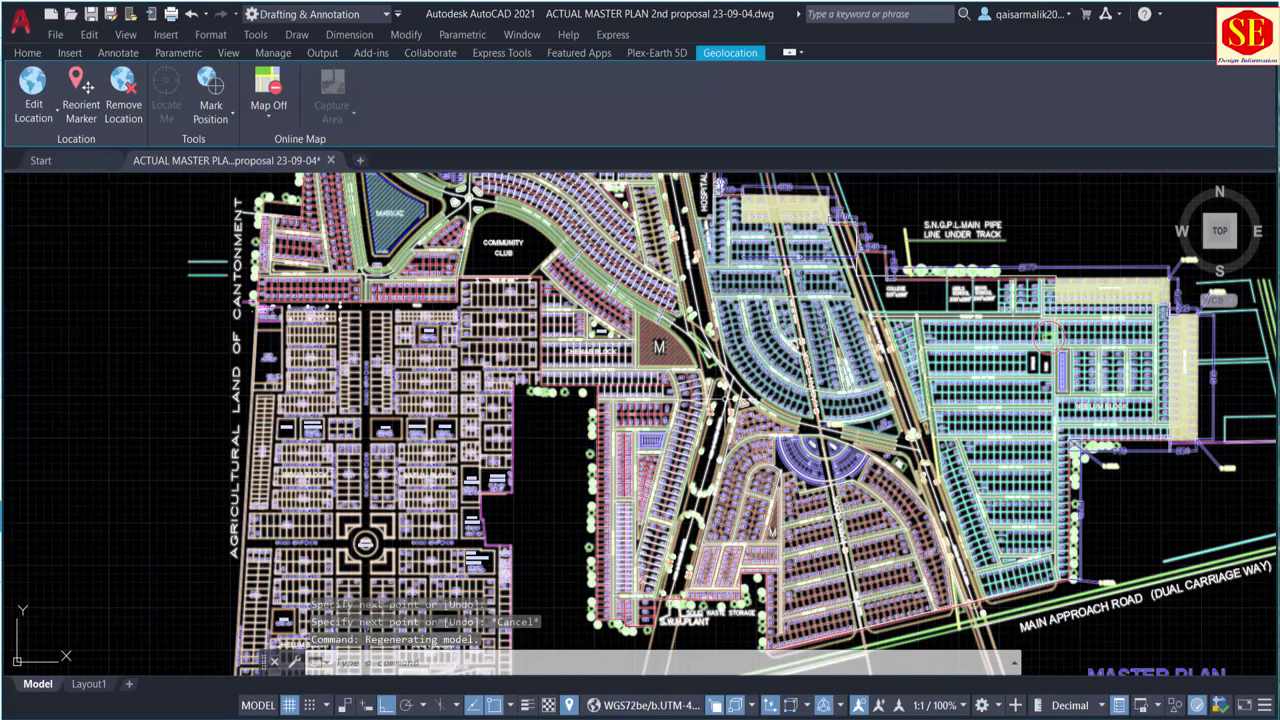
{"action": "scroll", "coordinate": [530, 330], "scroll_direction": "up", "scroll_amount": 1}
{"action": "scroll", "coordinate": [530, 330], "scroll_direction": "down", "scroll_amount": 1}
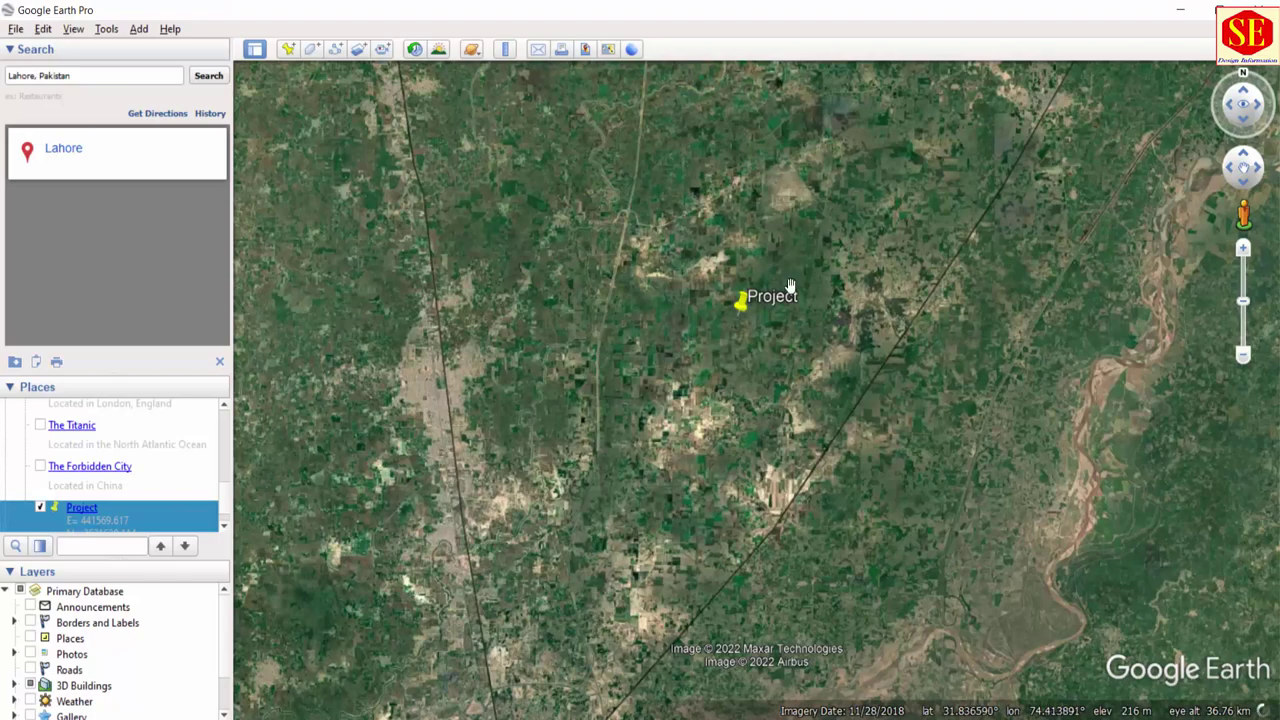
{"action": "scroll", "coordinate": [783, 296], "scroll_direction": "down", "scroll_amount": 3}
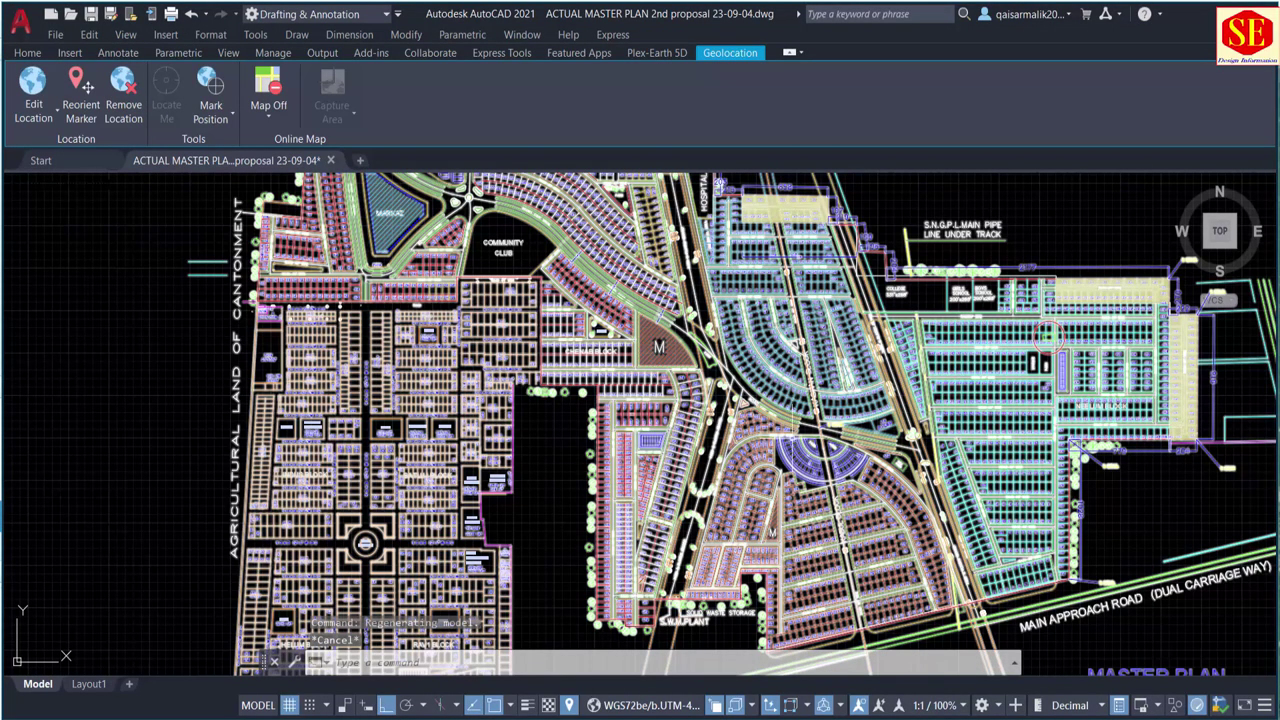
Step: Bring the plan and red marker into view and select the master plan block with MOVE
{"action": "scroll", "coordinate": [814, 425], "scroll_direction": "up", "scroll_amount": 2}
{"action": "scroll", "coordinate": [599, 465], "scroll_direction": "down", "scroll_amount": 5}
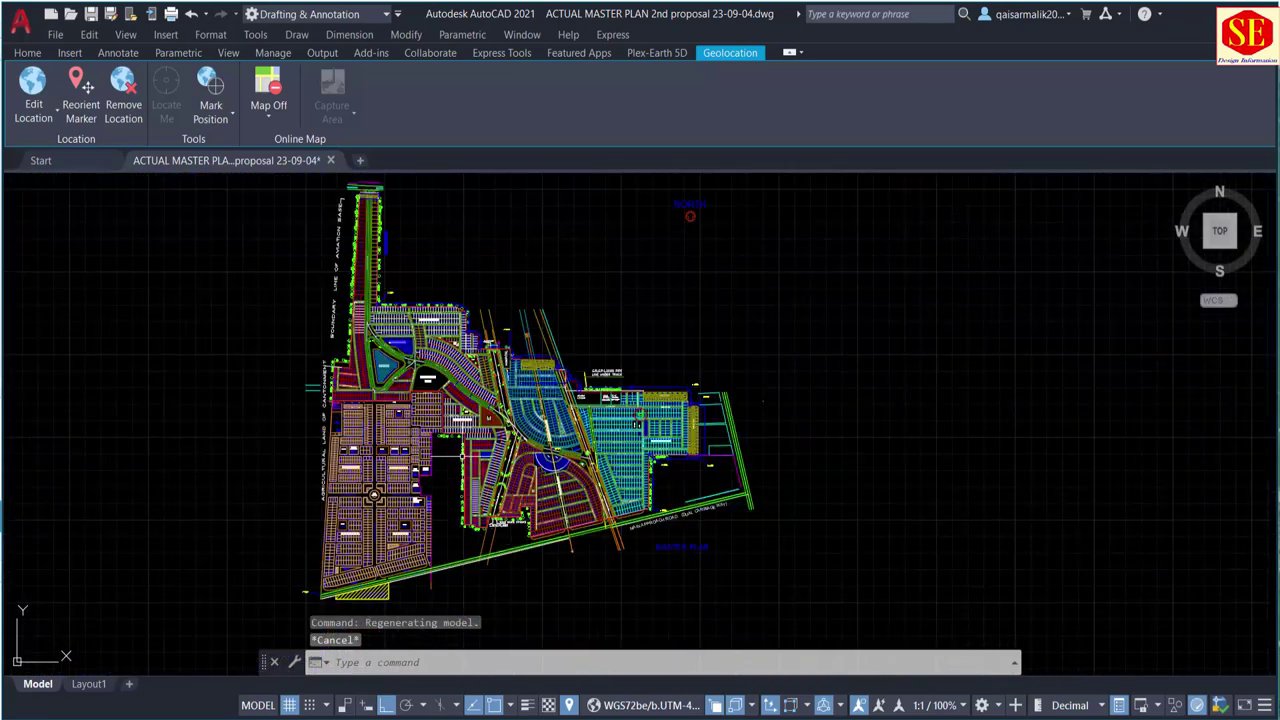
{"action": "middle_click_drag", "start_coordinate": [1061, 328], "coordinate": [713, 338]}
{"action": "scroll", "coordinate": [713, 338], "scroll_direction": "down", "scroll_amount": 3}
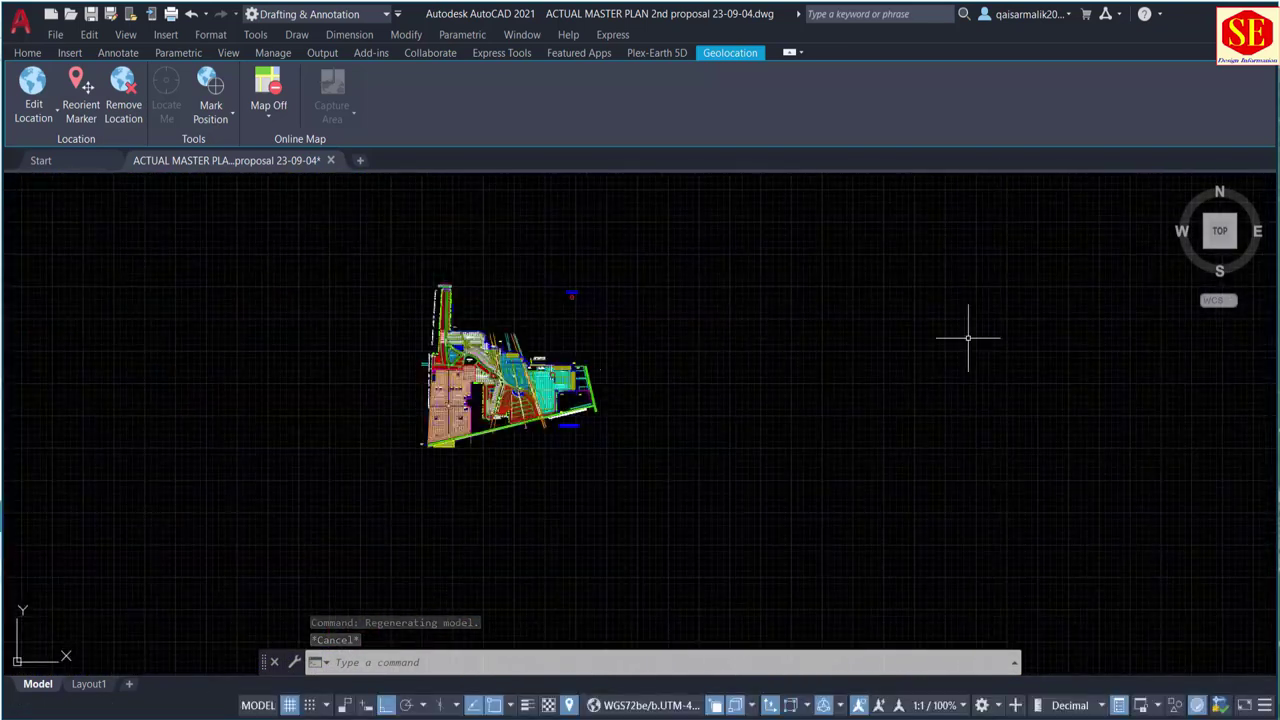
{"action": "scroll", "coordinate": [971, 343], "scroll_direction": "up", "scroll_amount": 3}
{"action": "scroll", "coordinate": [924, 473], "scroll_direction": "up", "scroll_amount": 2}
{"action": "scroll", "coordinate": [924, 473], "scroll_direction": "up", "scroll_amount": 2}
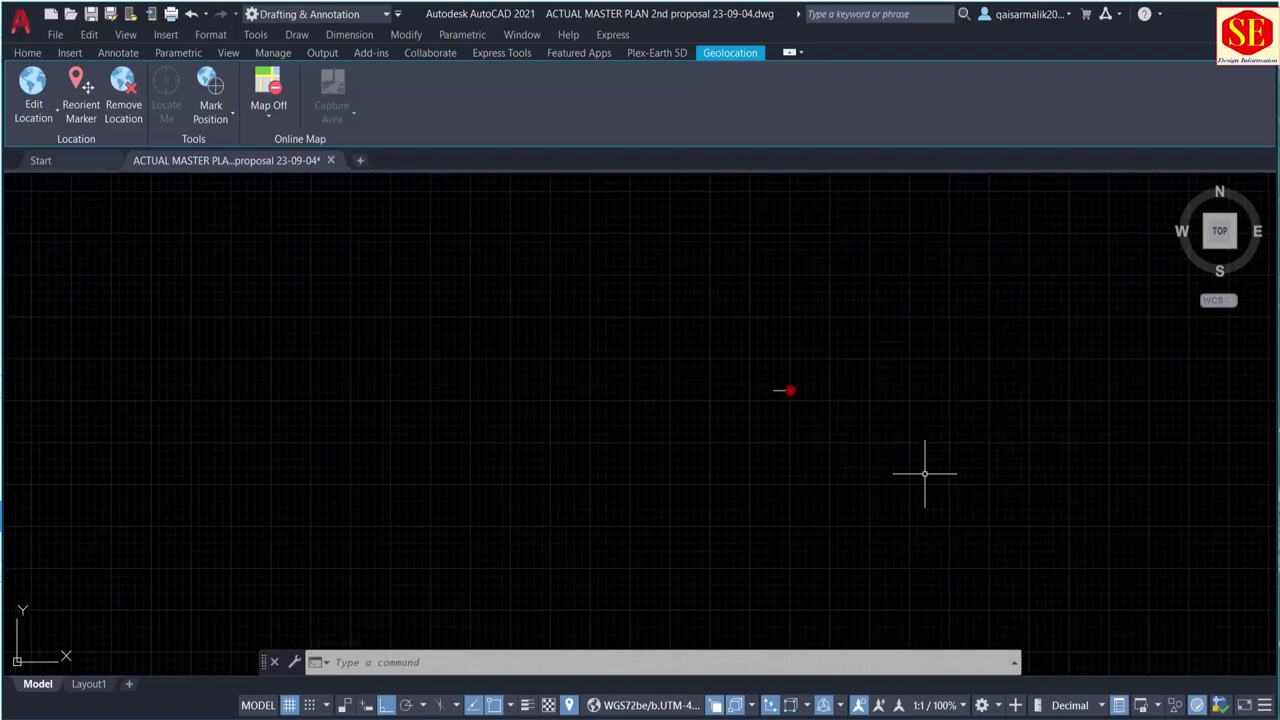
{"action": "scroll", "coordinate": [924, 473], "scroll_direction": "down", "scroll_amount": 6}
{"action": "middle_click_drag", "start_coordinate": [449, 477], "coordinate": [1008, 366]}
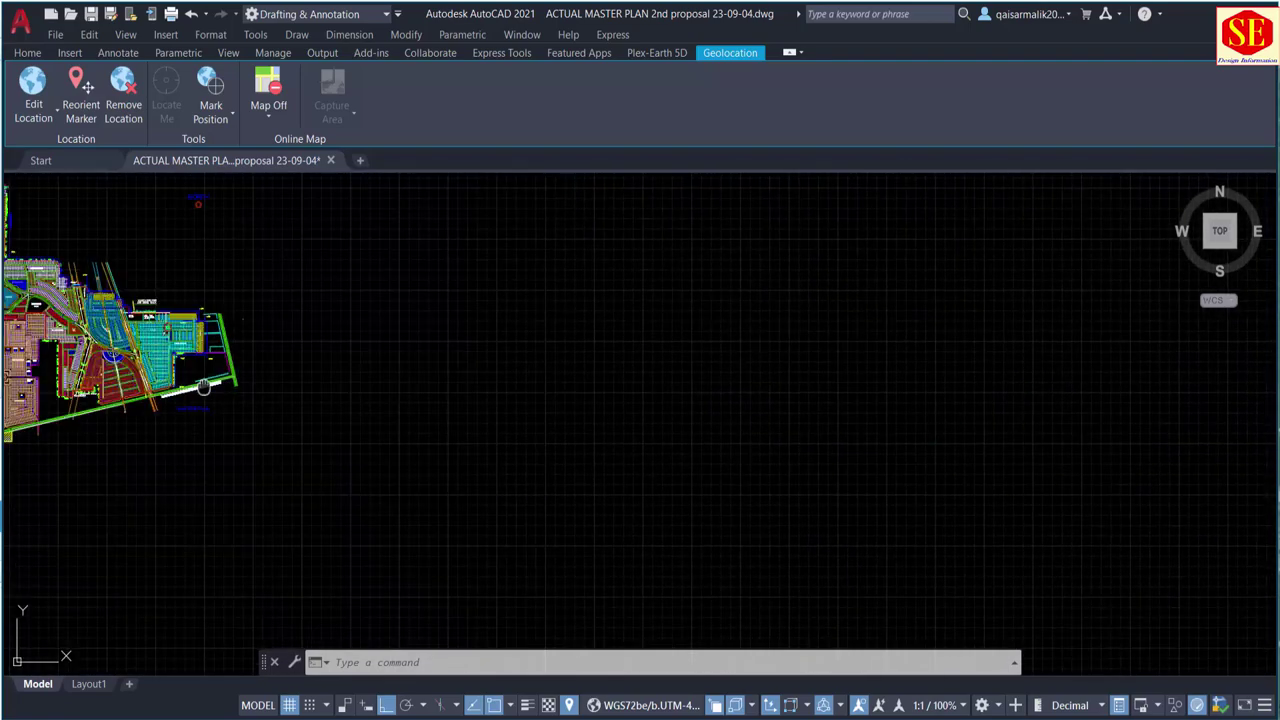
{"action": "middle_click_drag", "start_coordinate": [203, 388], "coordinate": [440, 380]}
{"action": "scroll", "coordinate": [440, 380], "scroll_direction": "up", "scroll_amount": 4}
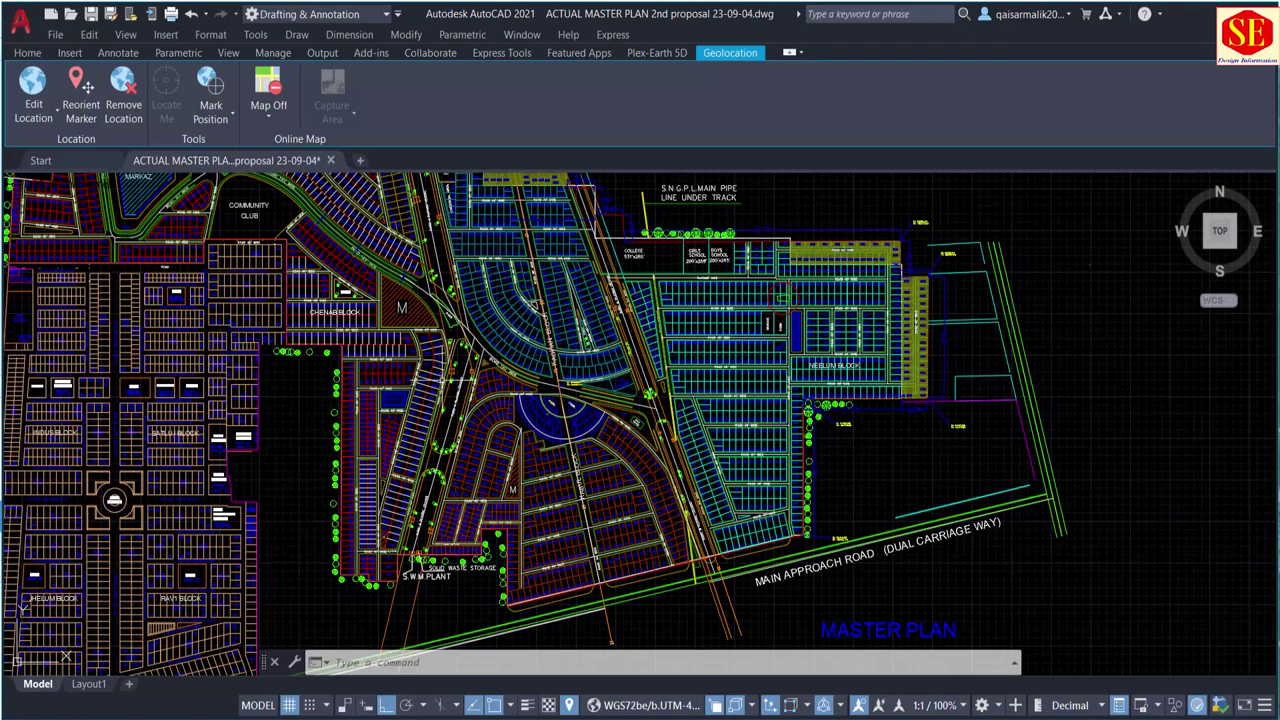
{"action": "type", "text": "m"}
{"action": "key", "text": "Return"}
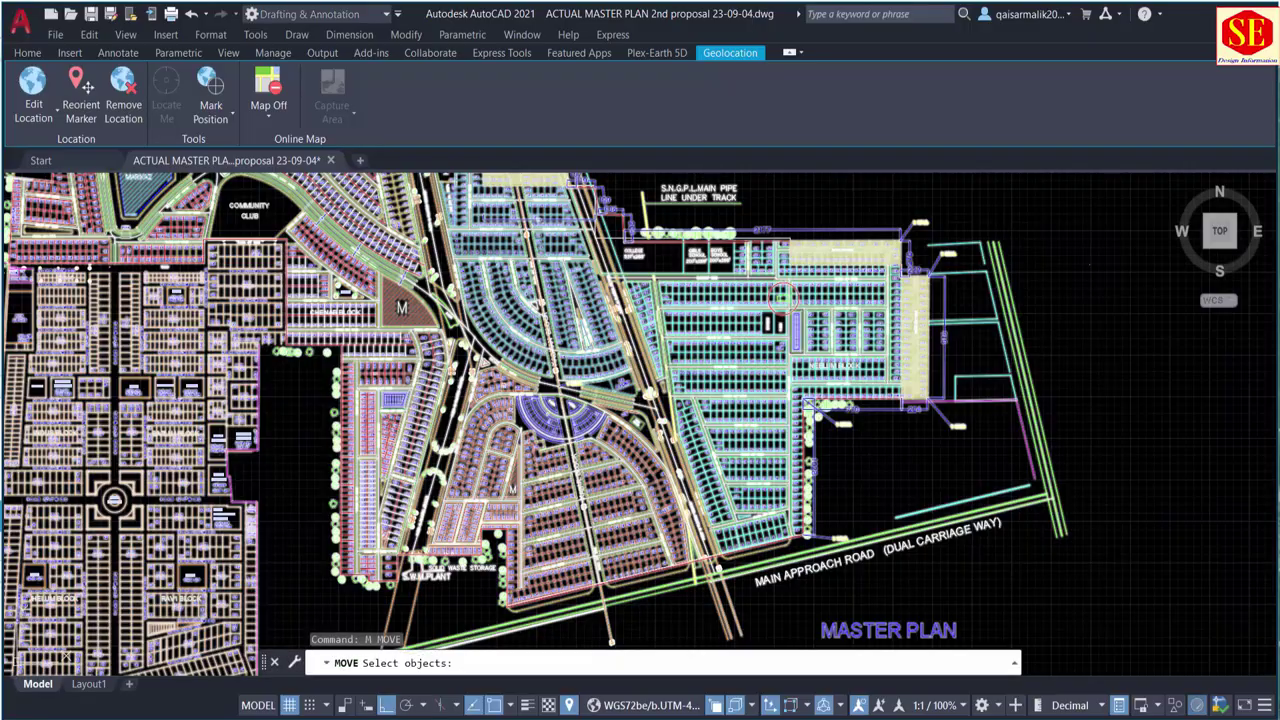
{"action": "left_click", "coordinate": [783, 296]}
{"action": "scroll", "coordinate": [697, 404], "scroll_direction": "up", "scroll_amount": 7}
{"action": "key", "text": "Return"}
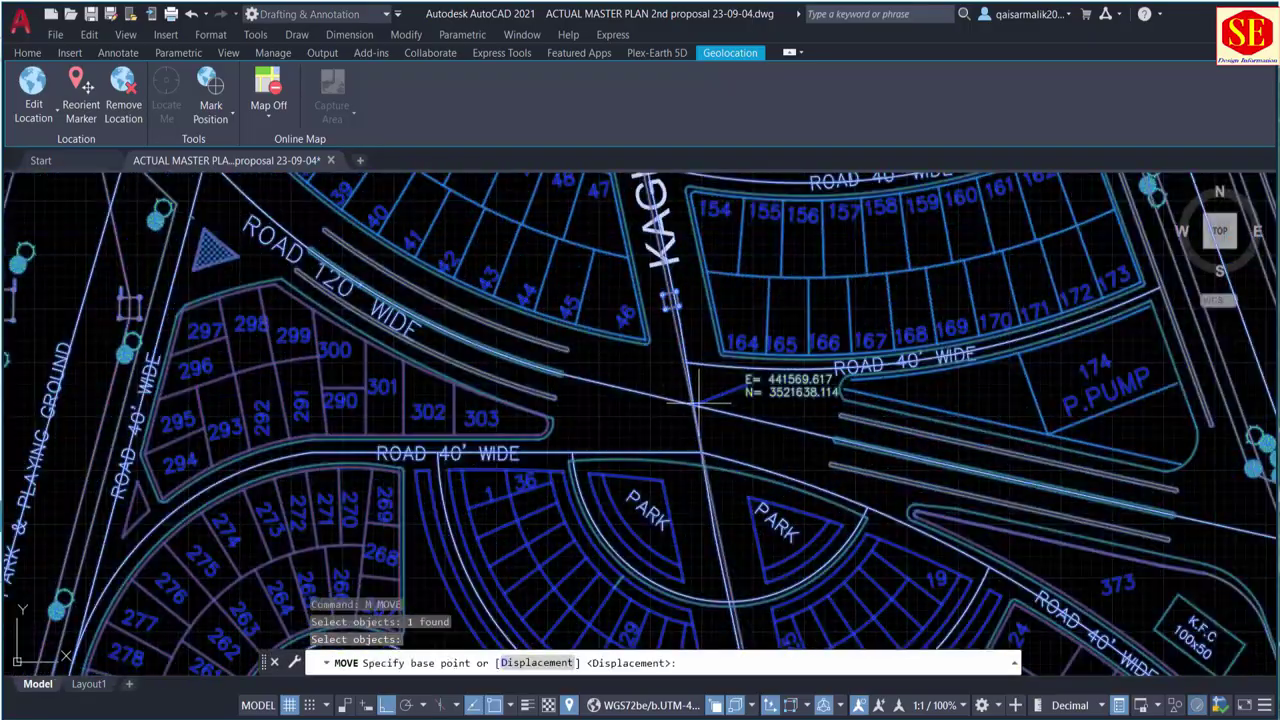
Step: Move the block from the surveyed road junction onto the red geolocation marker
{"action": "left_click", "coordinate": [697, 404]}
{"action": "scroll", "coordinate": [623, 400], "scroll_direction": "down", "scroll_amount": 5}
{"action": "scroll", "coordinate": [645, 445], "scroll_direction": "down", "scroll_amount": 2}
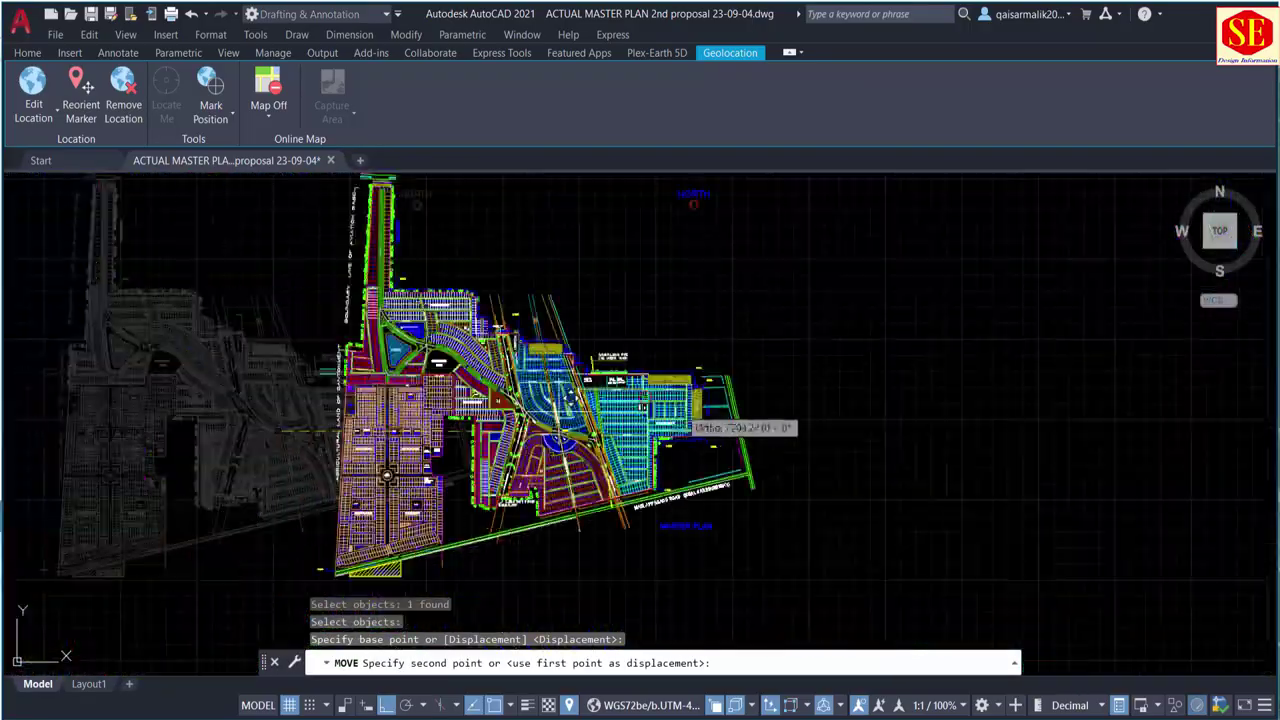
{"action": "scroll", "coordinate": [692, 395], "scroll_direction": "down", "scroll_amount": 5}
{"action": "scroll", "coordinate": [852, 345], "scroll_direction": "up", "scroll_amount": 6}
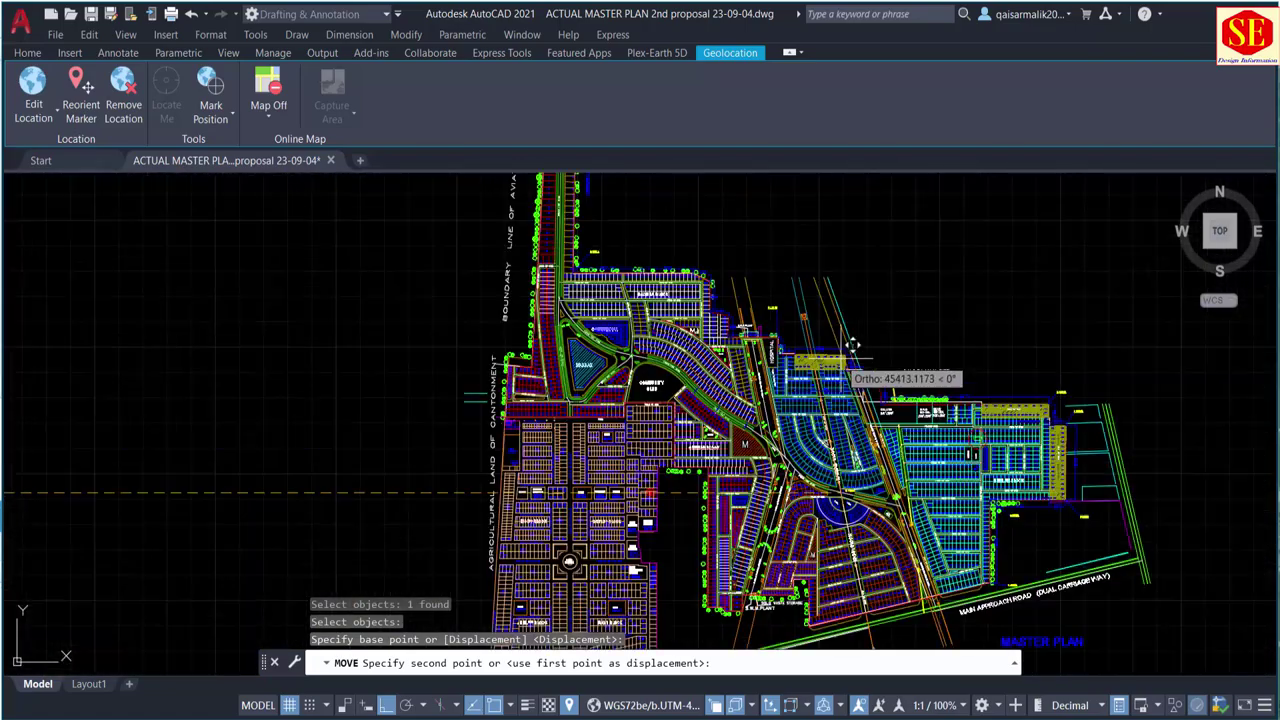
{"action": "scroll", "coordinate": [650, 395], "scroll_direction": "up", "scroll_amount": 3}
{"action": "scroll", "coordinate": [645, 385], "scroll_direction": "up", "scroll_amount": 3}
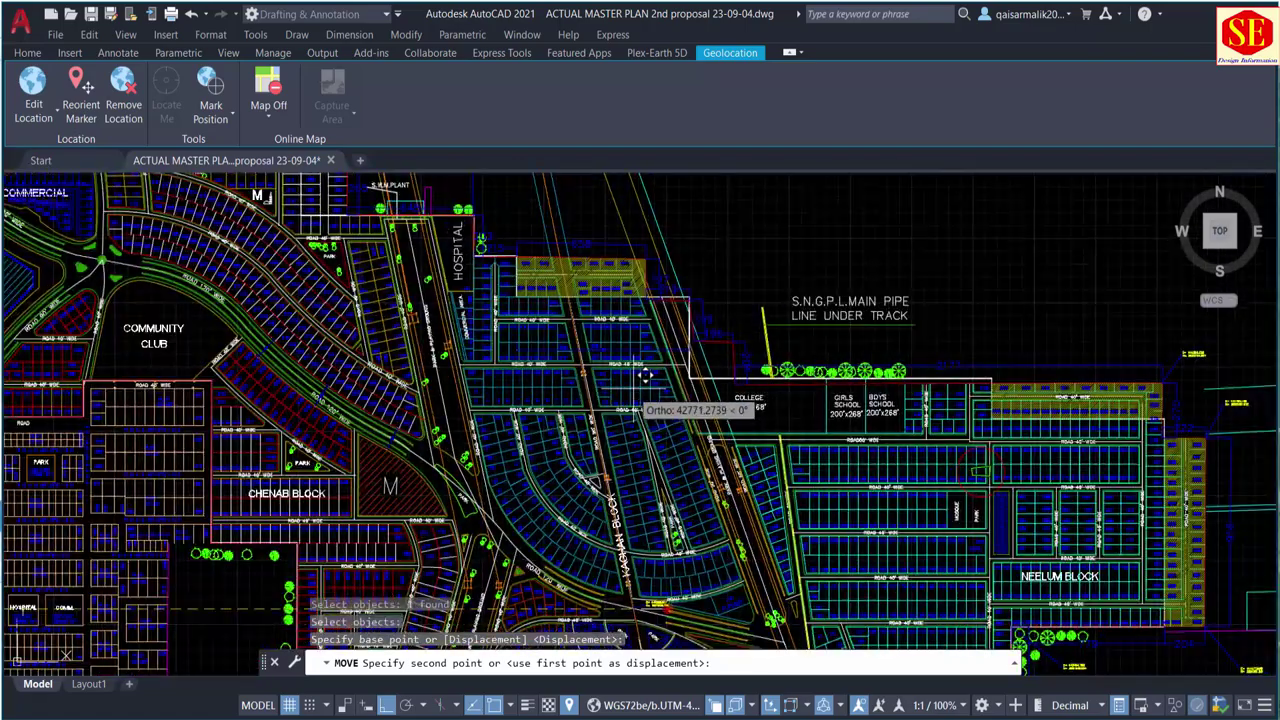
{"action": "scroll", "coordinate": [670, 410], "scroll_direction": "down", "scroll_amount": 5}
{"action": "scroll", "coordinate": [691, 440], "scroll_direction": "up", "scroll_amount": 4}
{"action": "scroll", "coordinate": [705, 422], "scroll_direction": "up", "scroll_amount": 1}
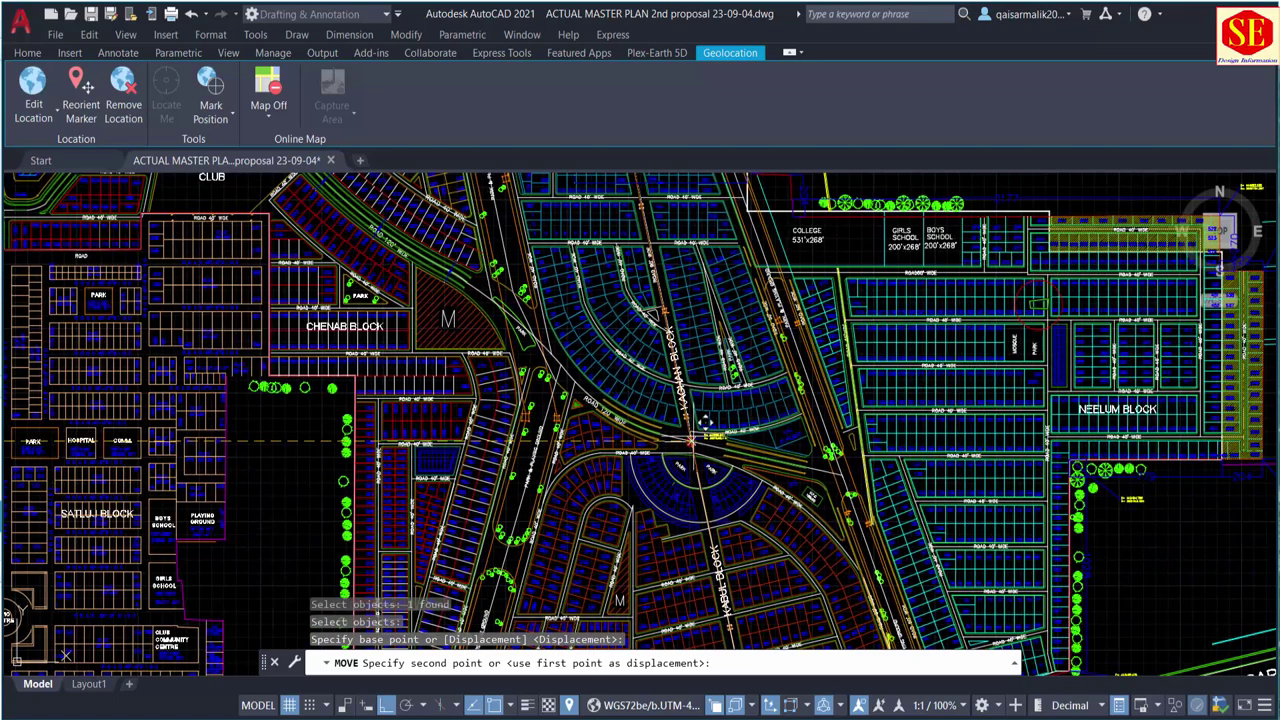
{"action": "left_click", "coordinate": [703, 432]}
Step: Show the Map Aerial satellite imagery beneath the moved plan
{"action": "scroll", "coordinate": [703, 440], "scroll_direction": "down", "scroll_amount": 2}
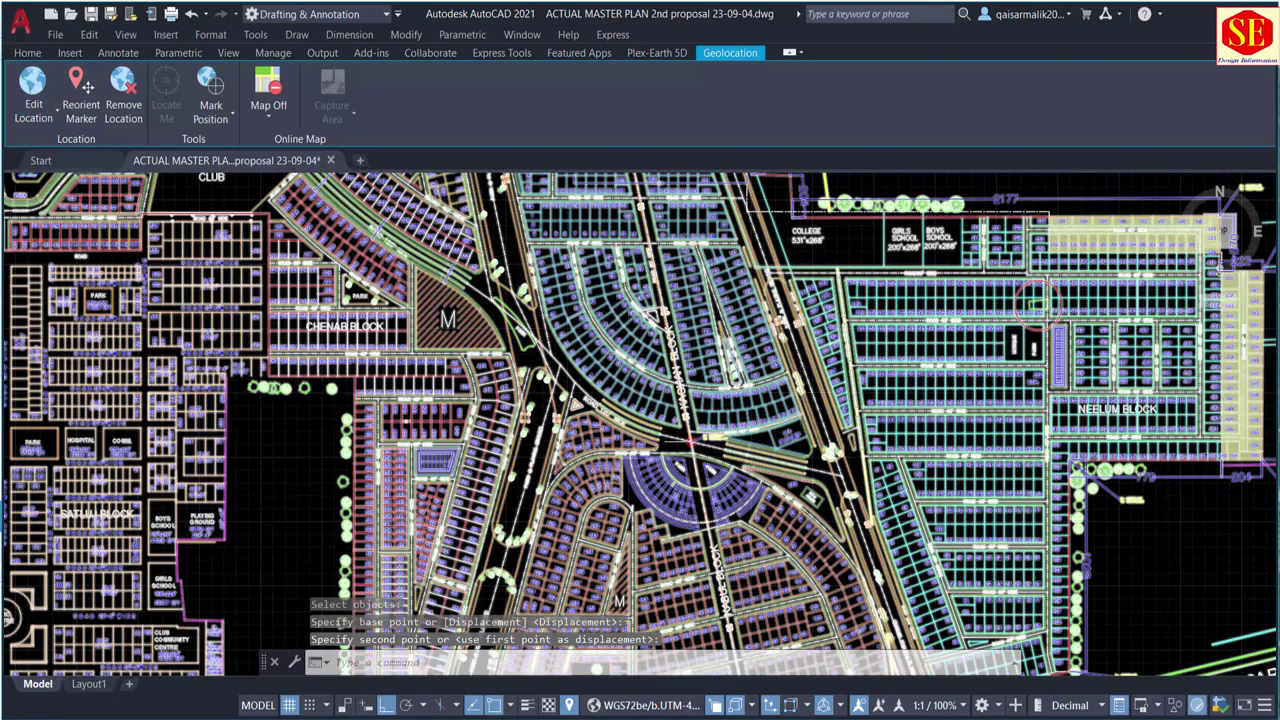
{"action": "scroll", "coordinate": [703, 460], "scroll_direction": "down", "scroll_amount": 5}
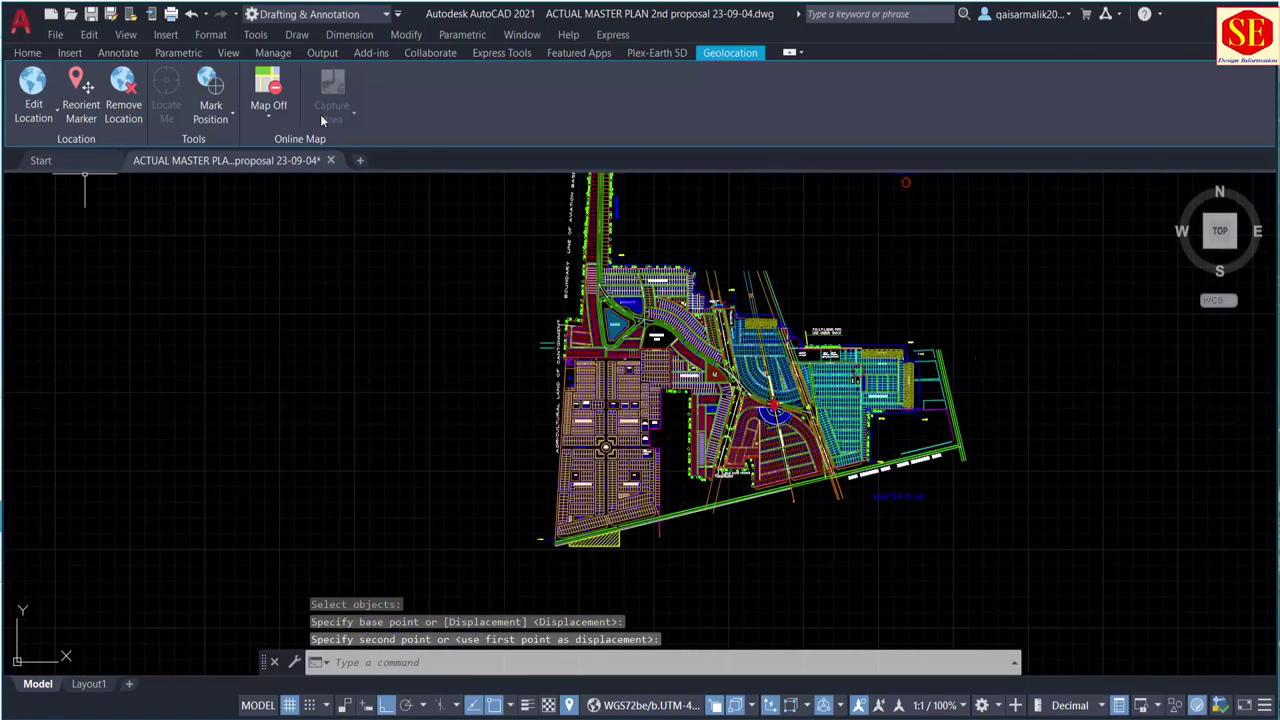
{"action": "left_click", "coordinate": [273, 115]}
{"action": "left_click", "coordinate": [276, 147]}
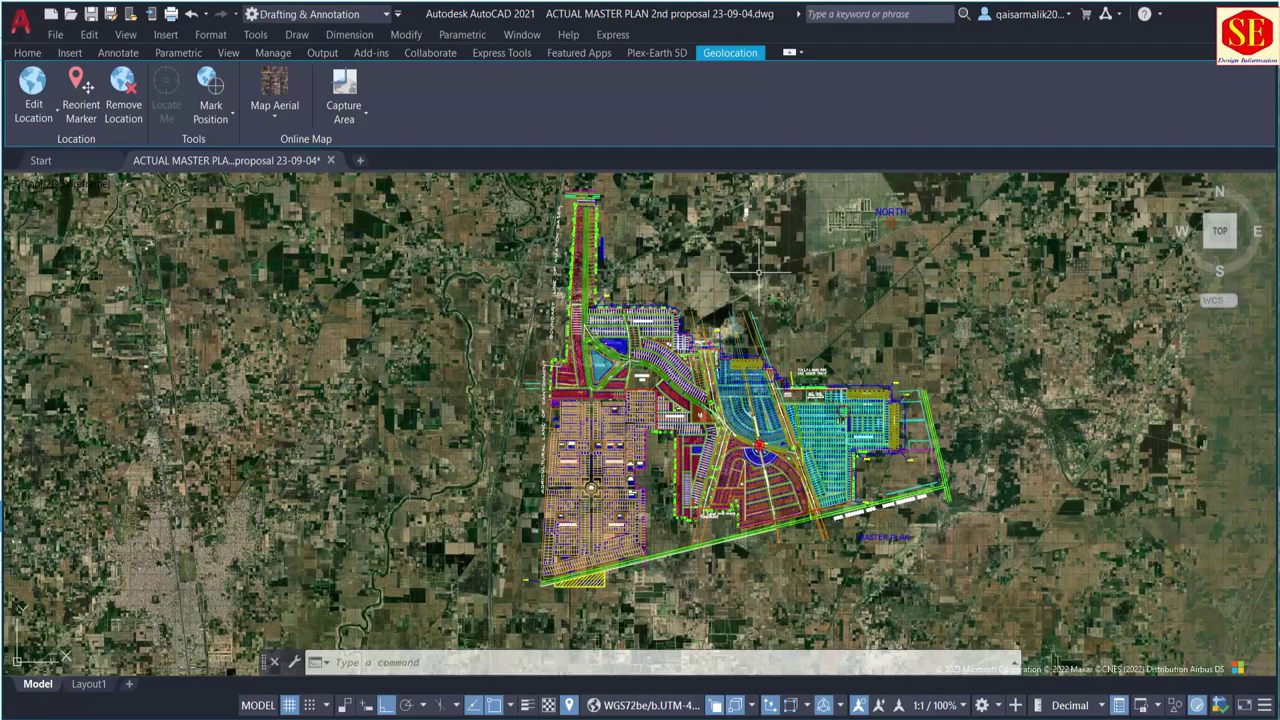
Step: Zoom in and out to check the plan's alignment over the aerial imagery
{"action": "scroll", "coordinate": [767, 354], "scroll_direction": "up", "scroll_amount": 2}
{"action": "scroll", "coordinate": [722, 296], "scroll_direction": "up", "scroll_amount": 4}
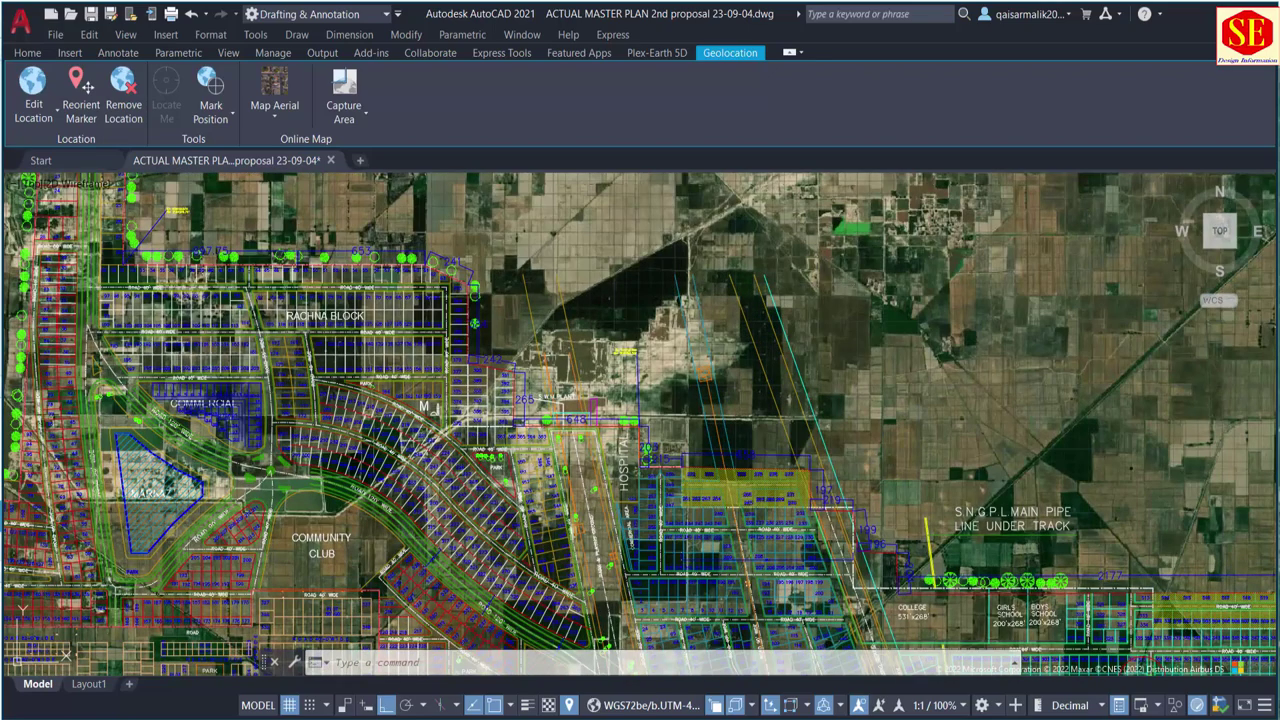
{"action": "scroll", "coordinate": [822, 285], "scroll_direction": "down", "scroll_amount": 3}
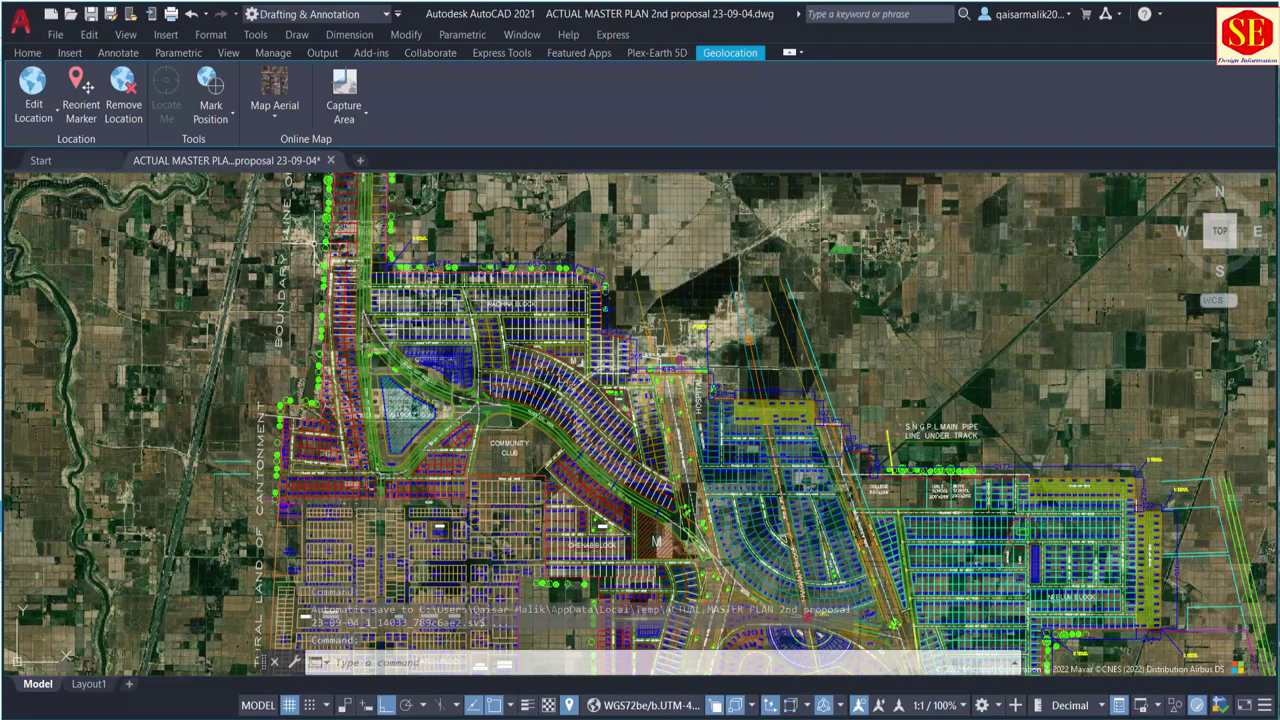
{"action": "scroll", "coordinate": [330, 285], "scroll_direction": "down", "scroll_amount": 2}
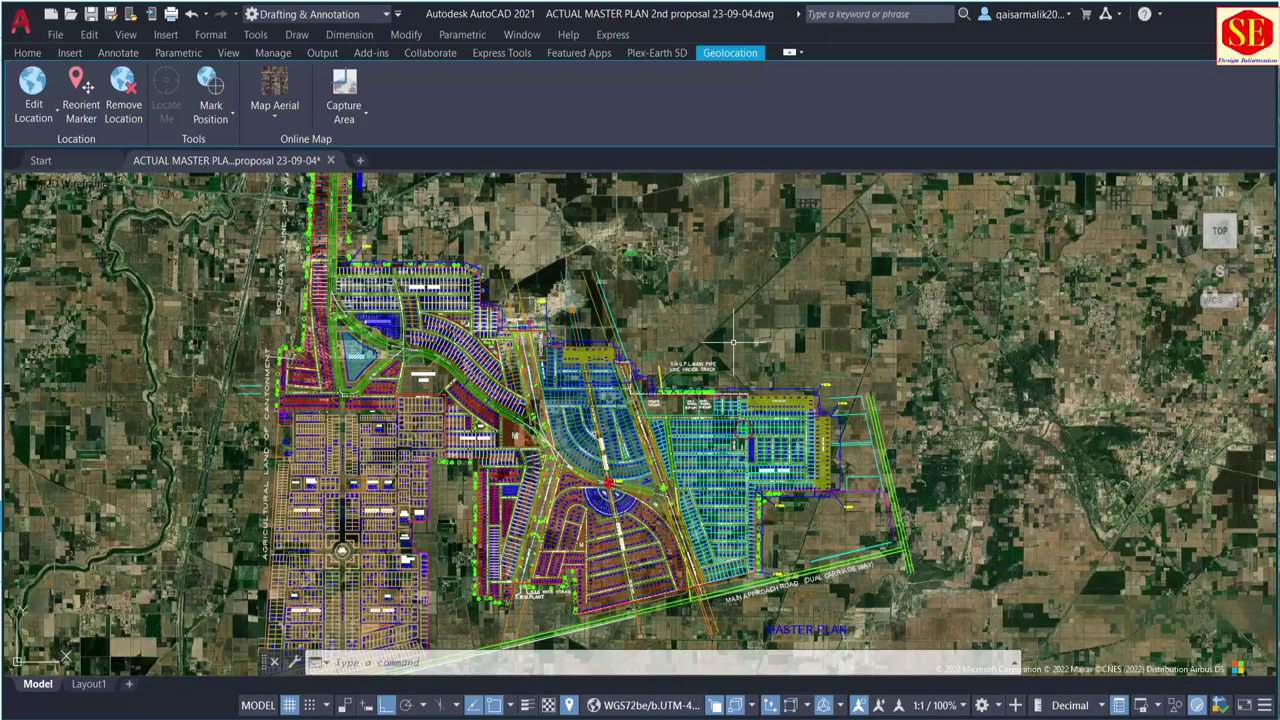